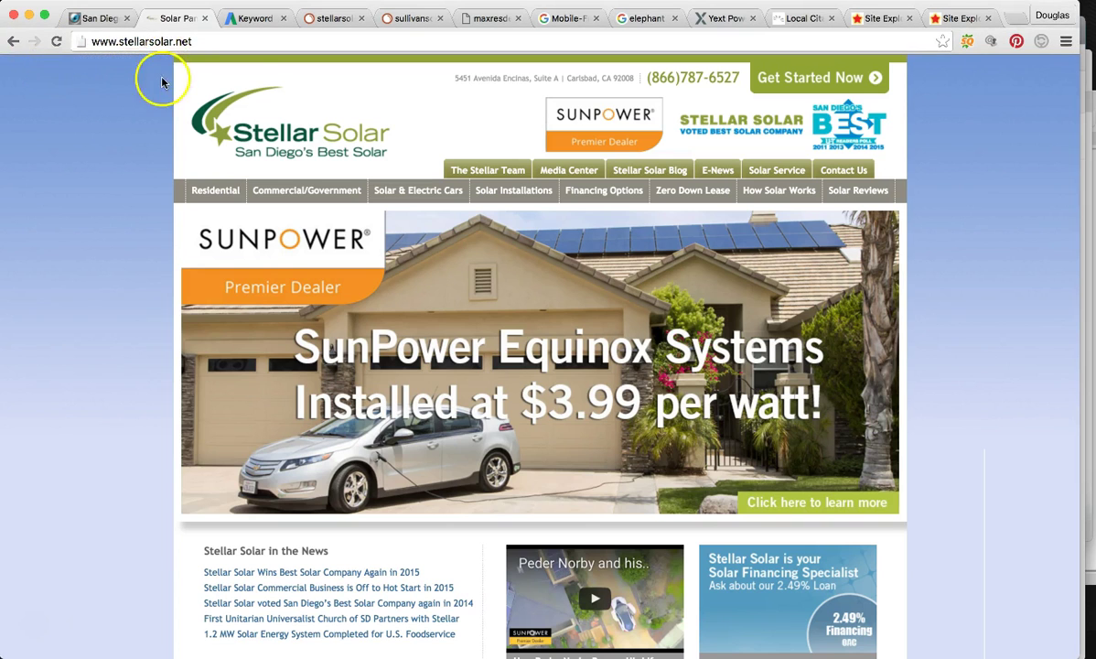
- Switch to the AdWords Keyword Planner and review the San Diego County search volume trends and keyword figures for "solar panels"
{"action": "left_click", "coordinate": [246, 19]}
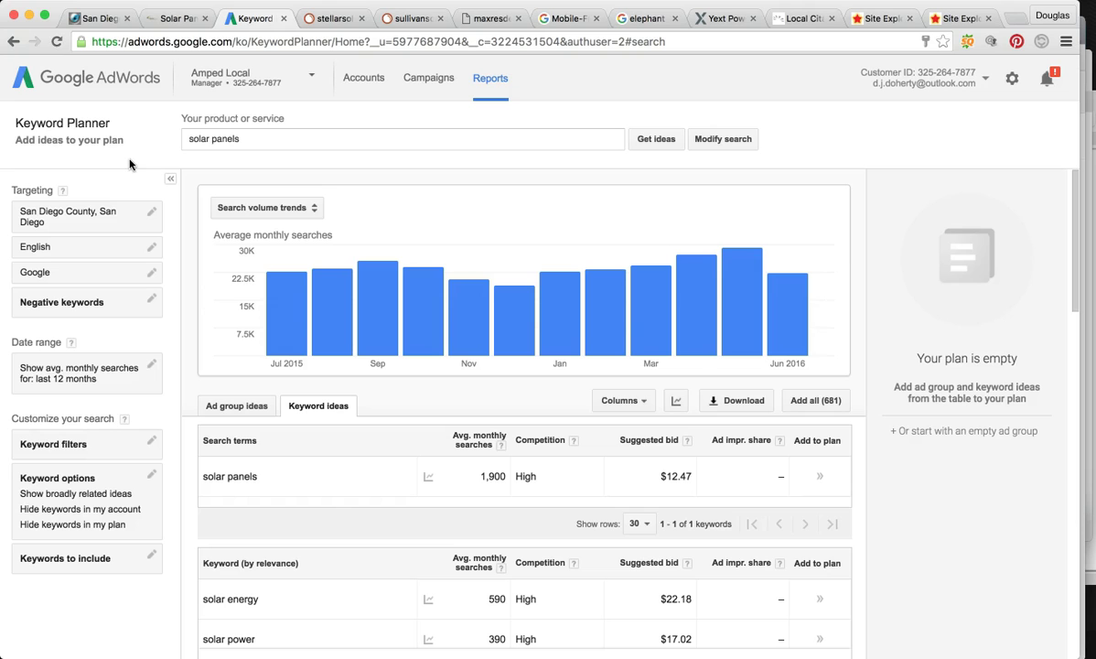
{"action": "left_click", "coordinate": [196, 139]}
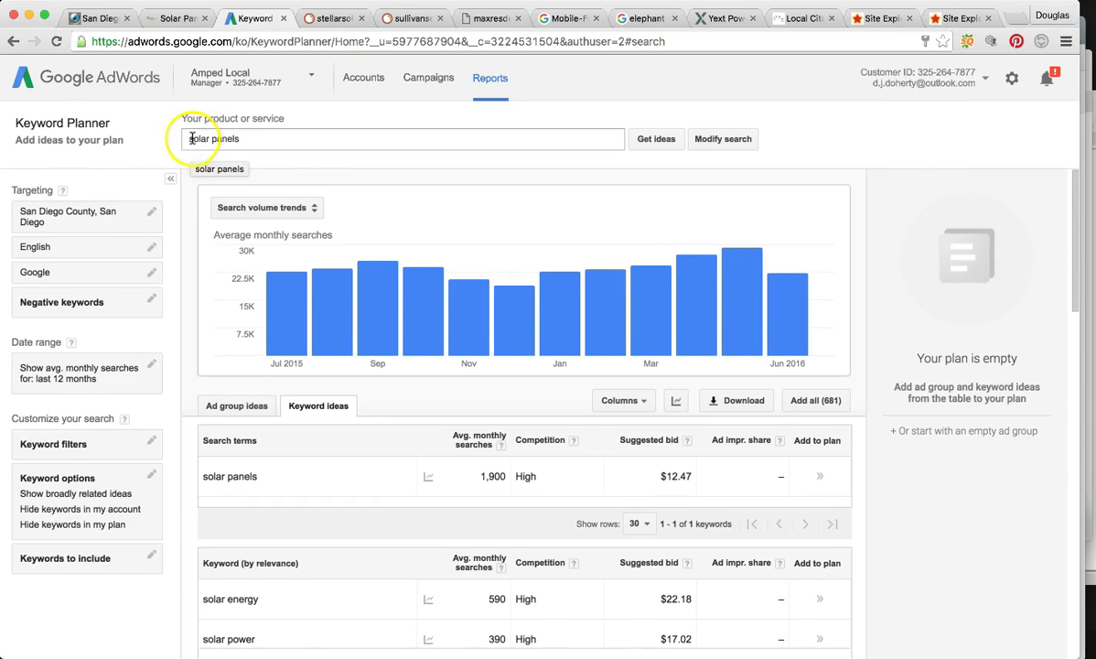
{"action": "left_click_drag", "start_coordinate": [183, 139], "coordinate": [270, 139]}
{"action": "left_click", "coordinate": [266, 140]}
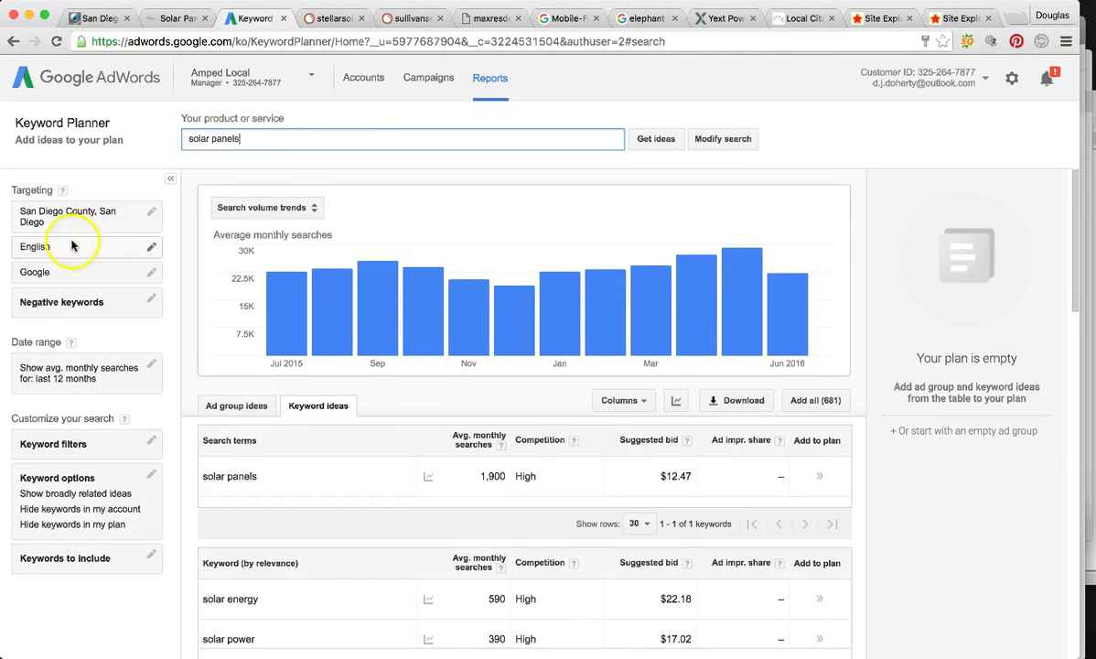
{"action": "scroll", "coordinate": [213, 288], "scroll_direction": "down", "scroll_amount": 1}
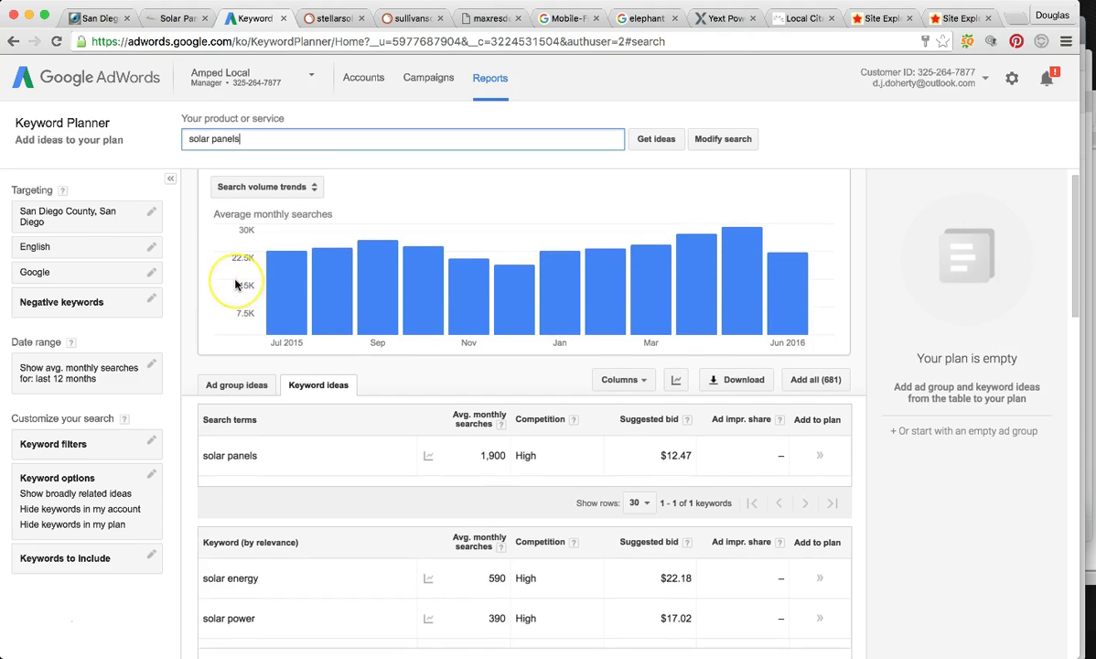
{"action": "scroll", "coordinate": [240, 291], "scroll_direction": "up", "scroll_amount": 1}
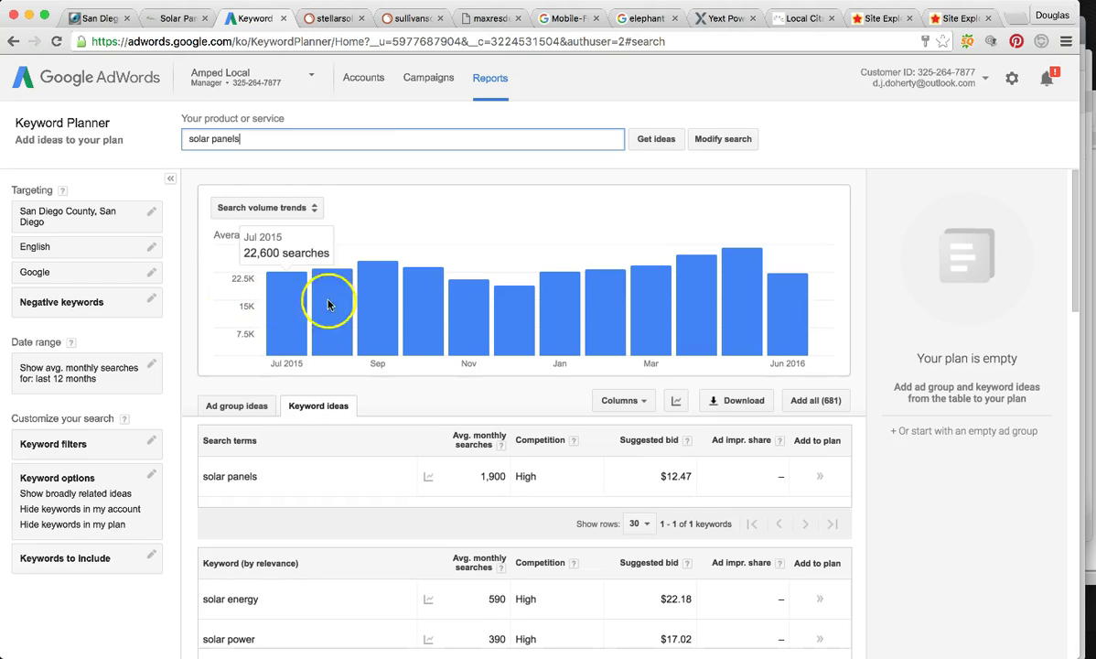
{"action": "scroll", "coordinate": [374, 373], "scroll_direction": "down", "scroll_amount": 3}
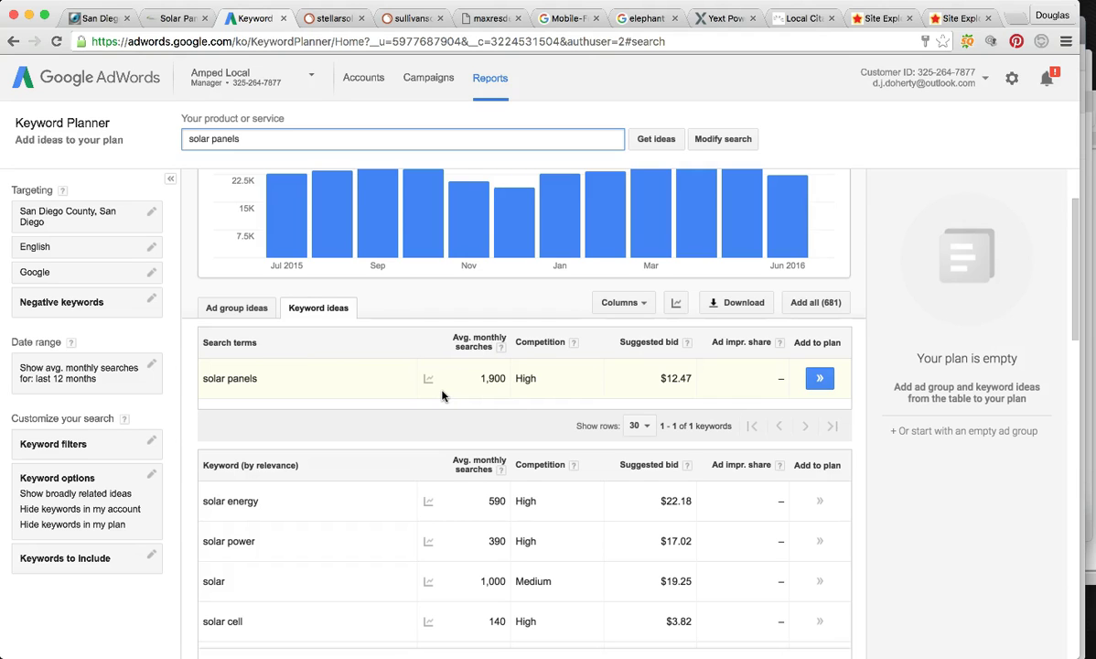
{"action": "scroll", "coordinate": [442, 395], "scroll_direction": "up", "scroll_amount": 2}
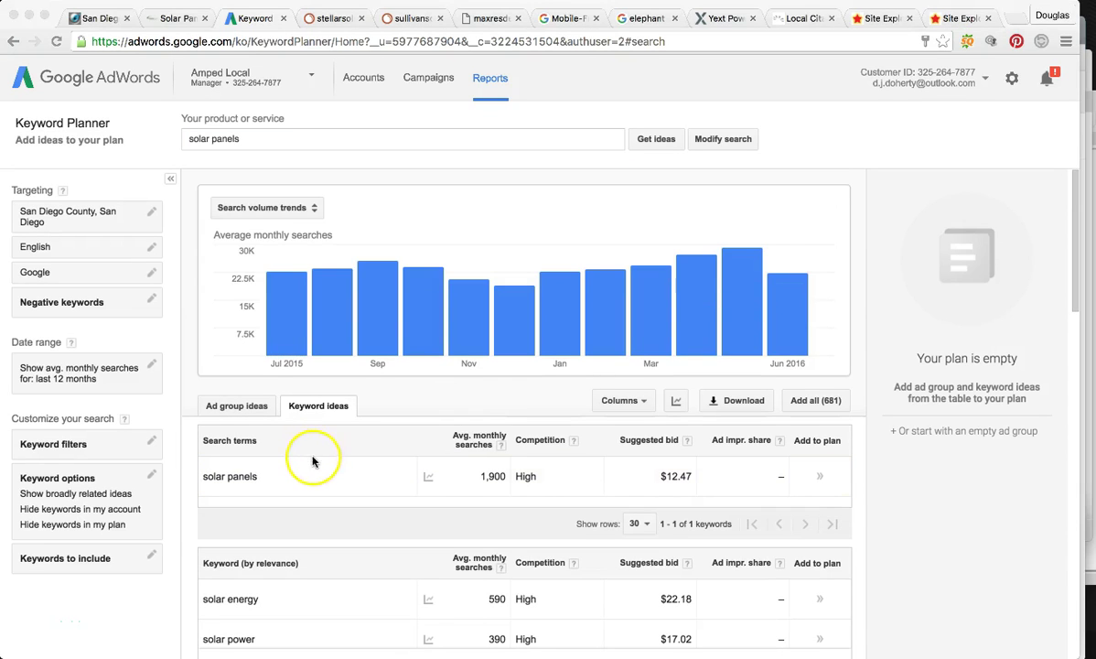
- Replace the product or service term with "solar companies" and get its keyword ideas
{"action": "left_click_drag", "start_coordinate": [245, 139], "coordinate": [210, 138]}
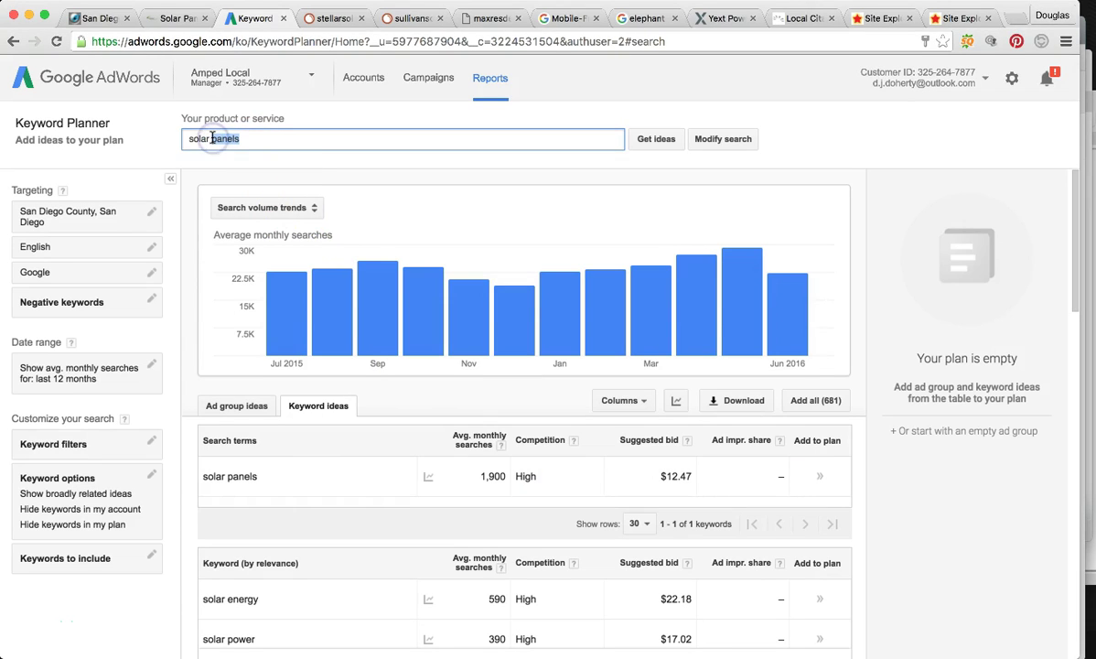
{"action": "type", "text": "companies"}
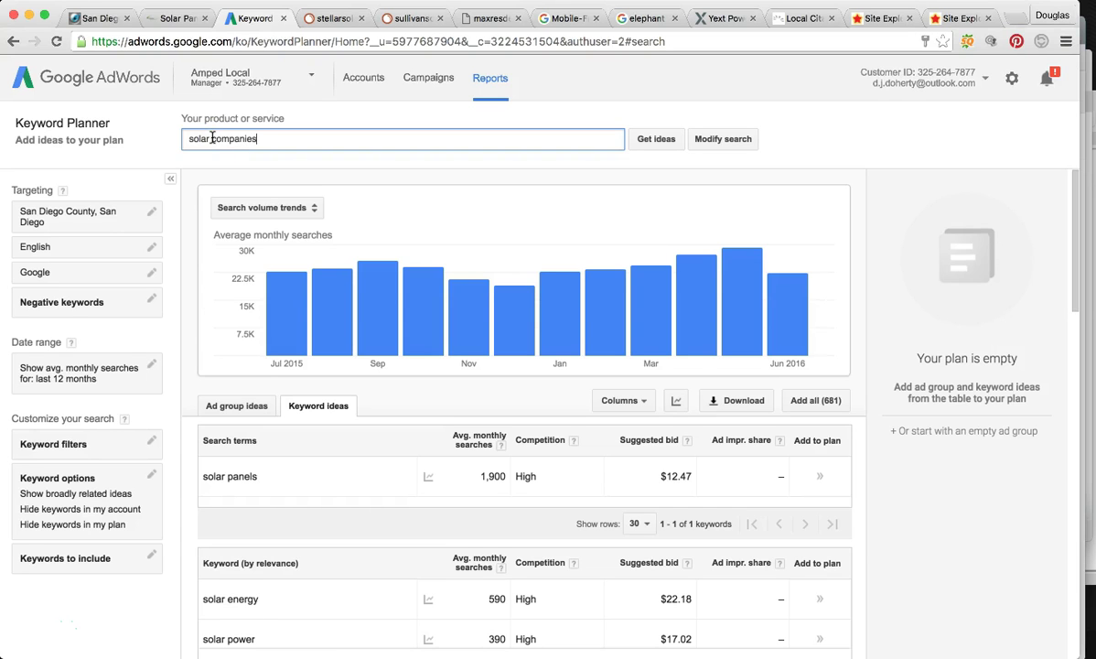
{"action": "key", "text": "Return"}
- Review the average monthly searches for "solar companies" and compare them with those of the related keyword ideas
{"action": "scroll", "coordinate": [417, 359], "scroll_direction": "down", "scroll_amount": 1}
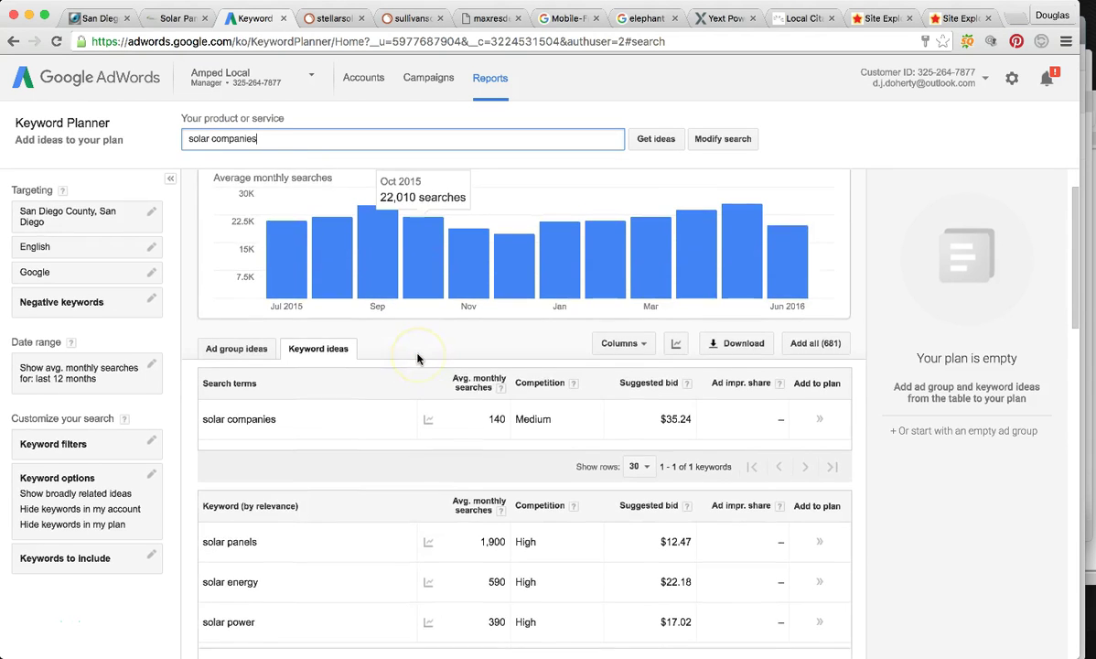
{"action": "scroll", "coordinate": [417, 358], "scroll_direction": "down", "scroll_amount": 2}
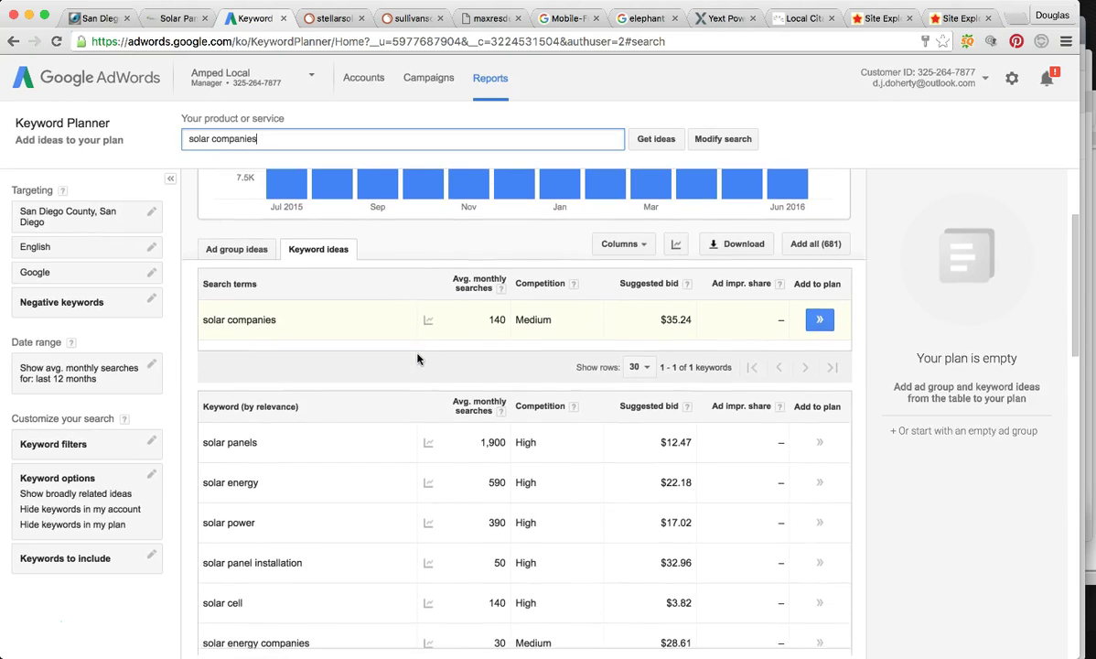
{"action": "scroll", "coordinate": [418, 359], "scroll_direction": "up", "scroll_amount": 3}
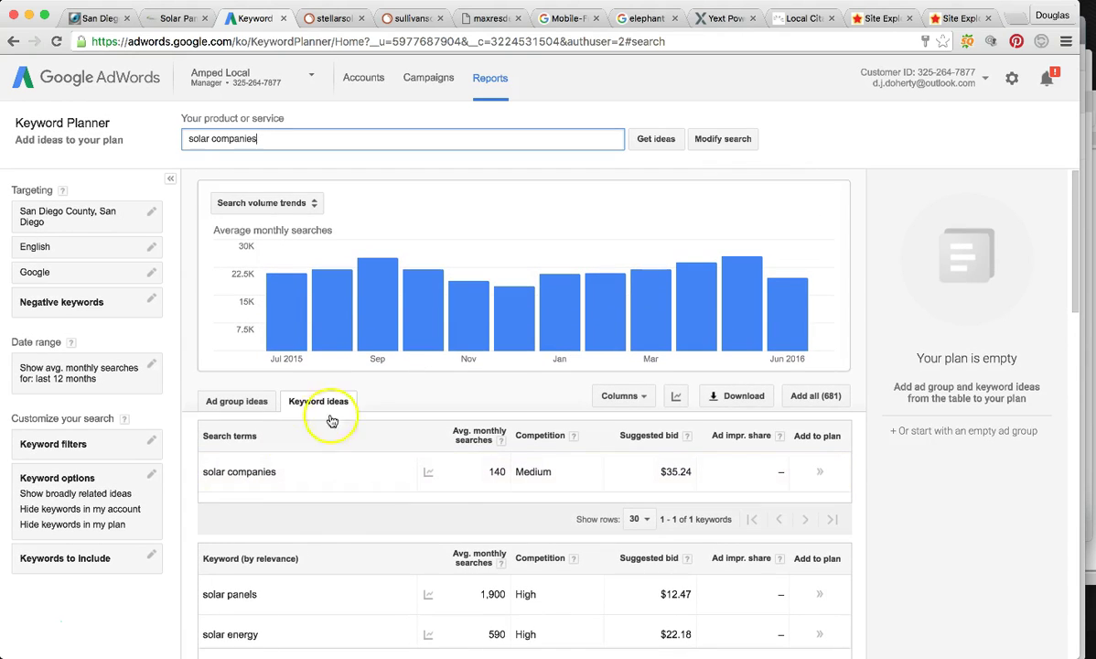
{"action": "mouse_move", "coordinate": [397, 312]}
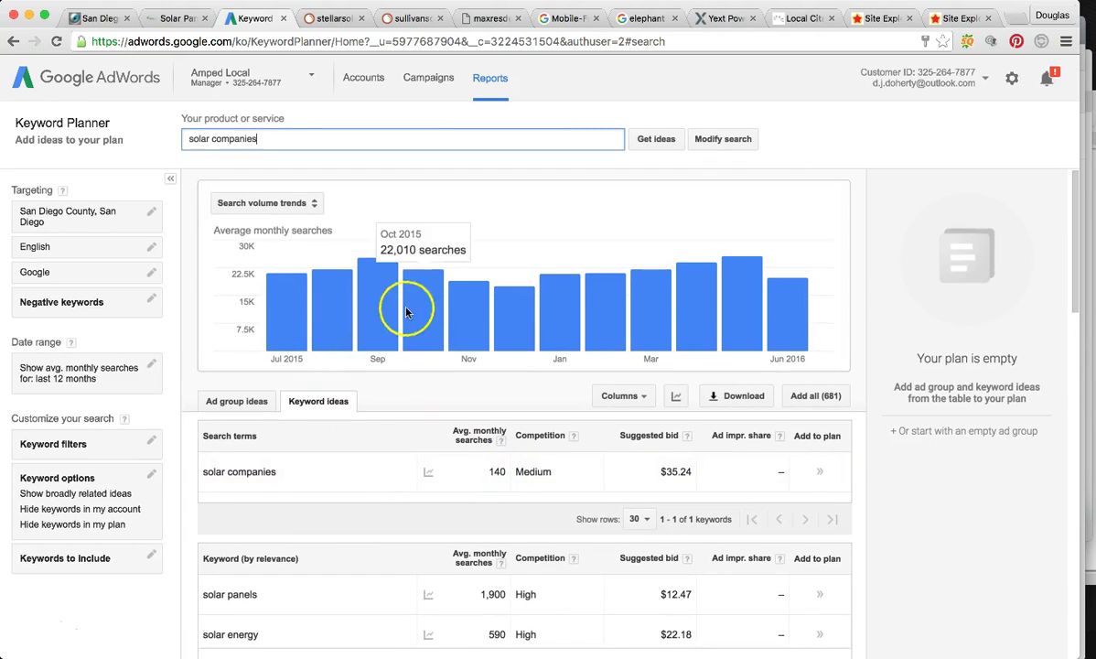
{"action": "scroll", "coordinate": [751, 298], "scroll_direction": "down", "scroll_amount": 2}
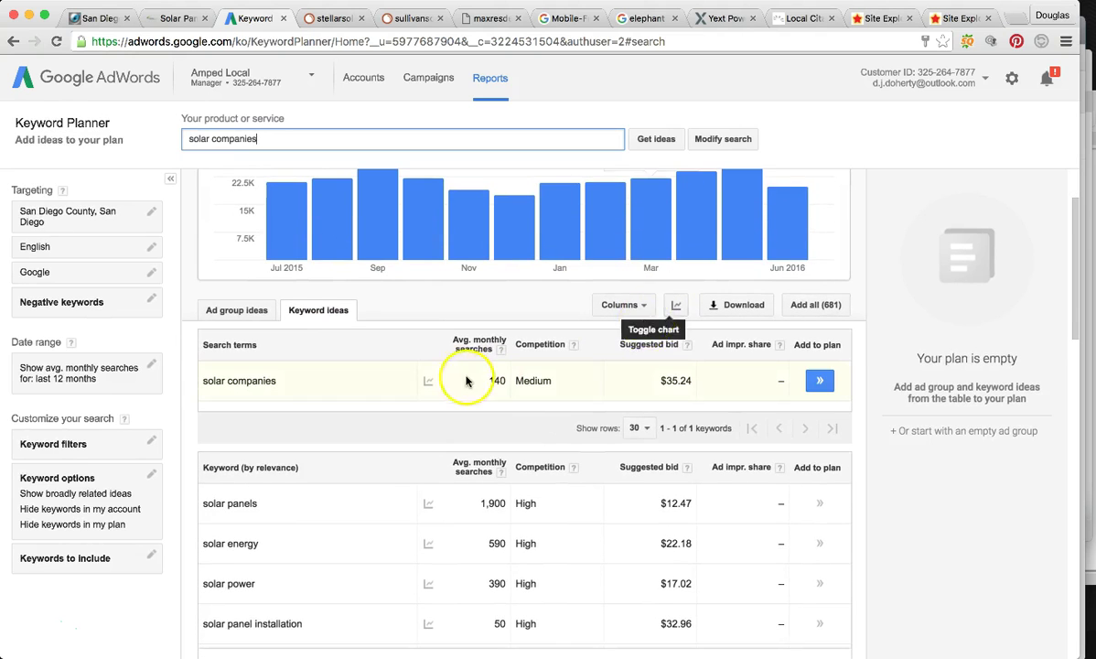
{"action": "scroll", "coordinate": [496, 378], "scroll_direction": "down", "scroll_amount": 2}
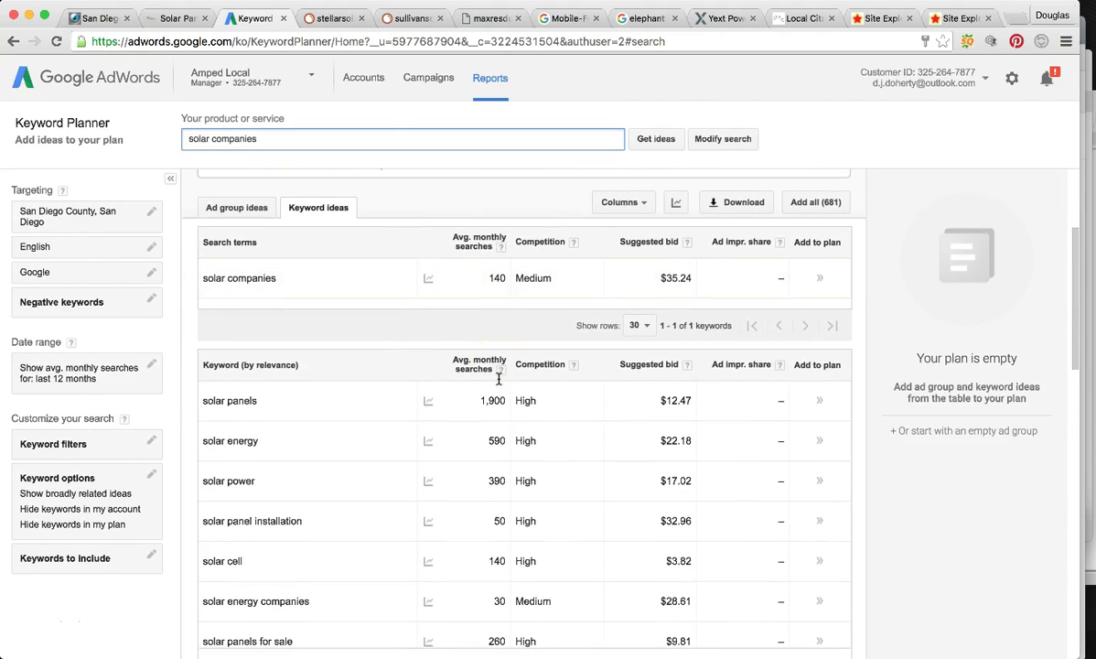
{"action": "scroll", "coordinate": [482, 495], "scroll_direction": "down", "scroll_amount": 1}
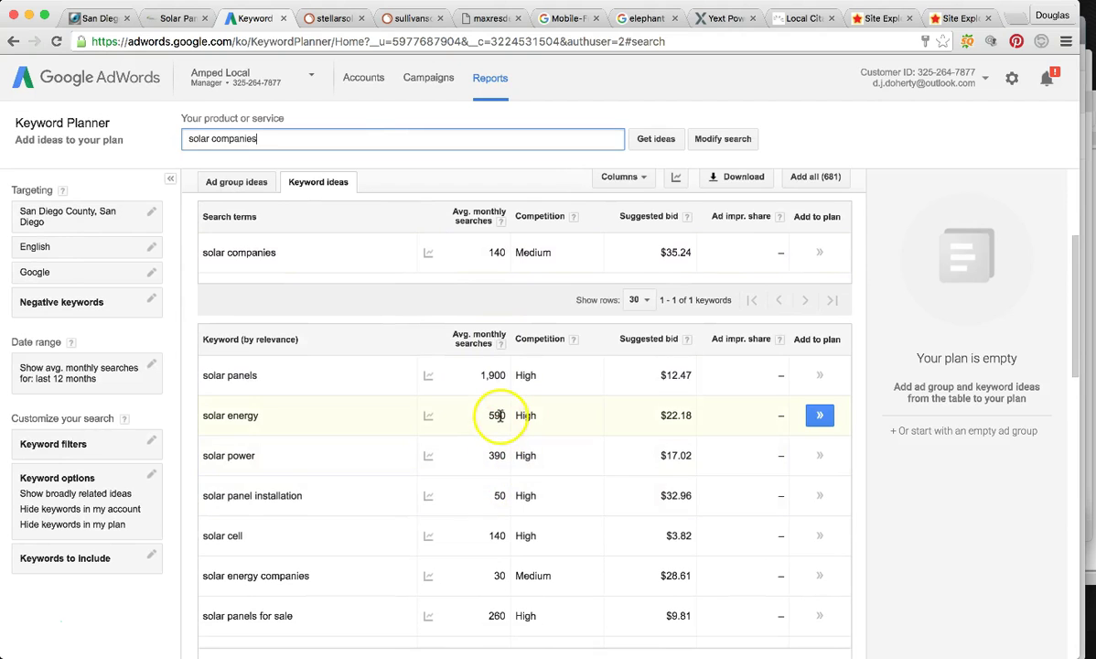
{"action": "scroll", "coordinate": [485, 418], "scroll_direction": "down", "scroll_amount": 10}
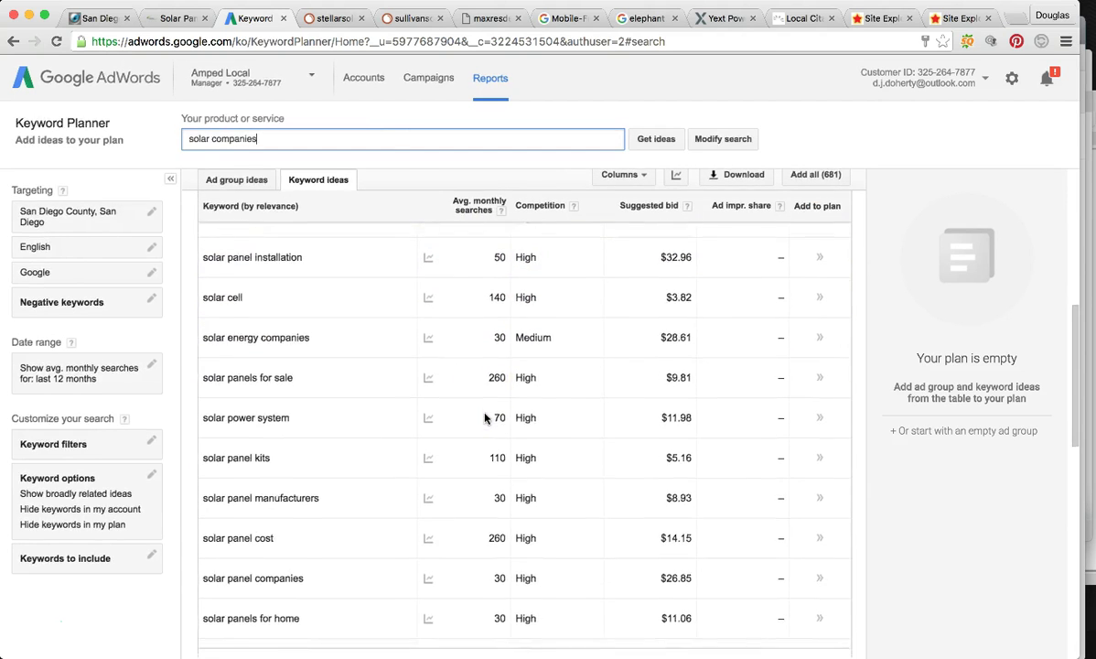
{"action": "scroll", "coordinate": [485, 418], "scroll_direction": "down", "scroll_amount": 4}
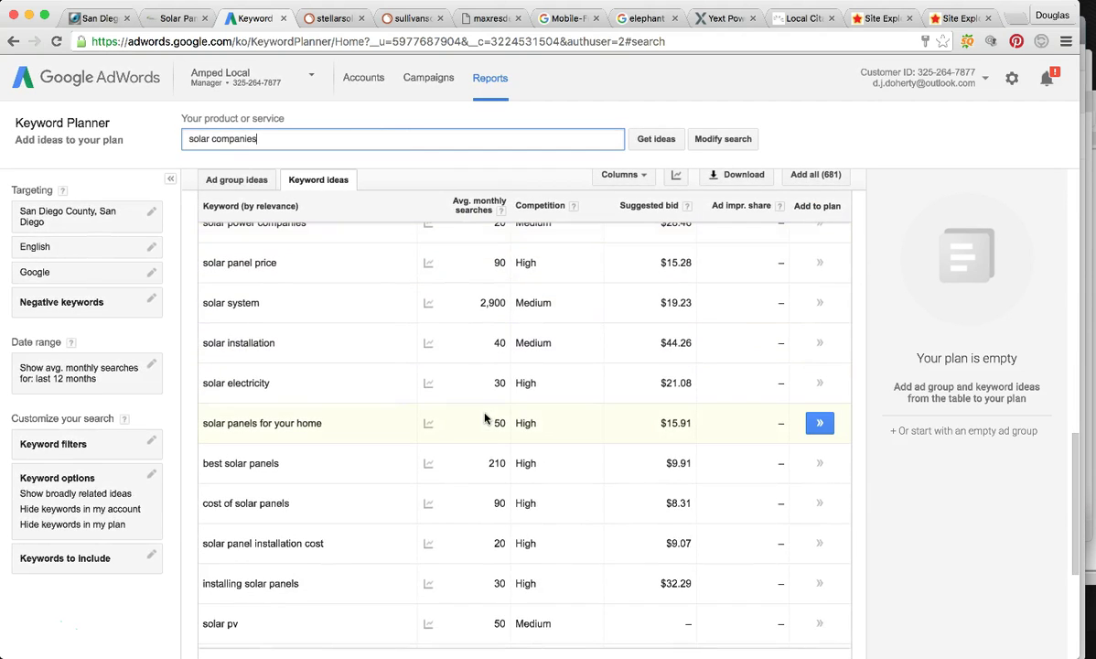
- Examine the remaining related keywords, including the monthly search trends for "solar panel installation cost" and "best solar companies"
{"action": "left_click", "coordinate": [481, 322]}
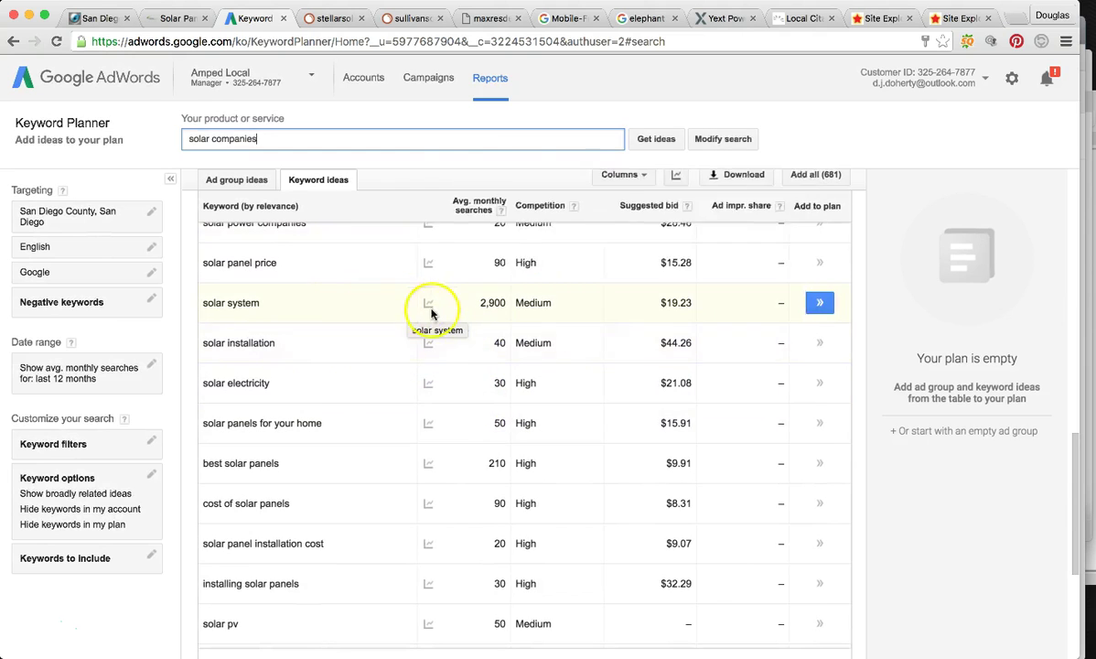
{"action": "scroll", "coordinate": [474, 490], "scroll_direction": "down", "scroll_amount": 3}
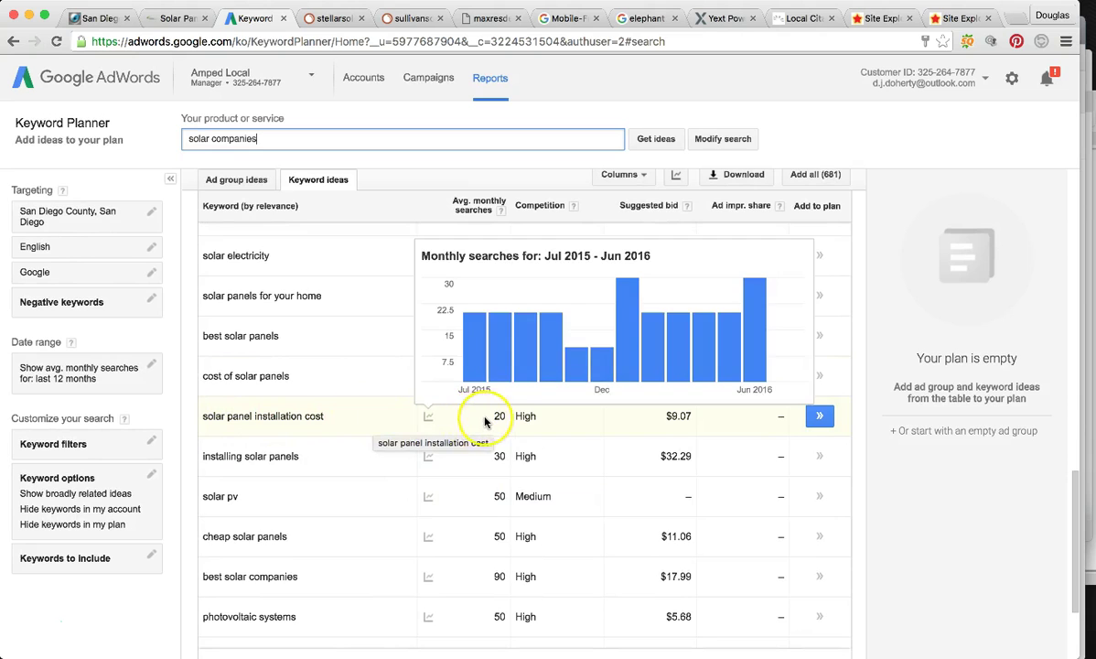
{"action": "scroll", "coordinate": [483, 418], "scroll_direction": "down", "scroll_amount": 1}
{"action": "scroll", "coordinate": [485, 422], "scroll_direction": "down", "scroll_amount": 3}
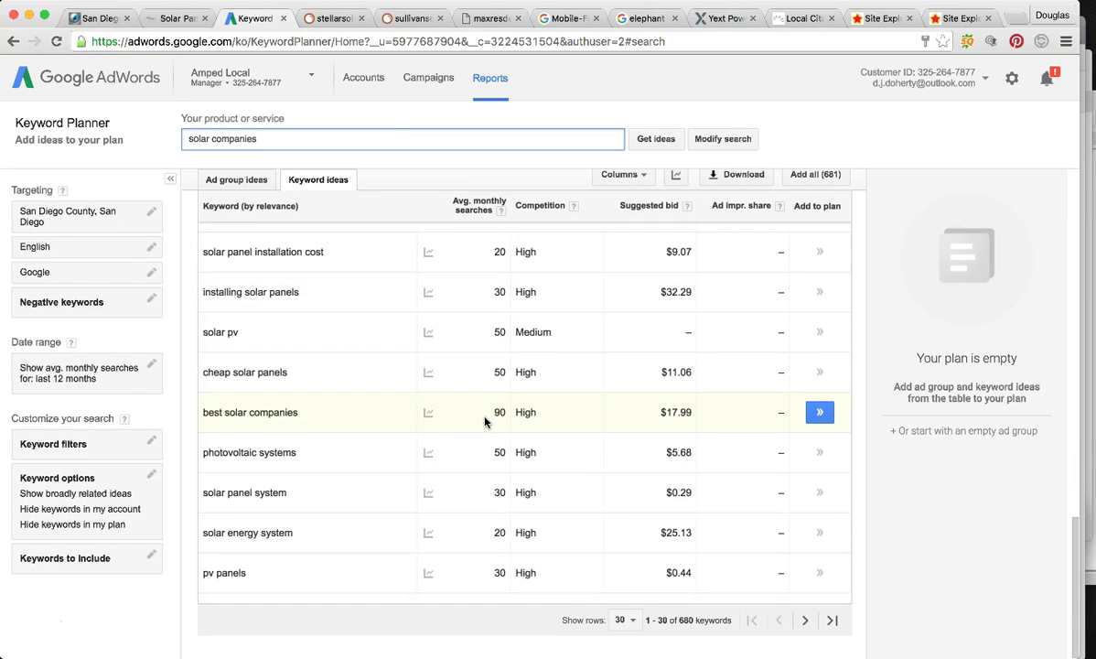
{"action": "left_click", "coordinate": [241, 415]}
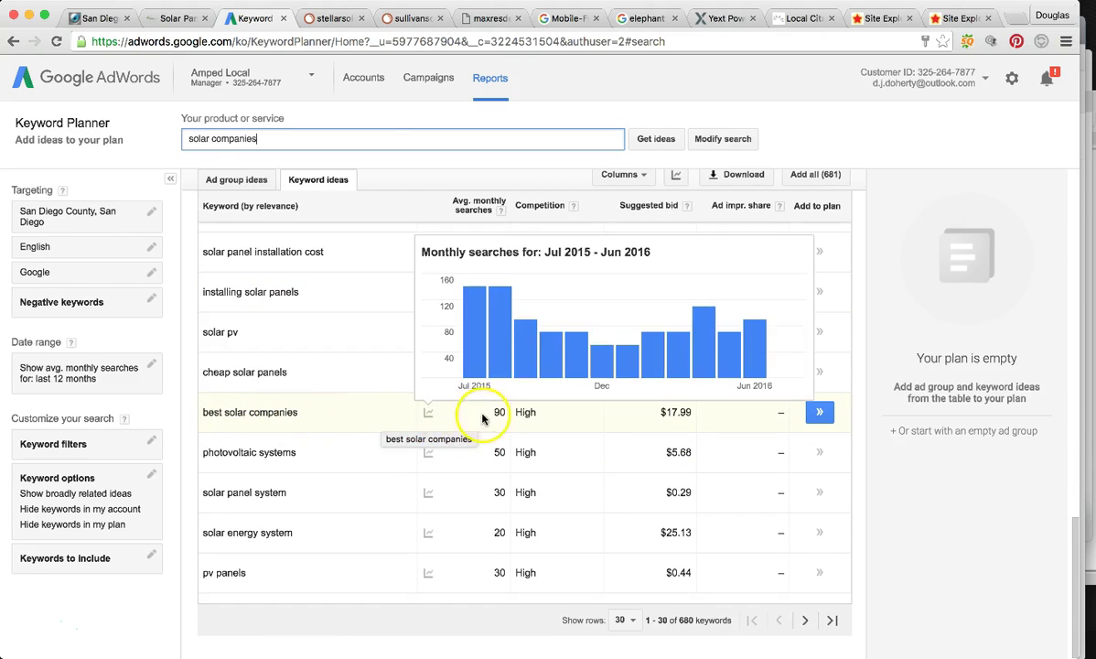
{"action": "scroll", "coordinate": [499, 412], "scroll_direction": "up", "scroll_amount": 15}
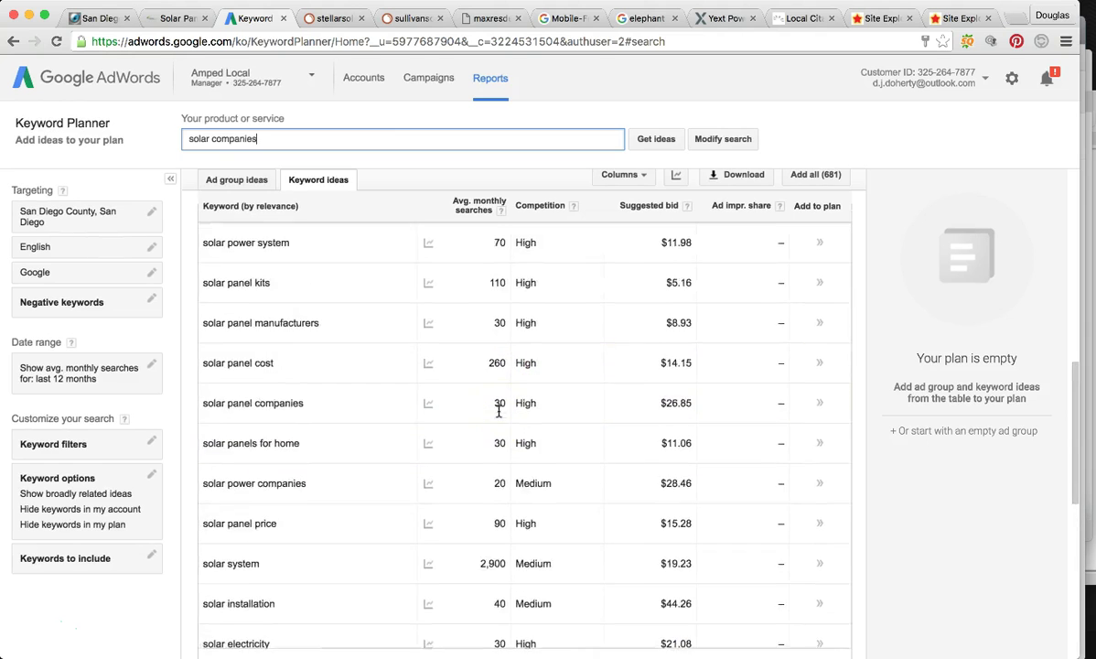
- Shorten the product or service term to "solar" and get its keyword ideas
{"action": "left_click", "coordinate": [276, 139]}
{"action": "left_click_drag", "start_coordinate": [276, 139], "coordinate": [213, 139]}
{"action": "key", "text": "BackSpace"}
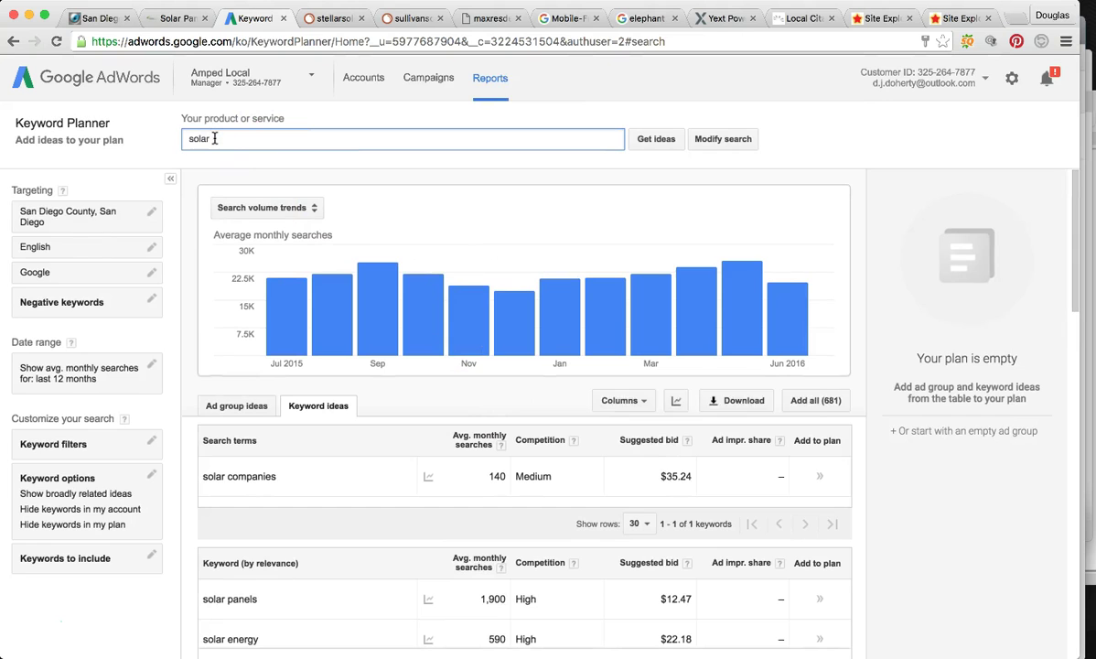
{"action": "key", "text": "Return"}
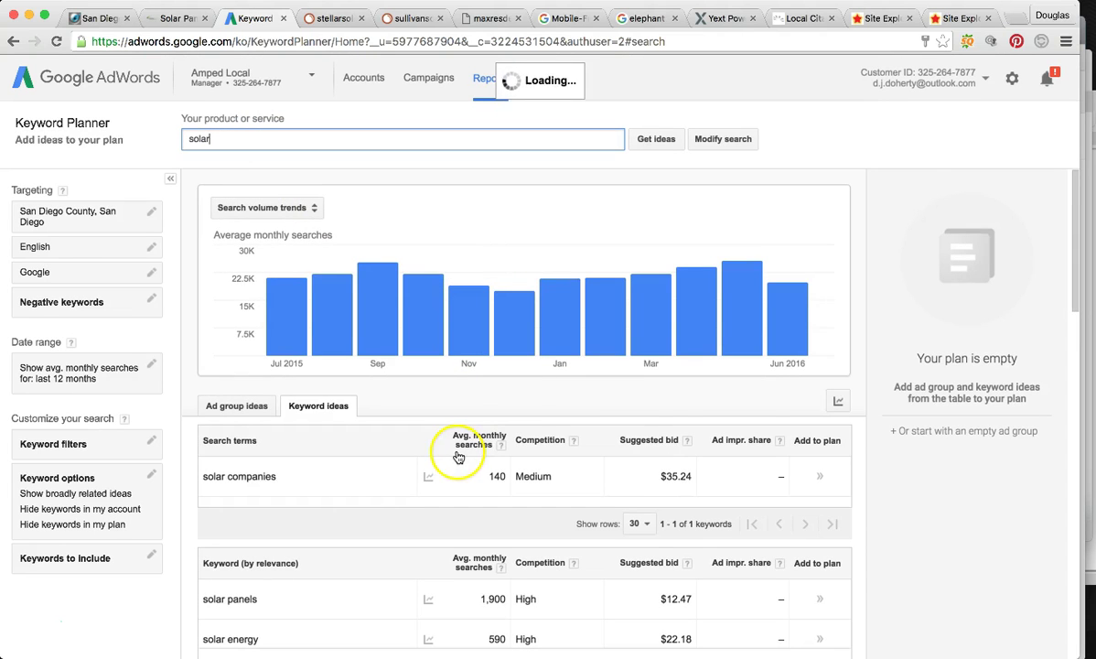
- Examine the average monthly searches, competition and suggested bids for "solar" and its related keywords, plus the search volume chart
{"action": "scroll", "coordinate": [555, 396], "scroll_direction": "down", "scroll_amount": 2}
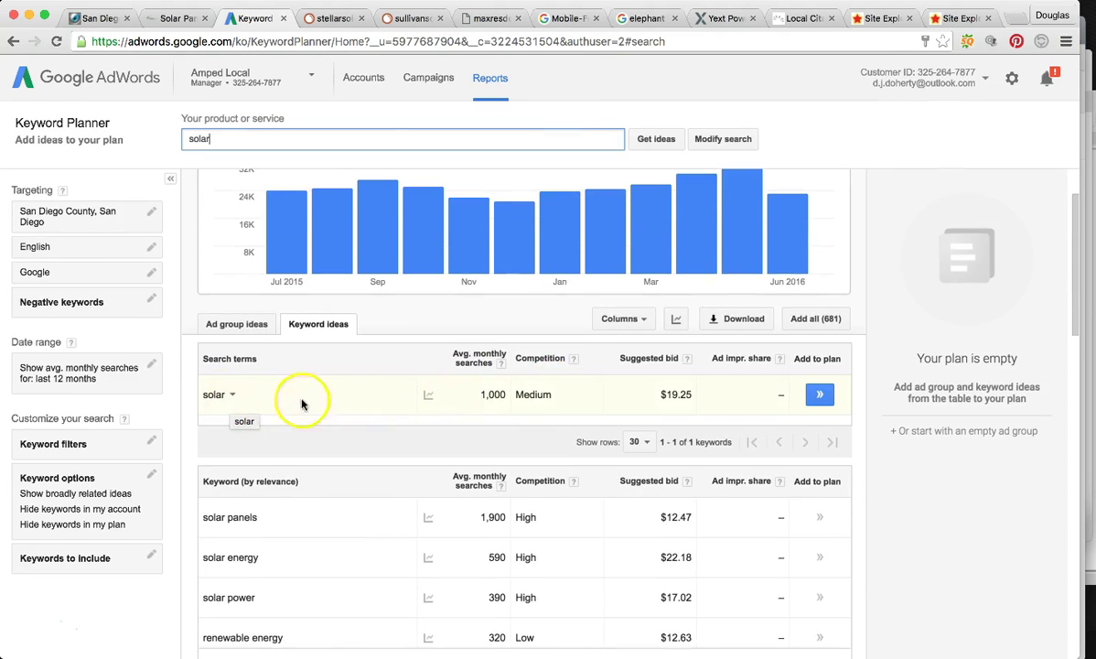
{"action": "scroll", "coordinate": [483, 392], "scroll_direction": "down", "scroll_amount": 1}
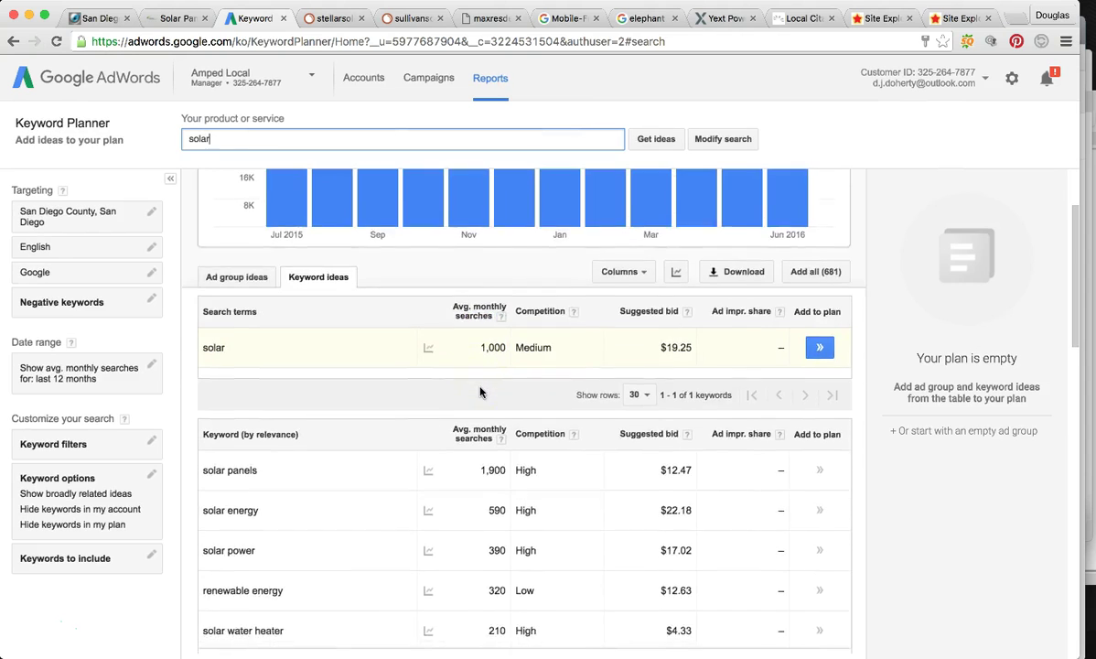
{"action": "scroll", "coordinate": [480, 392], "scroll_direction": "down", "scroll_amount": 3}
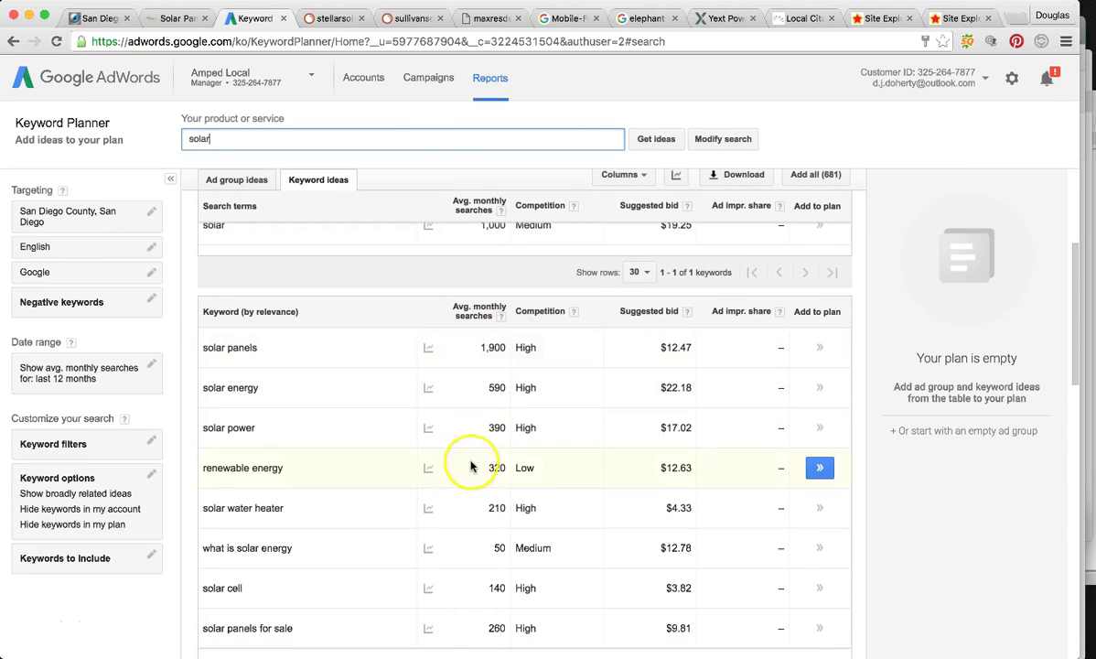
{"action": "scroll", "coordinate": [470, 467], "scroll_direction": "down", "scroll_amount": 8}
{"action": "scroll", "coordinate": [471, 466], "scroll_direction": "up", "scroll_amount": 7}
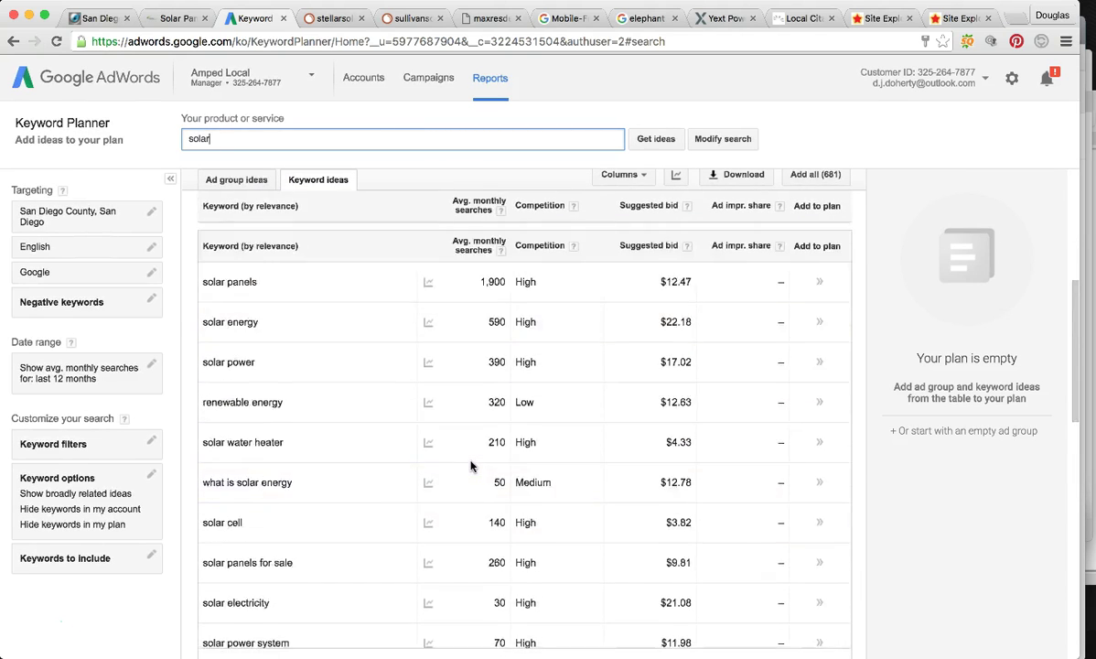
{"action": "scroll", "coordinate": [471, 467], "scroll_direction": "up", "scroll_amount": 8}
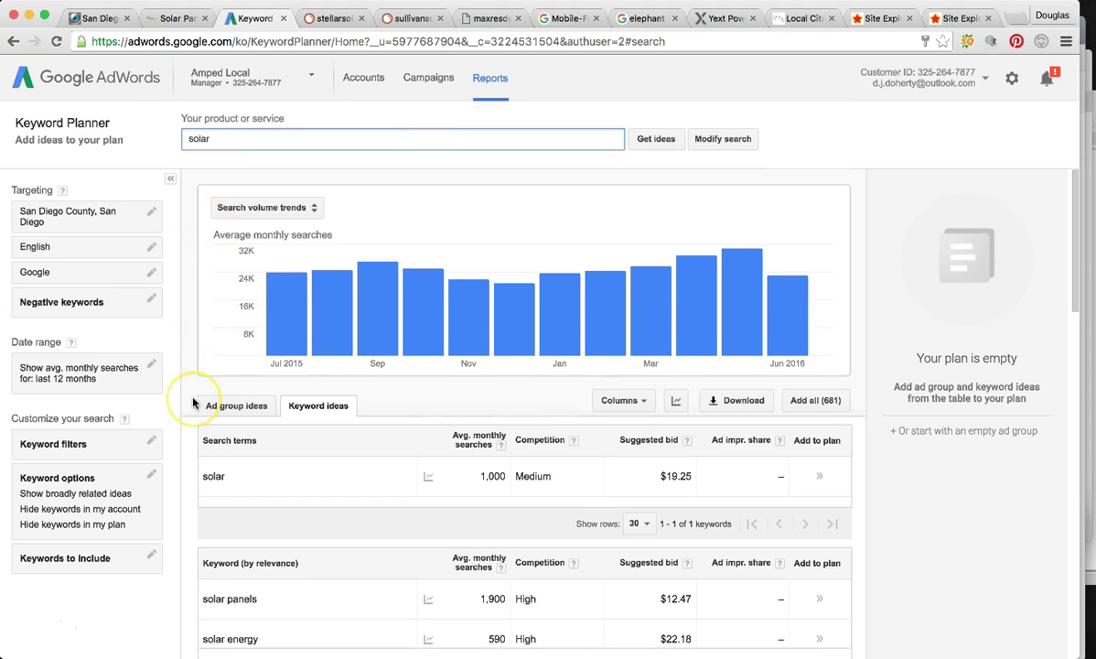
{"action": "scroll", "coordinate": [192, 400], "scroll_direction": "down", "scroll_amount": 5}
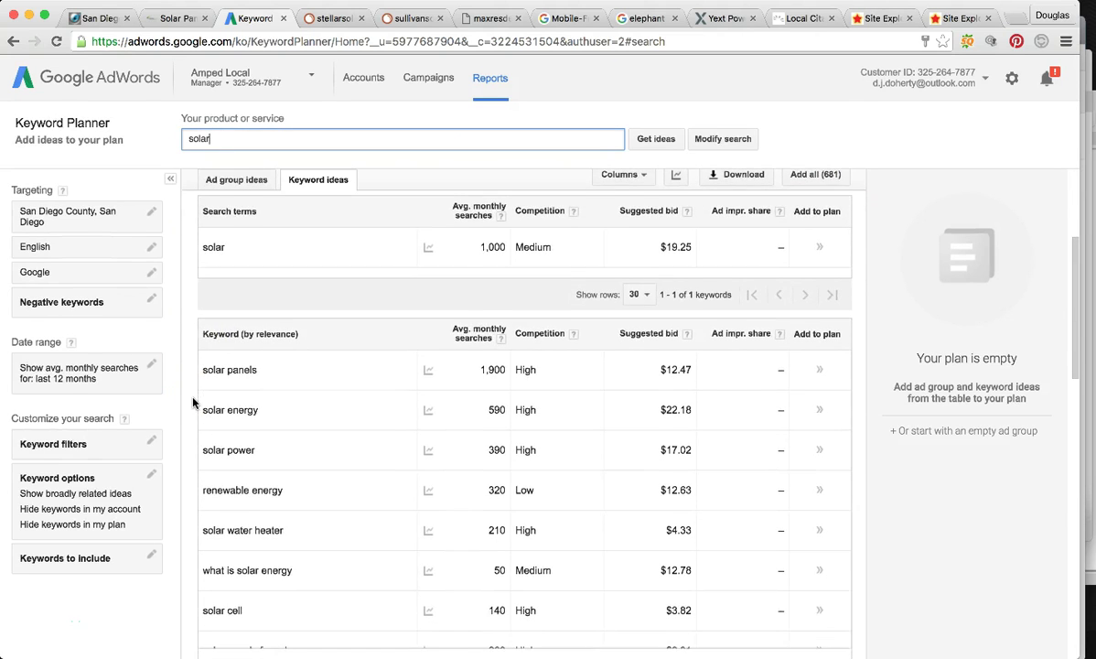
{"action": "scroll", "coordinate": [192, 400], "scroll_direction": "down", "scroll_amount": 1}
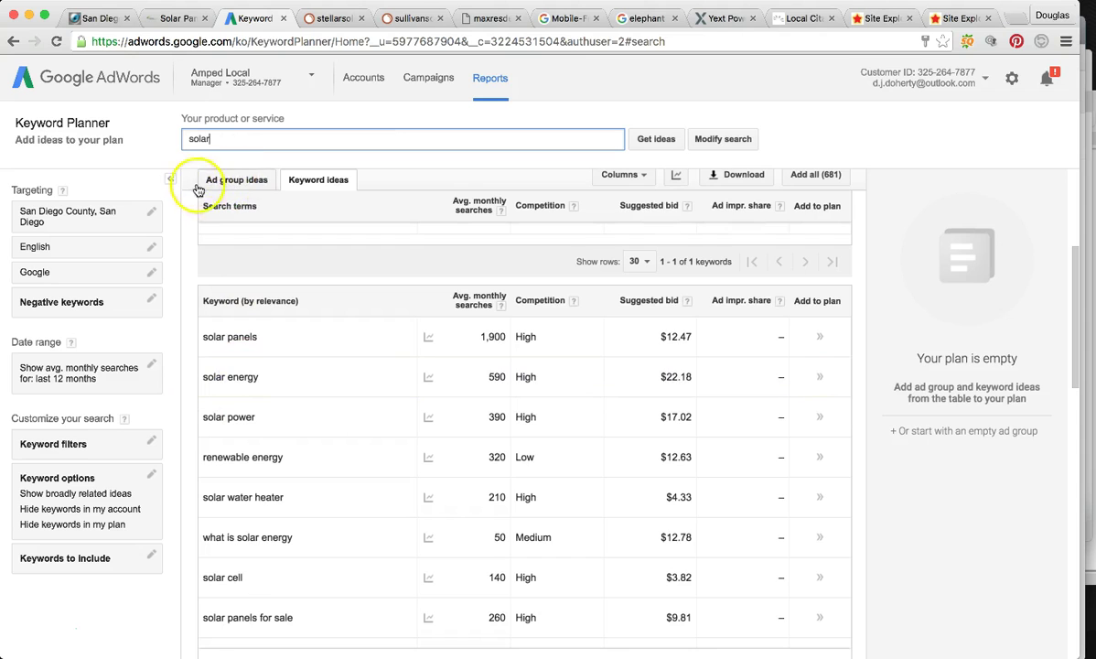
{"action": "scroll", "coordinate": [192, 181], "scroll_direction": "up", "scroll_amount": 1}
{"action": "scroll", "coordinate": [193, 181], "scroll_direction": "down", "scroll_amount": 1}
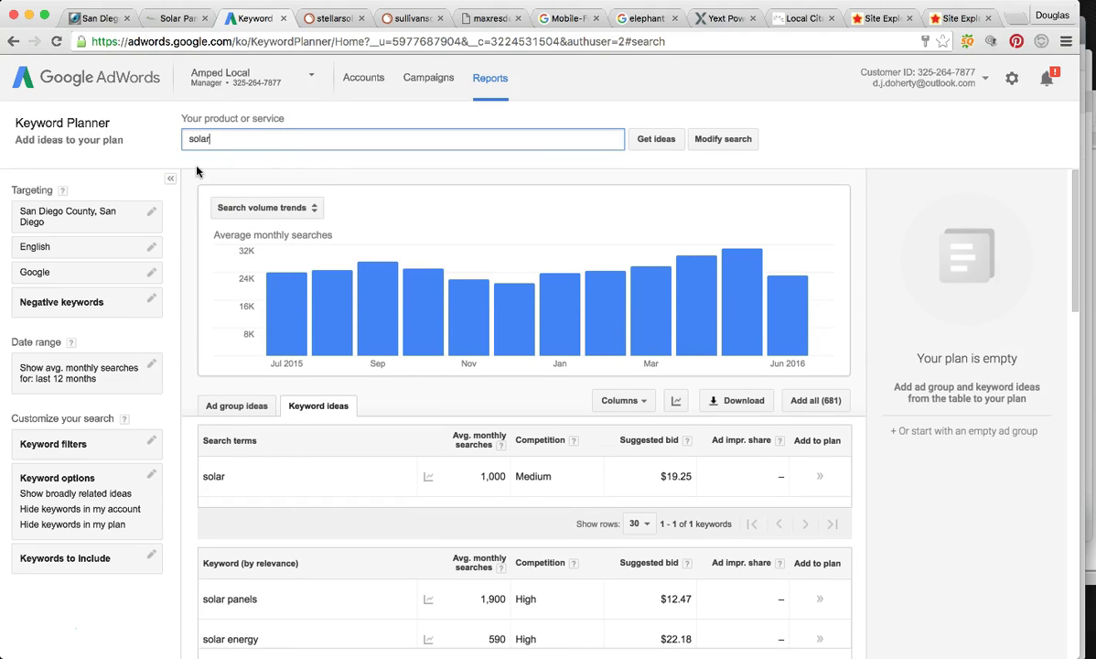
{"action": "mouse_move", "coordinate": [387, 320]}
{"action": "mouse_move", "coordinate": [653, 316]}
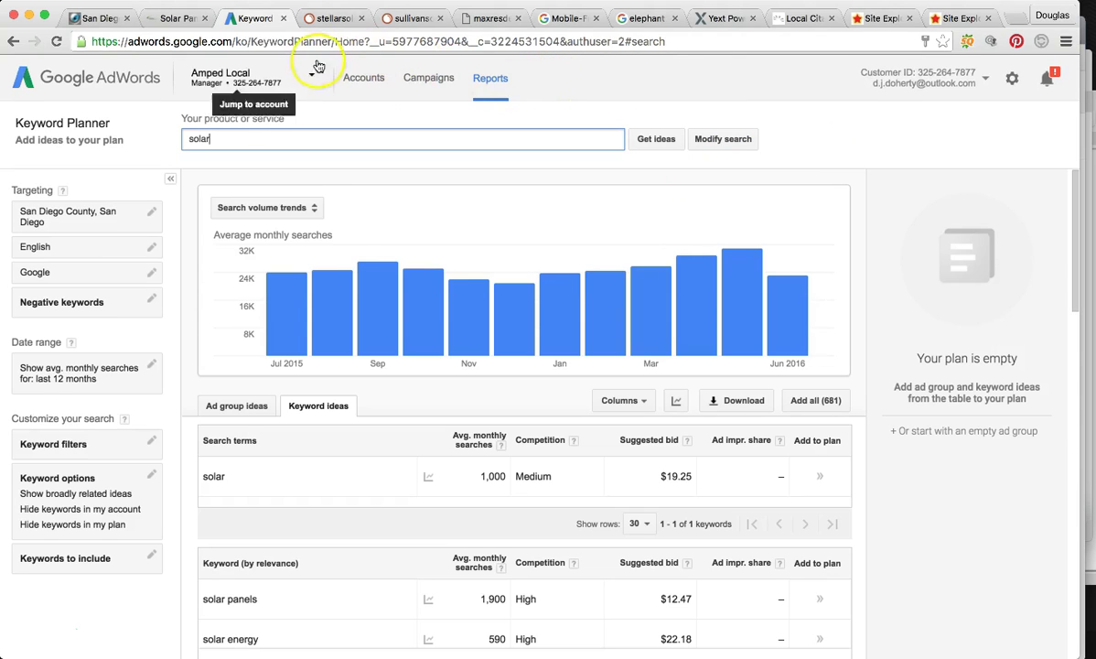
- Switch to the SEMrush organic positions report for stellarsolar.net and inspect its traffic trend over the past month
{"action": "left_click", "coordinate": [338, 18]}
{"action": "scroll", "coordinate": [696, 329], "scroll_direction": "down", "scroll_amount": 1}
{"action": "mouse_move", "coordinate": [604, 362]}
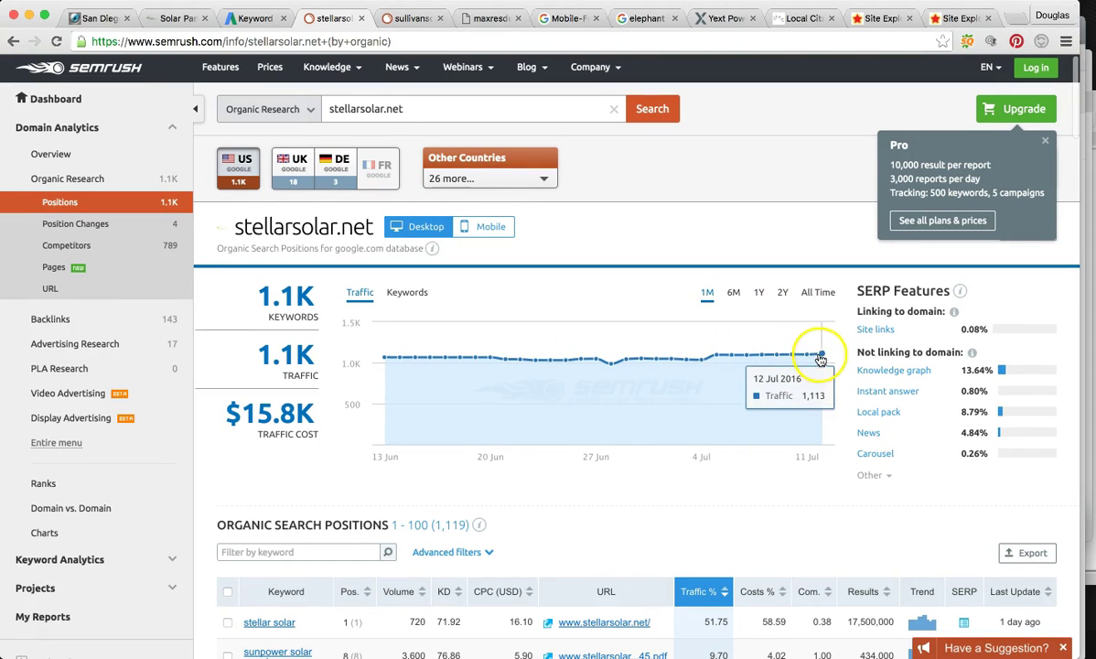
- Inspect the past month's organic traffic trend for sullivansolarpower.com in SEMrush and switch to the incognito window with the Google results
{"action": "scroll", "coordinate": [822, 359], "scroll_direction": "down", "scroll_amount": 1}
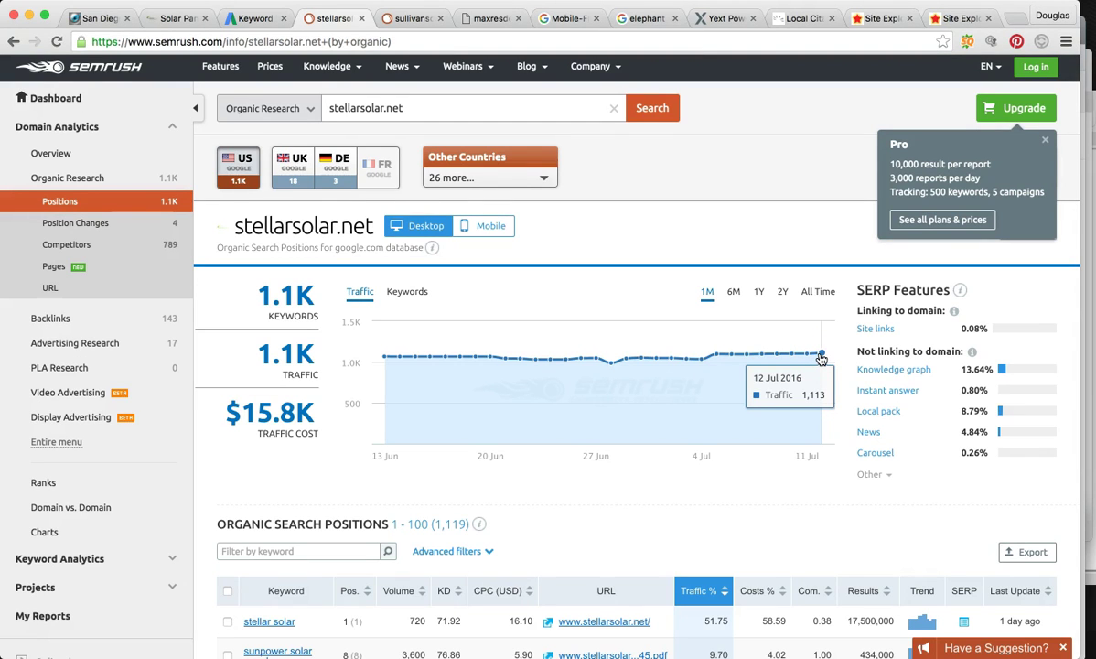
{"action": "left_click", "coordinate": [412, 18]}
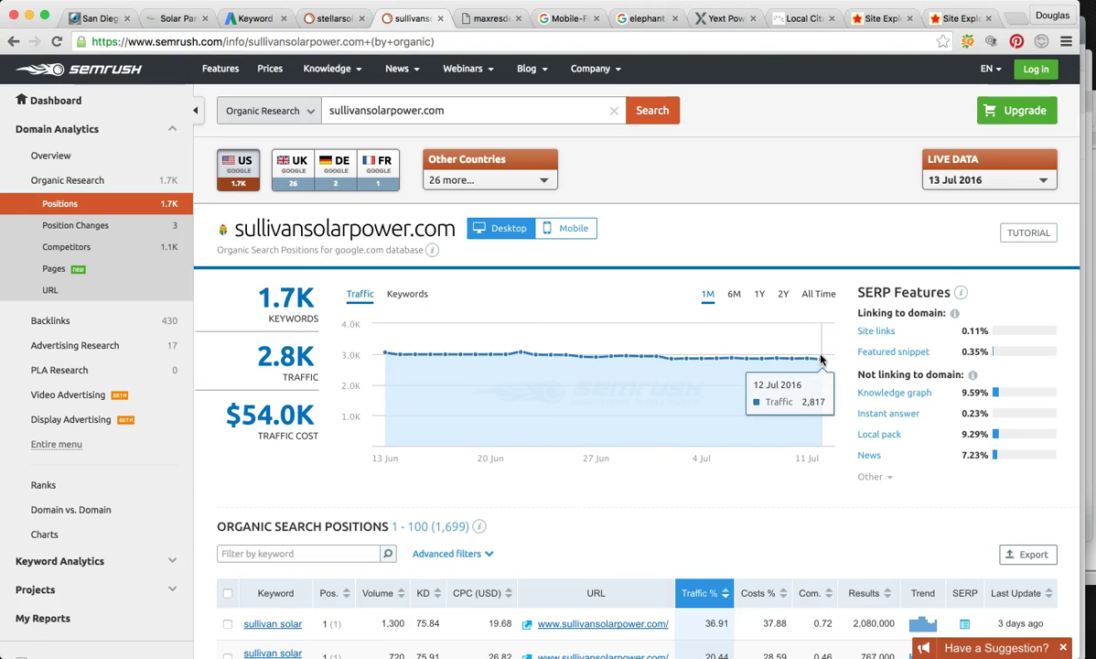
{"action": "left_click", "coordinate": [1086, 32]}
{"action": "left_click_drag", "start_coordinate": [443, 26], "coordinate": [447, 22]}
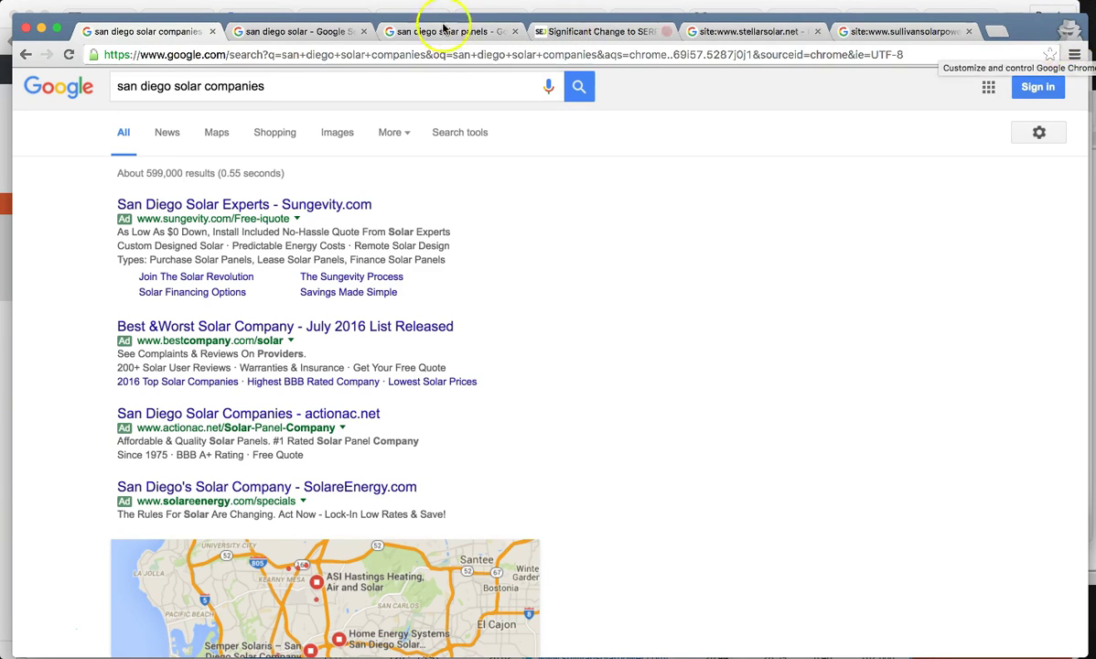
- Open a new incognito window and close it again
{"action": "left_click", "coordinate": [1076, 55]}
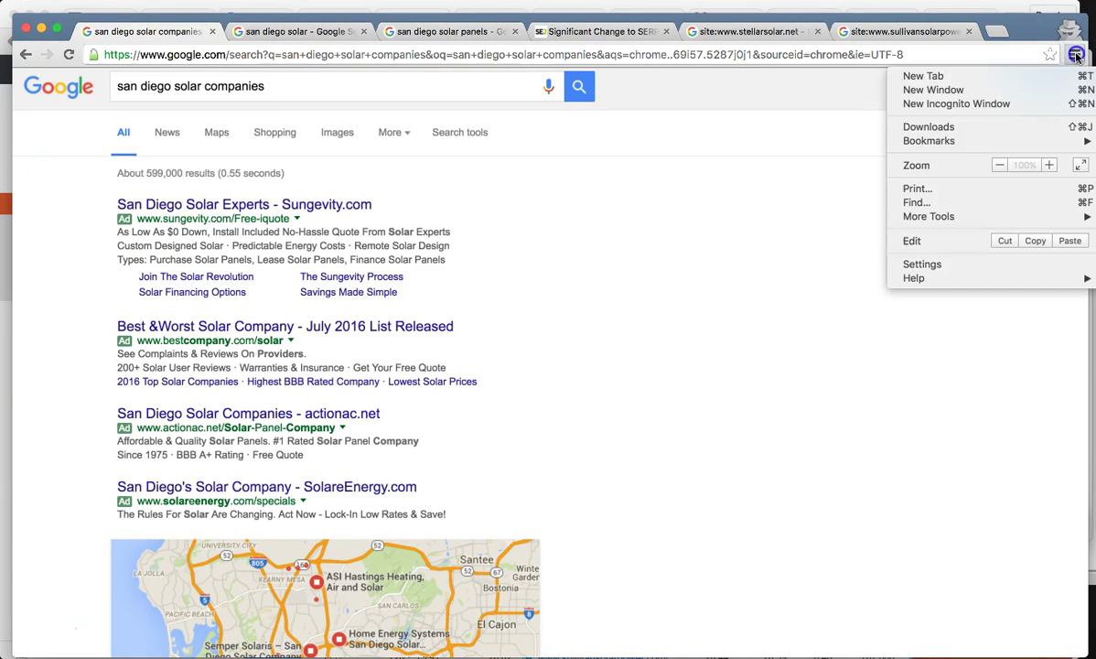
{"action": "left_click", "coordinate": [925, 104]}
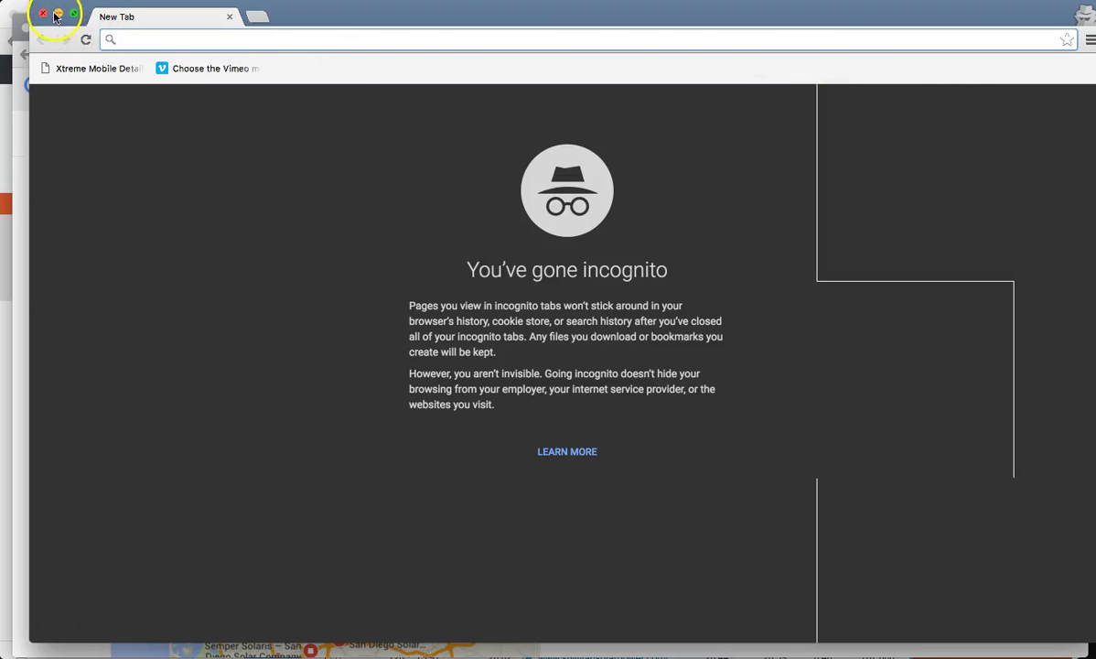
{"action": "left_click", "coordinate": [43, 15]}
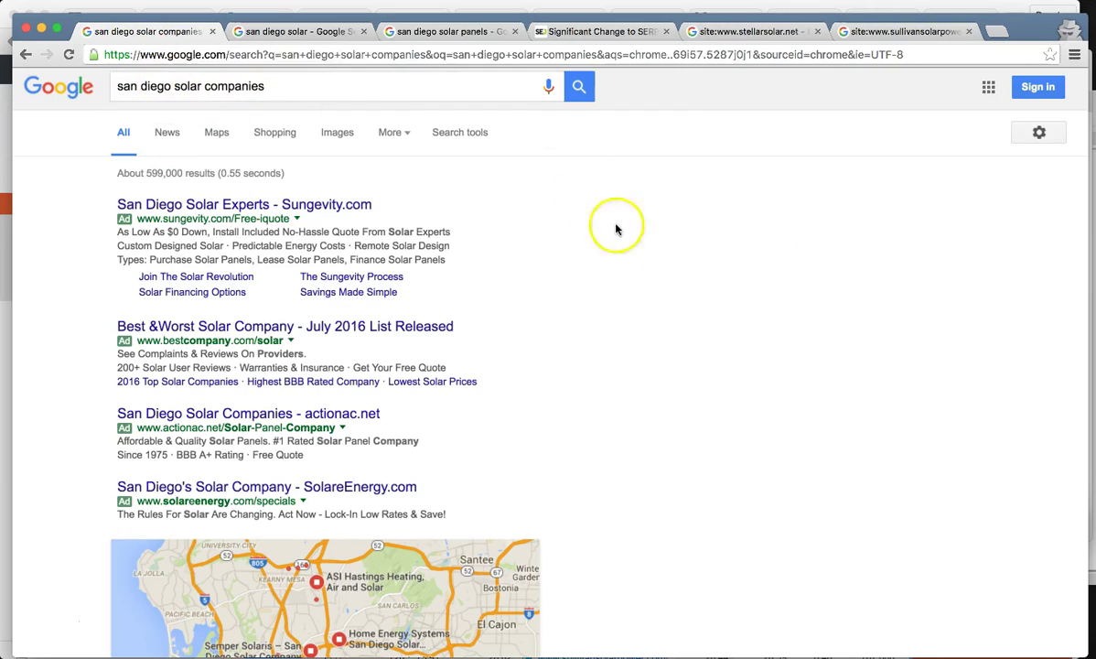
- Examine the local map listings in the "san diego solar companies" results for the companies shown there
{"action": "scroll", "coordinate": [609, 257], "scroll_direction": "down", "scroll_amount": 5}
{"action": "scroll", "coordinate": [649, 264], "scroll_direction": "down", "scroll_amount": 2}
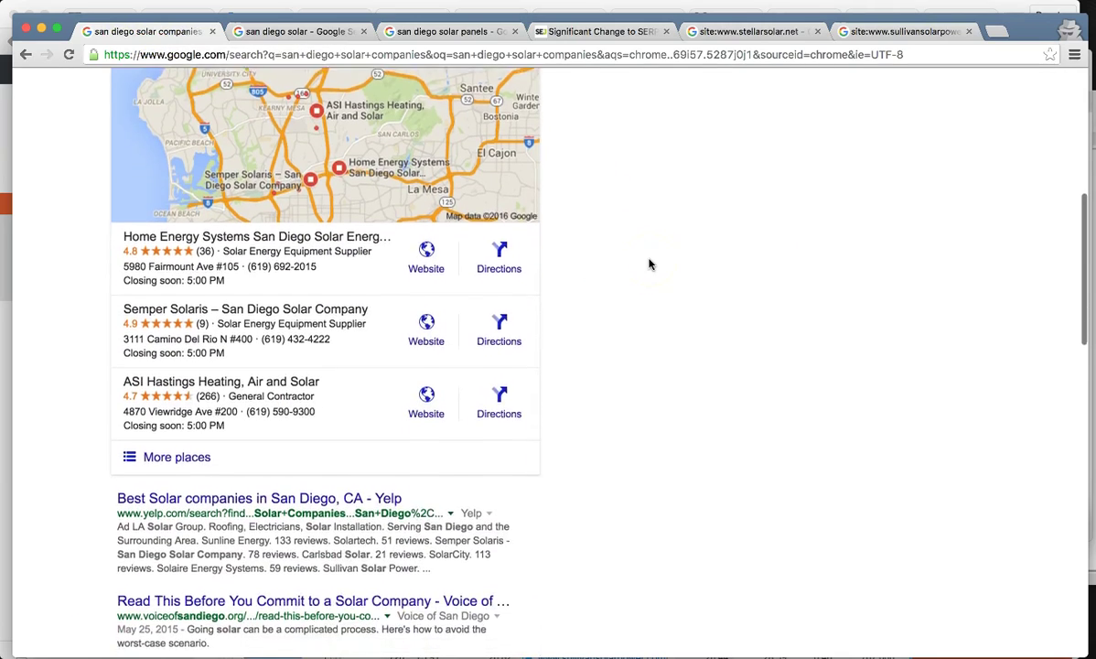
{"action": "scroll", "coordinate": [619, 282], "scroll_direction": "down", "scroll_amount": 2}
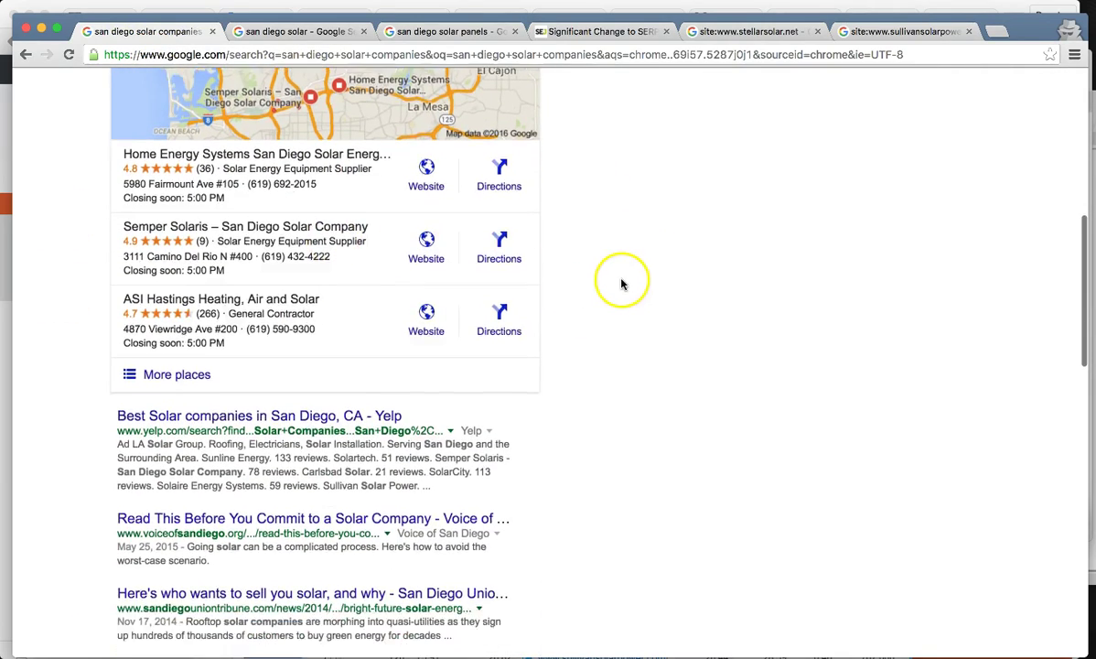
{"action": "scroll", "coordinate": [618, 282], "scroll_direction": "up", "scroll_amount": 2}
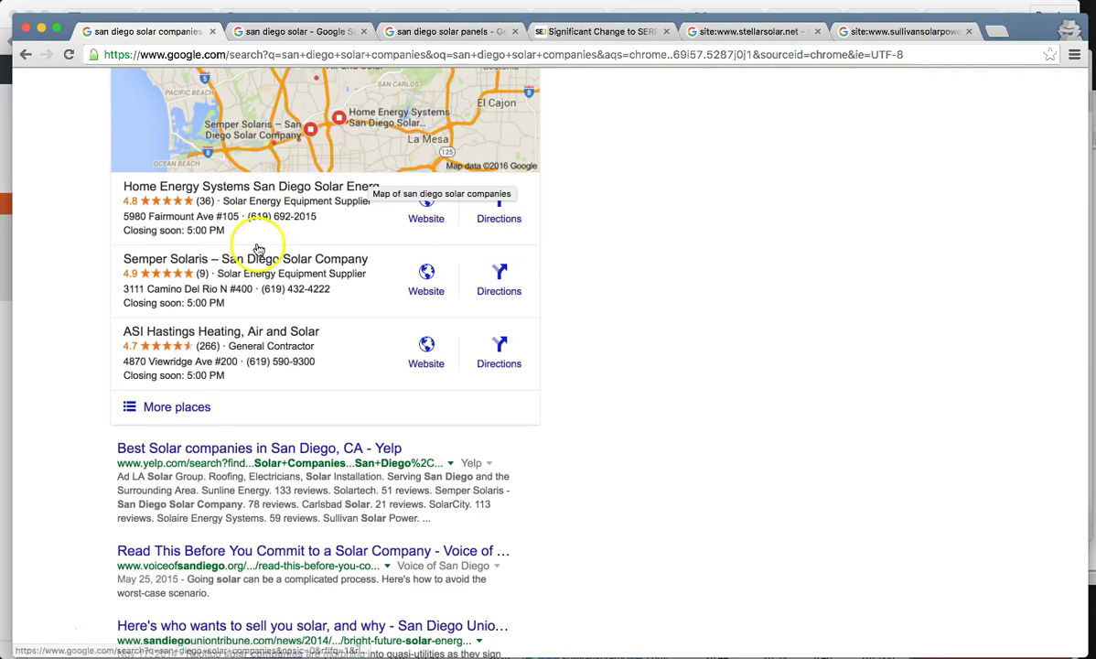
- Examine the organic results for "san diego solar companies" to locate the Stellar Solar and Sullivan Solar Power listings
{"action": "scroll", "coordinate": [632, 297], "scroll_direction": "down", "scroll_amount": 5}
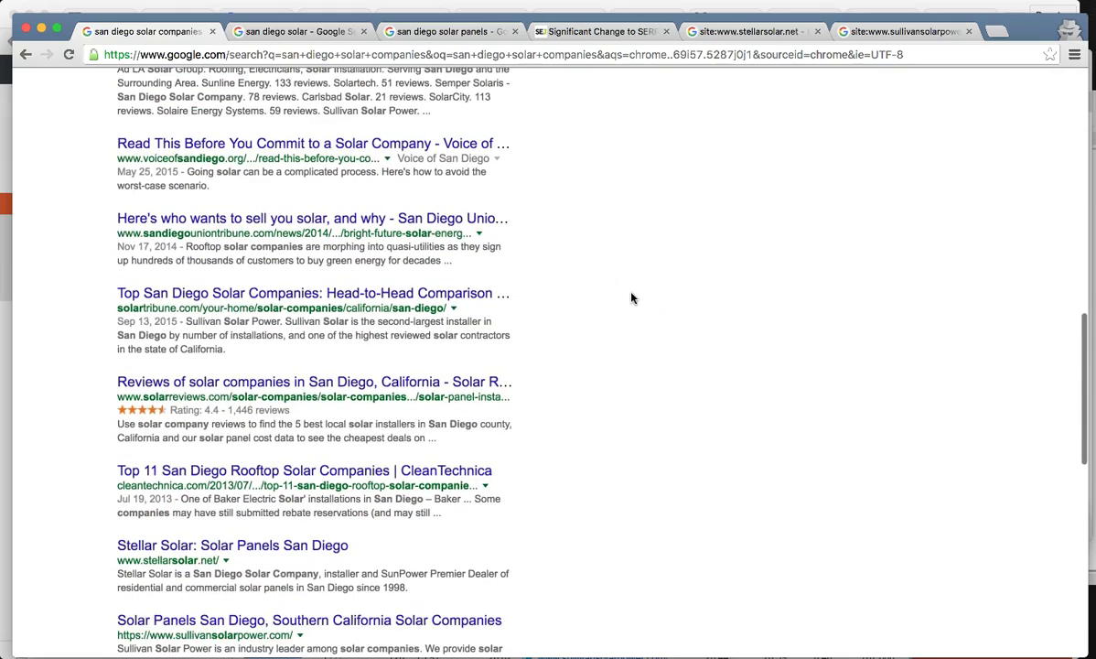
{"action": "scroll", "coordinate": [227, 560], "scroll_direction": "up", "scroll_amount": 1}
{"action": "scroll", "coordinate": [227, 560], "scroll_direction": "up", "scroll_amount": 1}
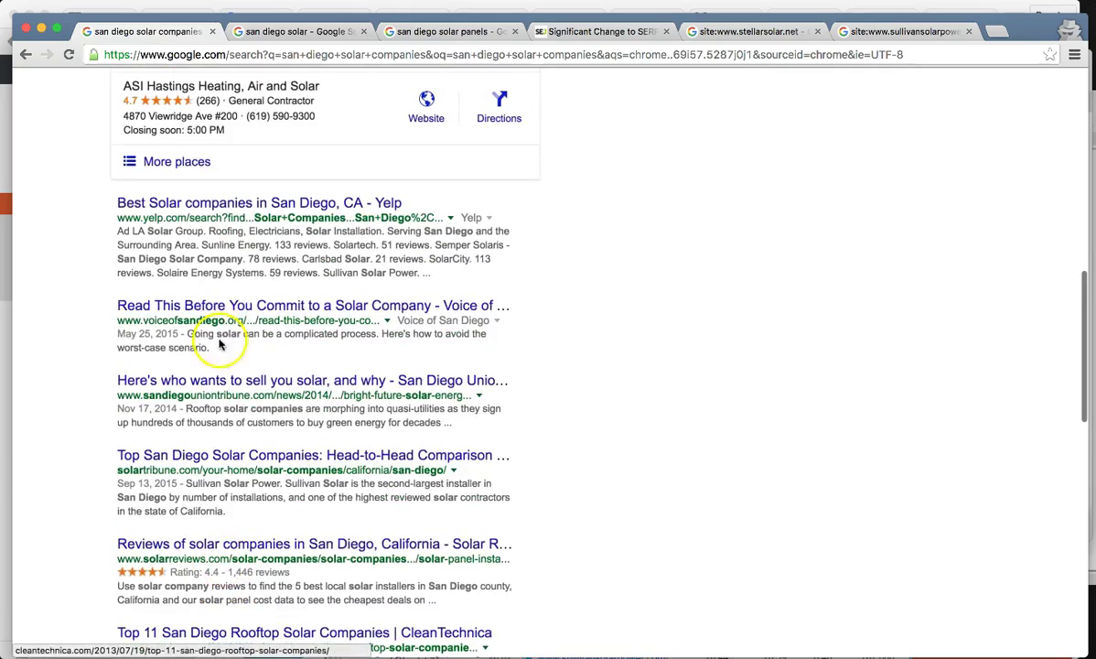
{"action": "scroll", "coordinate": [191, 410], "scroll_direction": "down", "scroll_amount": 1}
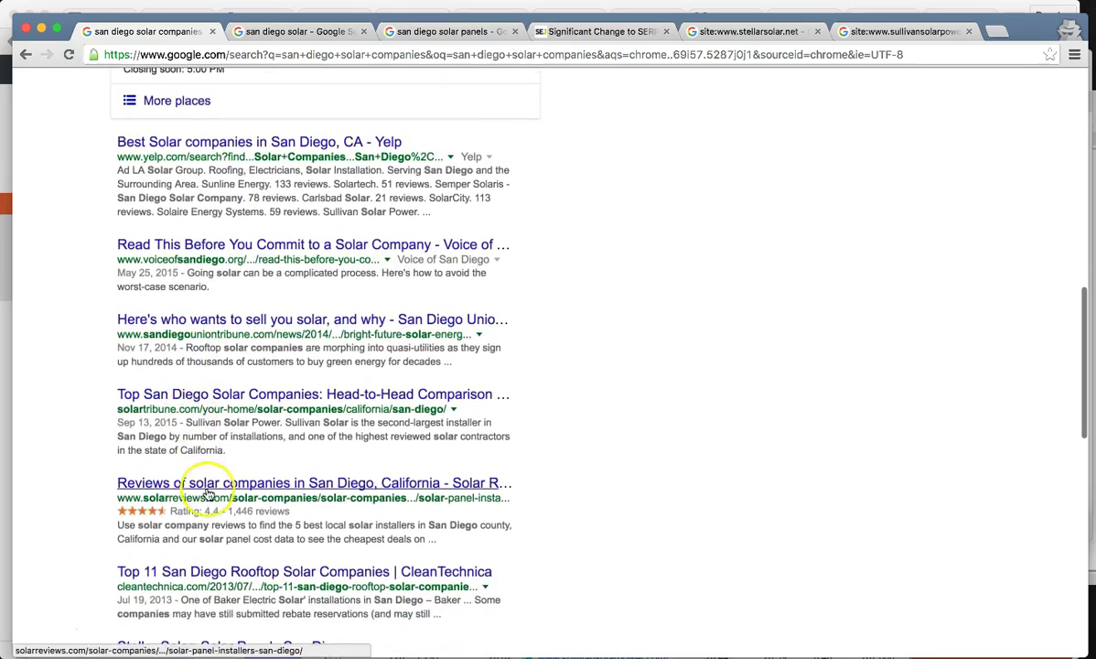
{"action": "scroll", "coordinate": [200, 485], "scroll_direction": "down", "scroll_amount": 3}
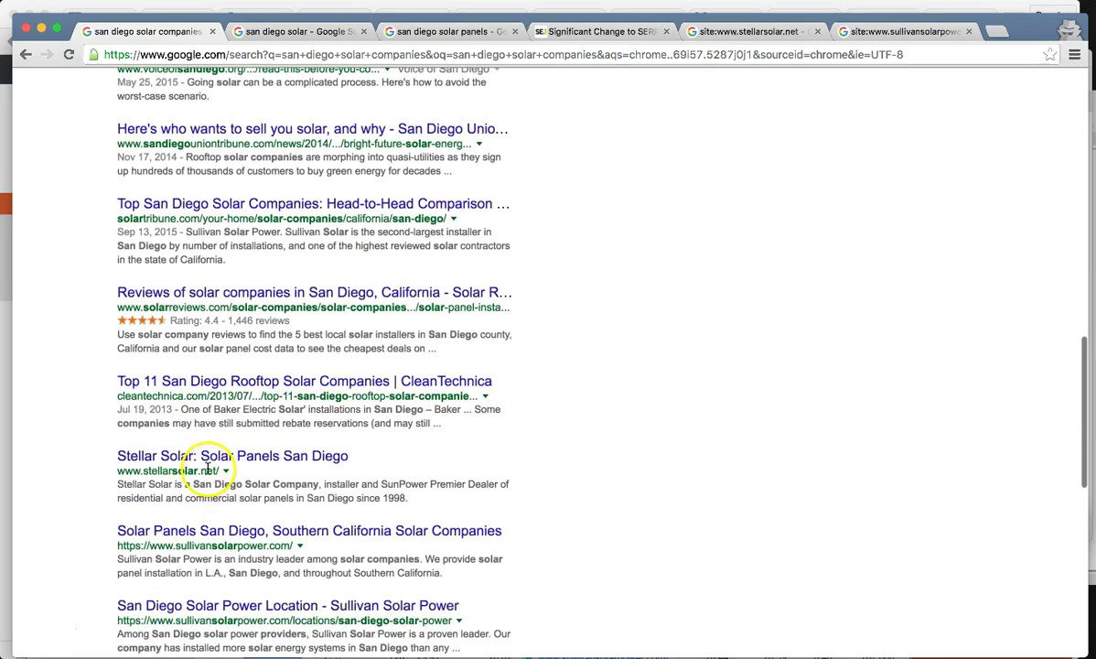
{"action": "scroll", "coordinate": [207, 470], "scroll_direction": "up", "scroll_amount": 4}
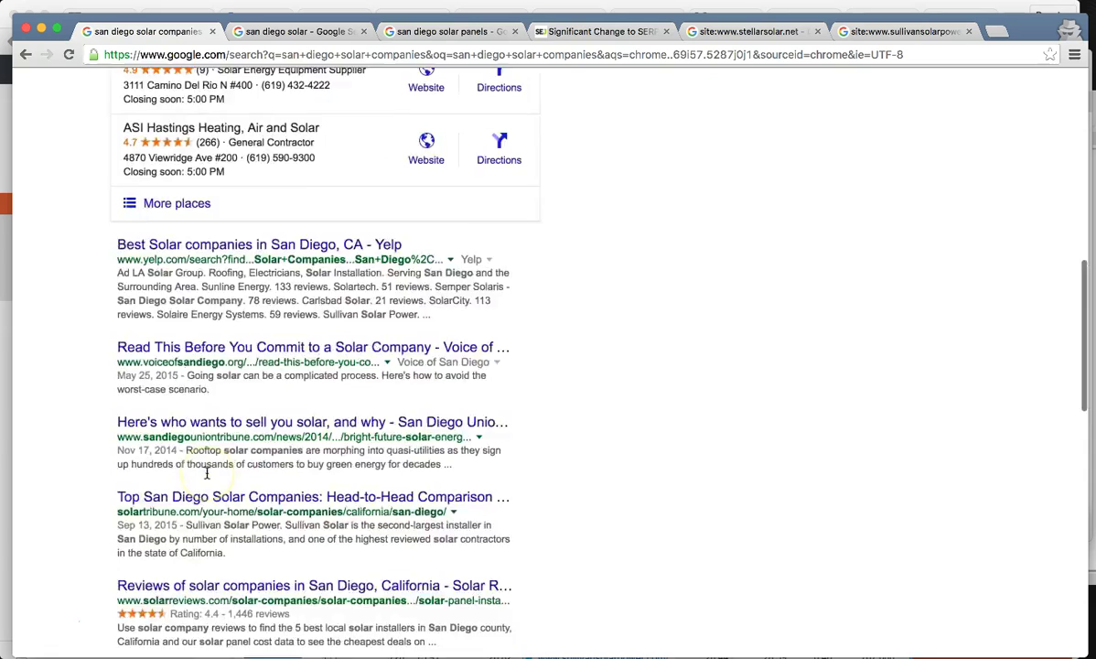
{"action": "scroll", "coordinate": [207, 473], "scroll_direction": "up", "scroll_amount": 10}
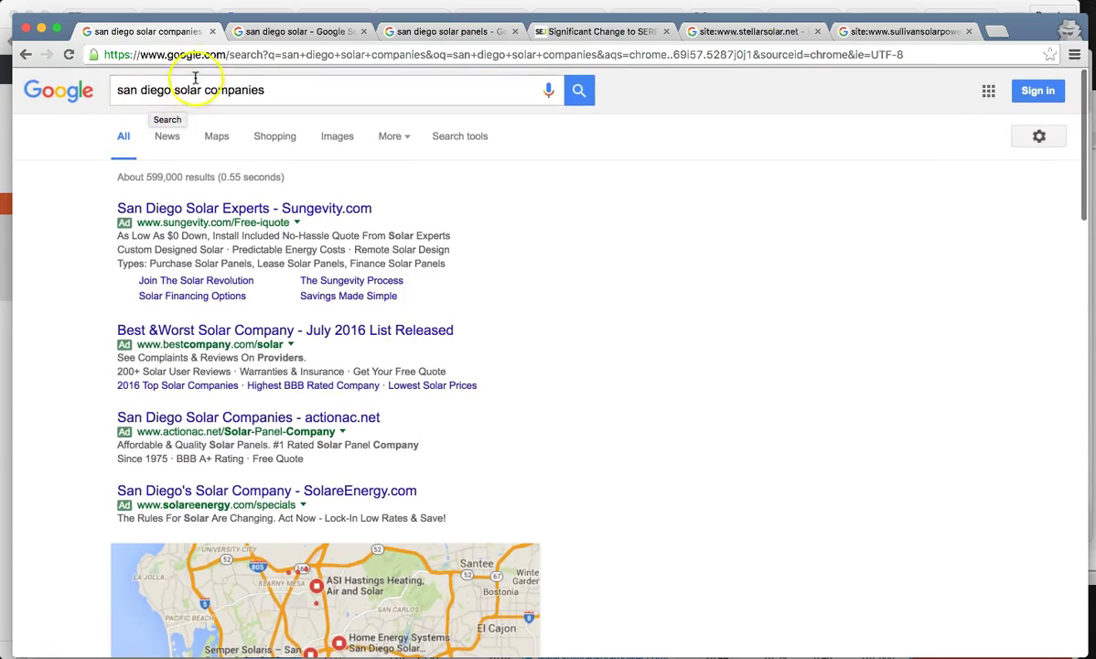
{"action": "left_click_drag", "start_coordinate": [298, 91], "coordinate": [119, 91]}
{"action": "left_click", "coordinate": [220, 90]}
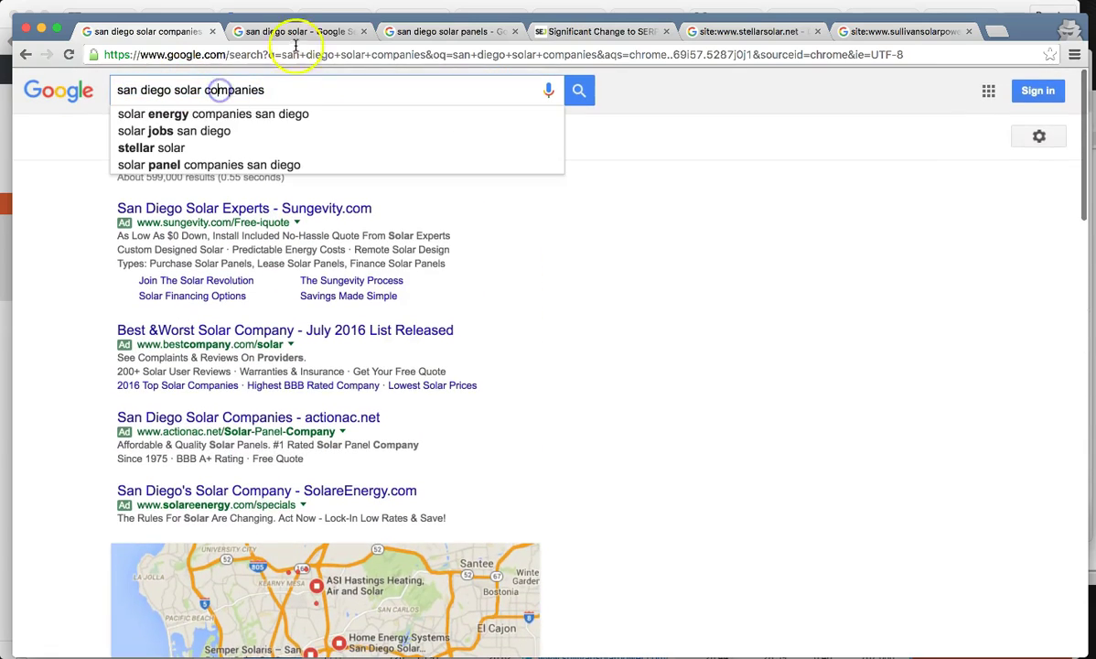
- Switch to the "san diego solar" results and check the ads, local map listings and organic positions of Stellar Solar and Sullivan Solar Power
{"action": "left_click", "coordinate": [293, 32]}
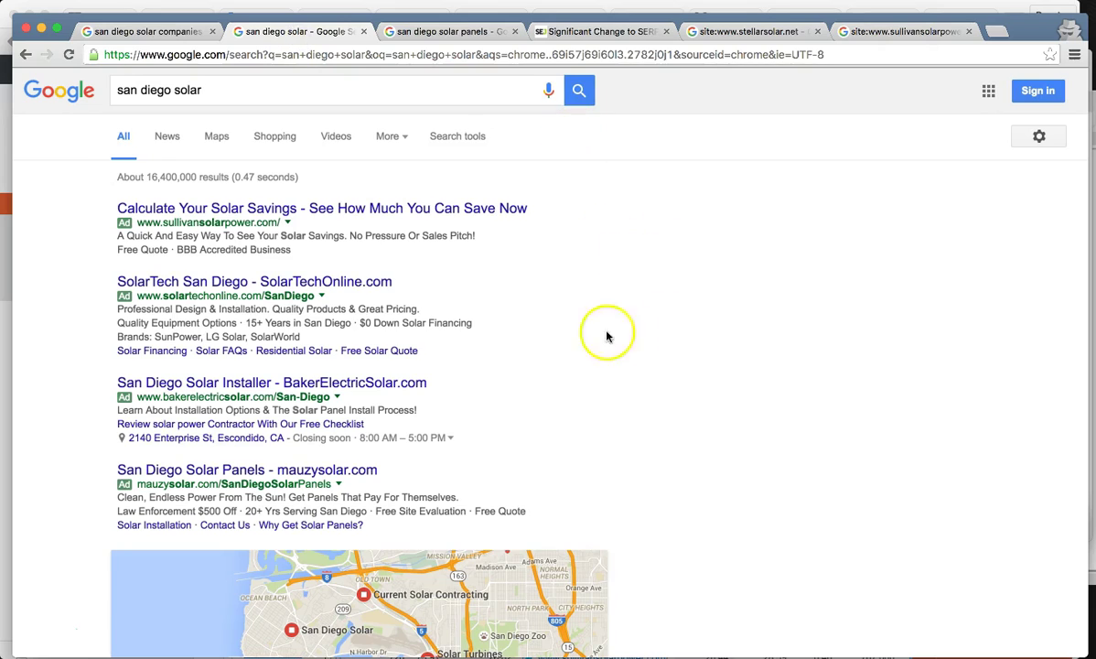
{"action": "scroll", "coordinate": [570, 342], "scroll_direction": "down", "scroll_amount": 5}
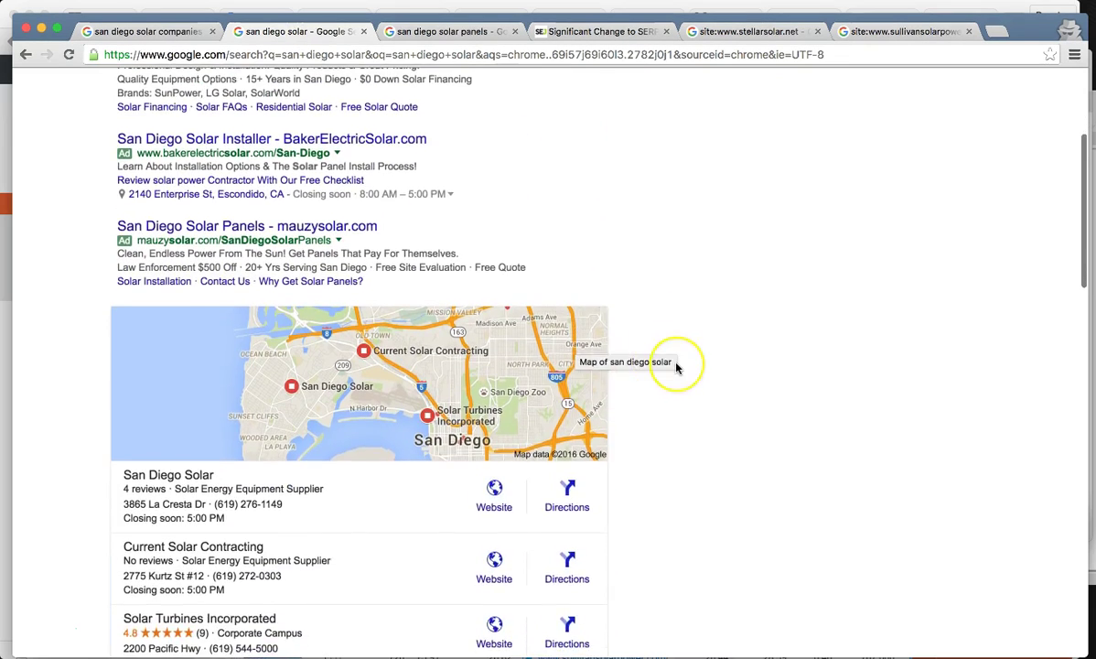
{"action": "scroll", "coordinate": [677, 367], "scroll_direction": "down", "scroll_amount": 6}
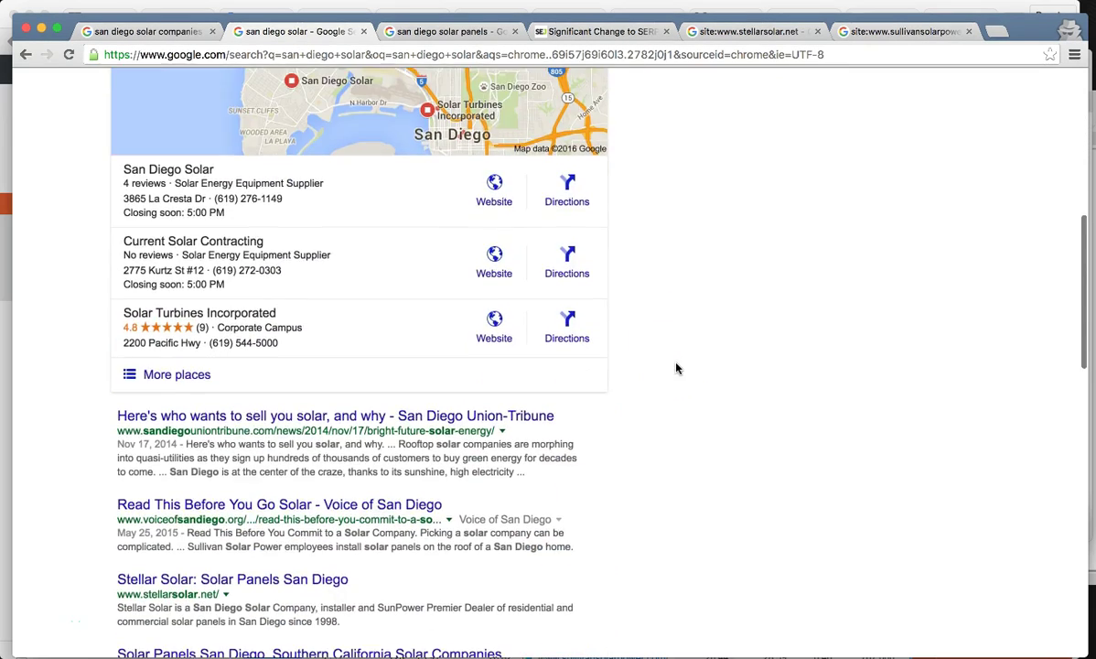
{"action": "scroll", "coordinate": [172, 494], "scroll_direction": "down", "scroll_amount": 3}
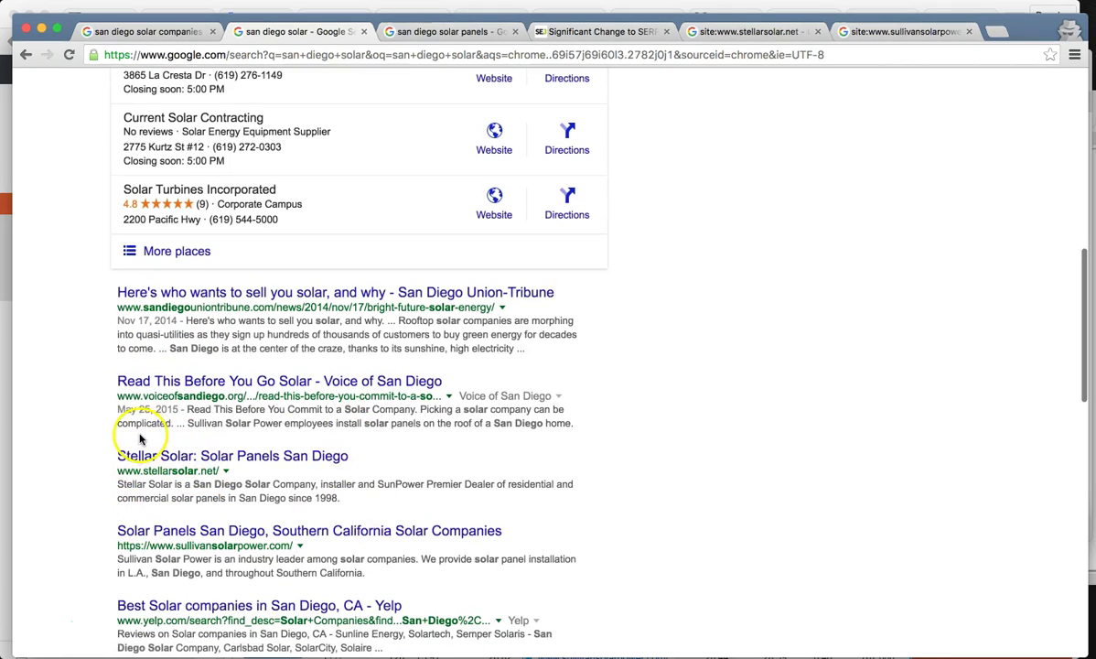
- Switch to the "san diego solar panels" results and review the ads, solar savings estimator and local map listings
{"action": "left_click", "coordinate": [448, 33]}
{"action": "left_click", "coordinate": [685, 167]}
{"action": "scroll", "coordinate": [684, 169], "scroll_direction": "up", "scroll_amount": 5}
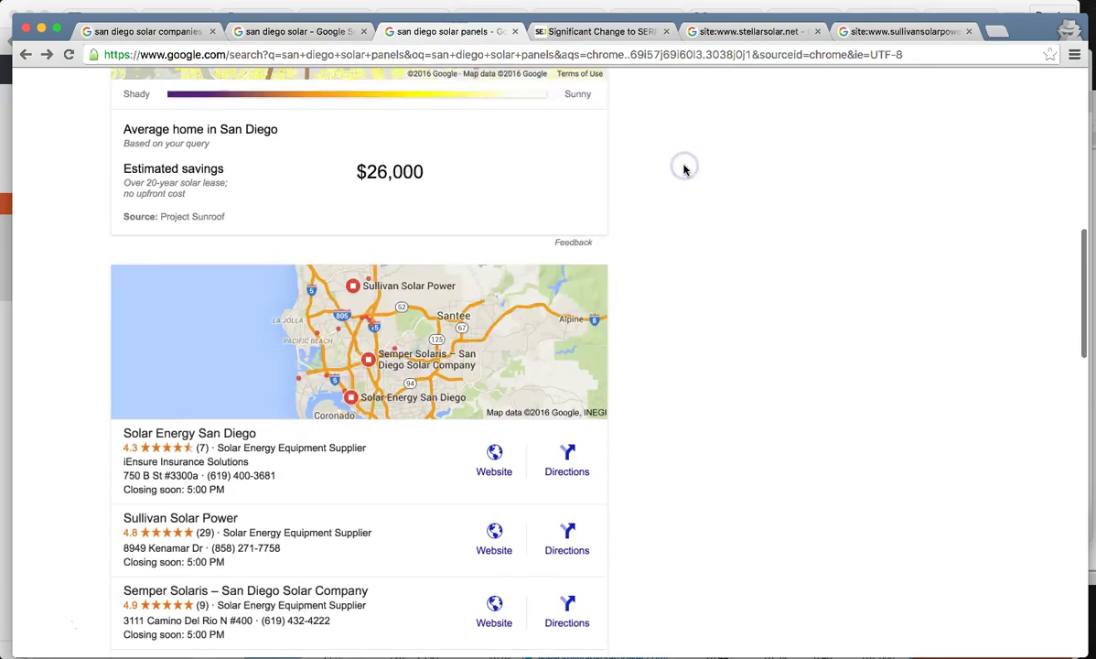
{"action": "scroll", "coordinate": [685, 170], "scroll_direction": "up", "scroll_amount": 5}
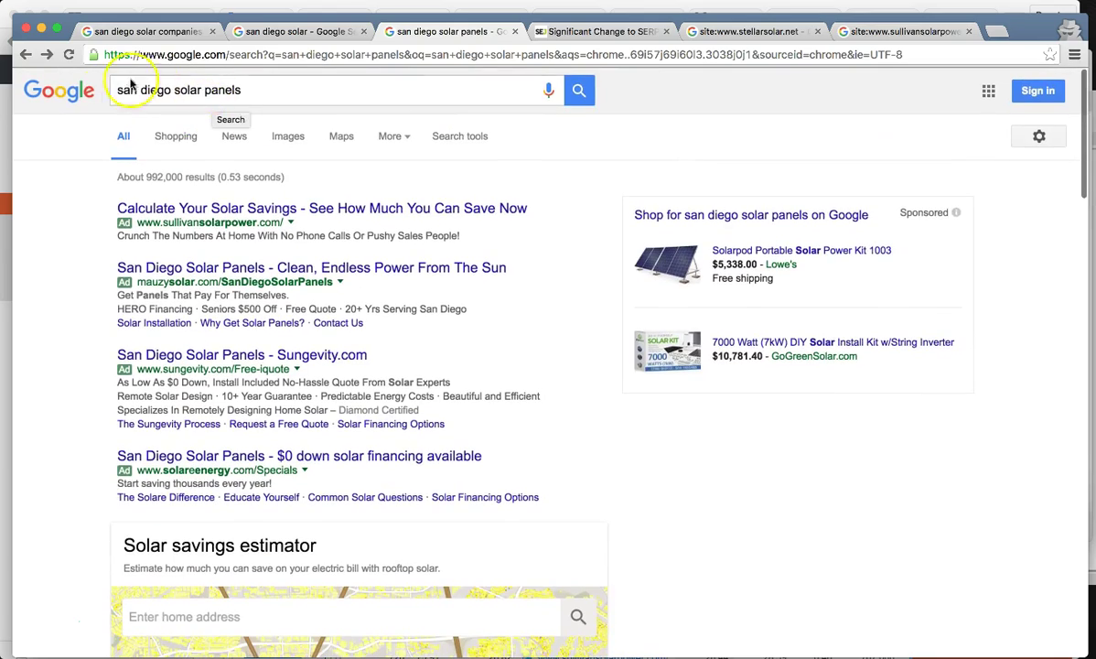
{"action": "scroll", "coordinate": [558, 326], "scroll_direction": "down", "scroll_amount": 6}
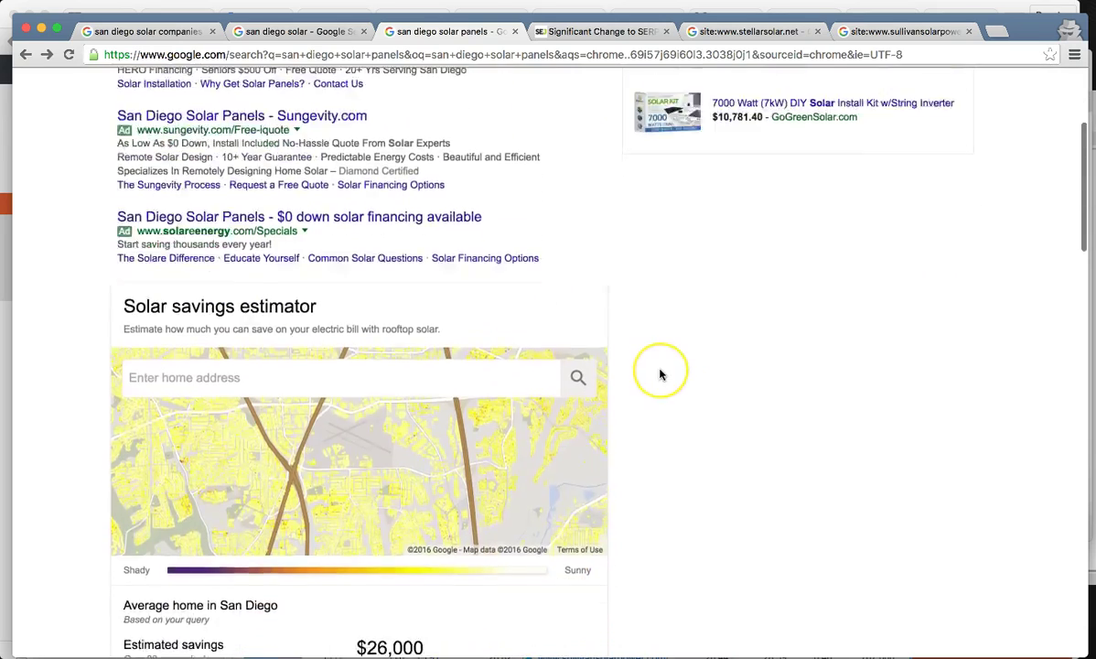
{"action": "scroll", "coordinate": [661, 374], "scroll_direction": "down", "scroll_amount": 4}
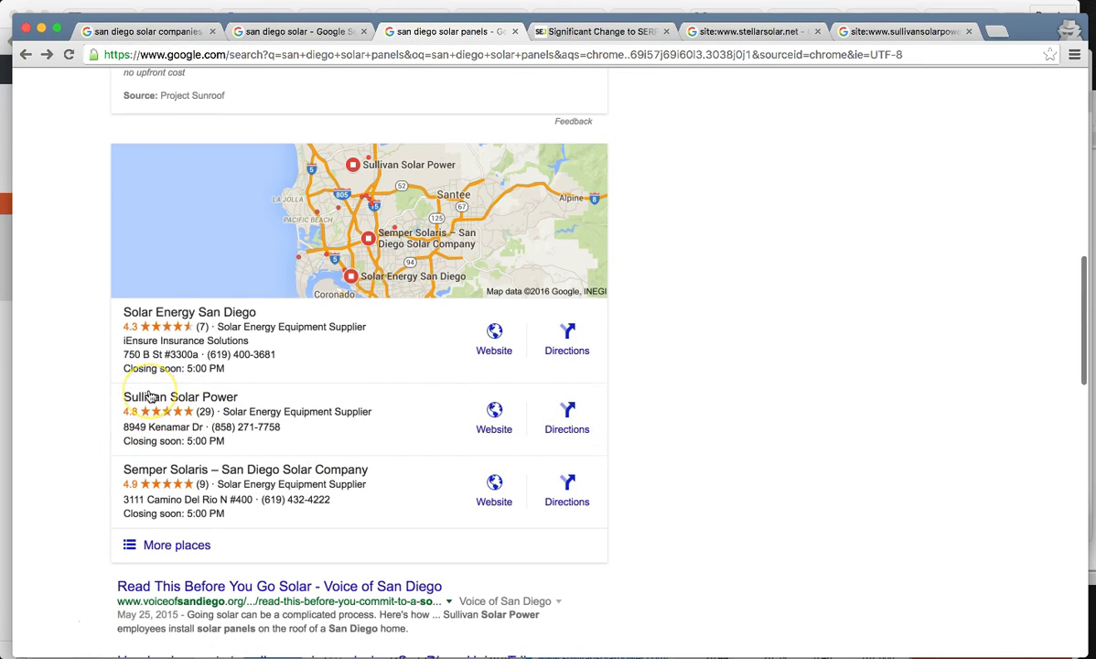
- Compare the organic positions of Sullivan Solar Power and Stellar Solar in the "san diego solar panels" results
{"action": "scroll", "coordinate": [151, 395], "scroll_direction": "down", "scroll_amount": 2}
{"action": "scroll", "coordinate": [151, 395], "scroll_direction": "up", "scroll_amount": 1}
{"action": "scroll", "coordinate": [151, 395], "scroll_direction": "down", "scroll_amount": 3}
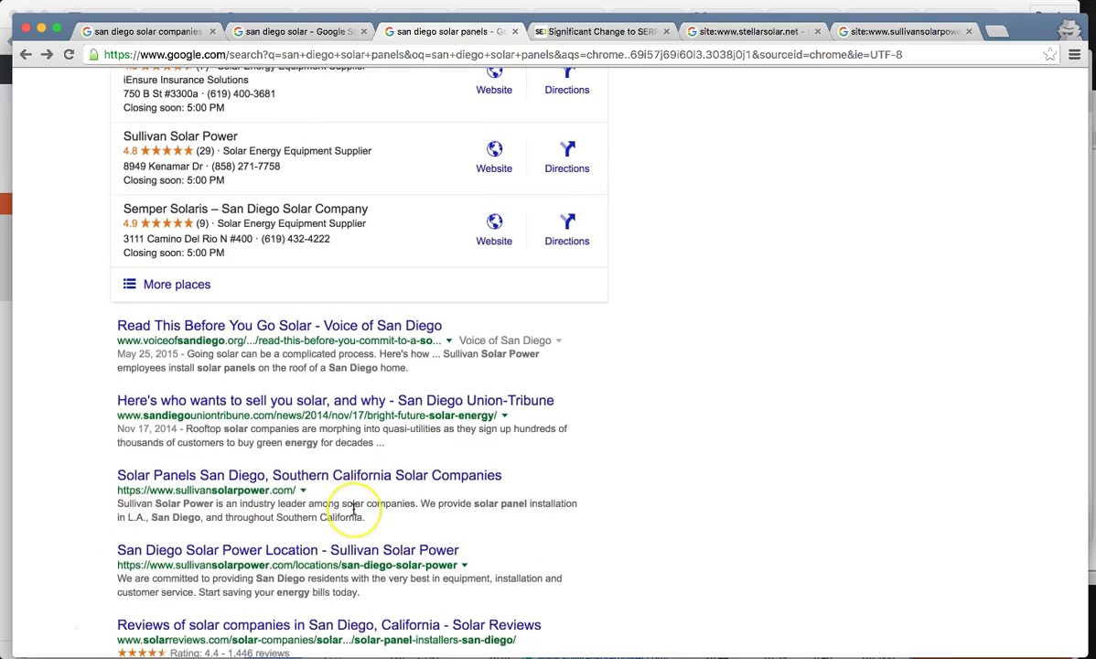
{"action": "scroll", "coordinate": [347, 508], "scroll_direction": "down", "scroll_amount": 5}
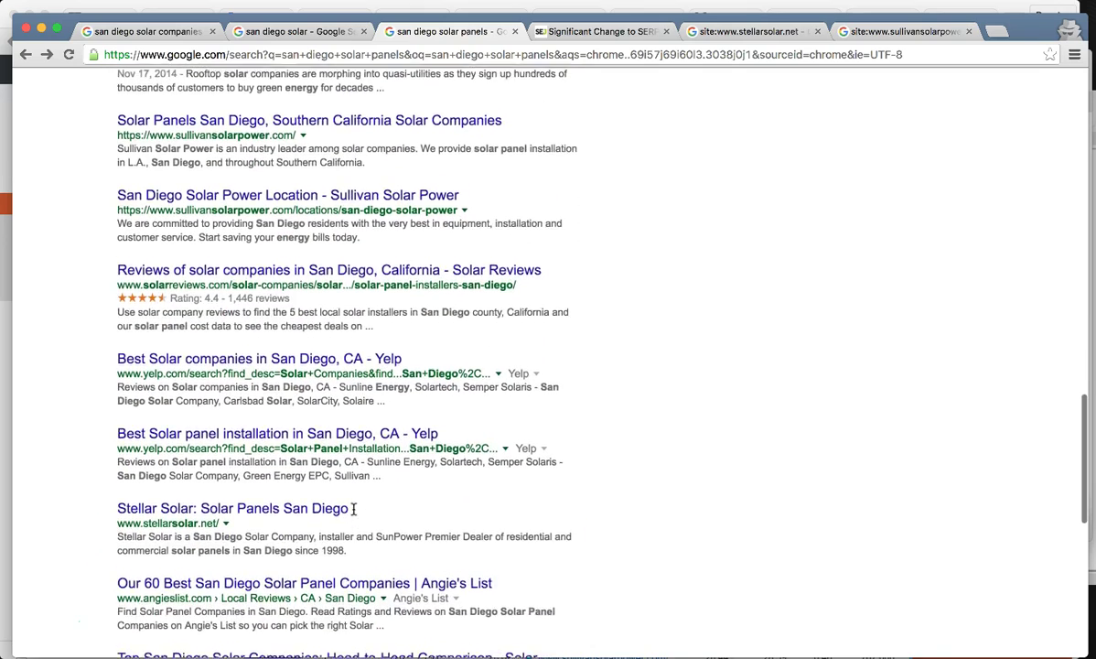
{"action": "scroll", "coordinate": [353, 495], "scroll_direction": "up", "scroll_amount": 3}
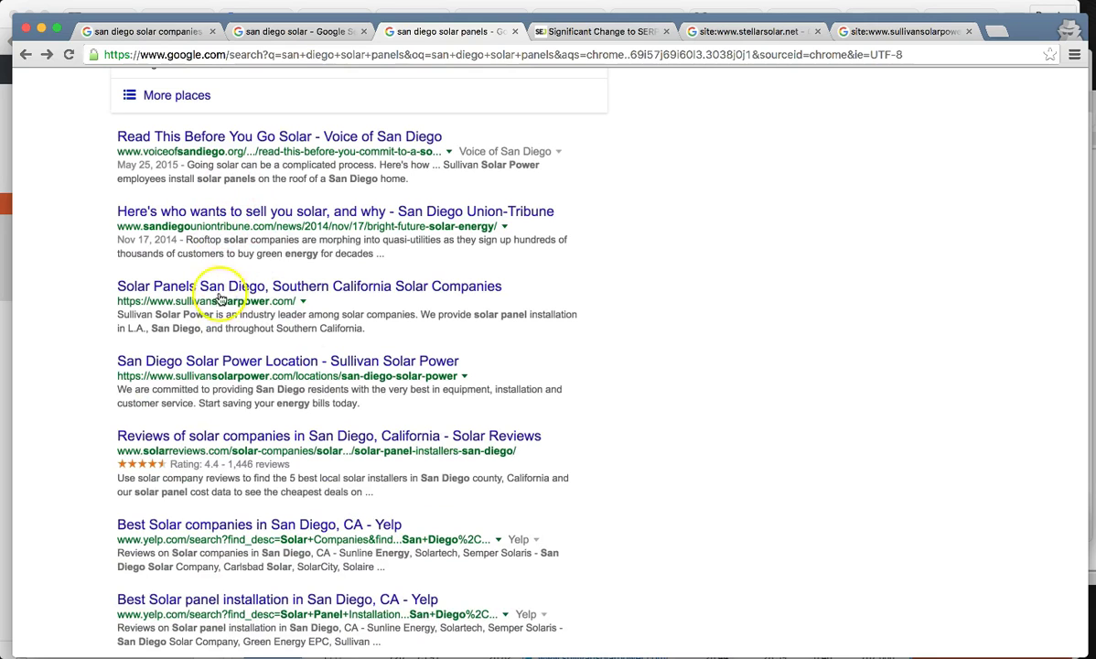
{"action": "scroll", "coordinate": [220, 435], "scroll_direction": "down", "scroll_amount": 1}
{"action": "scroll", "coordinate": [219, 439], "scroll_direction": "down", "scroll_amount": 2}
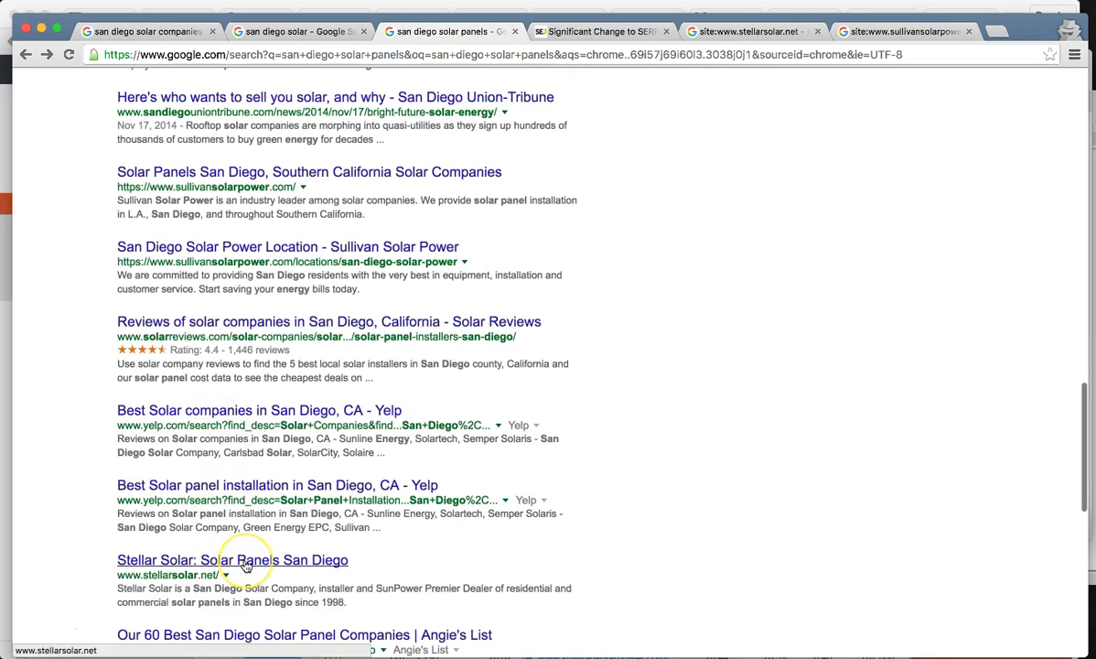
{"action": "left_click", "coordinate": [436, 552]}
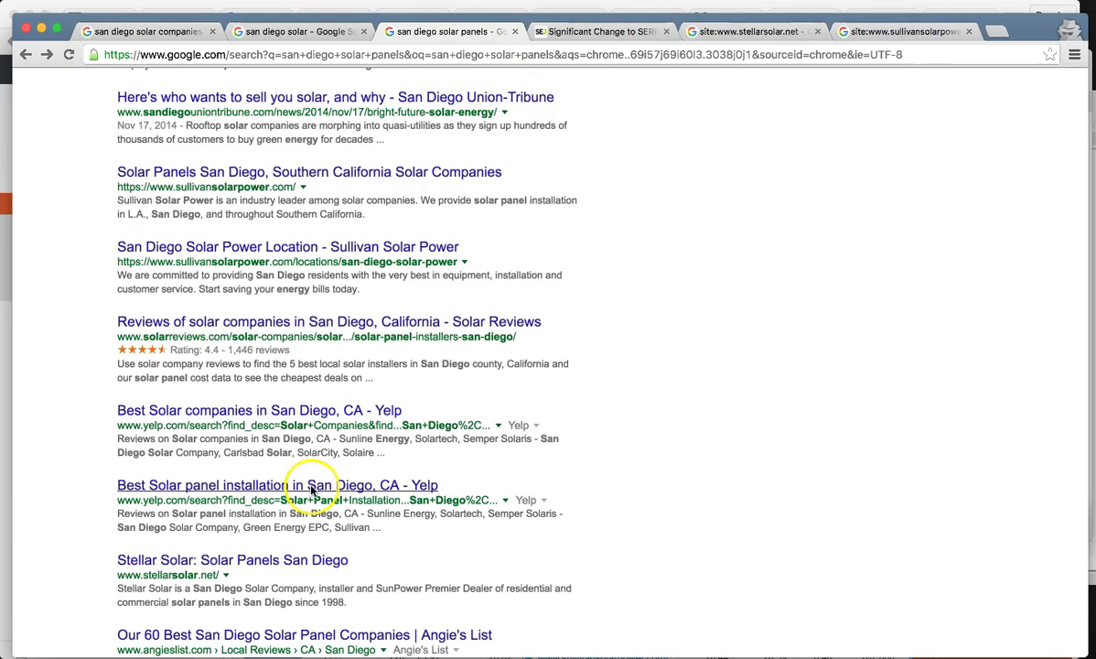
- View the Google Organic Traffic Chart 2015 image and return to the ads heading the "san diego solar panels" results
{"action": "key", "text": "super+Tab"}
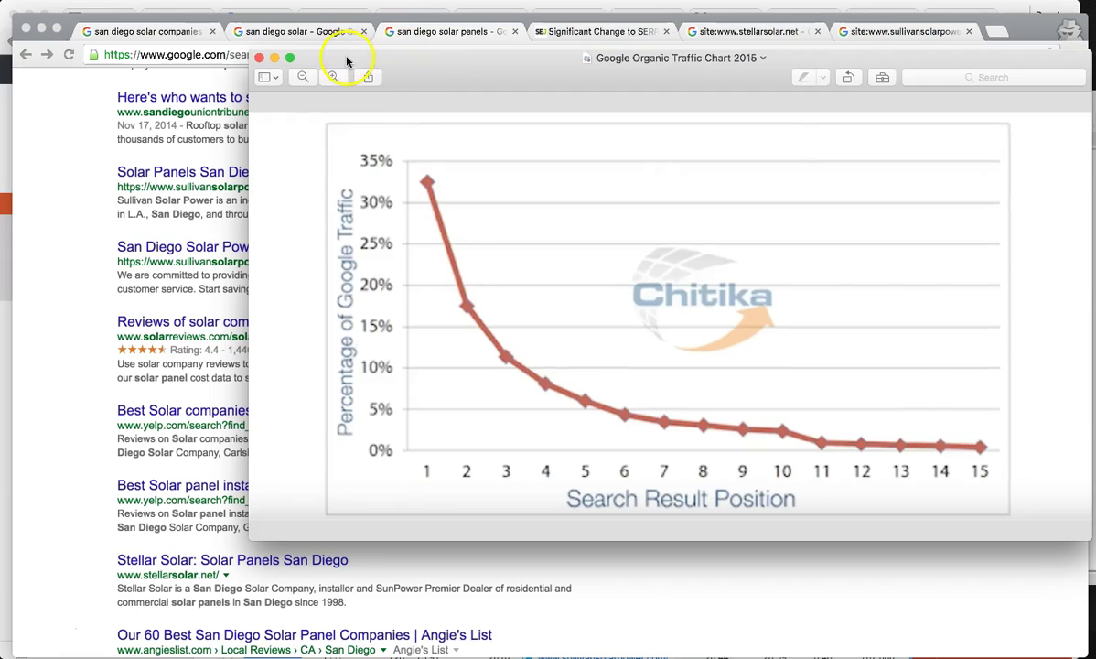
{"action": "left_click", "coordinate": [105, 117]}
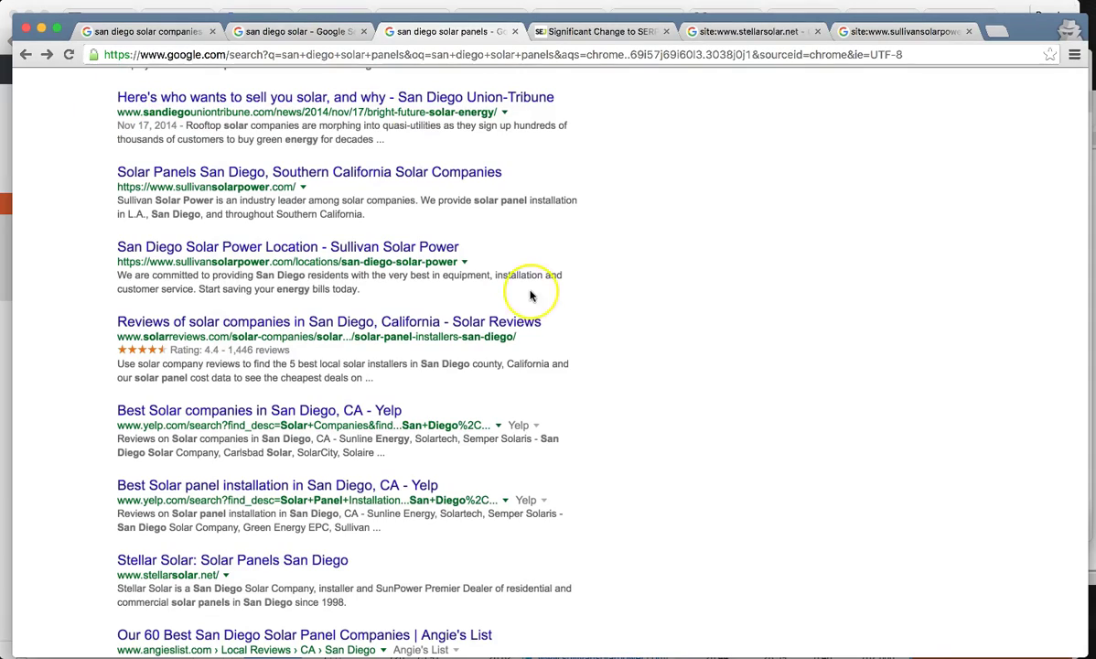
{"action": "scroll", "coordinate": [534, 293], "scroll_direction": "up", "scroll_amount": 10}
{"action": "left_click", "coordinate": [743, 303]}
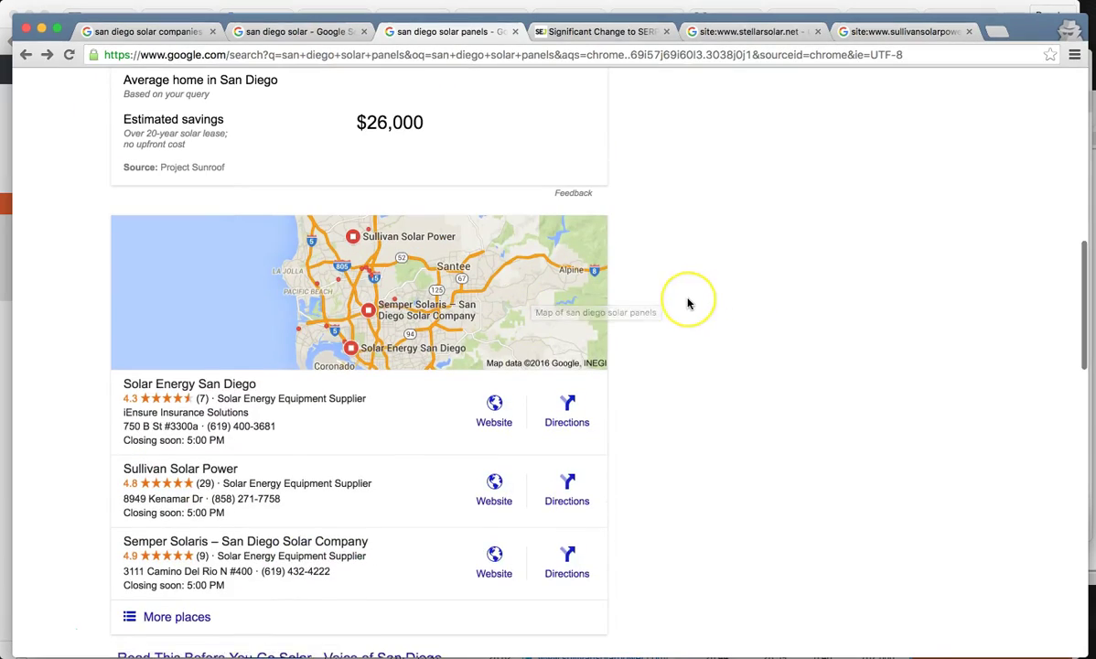
{"action": "scroll", "coordinate": [688, 302], "scroll_direction": "up", "scroll_amount": 10}
{"action": "scroll", "coordinate": [688, 304], "scroll_direction": "up", "scroll_amount": 2}
{"action": "left_click", "coordinate": [615, 362]}
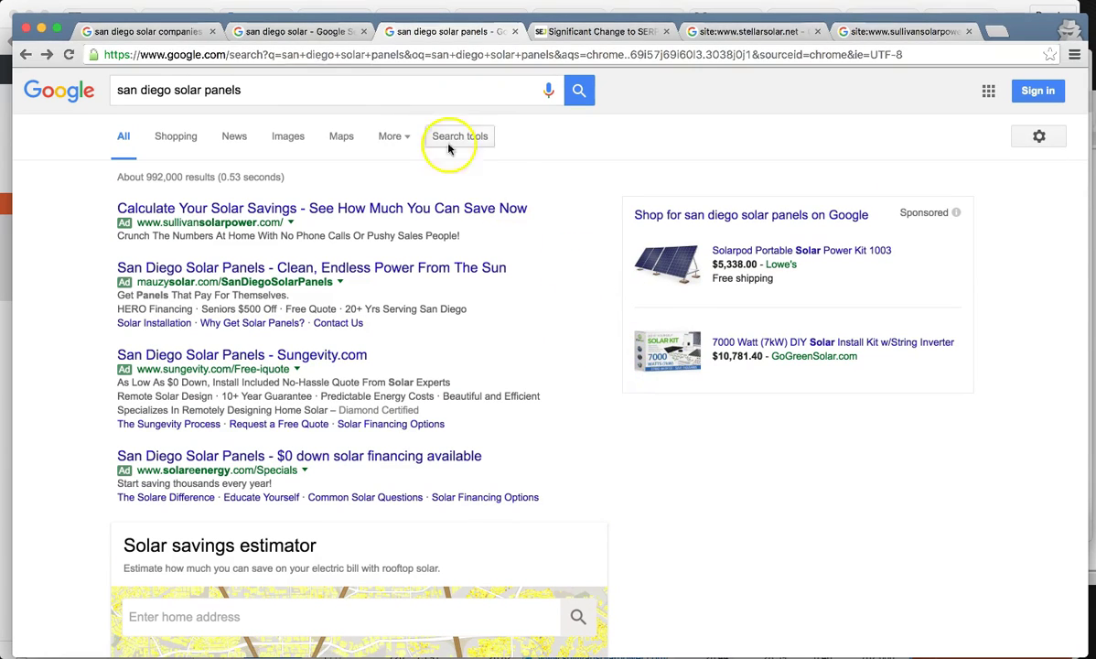
- Return to the "san diego solar companies" results and recheck their ads and local map listings
{"action": "left_click", "coordinate": [443, 31]}
{"action": "left_click", "coordinate": [134, 32]}
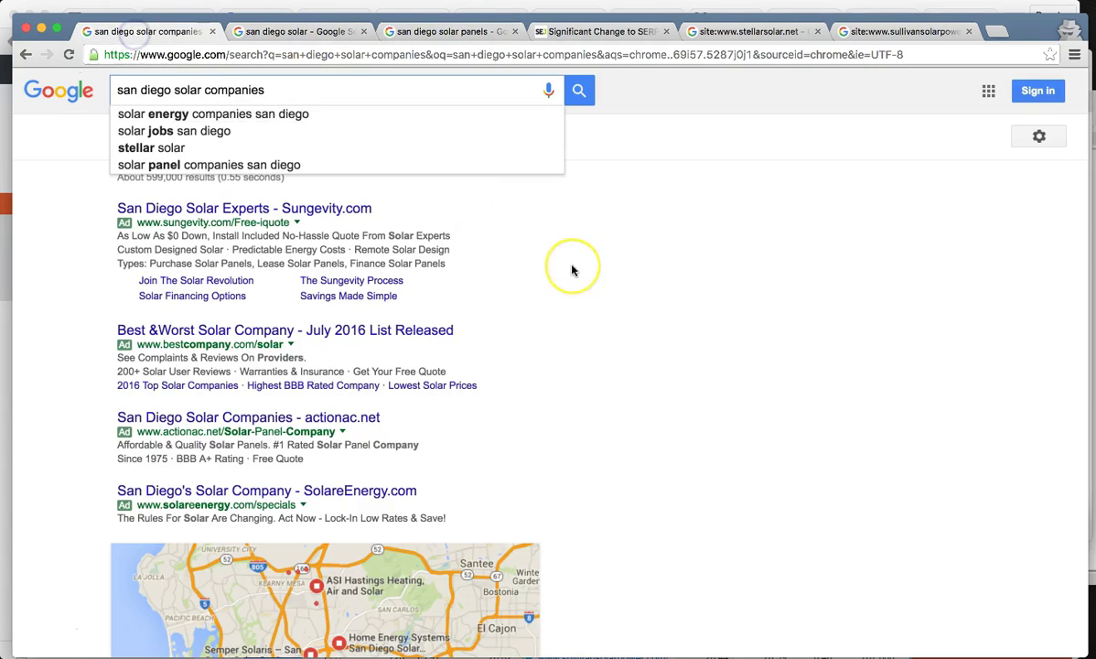
{"action": "scroll", "coordinate": [572, 270], "scroll_direction": "down", "scroll_amount": 5}
{"action": "scroll", "coordinate": [572, 269], "scroll_direction": "up", "scroll_amount": 1}
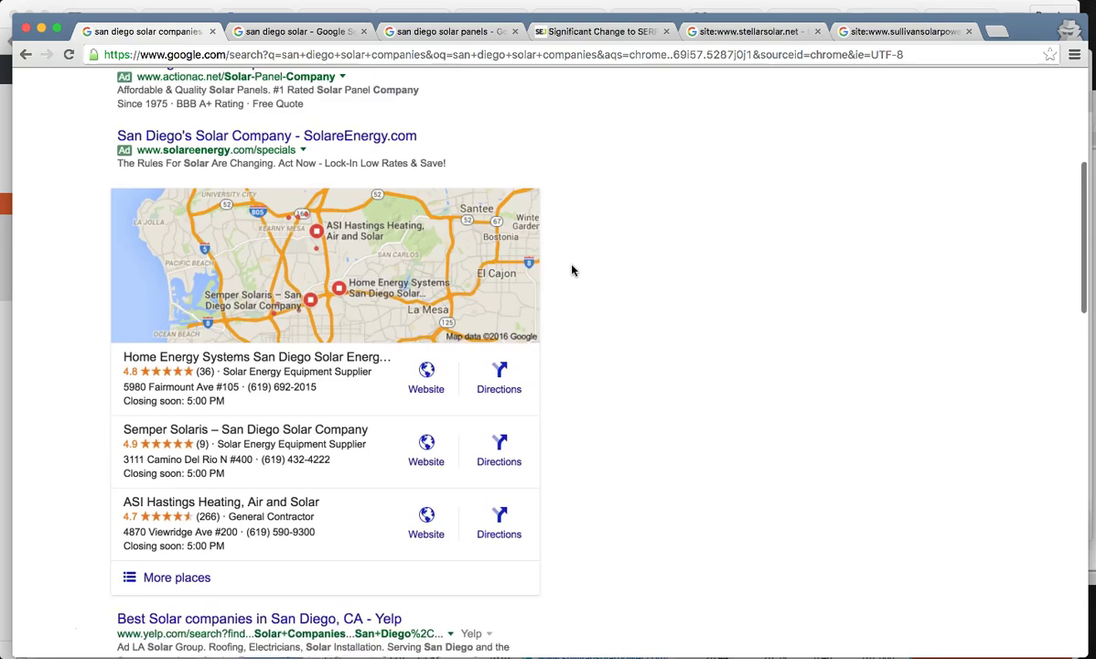
- Recheck the local map listings and the ads in the "san diego solar panels" results
{"action": "left_click", "coordinate": [428, 33]}
{"action": "scroll", "coordinate": [440, 296], "scroll_direction": "down", "scroll_amount": 7}
{"action": "scroll", "coordinate": [401, 299], "scroll_direction": "down", "scroll_amount": 3}
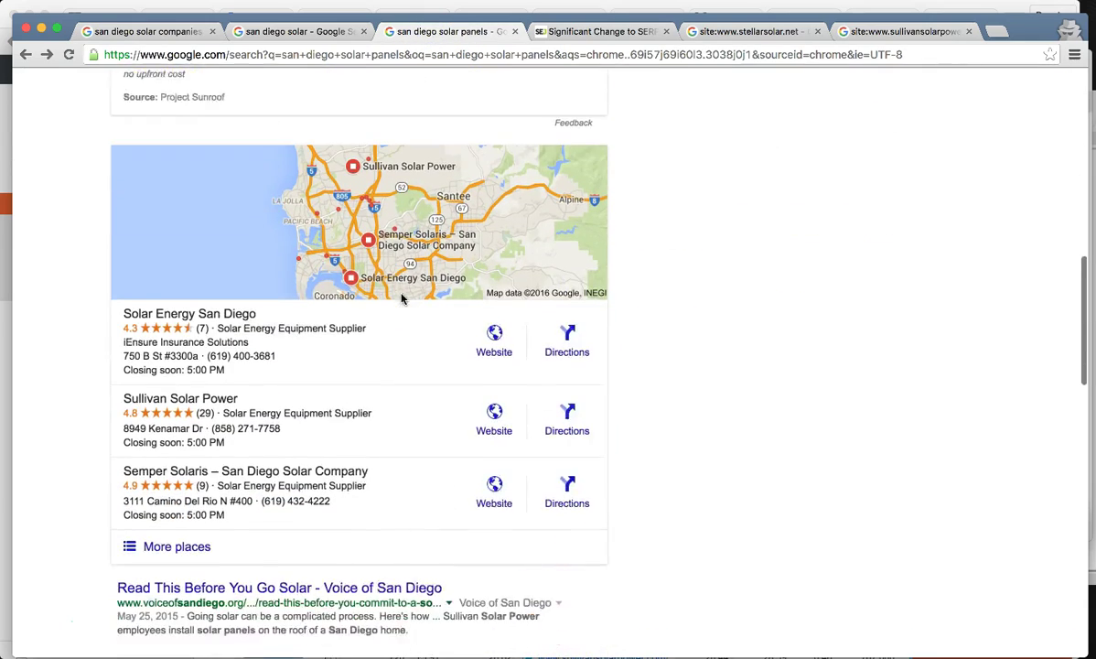
{"action": "scroll", "coordinate": [682, 212], "scroll_direction": "up", "scroll_amount": 10}
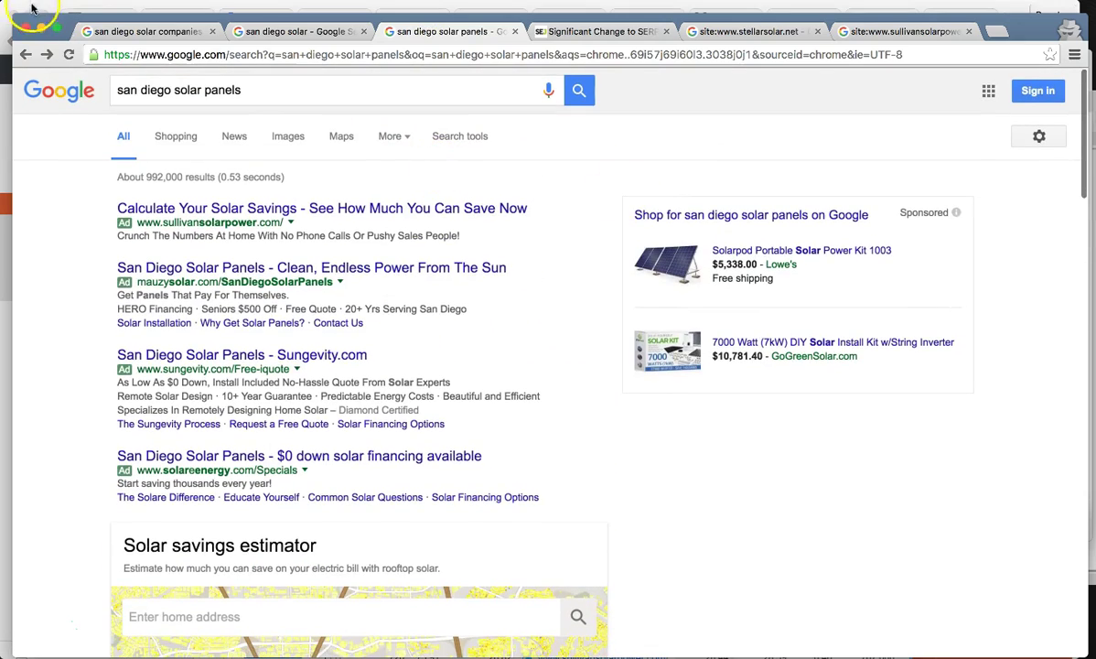
- Switch to the SEMrush reports and compare the organic traffic of stellarsolar.net and sullivansolarpower.com
{"action": "left_click", "coordinate": [75, 13]}
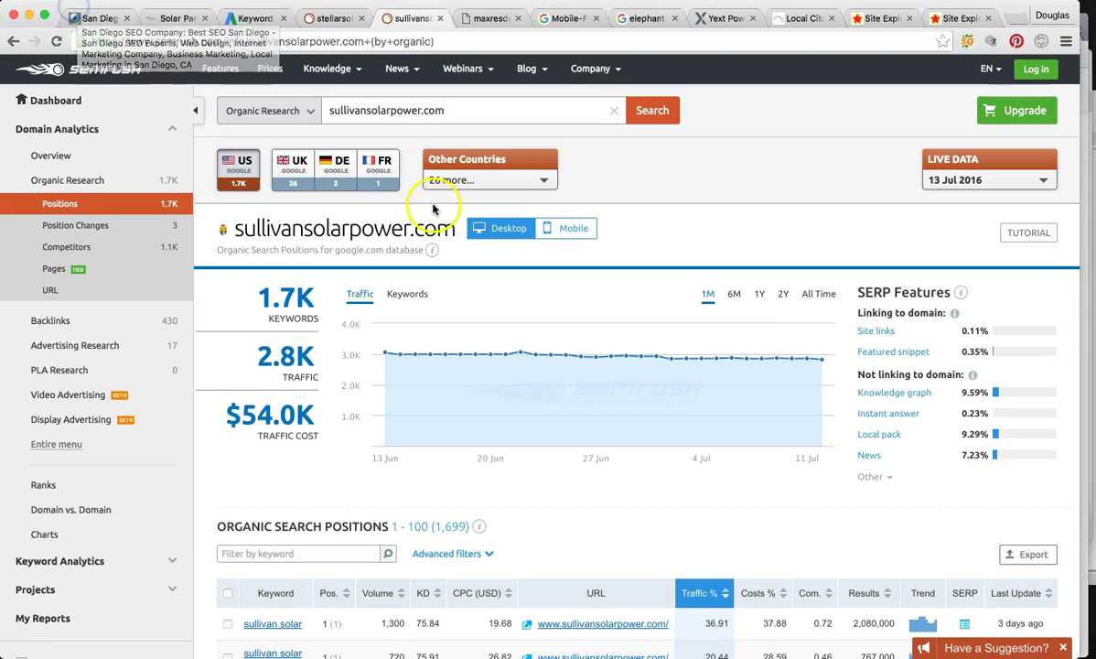
{"action": "left_click", "coordinate": [269, 18]}
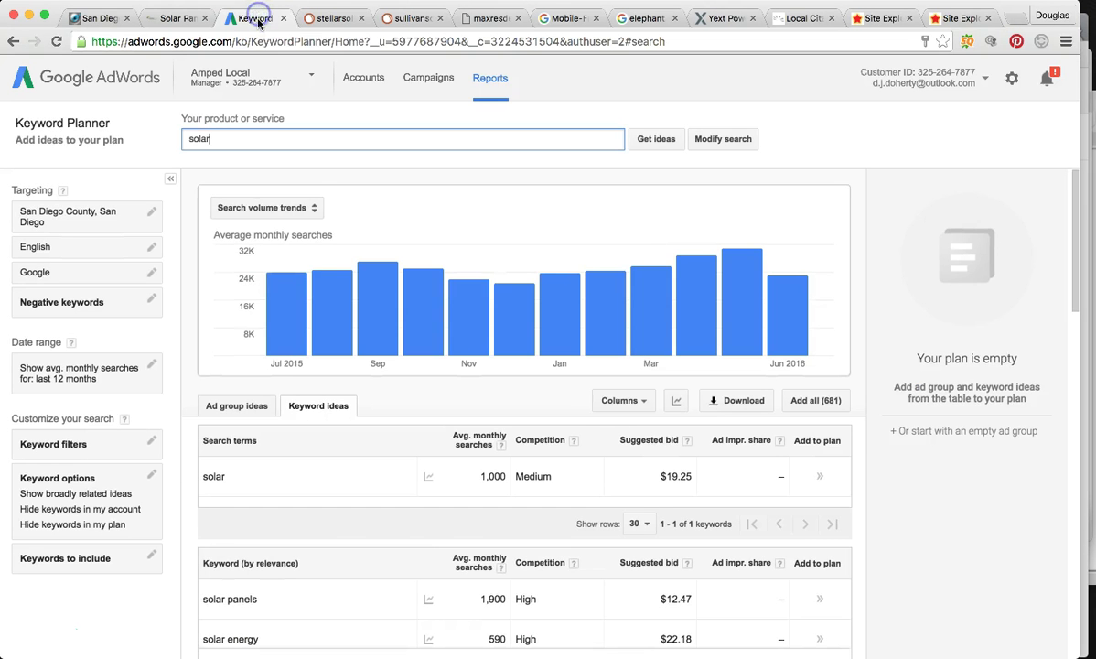
{"action": "left_click", "coordinate": [331, 18]}
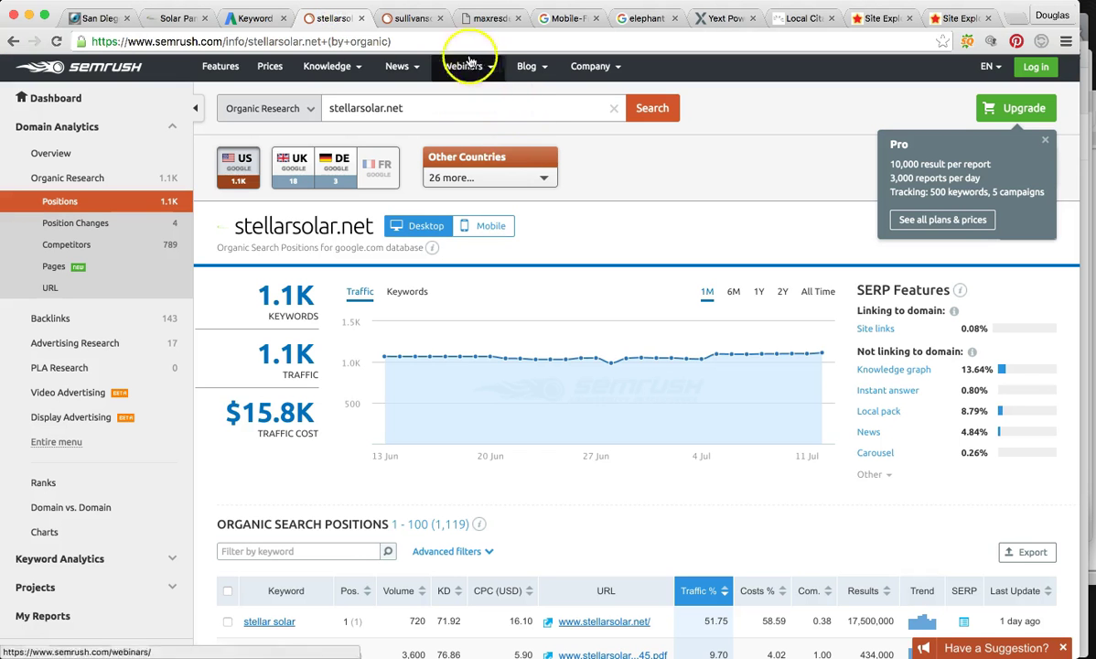
{"action": "left_click", "coordinate": [410, 18]}
{"action": "mouse_move", "coordinate": [829, 364]}
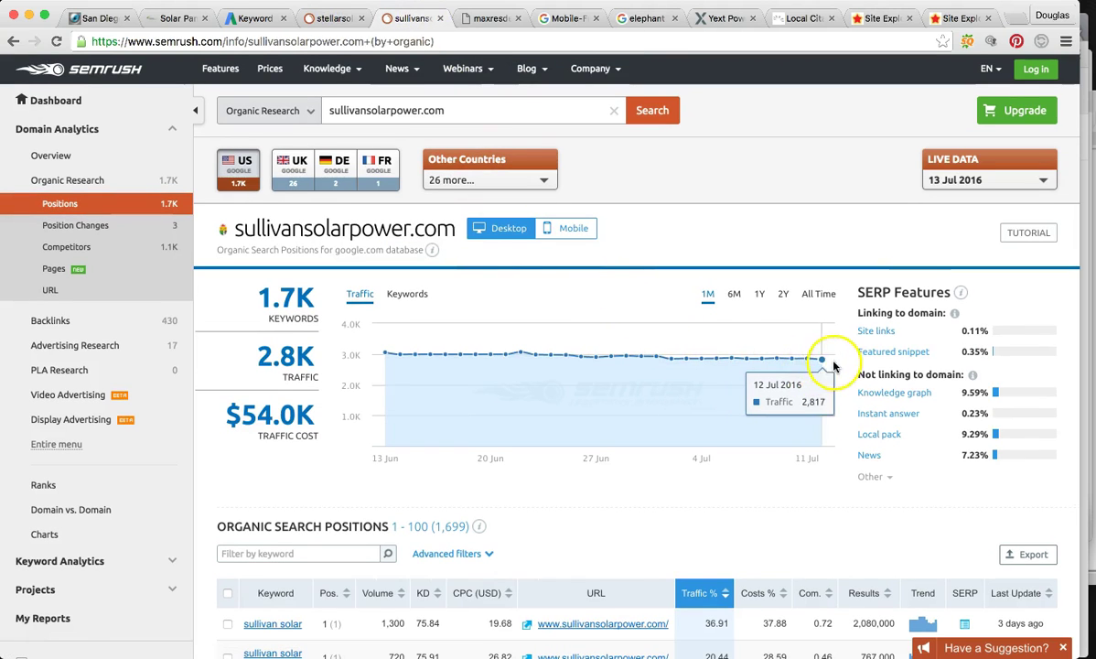
{"action": "scroll", "coordinate": [835, 366], "scroll_direction": "down", "scroll_amount": 1}
{"action": "scroll", "coordinate": [834, 366], "scroll_direction": "down", "scroll_amount": 1}
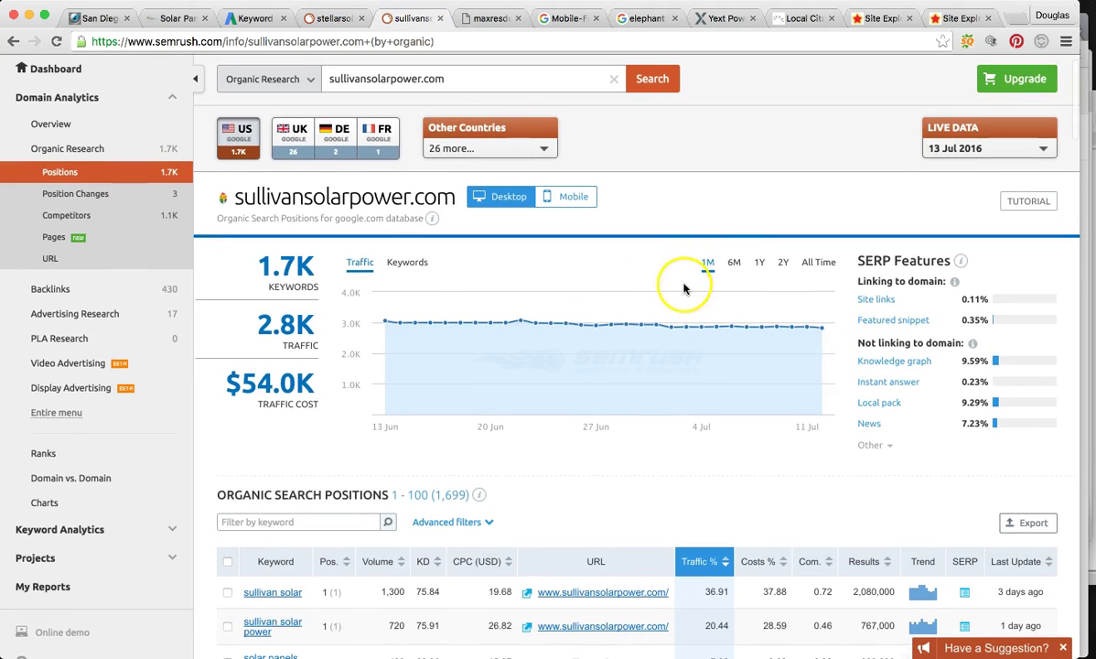
{"action": "scroll", "coordinate": [732, 286], "scroll_direction": "up", "scroll_amount": 2}
- View the "What is Google's Algorithm?" image and the Mobile-Friendly Test for stellarsolar.net
{"action": "left_click", "coordinate": [1088, 53]}
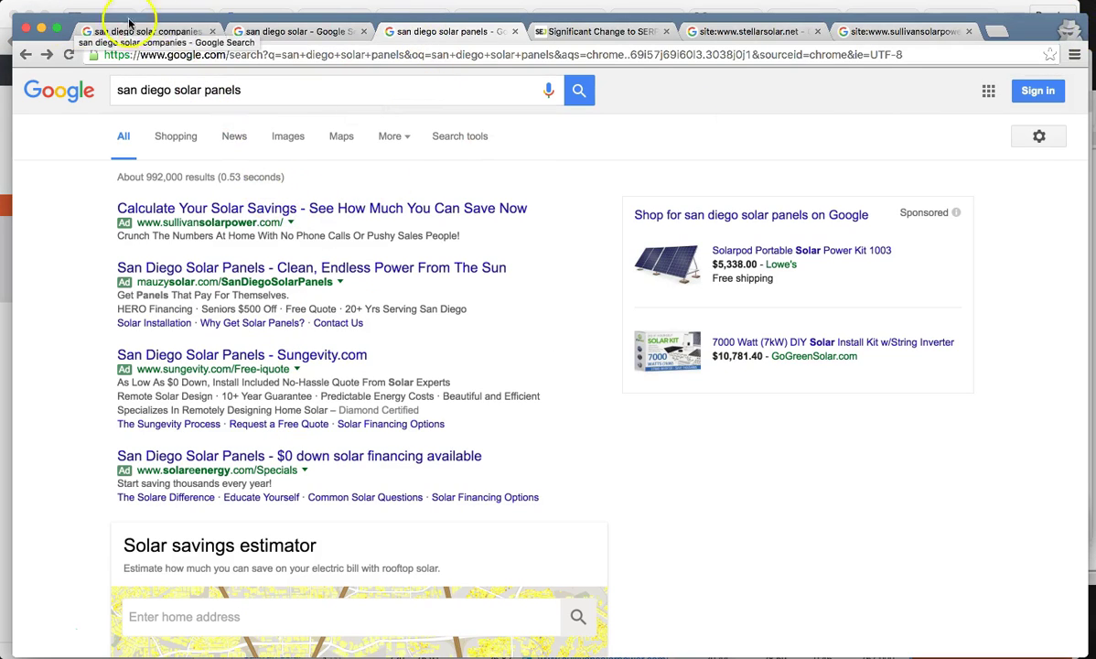
{"action": "left_click", "coordinate": [320, 9]}
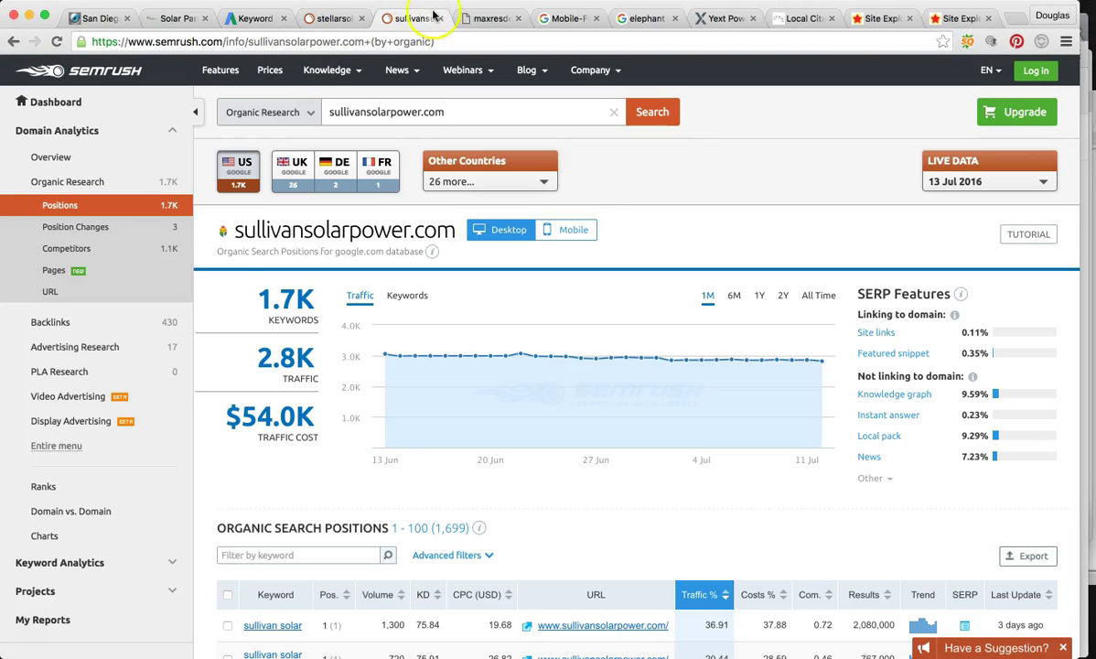
{"action": "left_click", "coordinate": [478, 17]}
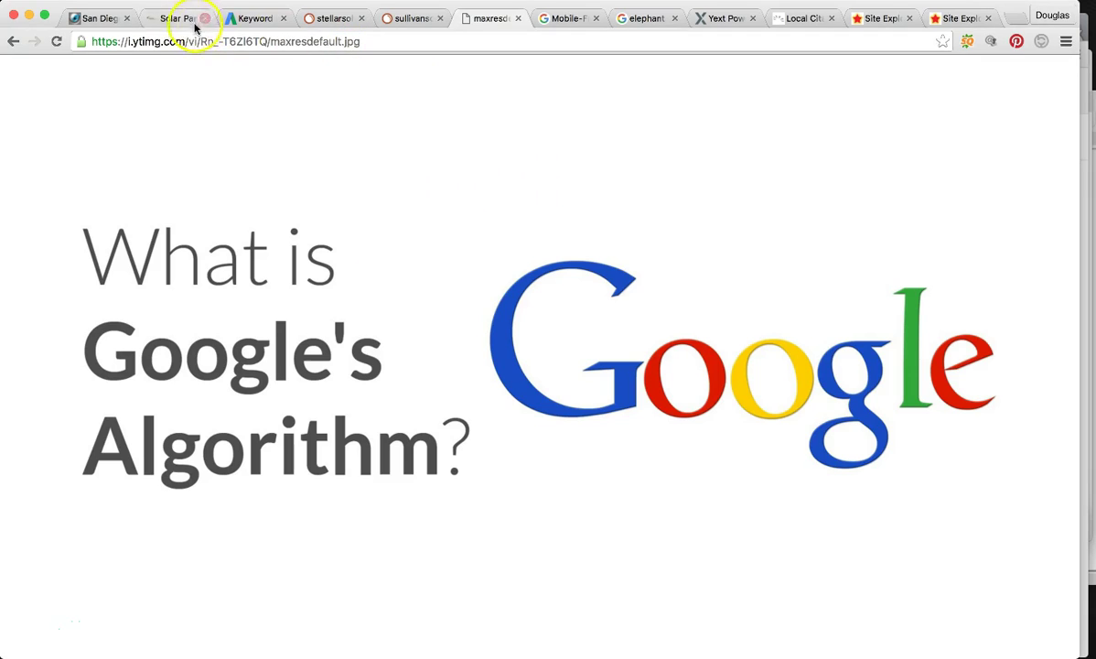
{"action": "left_click", "coordinate": [560, 28]}
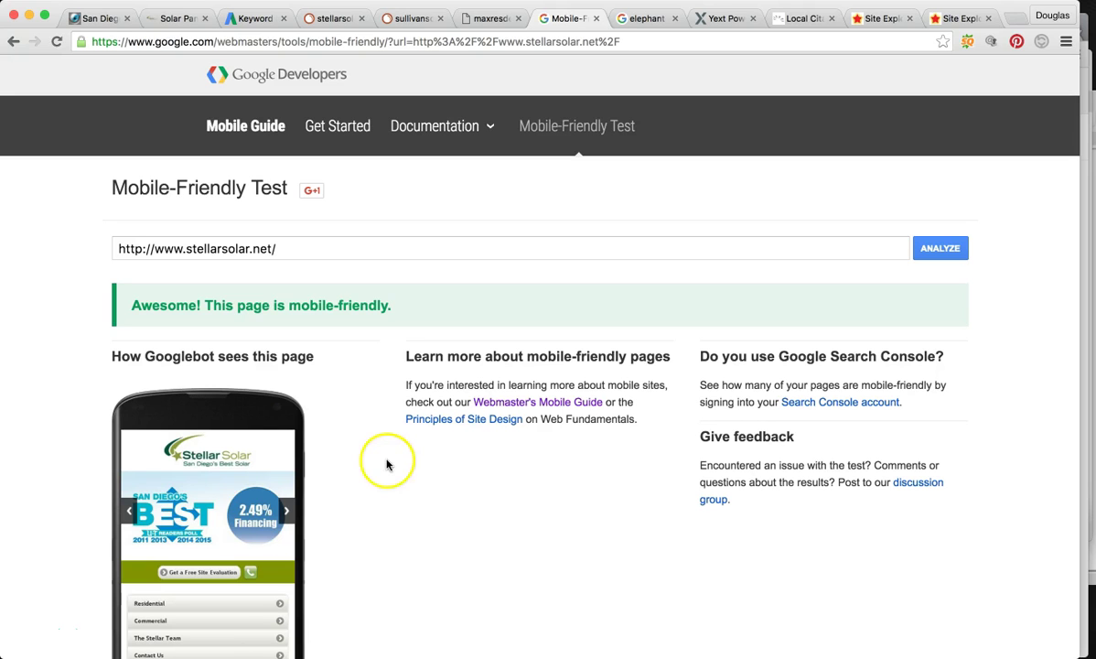
- Open the Stellar Solar homepage and review it from the banner to the "Solar Panels San Diego" text
{"action": "left_click", "coordinate": [169, 11]}
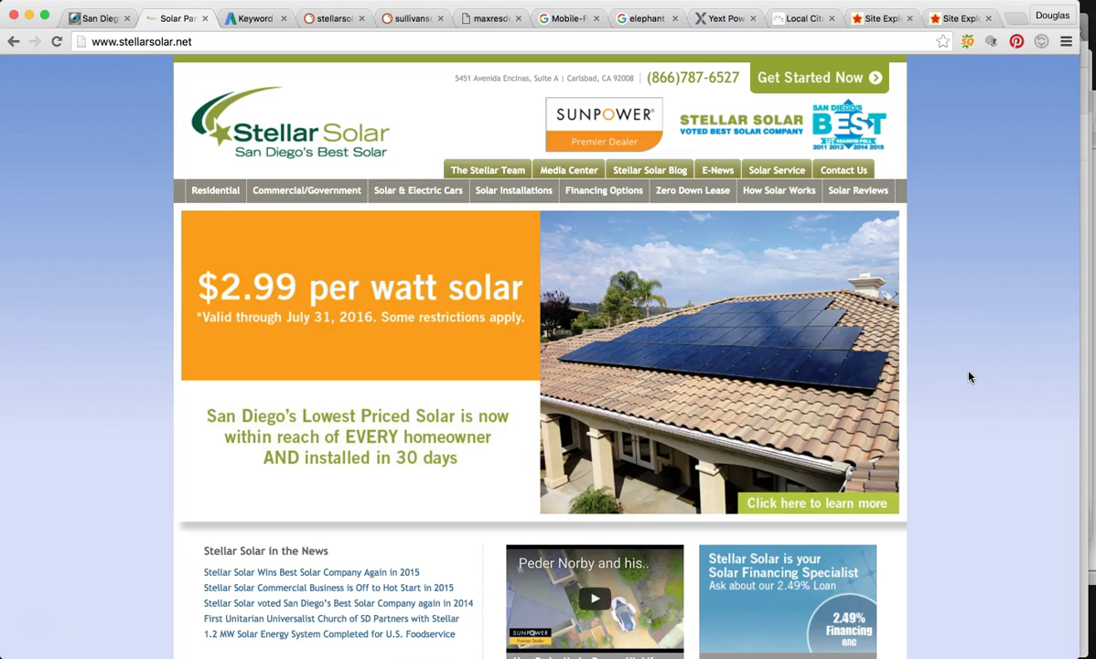
{"action": "scroll", "coordinate": [970, 377], "scroll_direction": "down", "scroll_amount": 3}
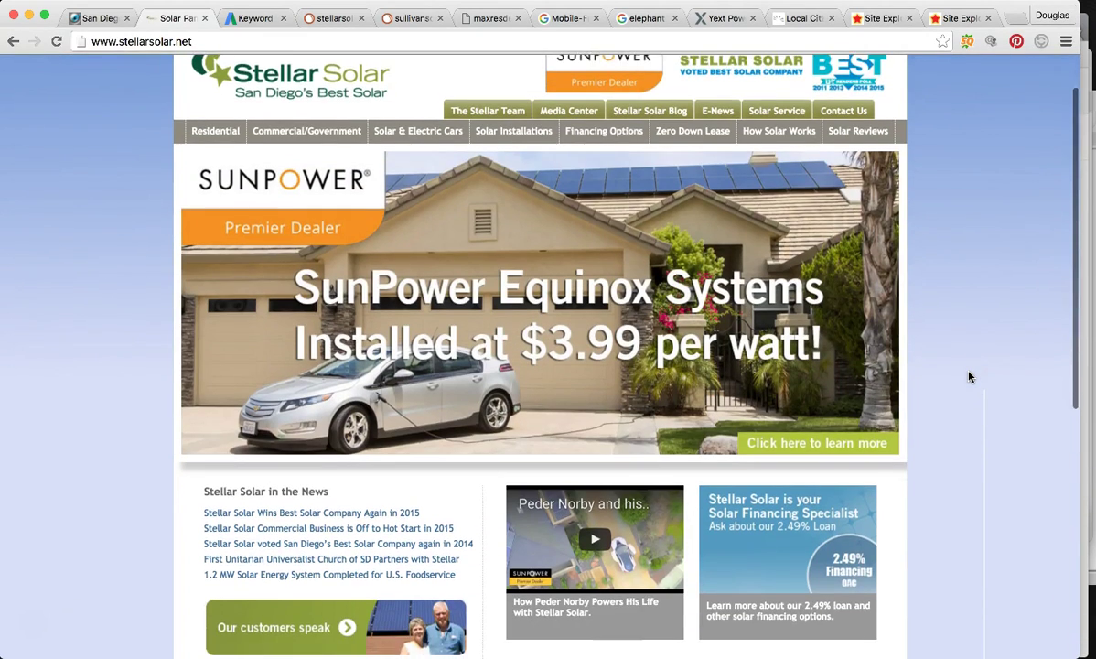
{"action": "scroll", "coordinate": [970, 377], "scroll_direction": "down", "scroll_amount": 4}
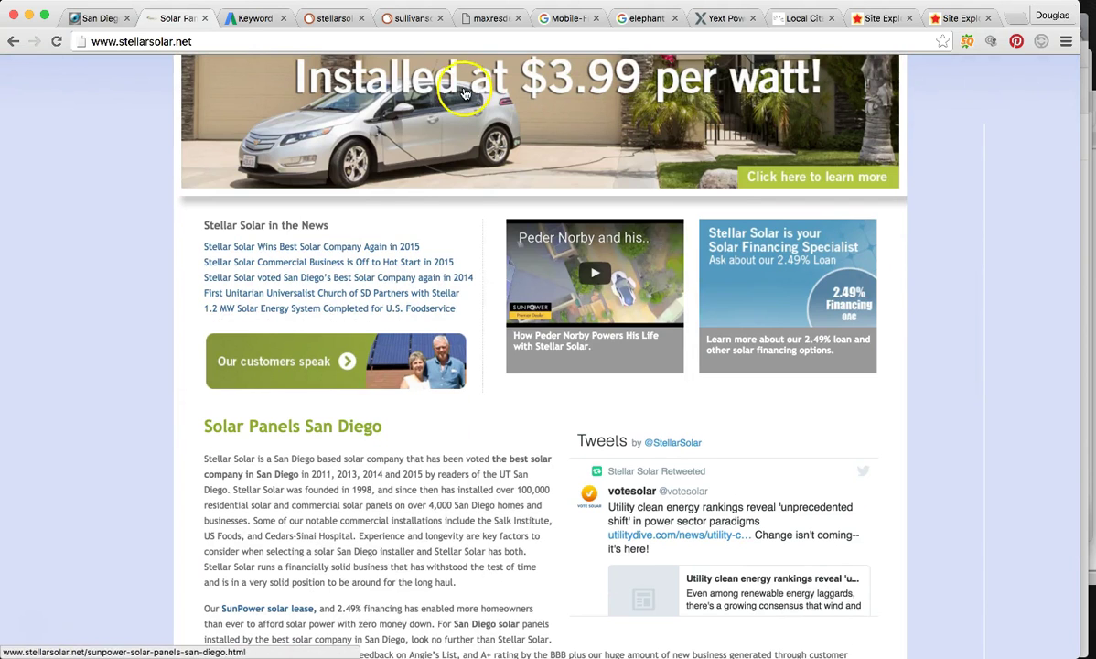
- Review the Keyword Planner's monthly search trends and keyword ideas for "solar"
{"action": "left_click", "coordinate": [236, 18]}
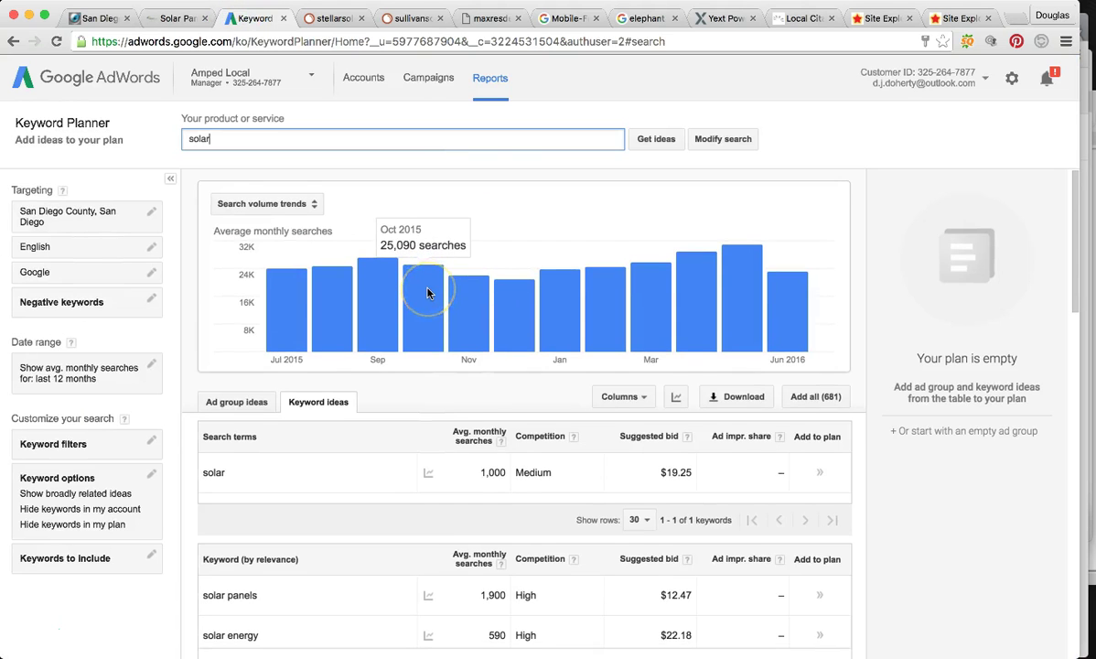
{"action": "scroll", "coordinate": [427, 293], "scroll_direction": "down", "scroll_amount": 8}
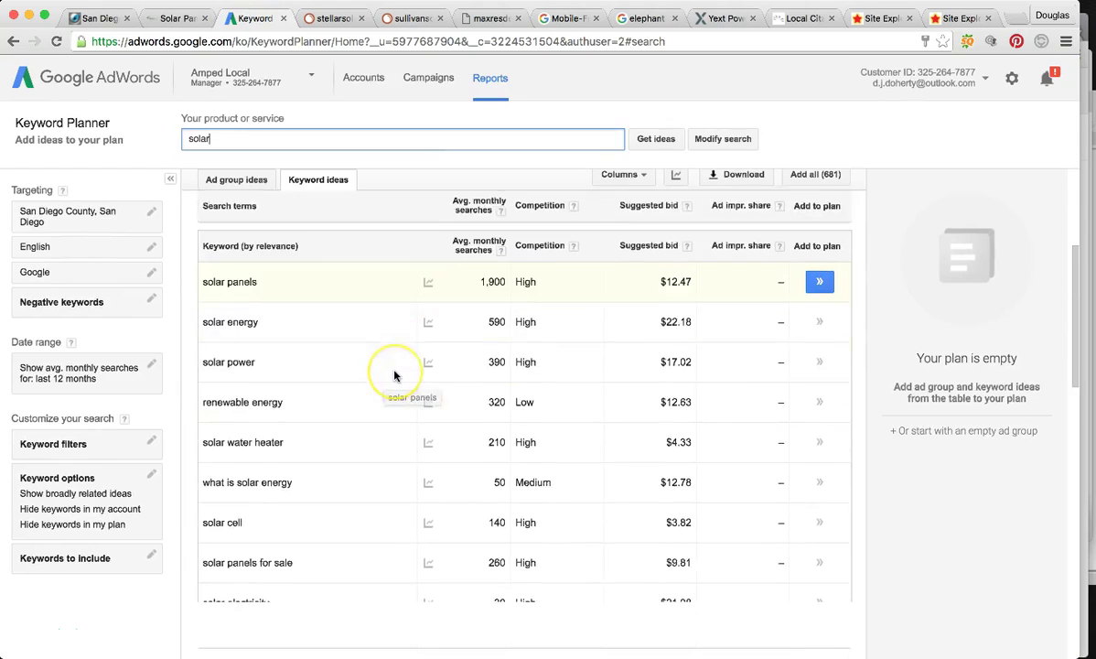
{"action": "scroll", "coordinate": [394, 375], "scroll_direction": "down", "scroll_amount": 4}
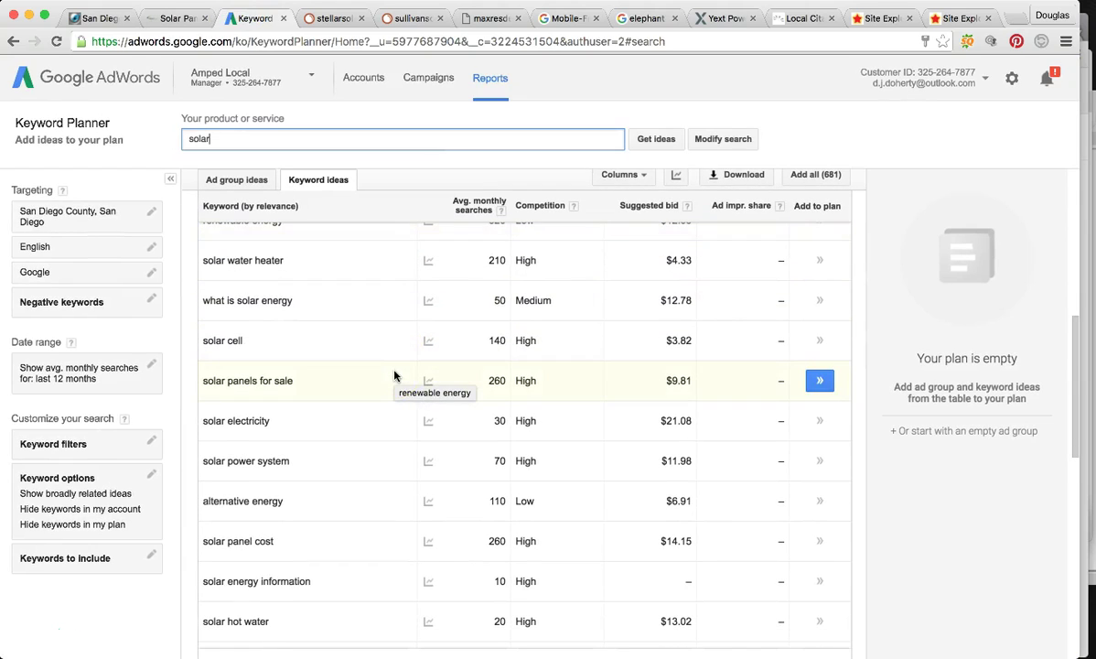
- Return to the Stellar Solar homepage and read the full "Solar Panels San Diego" text
{"action": "left_click", "coordinate": [176, 18]}
{"action": "scroll", "coordinate": [661, 447], "scroll_direction": "down", "scroll_amount": 3}
{"action": "scroll", "coordinate": [513, 448], "scroll_direction": "down", "scroll_amount": 5}
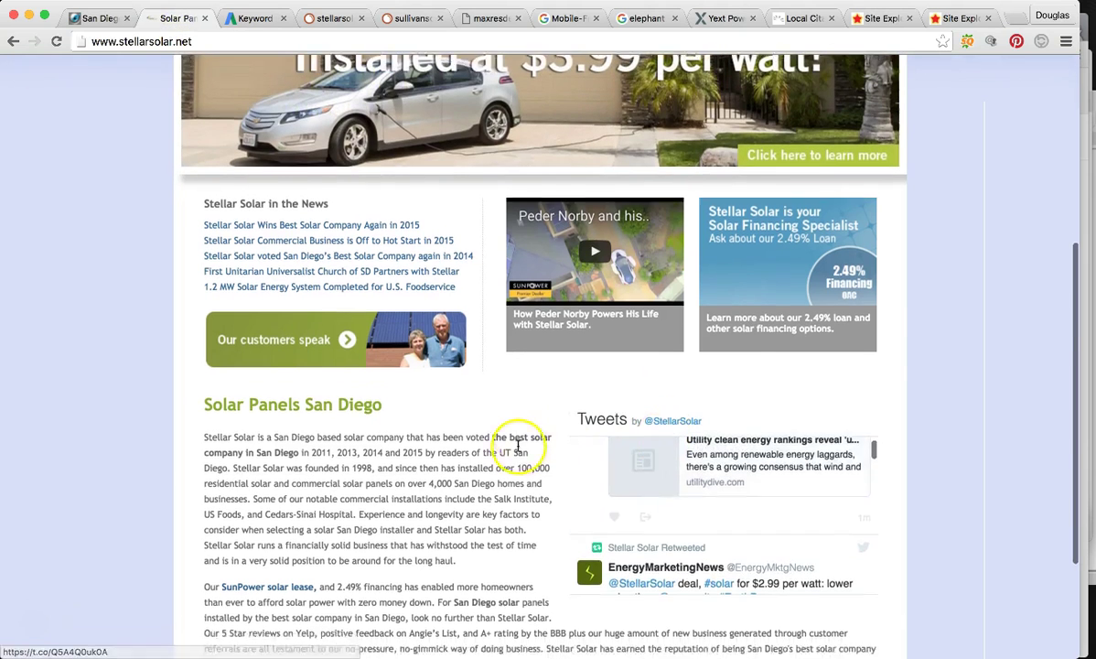
{"action": "scroll", "coordinate": [304, 310], "scroll_direction": "down", "scroll_amount": 1}
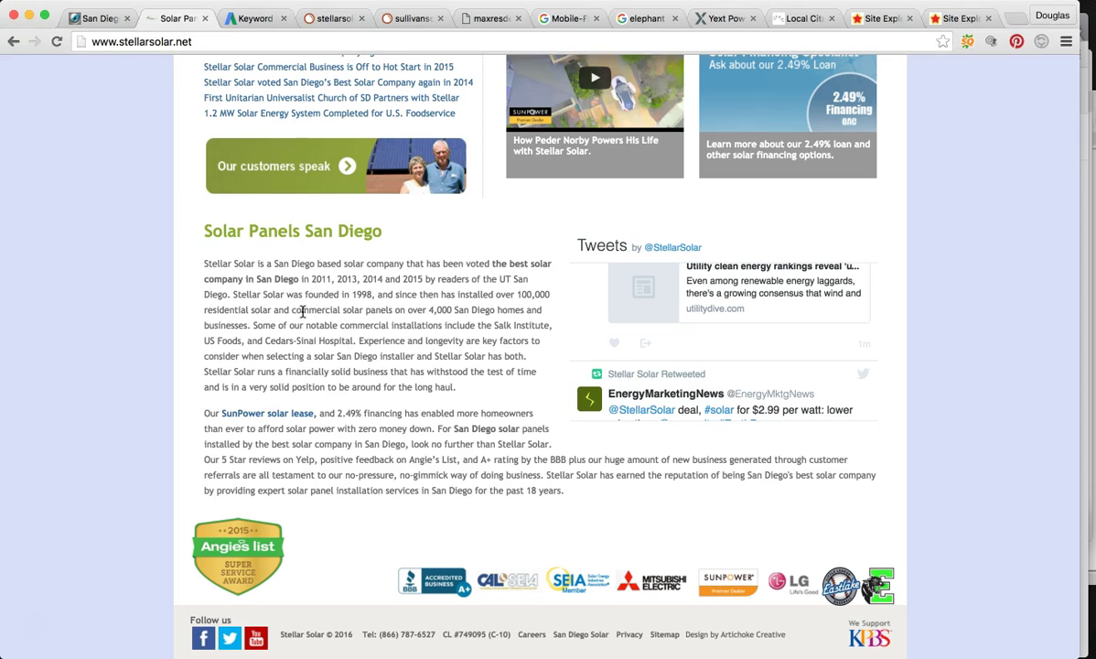
- Compare the most relevant "solar" keyword ideas in Keyword Planner with the headings and copy on the Stellar Solar homepage
{"action": "left_click", "coordinate": [245, 18]}
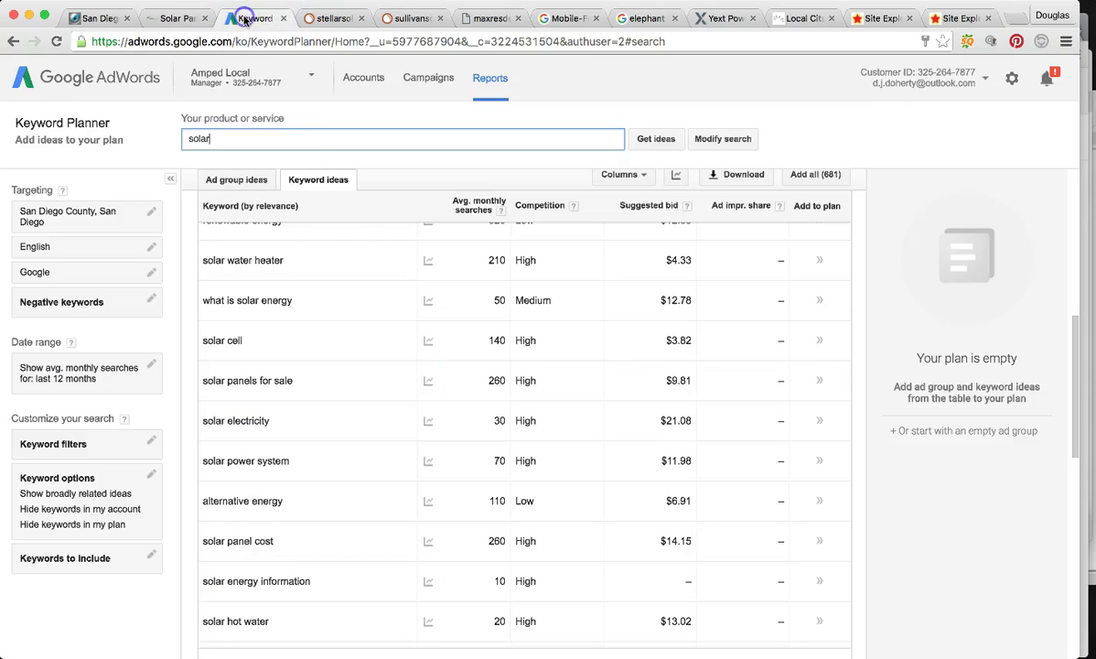
{"action": "scroll", "coordinate": [355, 305], "scroll_direction": "up", "scroll_amount": 3}
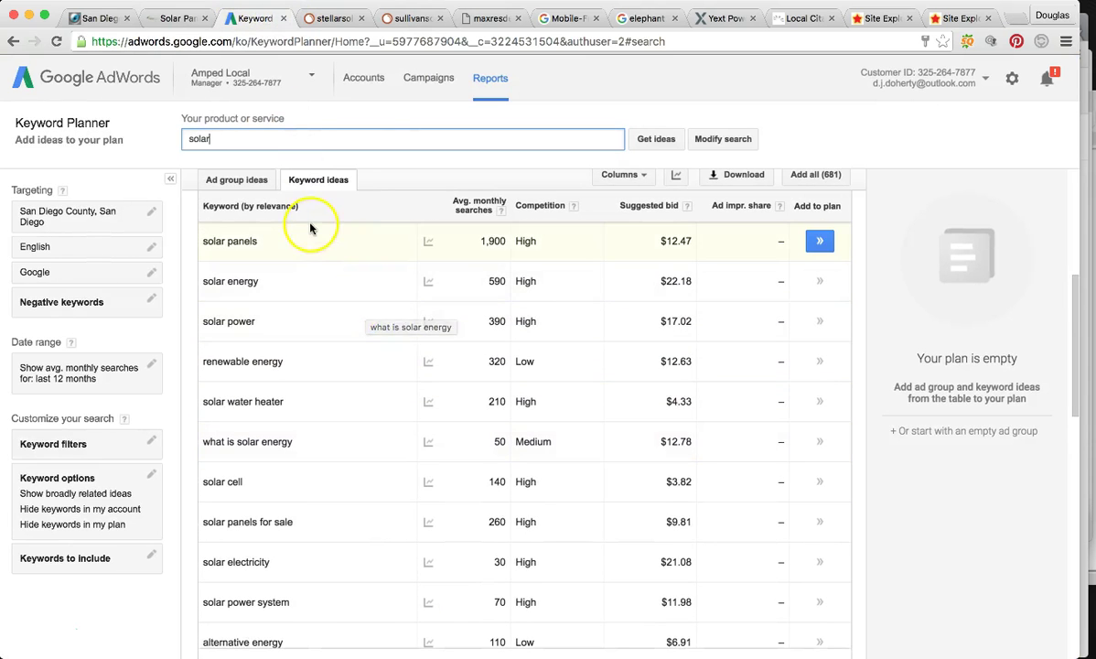
{"action": "left_click", "coordinate": [174, 18]}
{"action": "scroll", "coordinate": [355, 257], "scroll_direction": "up", "scroll_amount": 5}
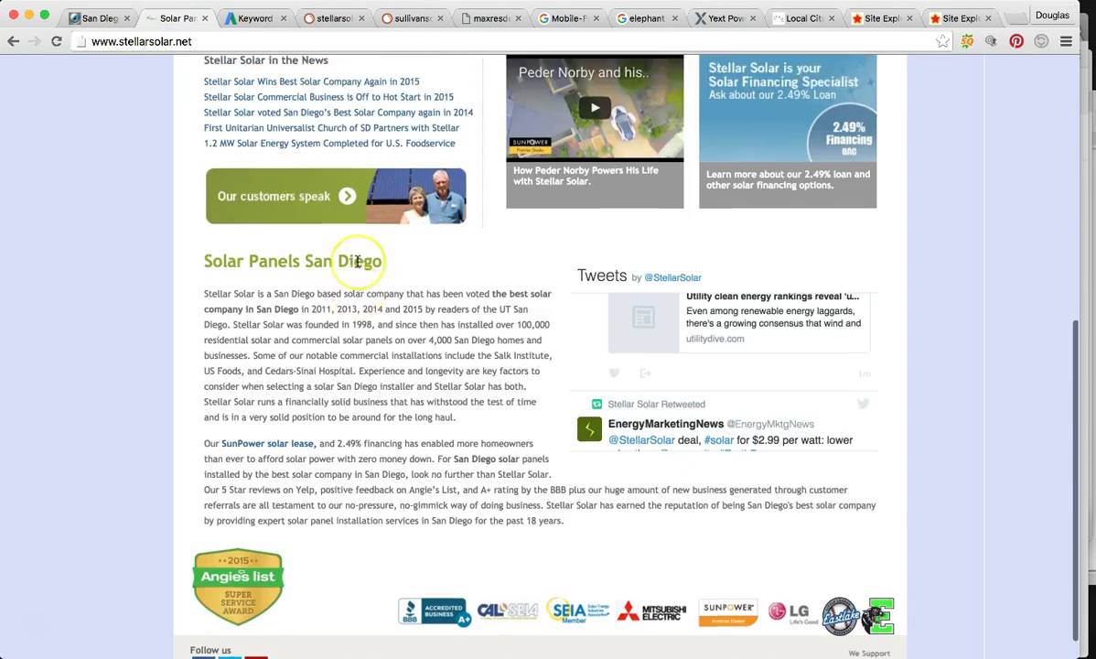
{"action": "scroll", "coordinate": [357, 263], "scroll_direction": "down", "scroll_amount": 2}
{"action": "scroll", "coordinate": [357, 262], "scroll_direction": "up", "scroll_amount": 5}
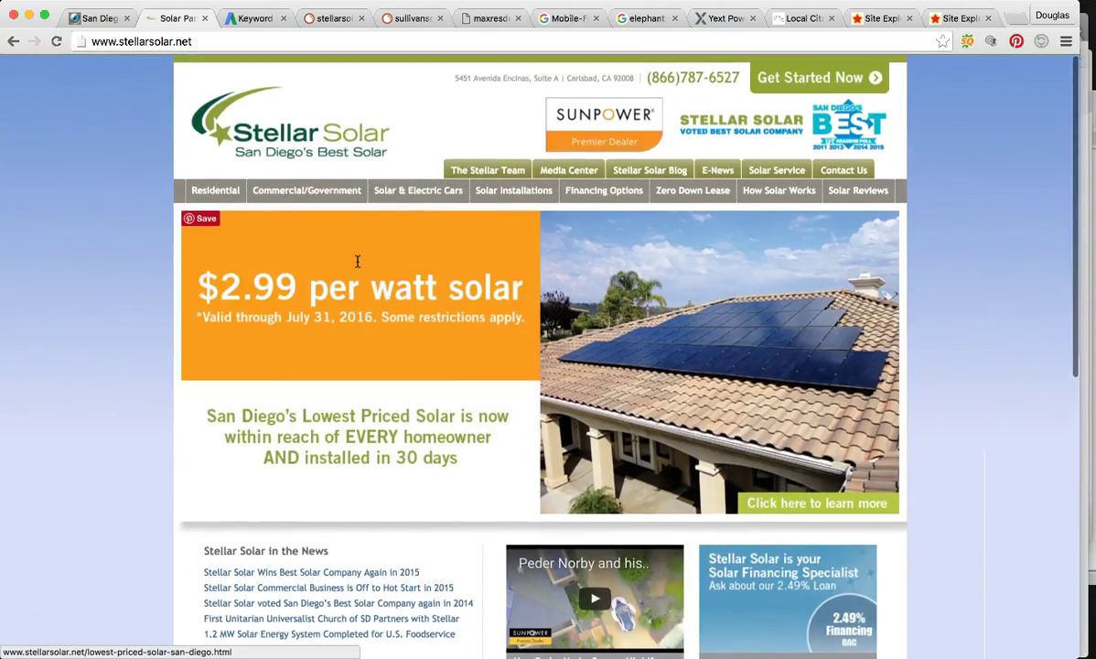
{"action": "scroll", "coordinate": [357, 257], "scroll_direction": "down", "scroll_amount": 3}
{"action": "scroll", "coordinate": [357, 261], "scroll_direction": "down", "scroll_amount": 5}
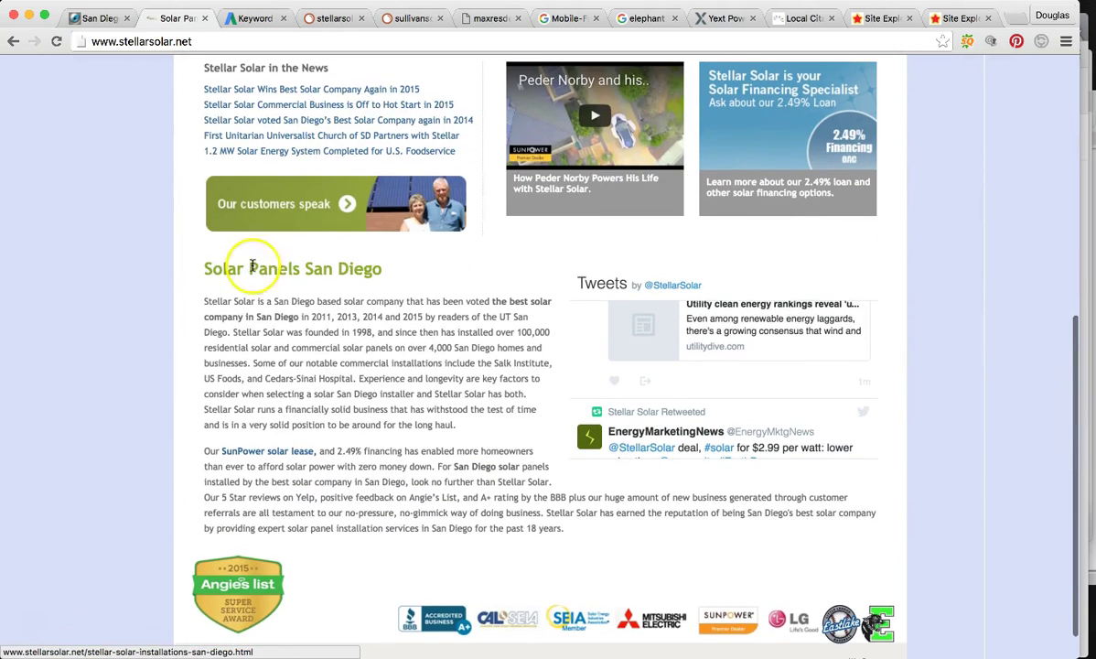
- Highlight the homepage paragraphs under "Solar Panels San Diego" to examine the amount of copy, then clear the selection
{"action": "triple_click", "coordinate": [274, 320]}
{"action": "left_click", "coordinate": [689, 498]}
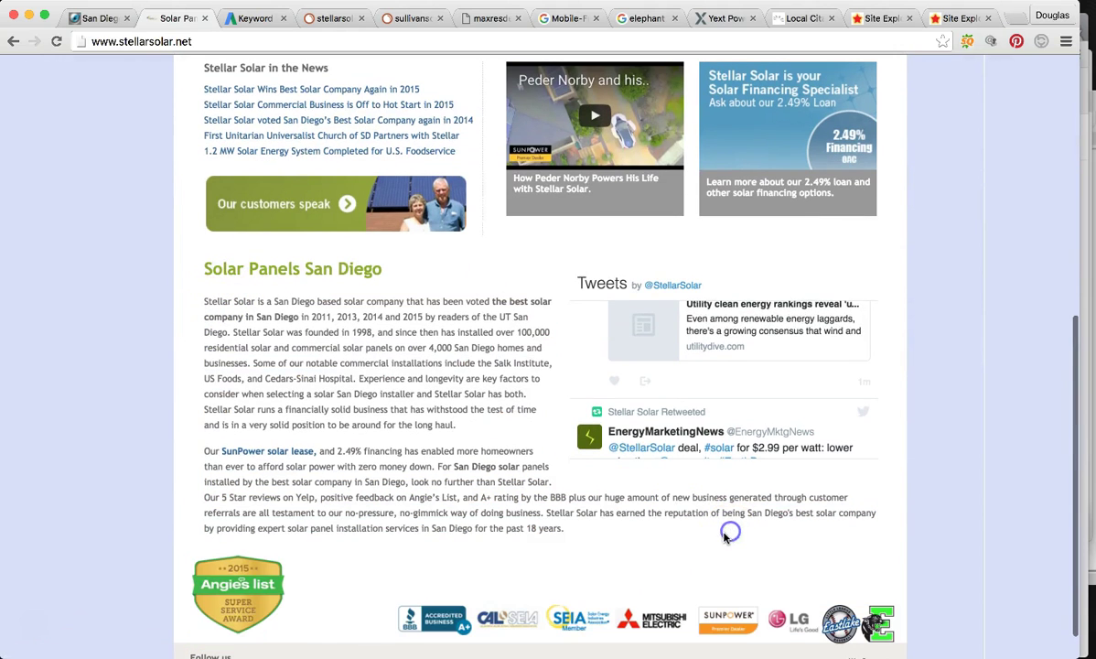
{"action": "left_click_drag", "start_coordinate": [553, 506], "coordinate": [201, 302]}
{"action": "left_click", "coordinate": [201, 301]}
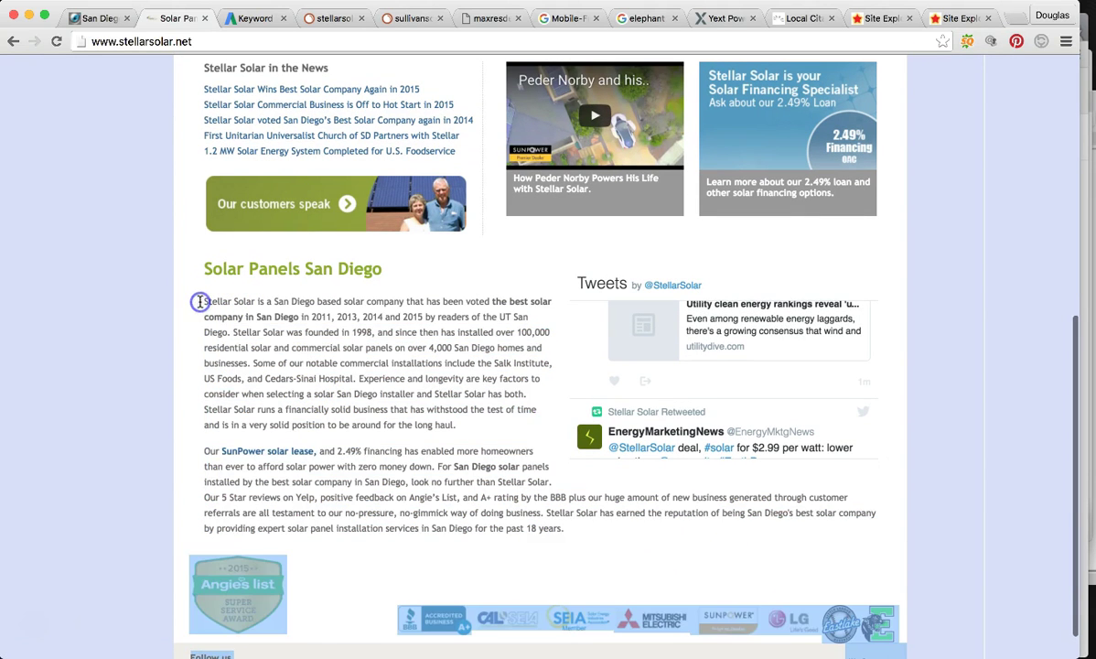
{"action": "scroll", "coordinate": [201, 302], "scroll_direction": "down", "scroll_amount": 1}
{"action": "scroll", "coordinate": [201, 302], "scroll_direction": "up", "scroll_amount": 5}
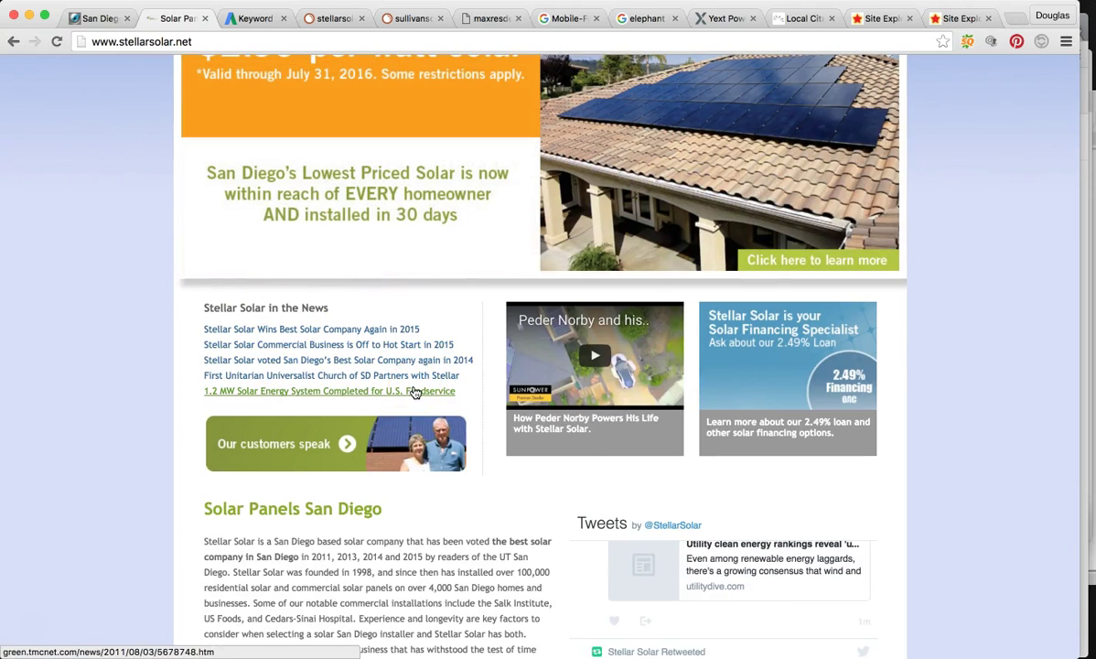
- Open the Wikipedia article from the "elephant" search results and skim its length down to the Attacks section
{"action": "left_click", "coordinate": [641, 18]}
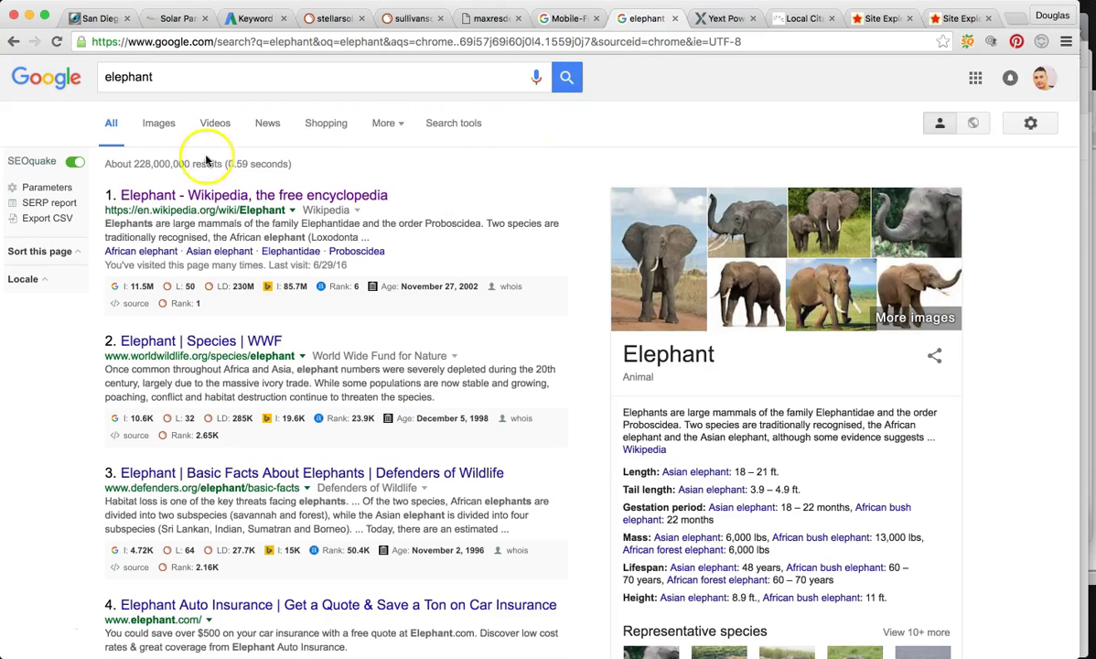
{"action": "left_click", "coordinate": [203, 197]}
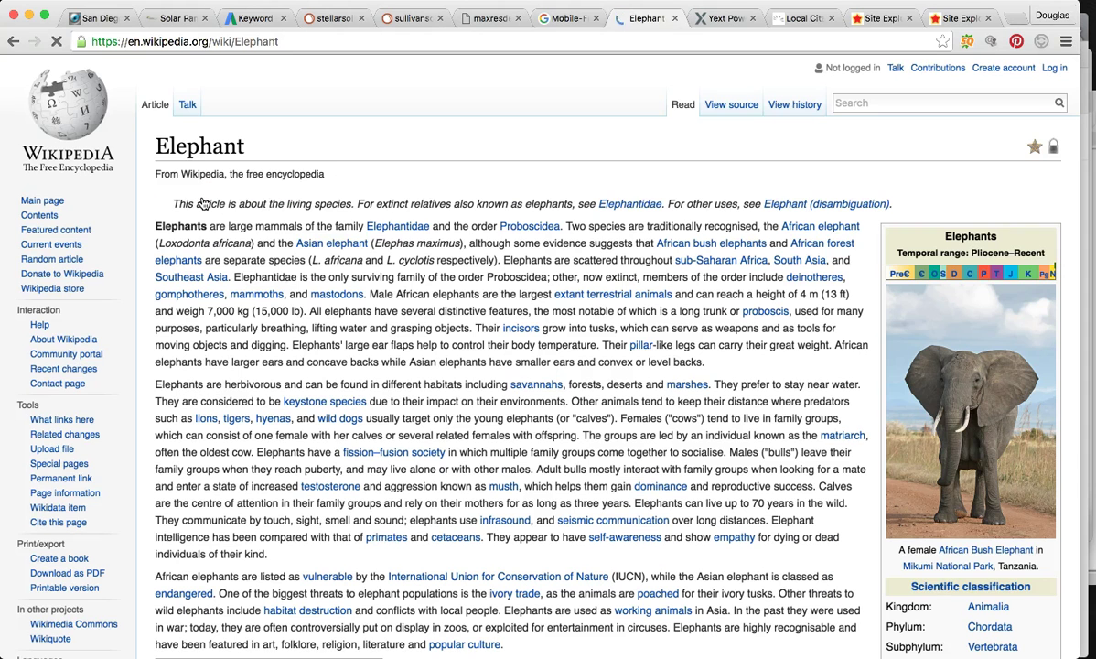
{"action": "scroll", "coordinate": [242, 321], "scroll_direction": "down", "scroll_amount": 15}
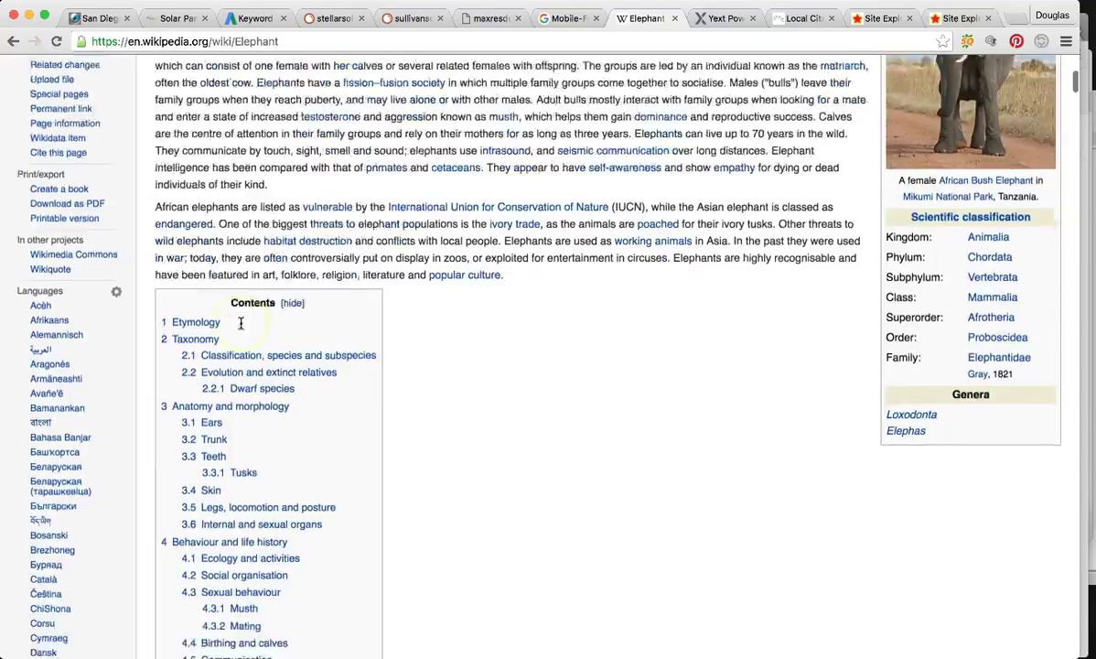
{"action": "scroll", "coordinate": [241, 322], "scroll_direction": "down", "scroll_amount": 20}
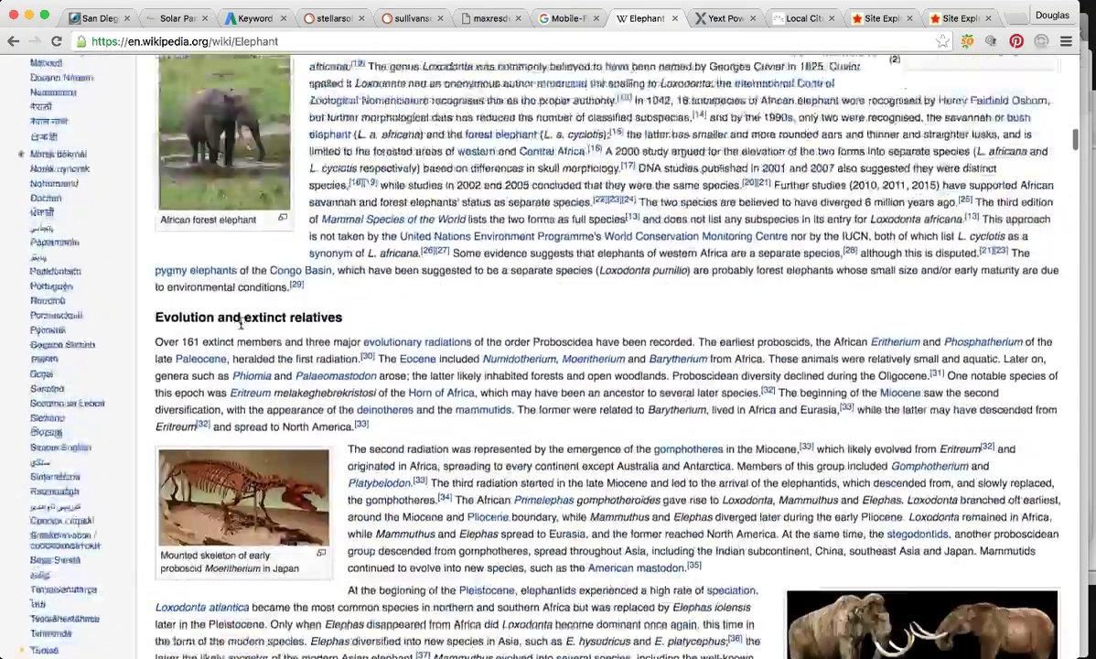
{"action": "scroll", "coordinate": [240, 322], "scroll_direction": "down", "scroll_amount": 12}
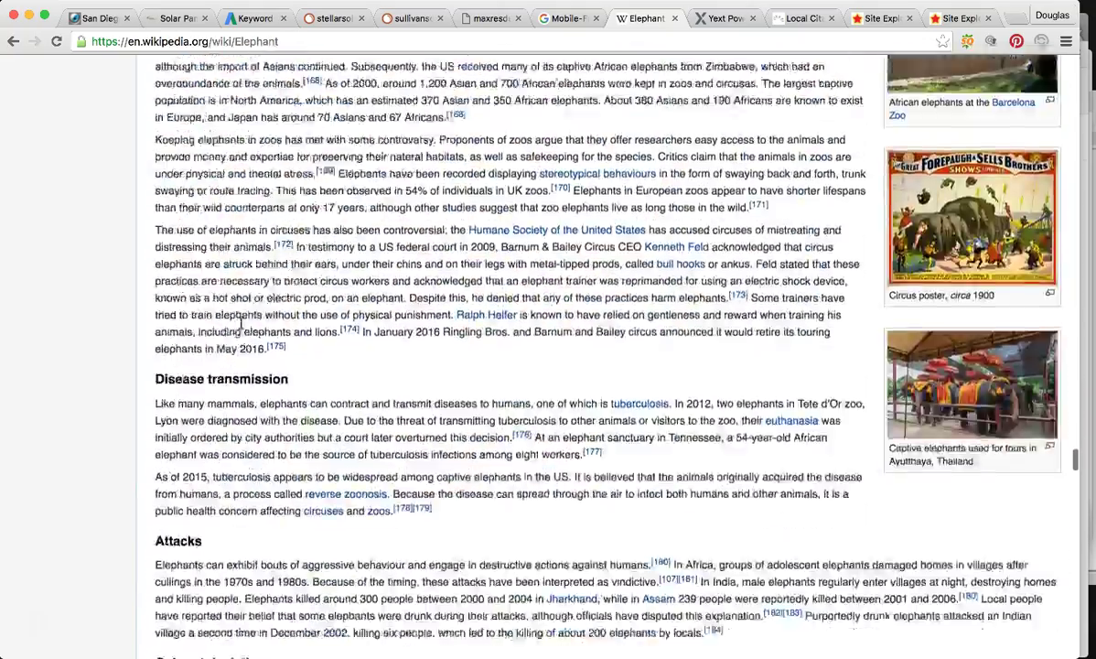
- Highlight the Elephant article's text from the Attacks section up to Warfare and review the sections above it
{"action": "left_click_drag", "start_coordinate": [1076, 468], "coordinate": [1076, 488]}
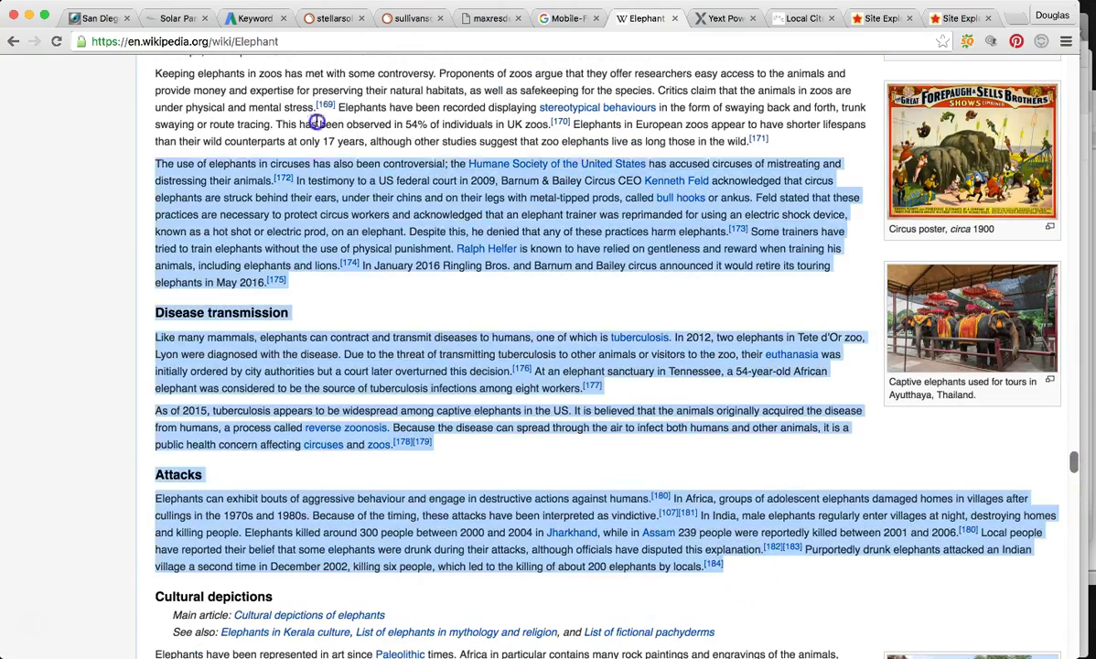
{"action": "scroll", "coordinate": [236, 65], "scroll_direction": "up", "scroll_amount": 10}
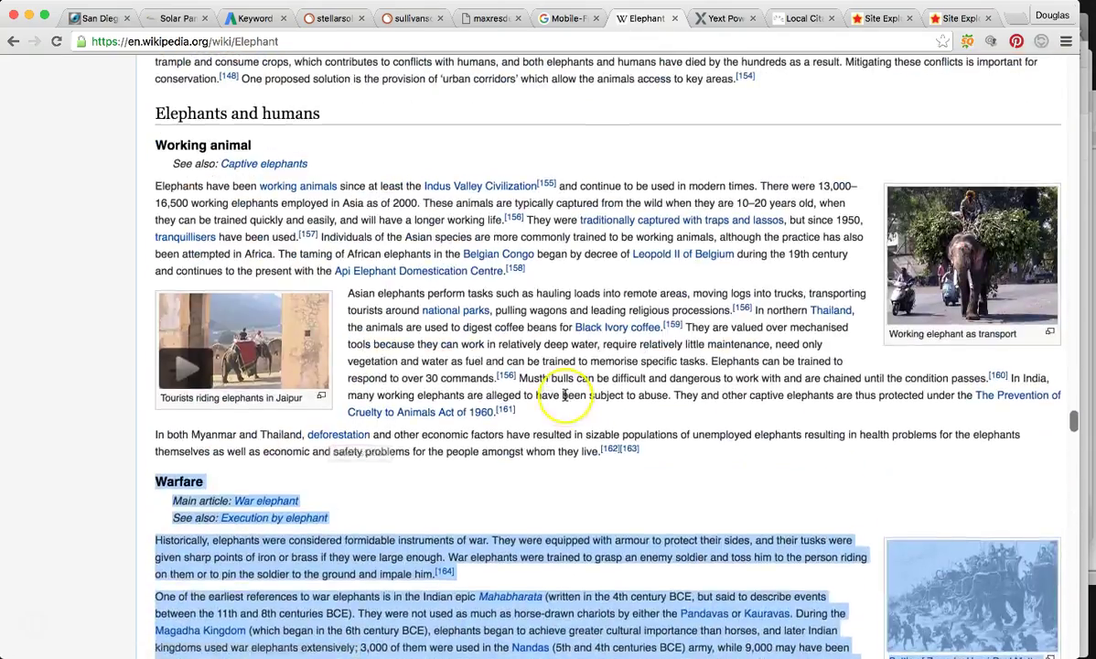
{"action": "scroll", "coordinate": [562, 395], "scroll_direction": "up", "scroll_amount": 5}
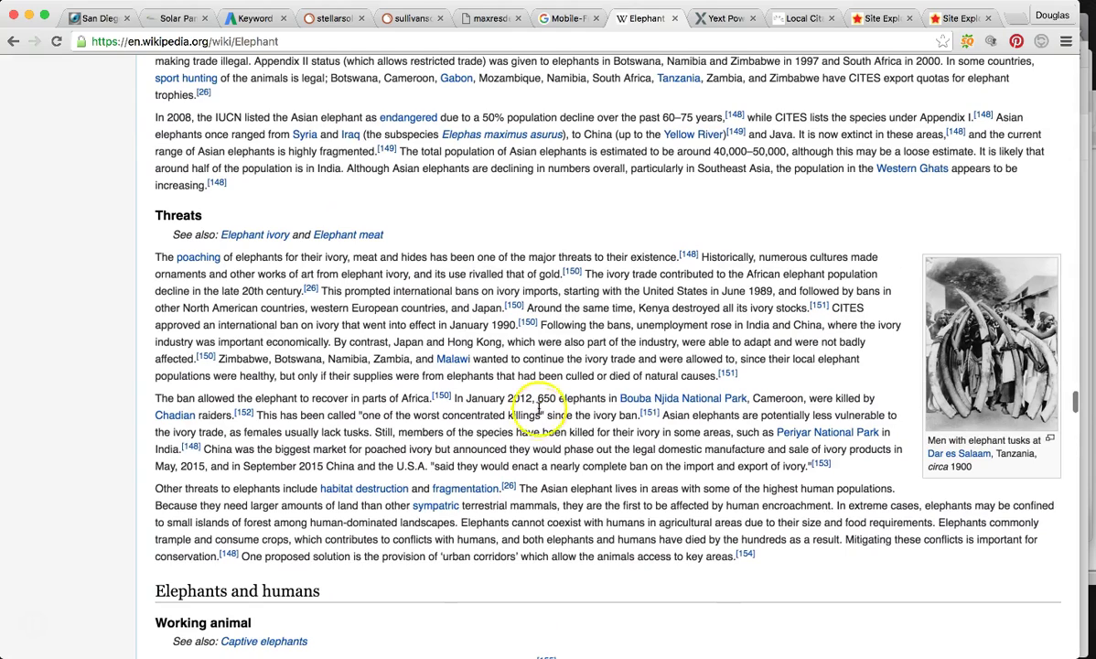
- Return to the Stellar Solar homepage and highlight the bold phrase "the best solar company in San Diego" under "Solar Panels San Diego"
{"action": "left_click", "coordinate": [231, 20]}
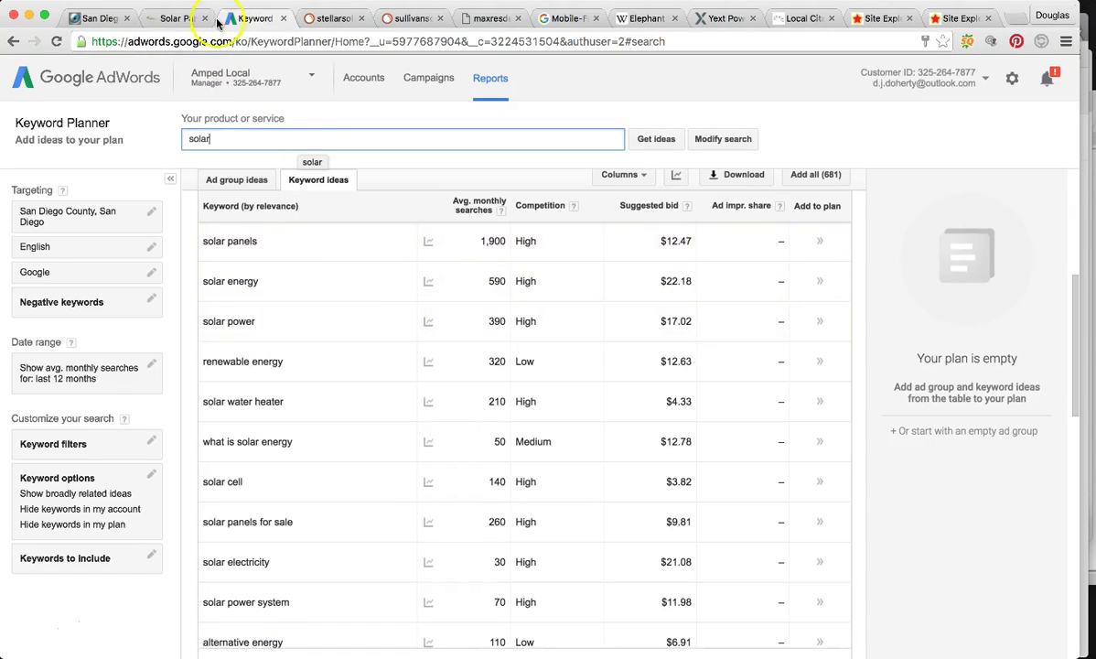
{"action": "left_click", "coordinate": [174, 20]}
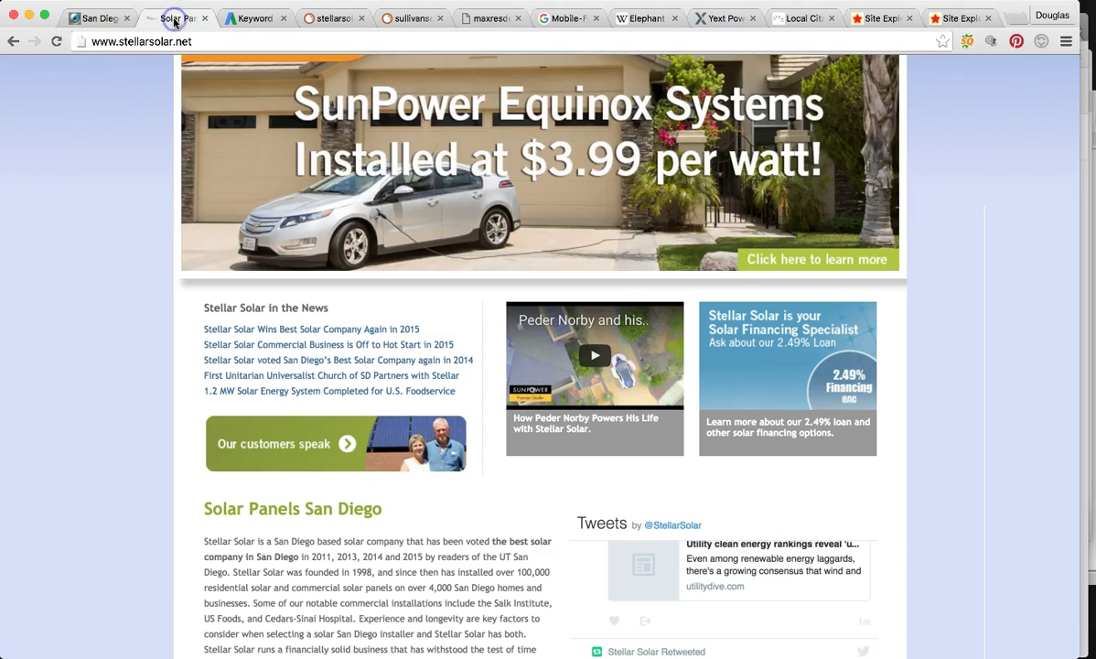
{"action": "scroll", "coordinate": [450, 521], "scroll_direction": "down", "scroll_amount": 1}
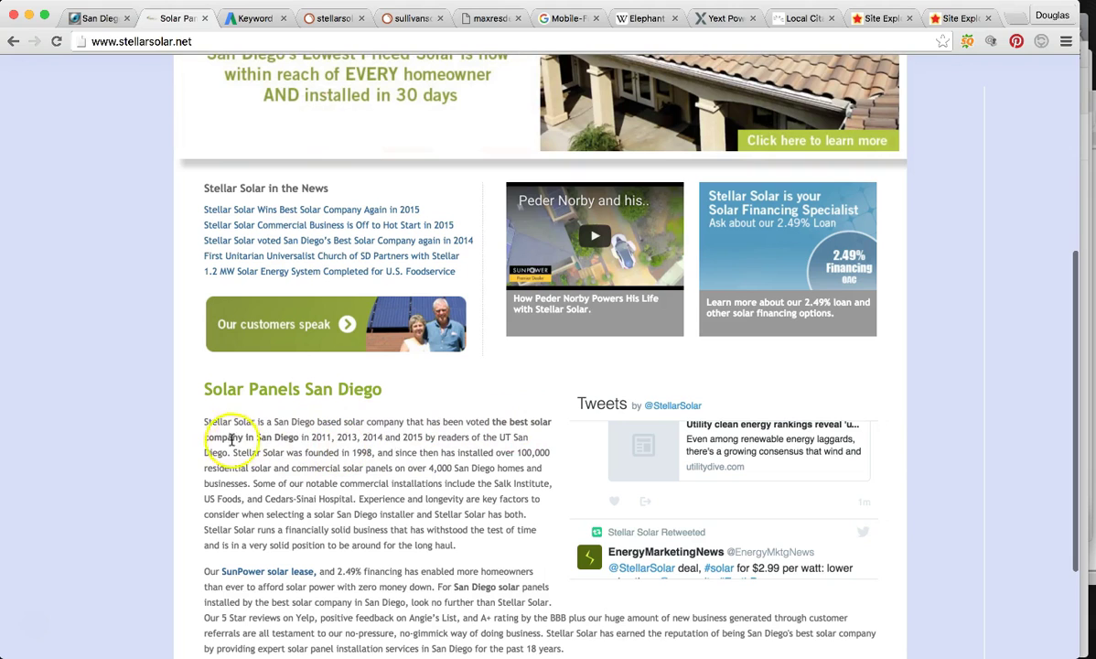
{"action": "left_click_drag", "start_coordinate": [208, 438], "coordinate": [235, 437]}
{"action": "left_click", "coordinate": [265, 437]}
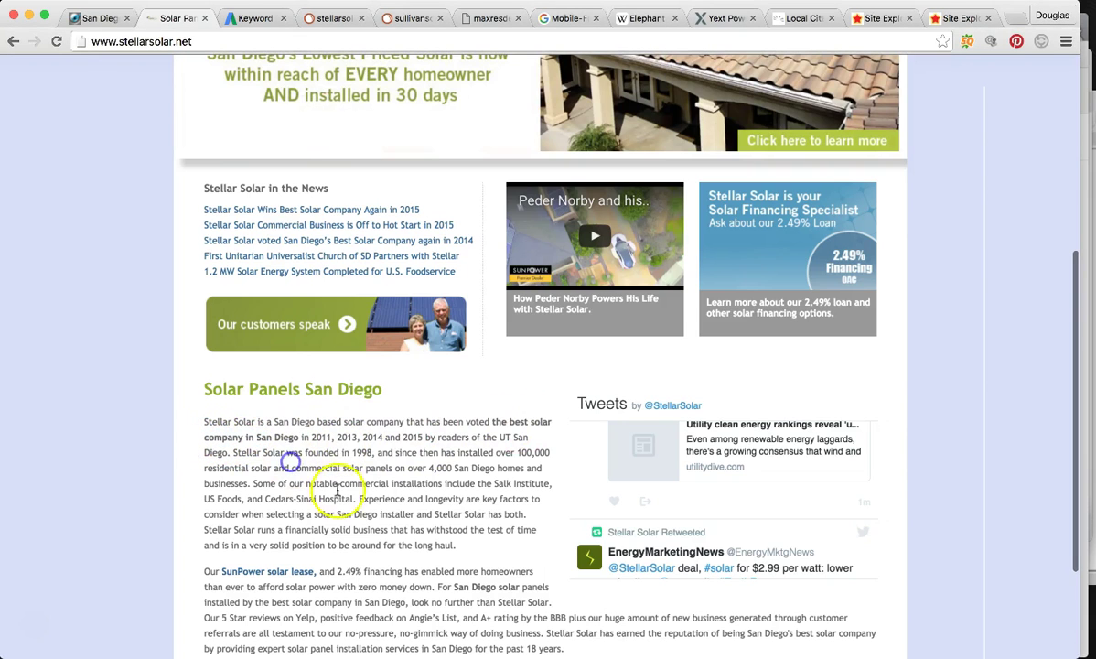
{"action": "left_click_drag", "start_coordinate": [494, 422], "coordinate": [293, 437]}
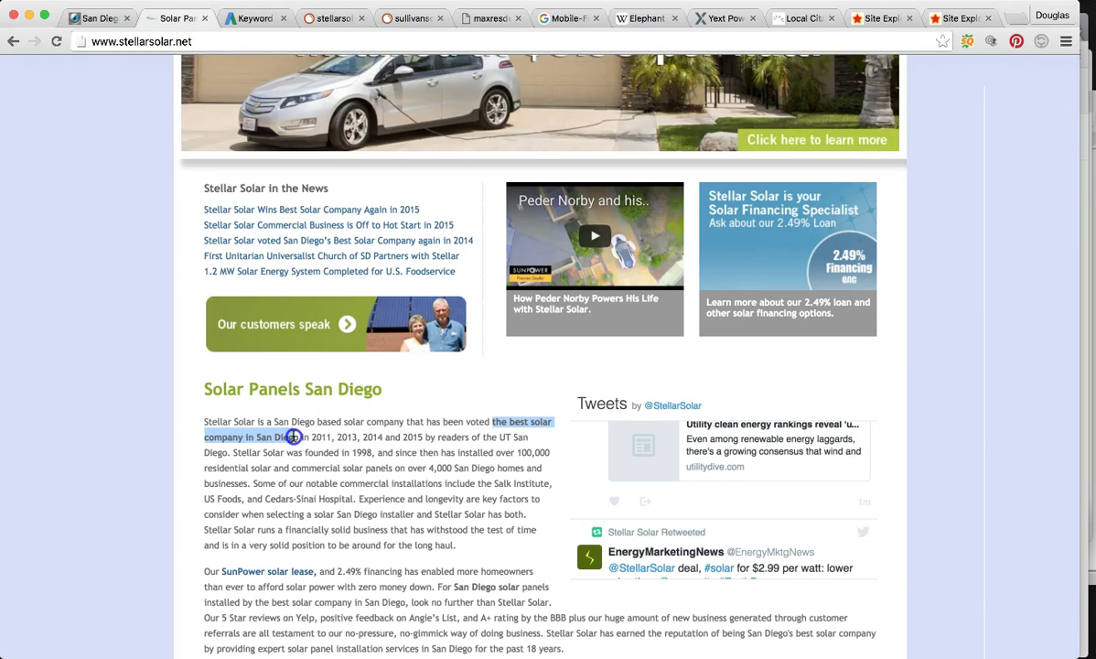
{"action": "left_click", "coordinate": [298, 437]}
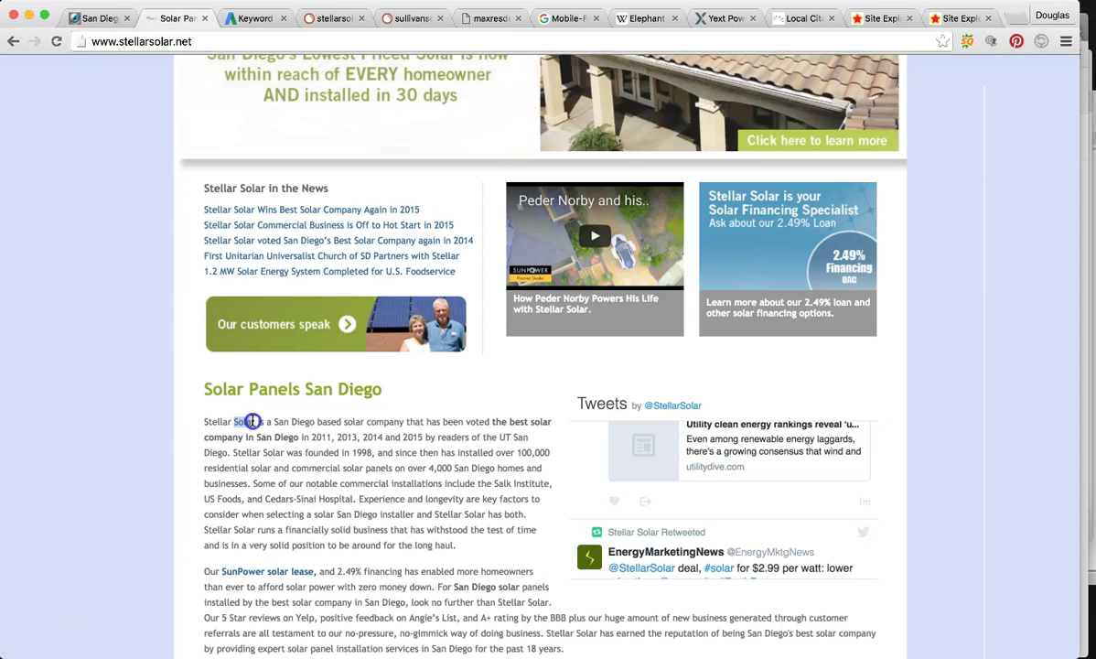
{"action": "left_click", "coordinate": [395, 419]}
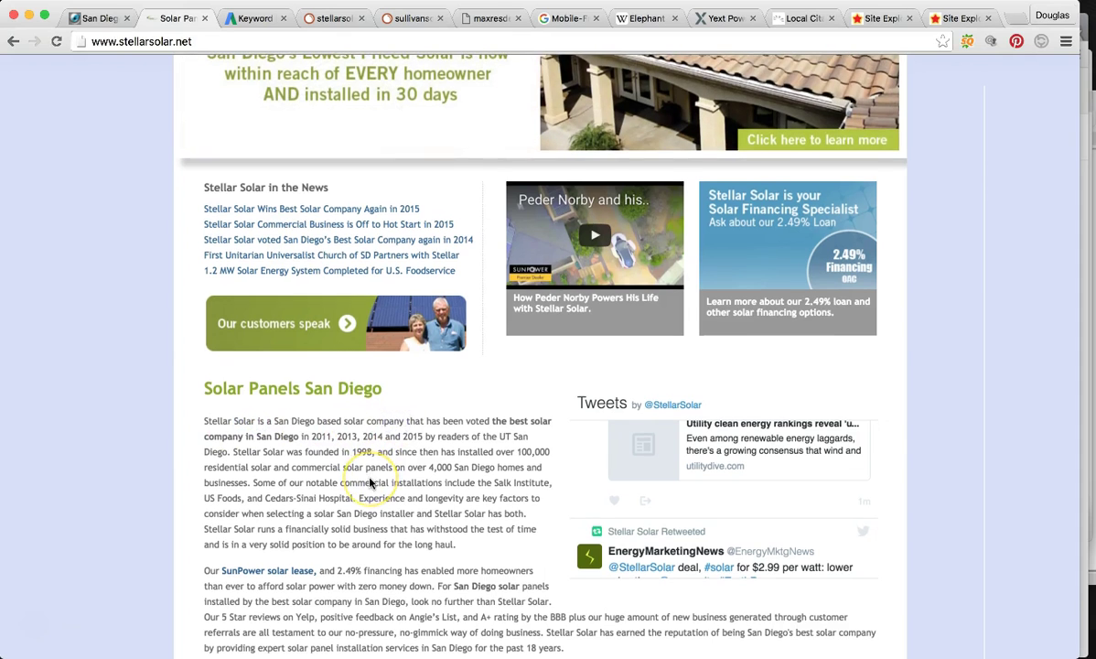
- Highlight the bold phrase "San Diego solar" in the homepage's second paragraph and check the content down to the footer
{"action": "scroll", "coordinate": [372, 482], "scroll_direction": "down", "scroll_amount": 2}
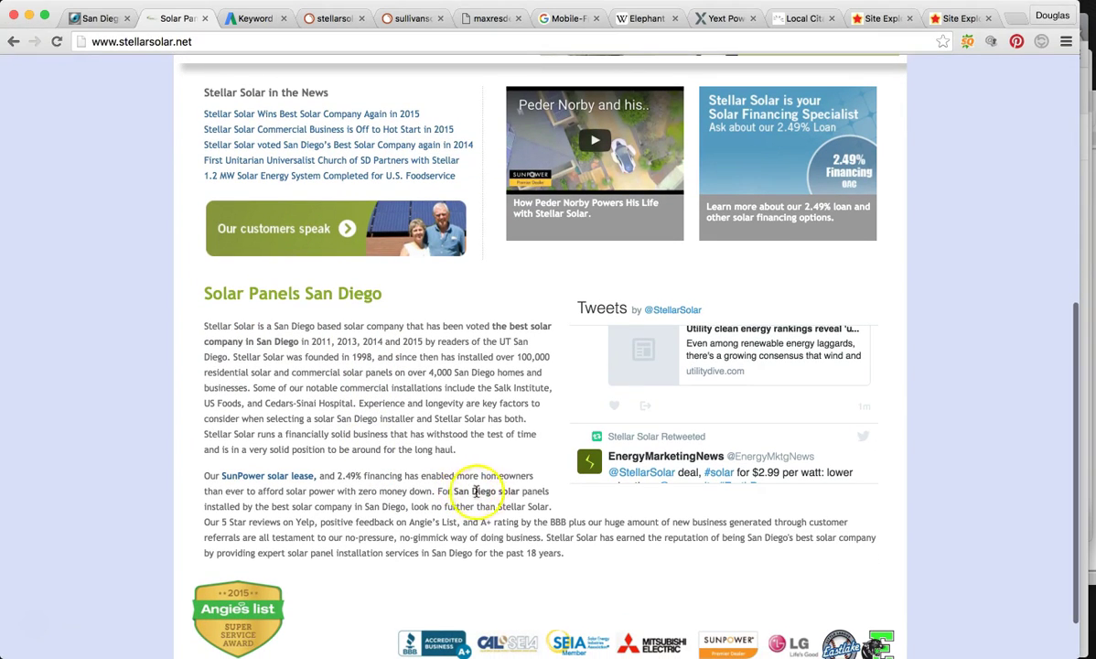
{"action": "left_click_drag", "start_coordinate": [452, 491], "coordinate": [514, 490]}
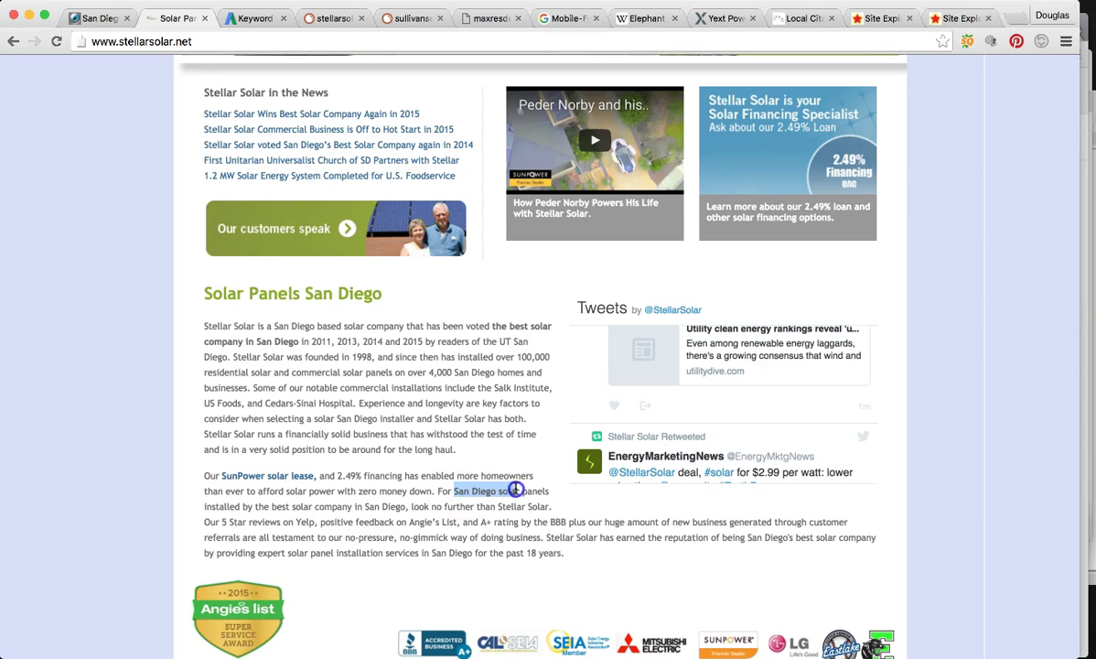
{"action": "left_click", "coordinate": [515, 494]}
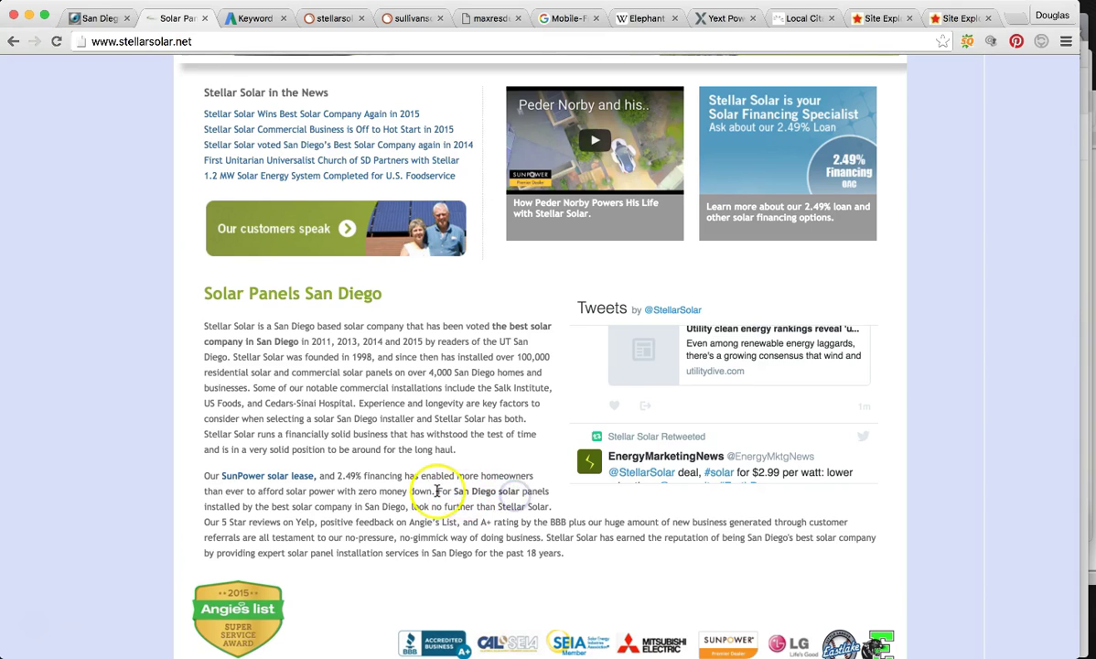
{"action": "scroll", "coordinate": [437, 492], "scroll_direction": "down", "scroll_amount": 2}
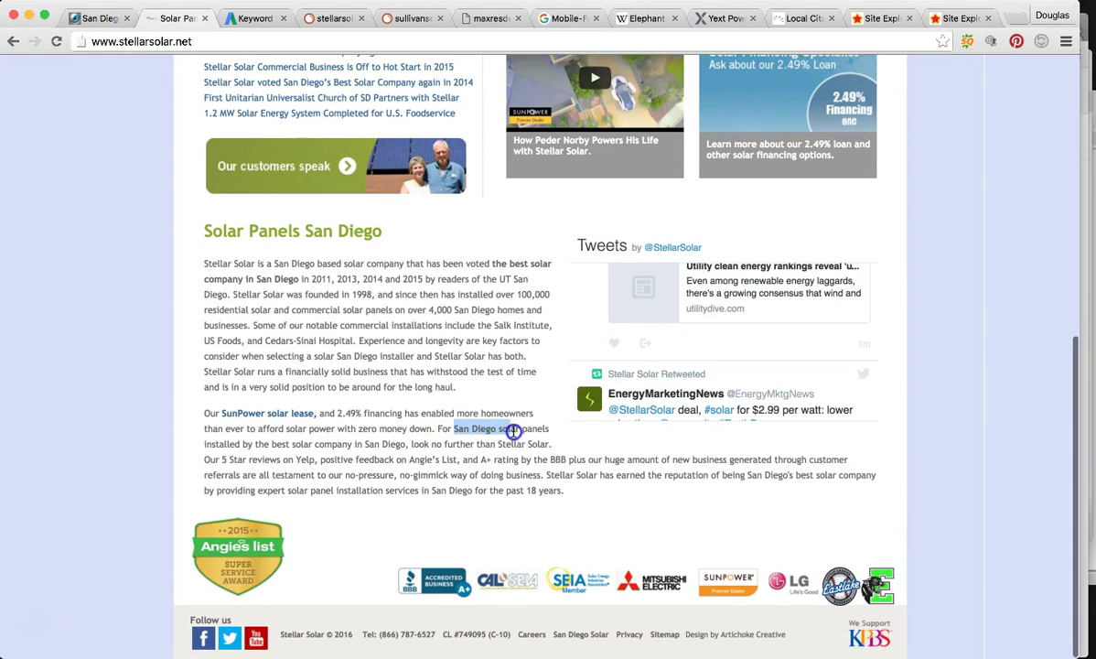
{"action": "scroll", "coordinate": [520, 431], "scroll_direction": "up", "scroll_amount": 1}
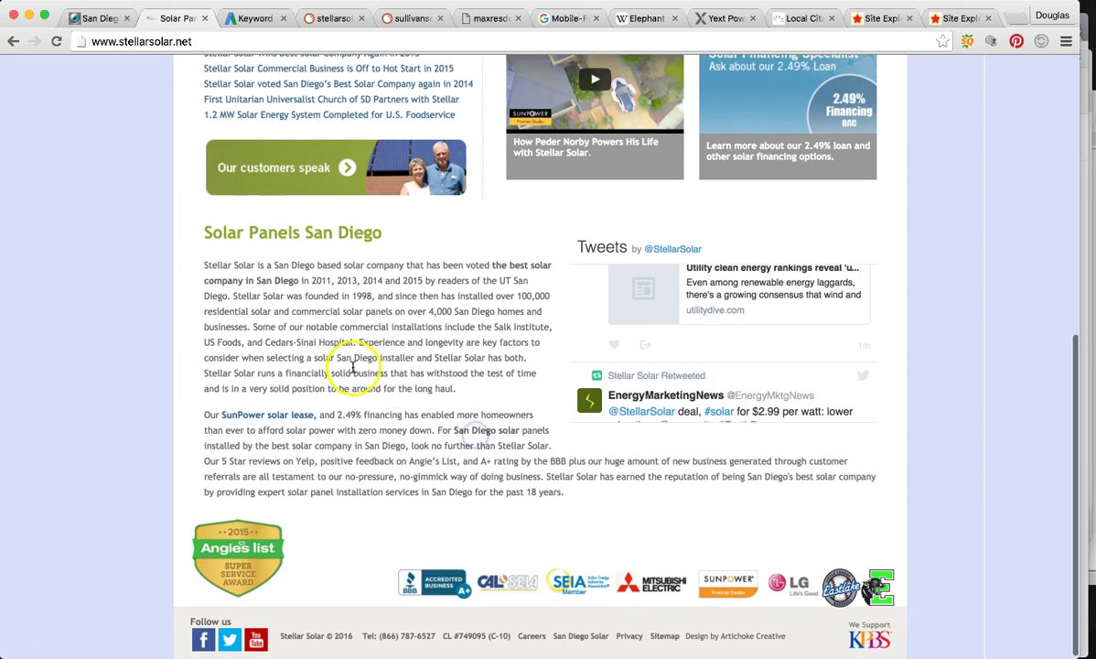
- Review the whole Stellar Solar homepage, from the header and rotating banner to the paragraphs and footer
{"action": "scroll", "coordinate": [352, 367], "scroll_direction": "up", "scroll_amount": 8}
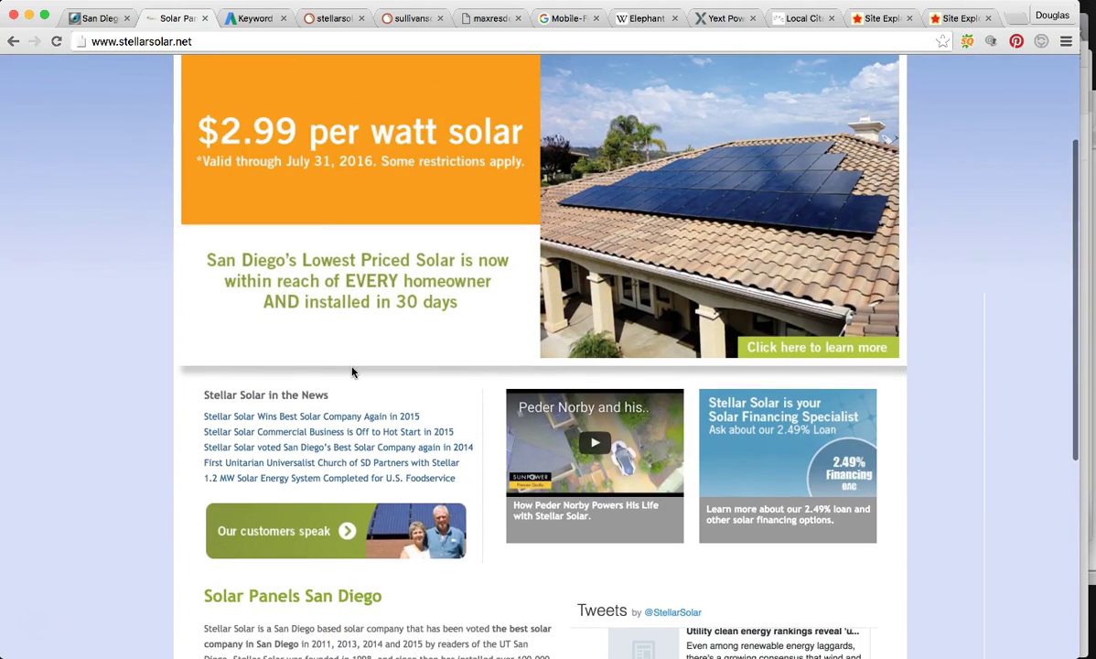
{"action": "scroll", "coordinate": [353, 371], "scroll_direction": "up", "scroll_amount": 3}
{"action": "scroll", "coordinate": [352, 372], "scroll_direction": "down", "scroll_amount": 3}
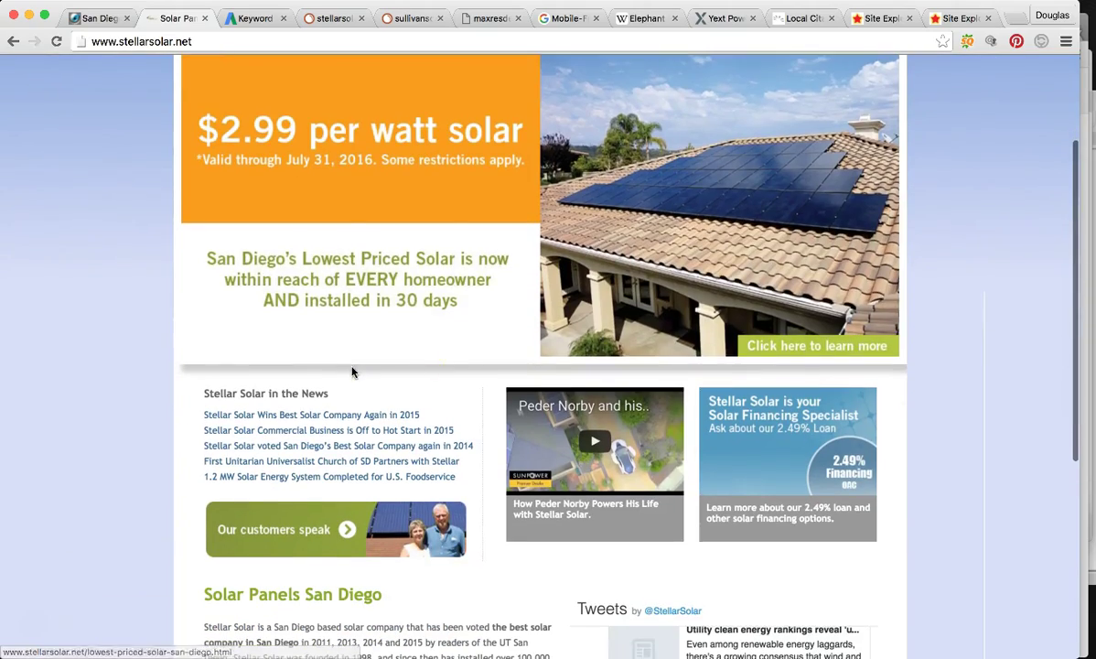
{"action": "scroll", "coordinate": [491, 417], "scroll_direction": "down", "scroll_amount": 5}
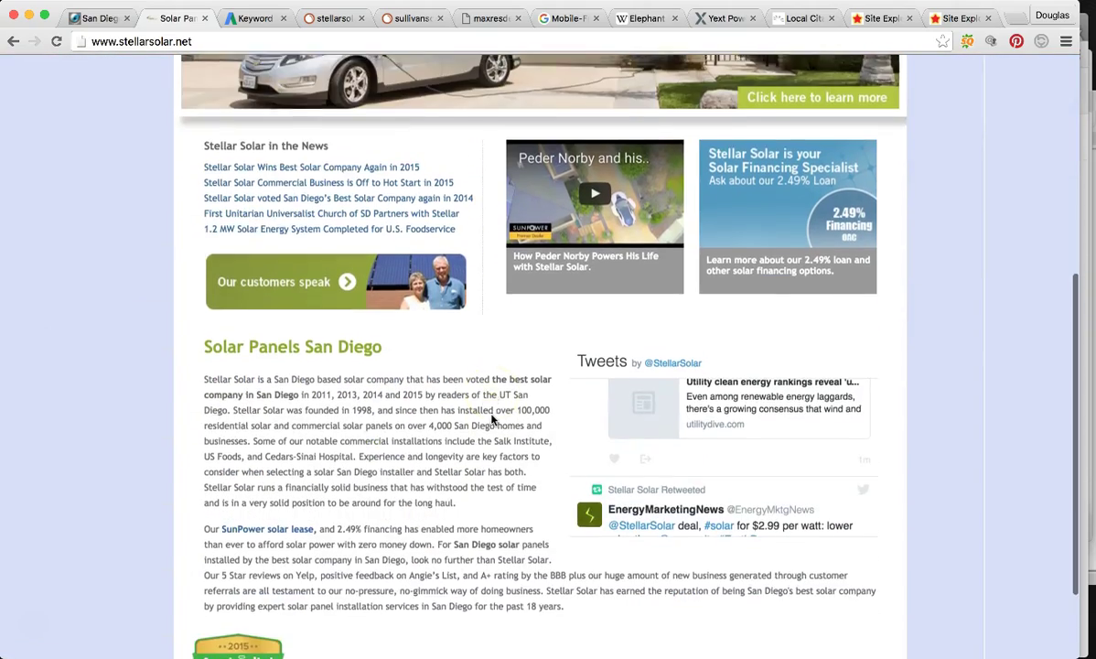
{"action": "scroll", "coordinate": [492, 419], "scroll_direction": "down", "scroll_amount": 3}
{"action": "scroll", "coordinate": [491, 418], "scroll_direction": "up", "scroll_amount": 10}
{"action": "left_click", "coordinate": [501, 425]}
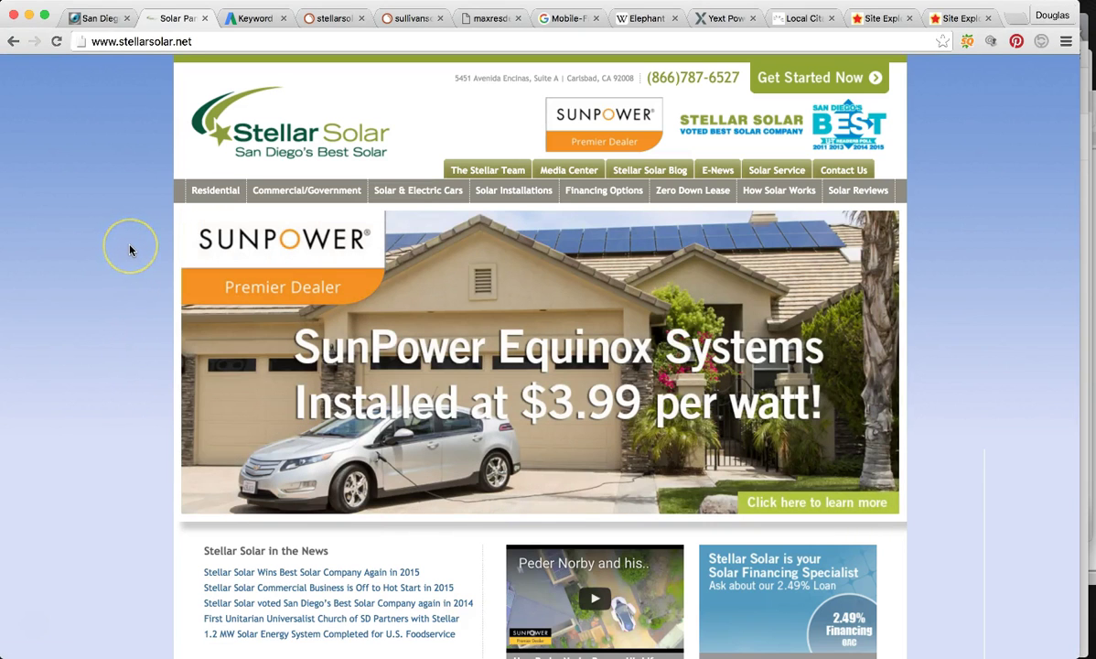
{"action": "left_click", "coordinate": [154, 200]}
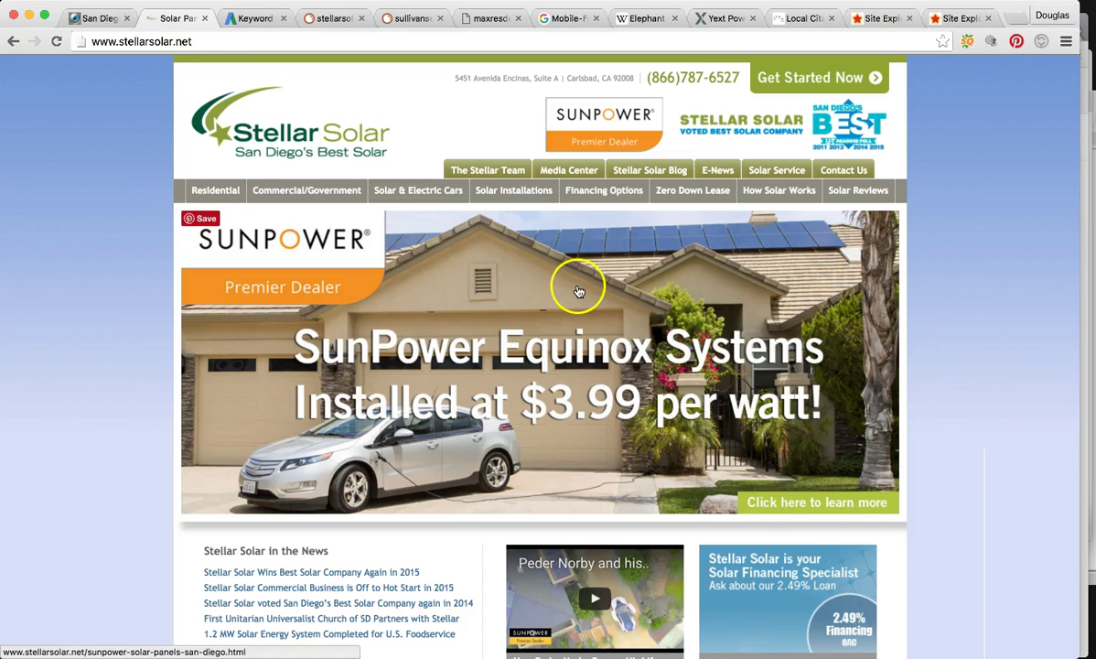
{"action": "left_click", "coordinate": [1089, 48]}
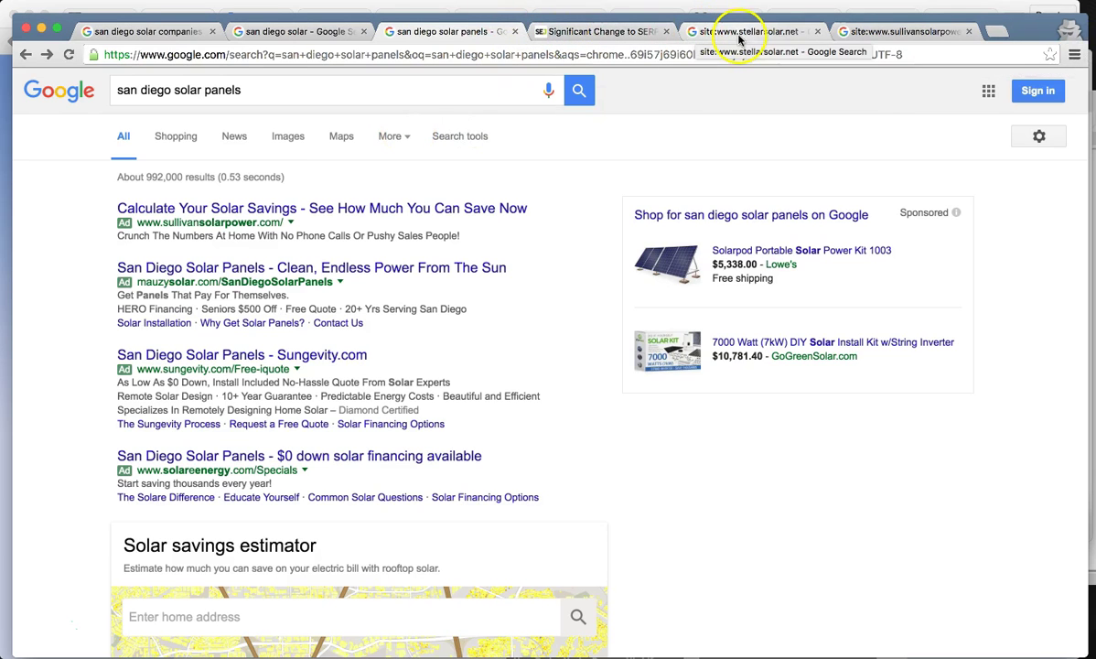
{"action": "left_click", "coordinate": [641, 37]}
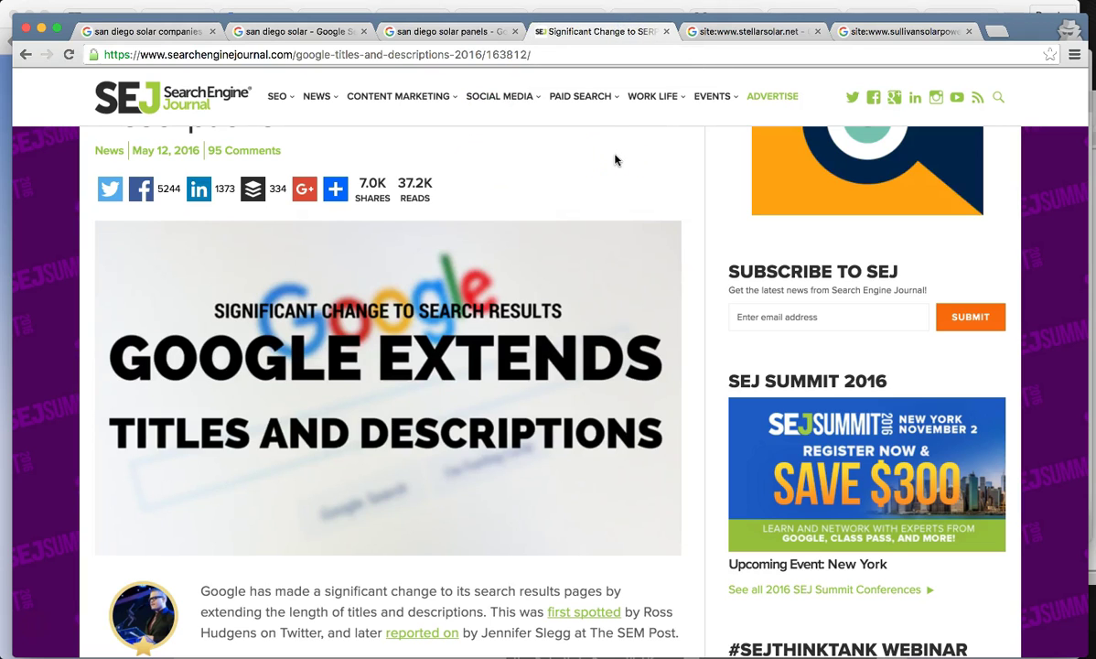
{"action": "left_click", "coordinate": [612, 161]}
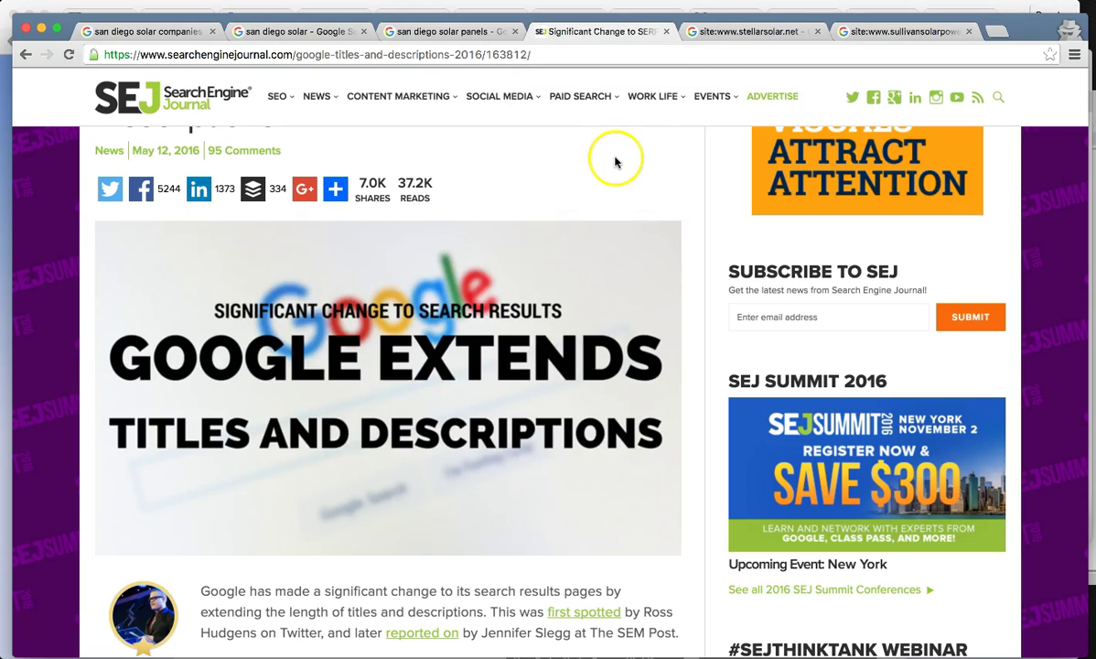
{"action": "left_click", "coordinate": [741, 35]}
{"action": "scroll", "coordinate": [282, 320], "scroll_direction": "down", "scroll_amount": 1}
{"action": "scroll", "coordinate": [282, 320], "scroll_direction": "up", "scroll_amount": 1}
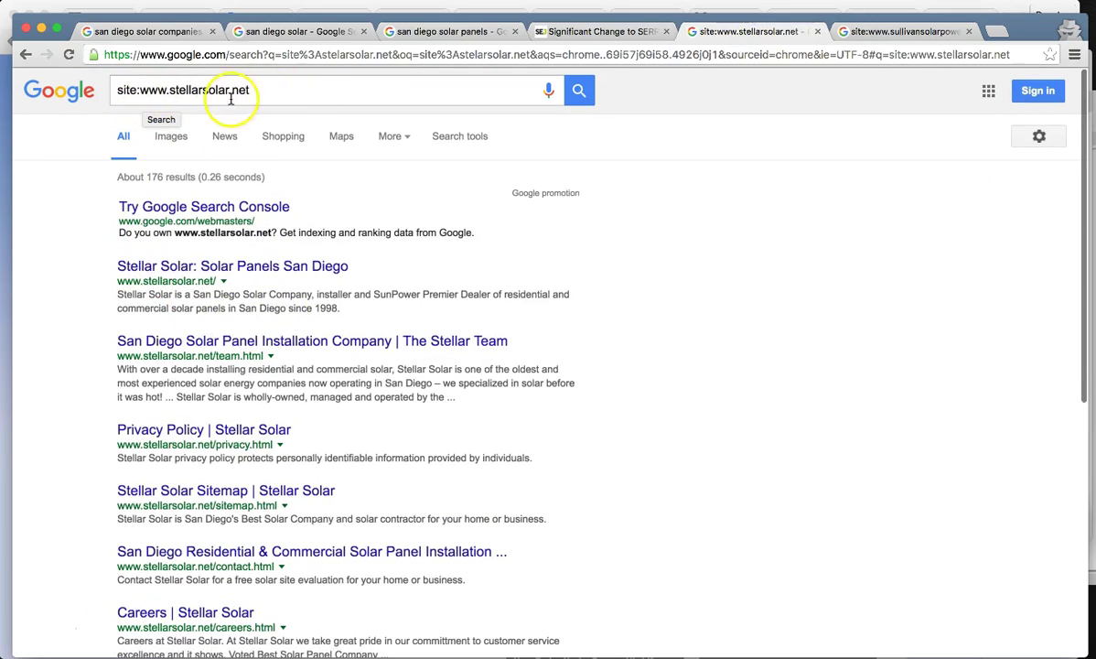
{"action": "left_click", "coordinate": [122, 89]}
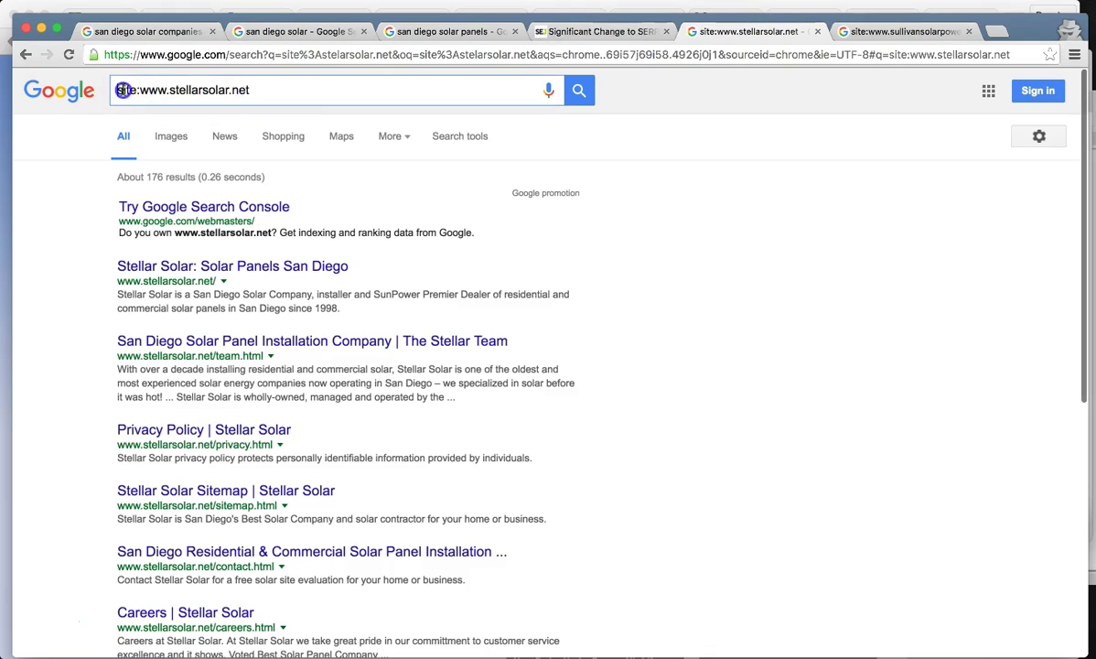
{"action": "left_click", "coordinate": [275, 93]}
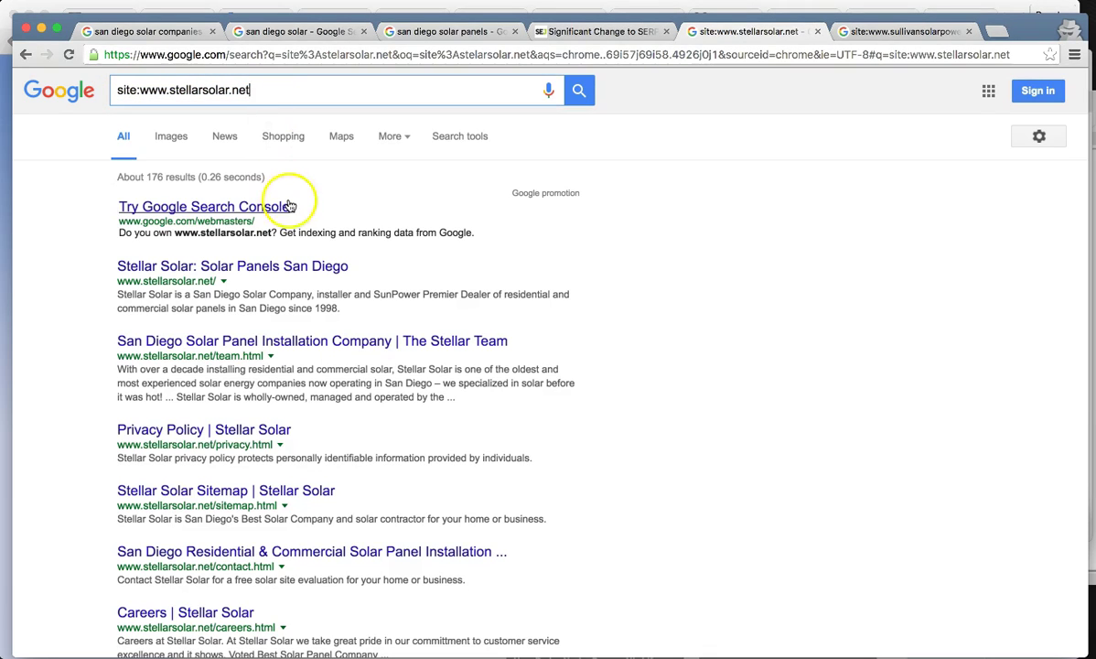
{"action": "scroll", "coordinate": [274, 201], "scroll_direction": "down", "scroll_amount": 3}
{"action": "scroll", "coordinate": [119, 165], "scroll_direction": "up", "scroll_amount": 2}
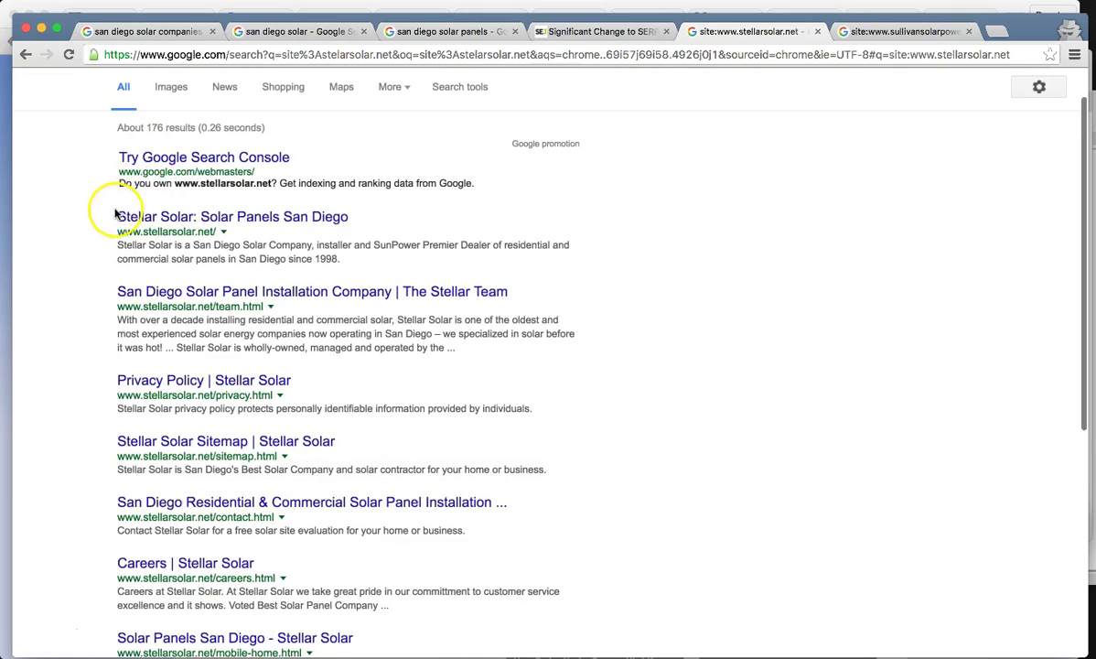
{"action": "scroll", "coordinate": [151, 230], "scroll_direction": "down", "scroll_amount": 1}
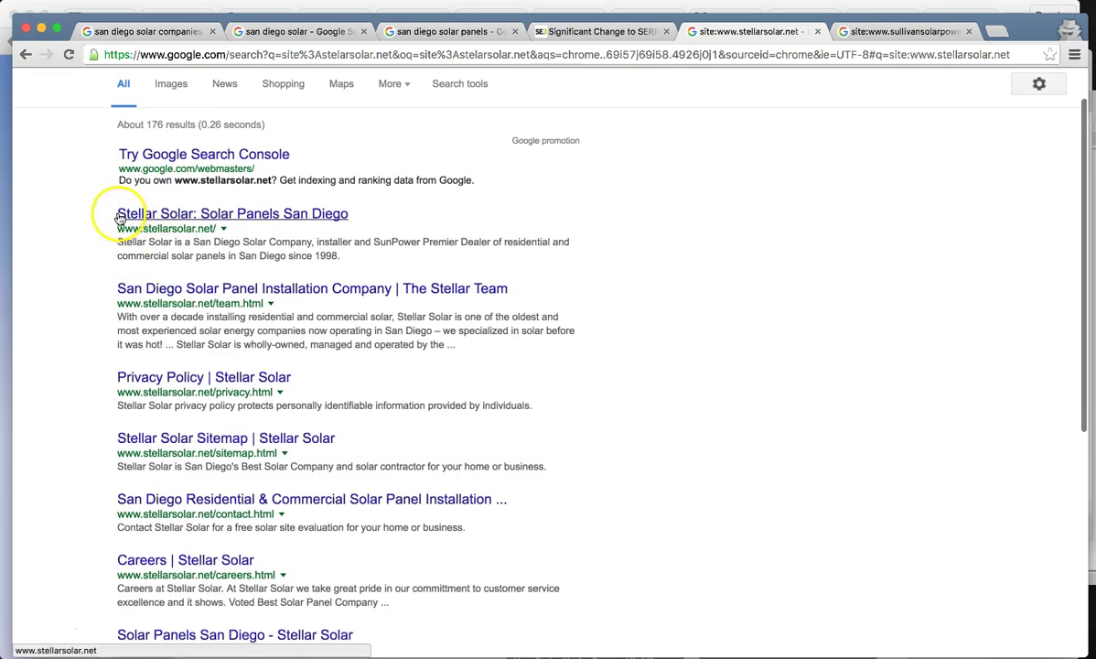
{"action": "scroll", "coordinate": [127, 239], "scroll_direction": "up", "scroll_amount": 1}
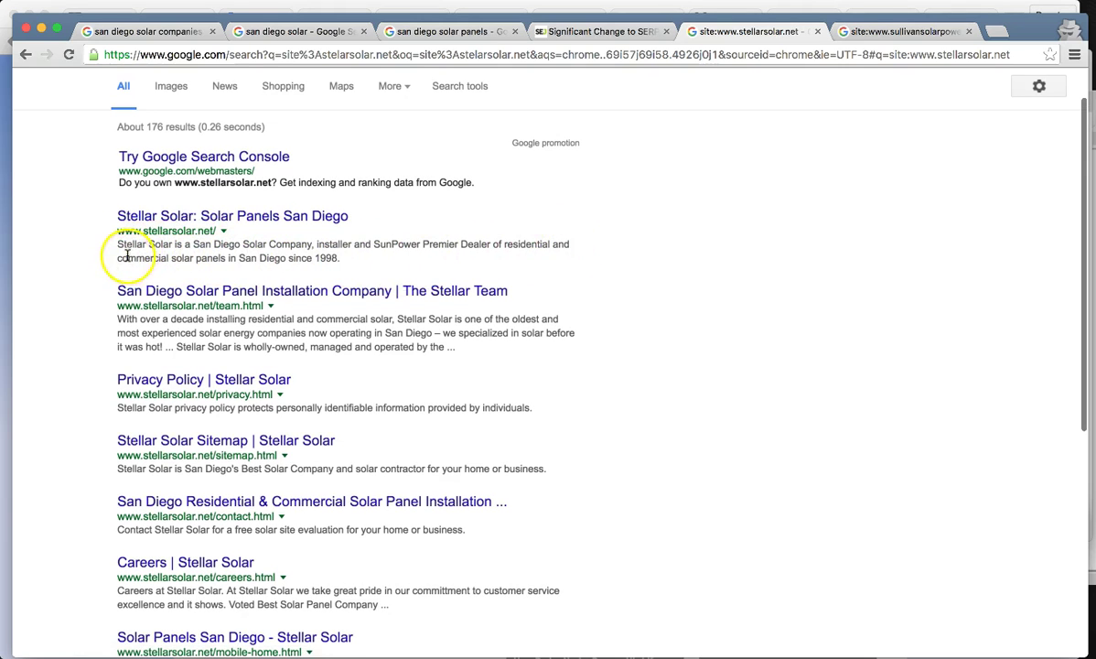
{"action": "scroll", "coordinate": [139, 276], "scroll_direction": "down", "scroll_amount": 1}
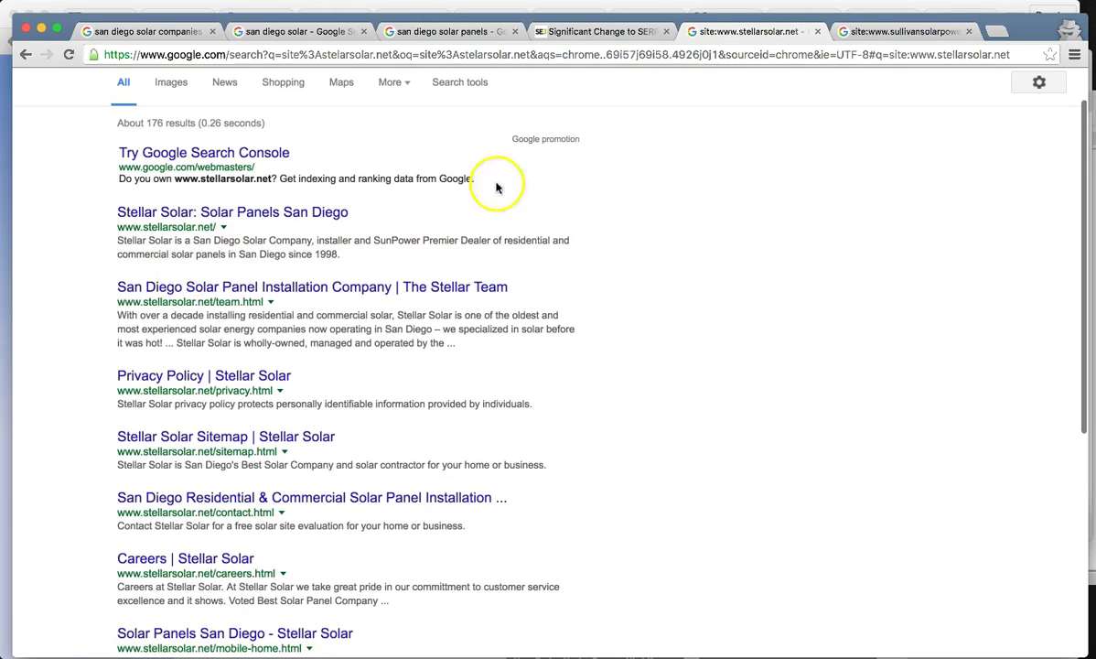
- Open the Search Engine Journal article on extended titles and highlight the title tag length "70–71" under "Here's What Has Changed"
{"action": "left_click", "coordinate": [580, 40]}
{"action": "scroll", "coordinate": [444, 207], "scroll_direction": "down", "scroll_amount": 4}
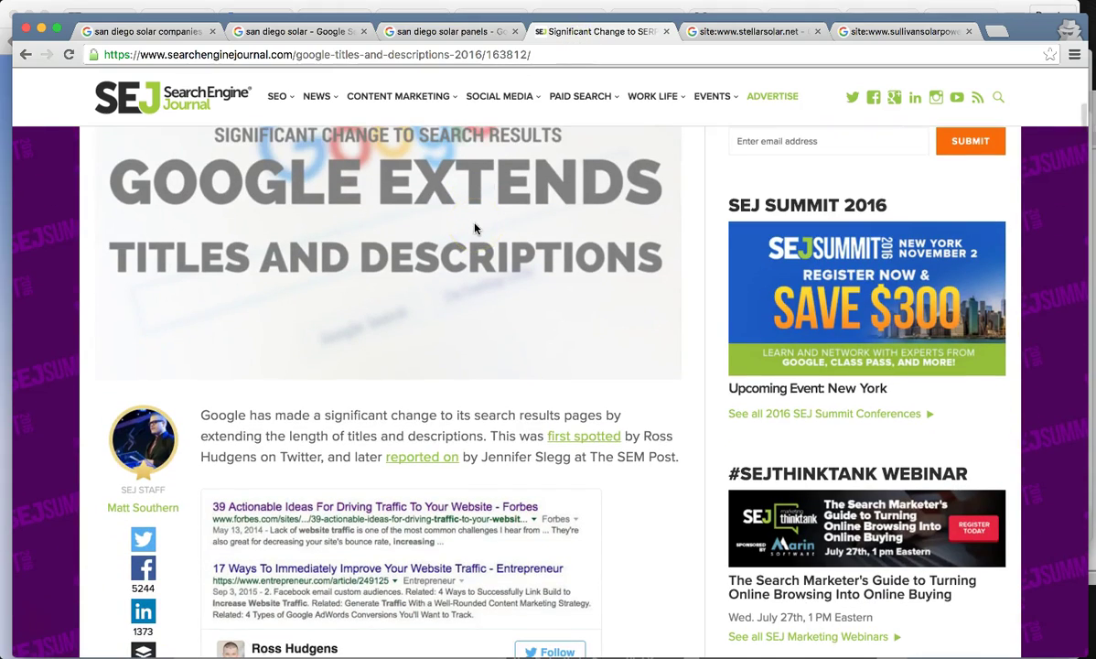
{"action": "scroll", "coordinate": [275, 260], "scroll_direction": "up", "scroll_amount": 4}
{"action": "scroll", "coordinate": [392, 335], "scroll_direction": "down", "scroll_amount": 6}
{"action": "scroll", "coordinate": [393, 339], "scroll_direction": "down", "scroll_amount": 10}
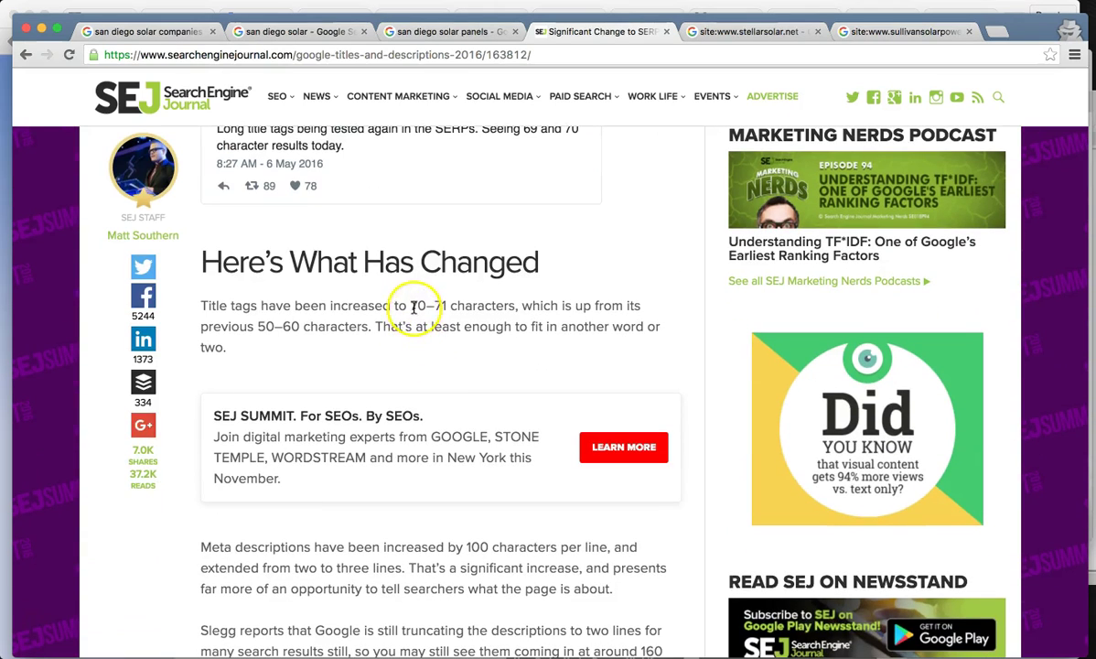
{"action": "left_click_drag", "start_coordinate": [412, 306], "coordinate": [470, 305]}
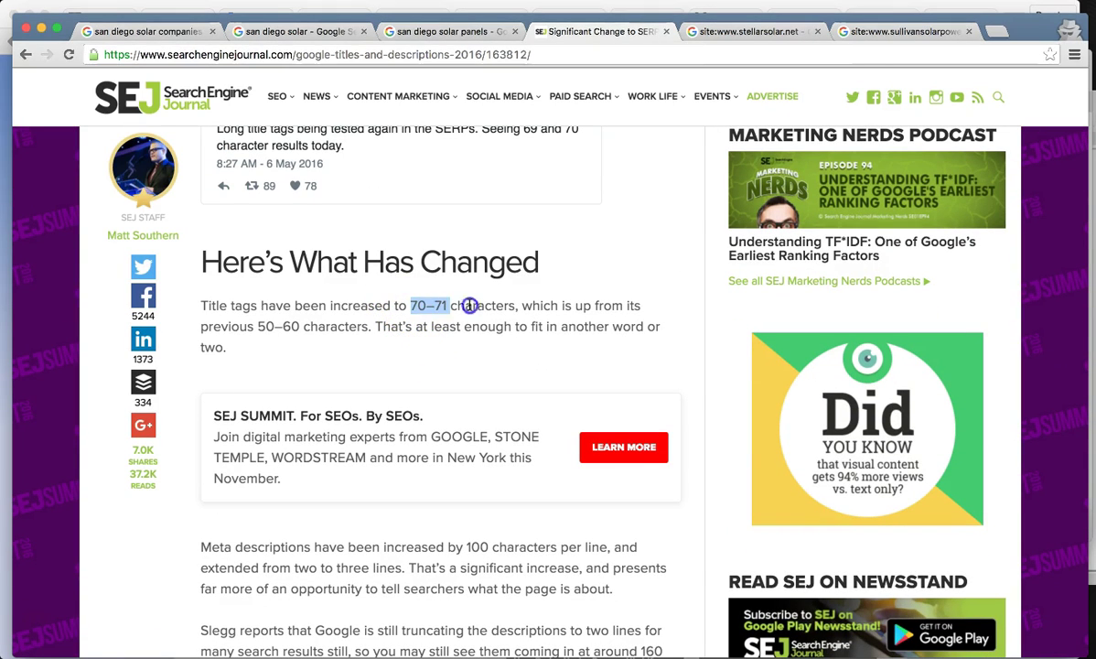
- Highlight "100 characters" and "three lines" in the article's paragraph about meta descriptions
{"action": "scroll", "coordinate": [515, 306], "scroll_direction": "down", "scroll_amount": 5}
{"action": "scroll", "coordinate": [568, 302], "scroll_direction": "up", "scroll_amount": 1}
{"action": "scroll", "coordinate": [512, 305], "scroll_direction": "down", "scroll_amount": 3}
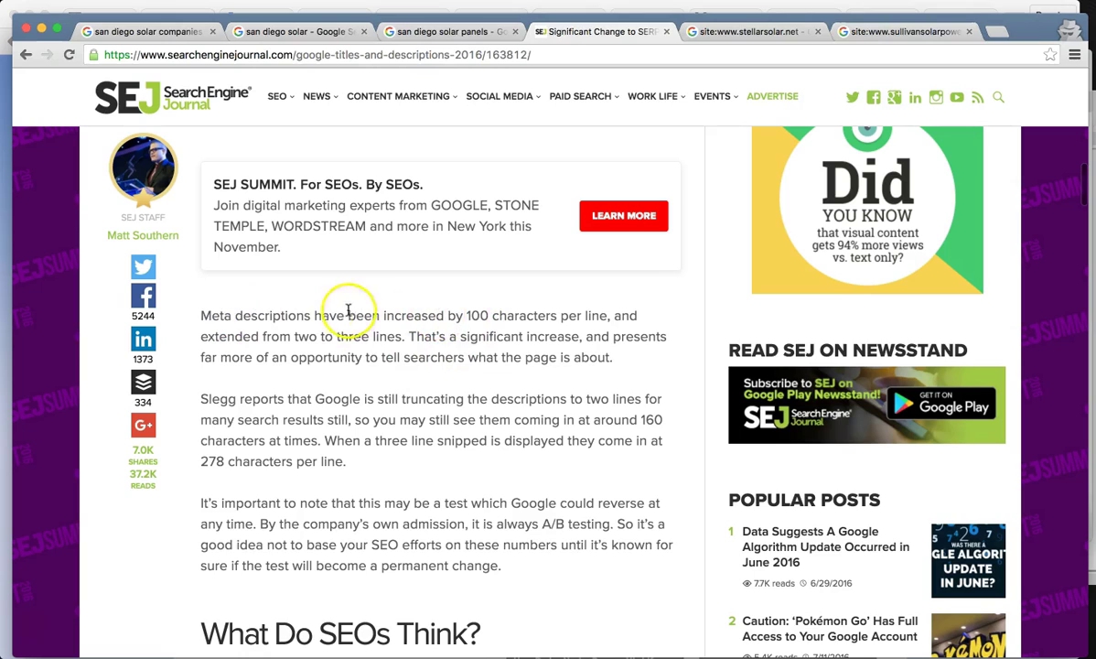
{"action": "left_click_drag", "start_coordinate": [467, 316], "coordinate": [568, 316]}
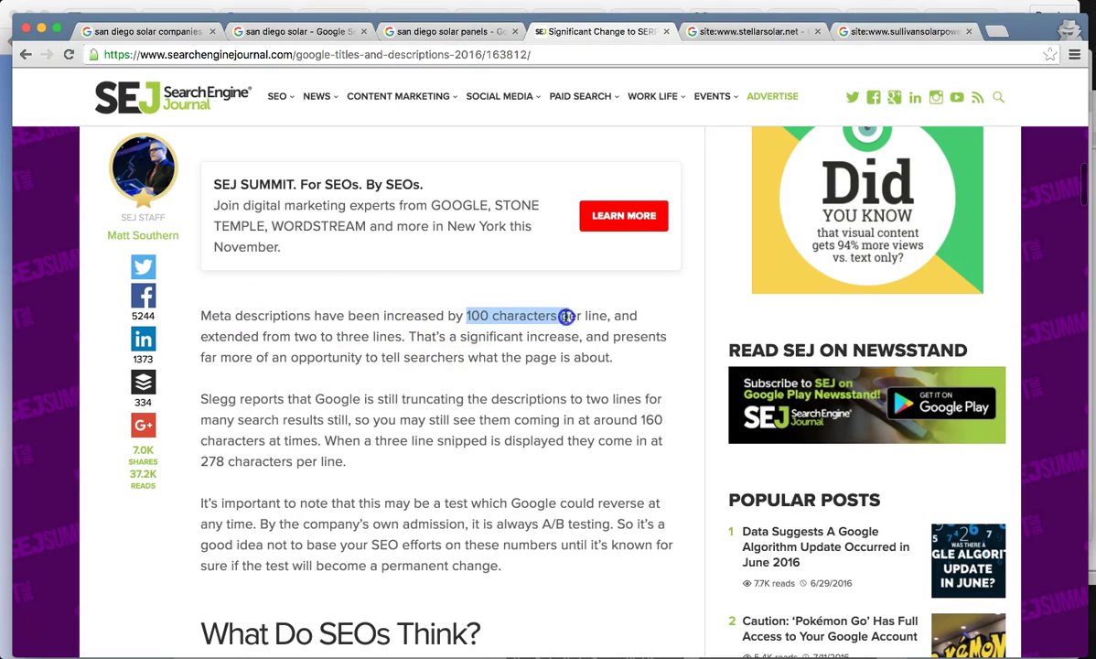
{"action": "left_click_drag", "start_coordinate": [335, 337], "coordinate": [405, 336]}
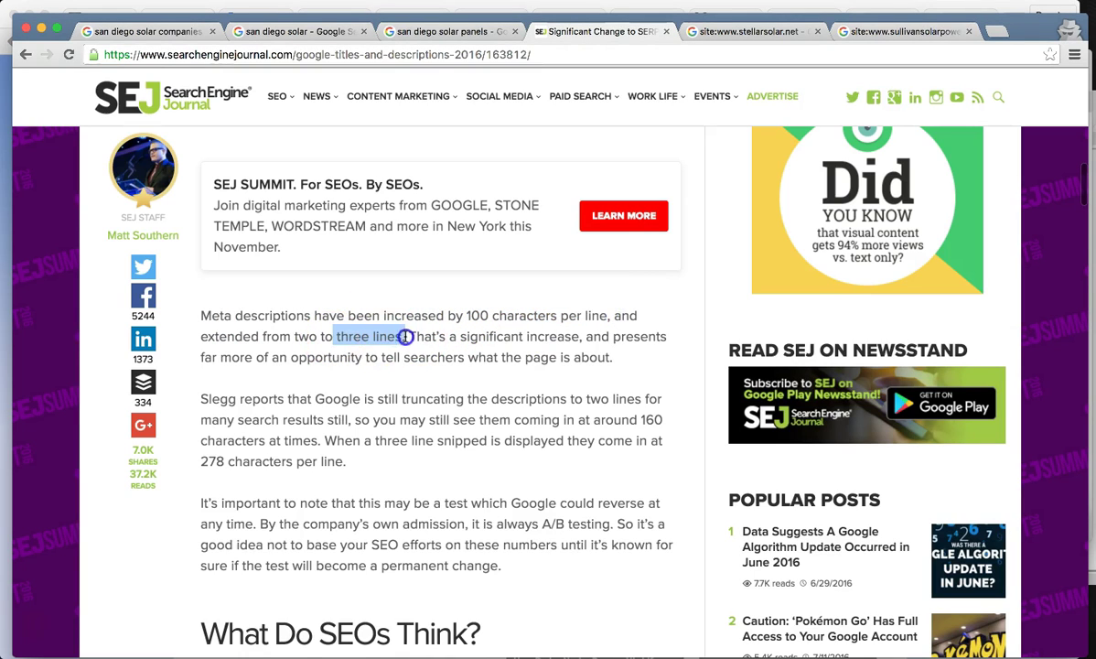
{"action": "left_click", "coordinate": [723, 32]}
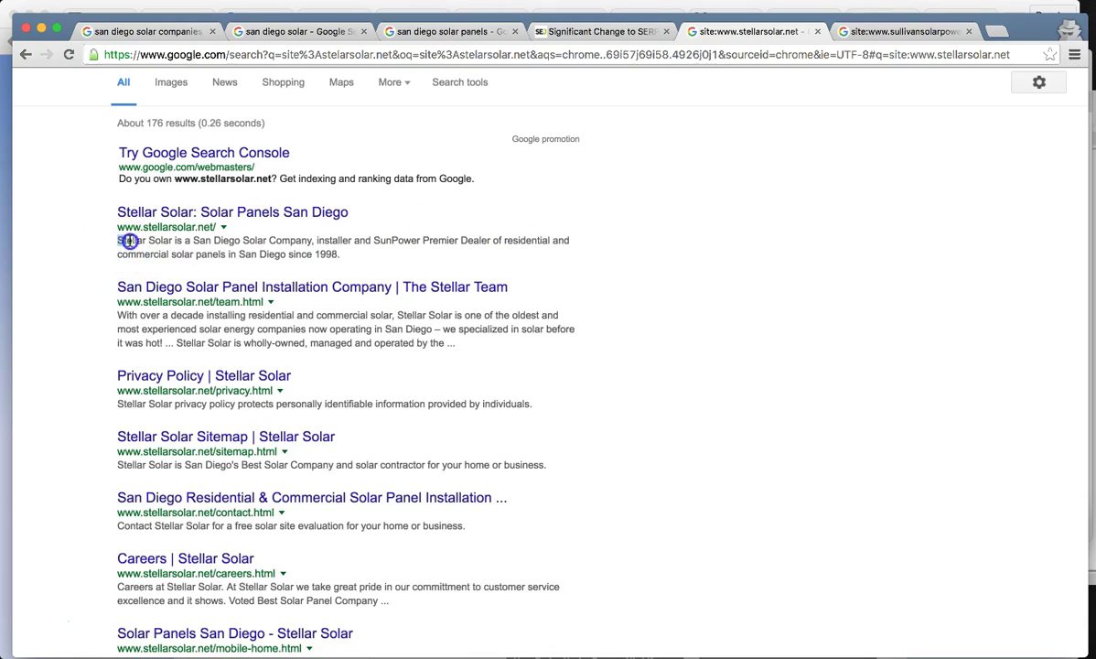
{"action": "left_click_drag", "start_coordinate": [118, 241], "coordinate": [296, 248]}
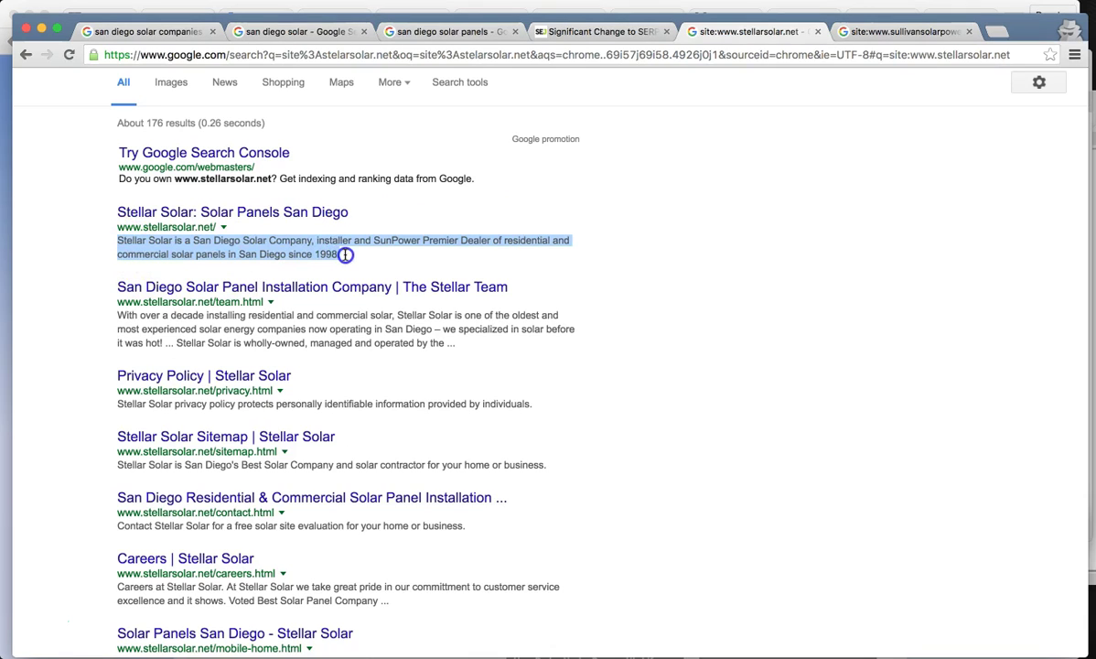
- Highlight the description under the "San Diego Solar Panel Installation Company | The Stellar Team" listing, clearing the selection when done
{"action": "left_click", "coordinate": [110, 254]}
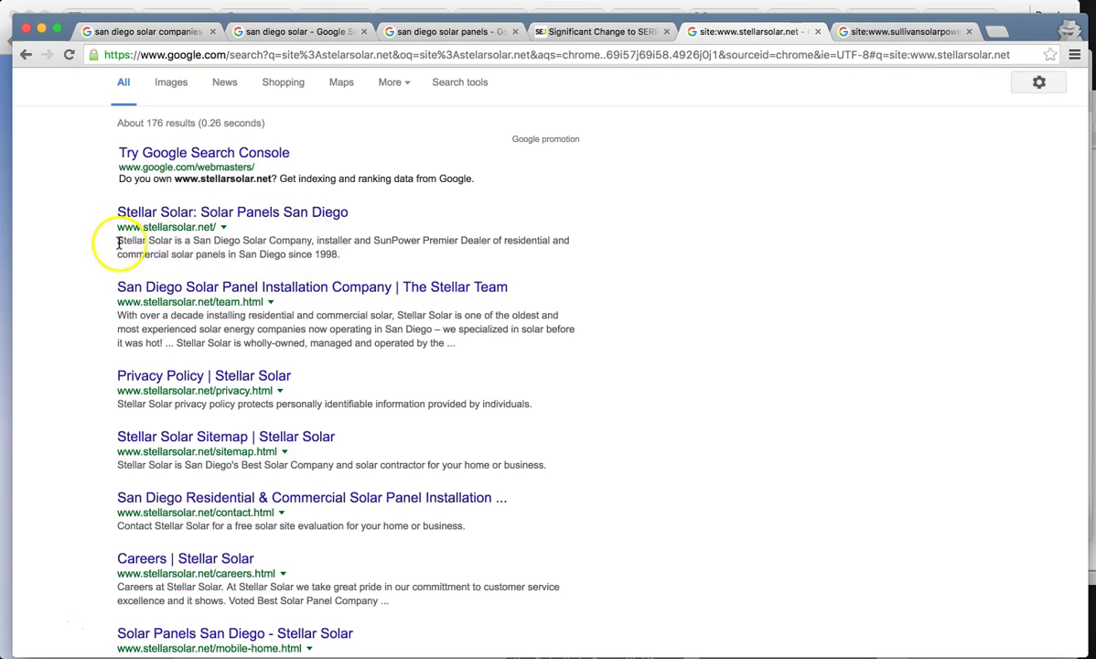
{"action": "left_click_drag", "start_coordinate": [117, 315], "coordinate": [405, 354]}
{"action": "left_click", "coordinate": [412, 342]}
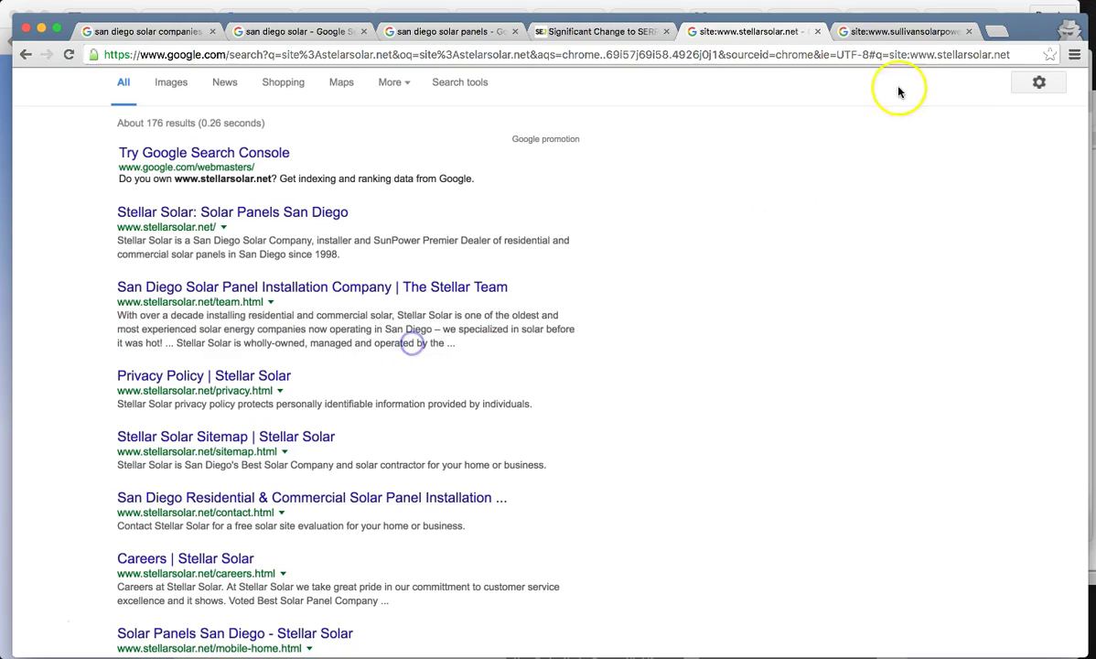
{"action": "left_click", "coordinate": [880, 35]}
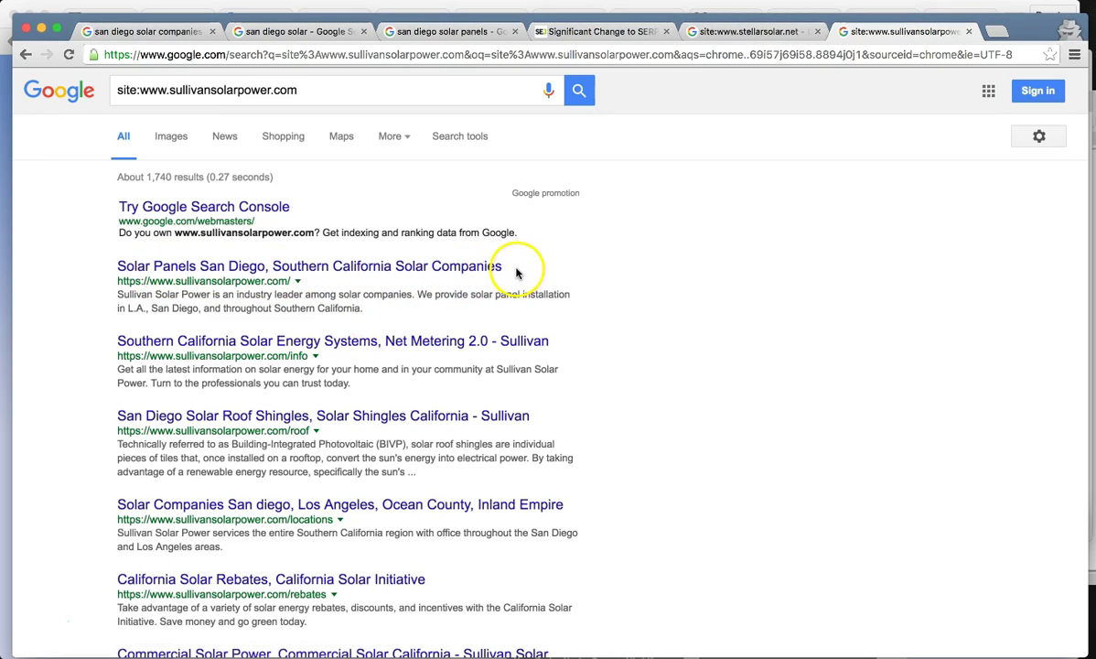
{"action": "left_click_drag", "start_coordinate": [377, 316], "coordinate": [462, 341]}
{"action": "left_click", "coordinate": [113, 297]}
{"action": "left_click", "coordinate": [390, 313]}
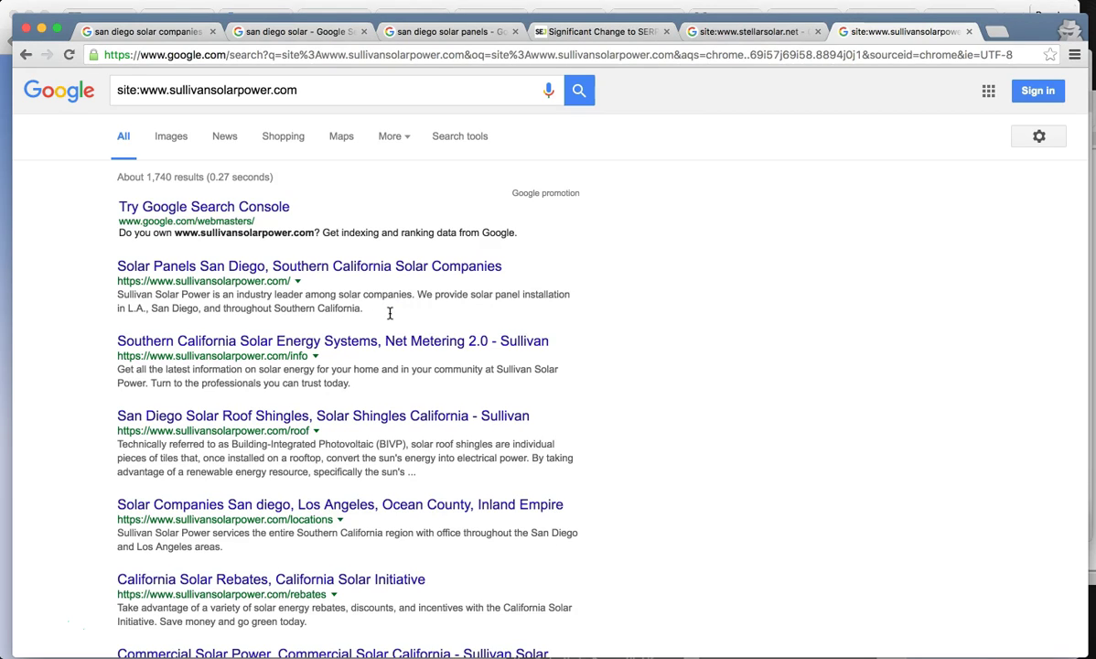
{"action": "left_click", "coordinate": [738, 32]}
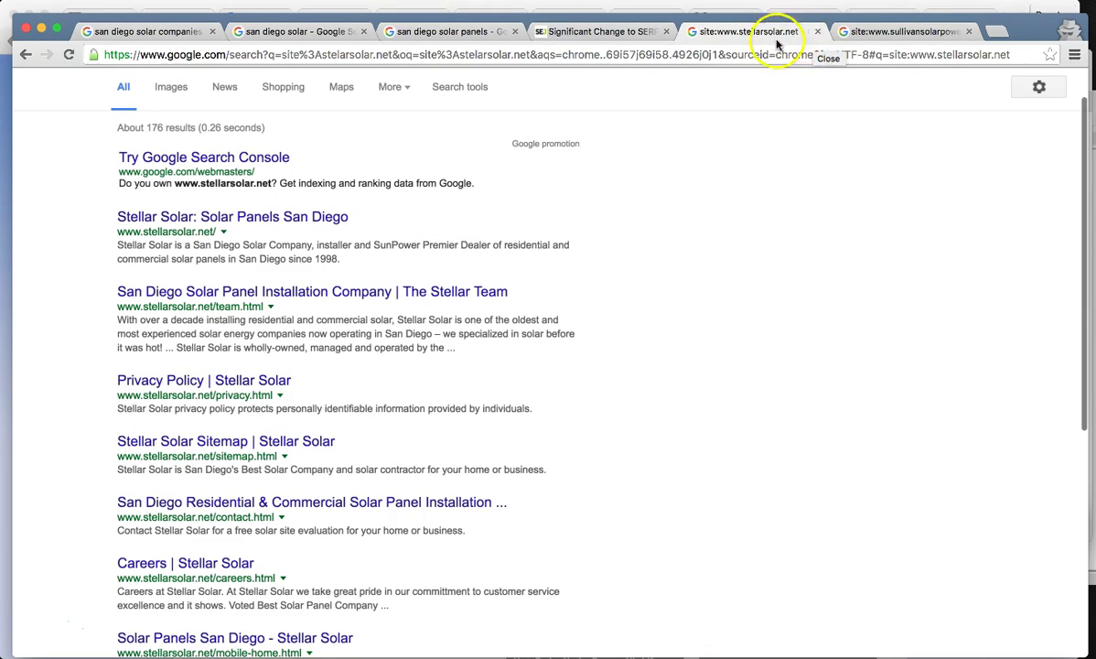
{"action": "scroll", "coordinate": [366, 268], "scroll_direction": "up", "scroll_amount": 1}
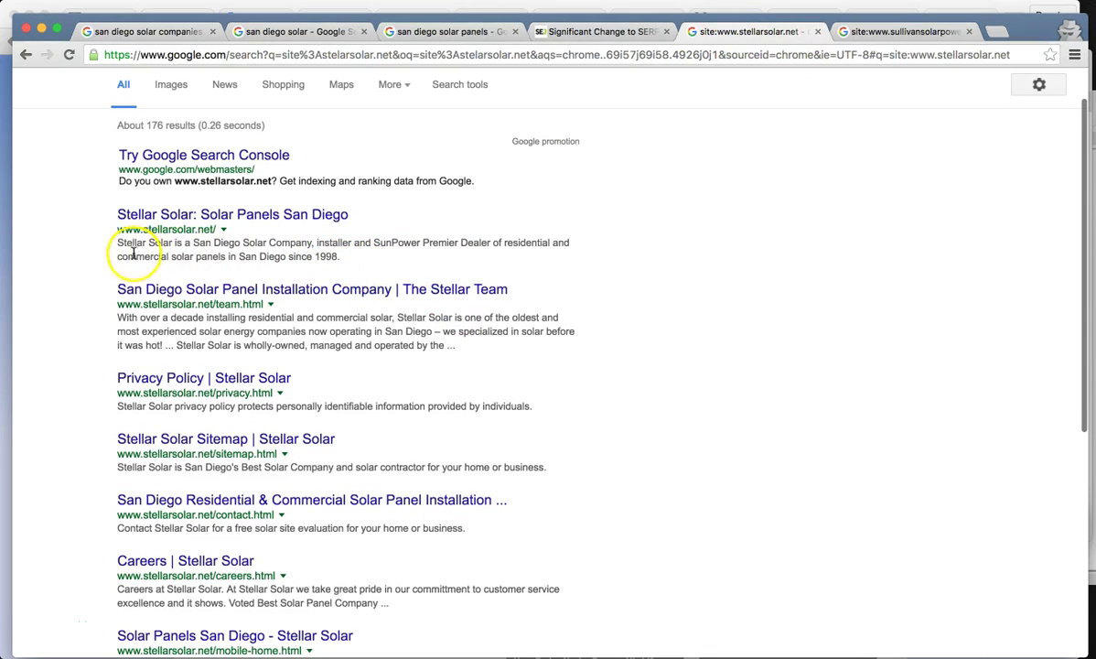
{"action": "scroll", "coordinate": [183, 275], "scroll_direction": "down", "scroll_amount": 1}
{"action": "scroll", "coordinate": [503, 270], "scroll_direction": "up", "scroll_amount": 1}
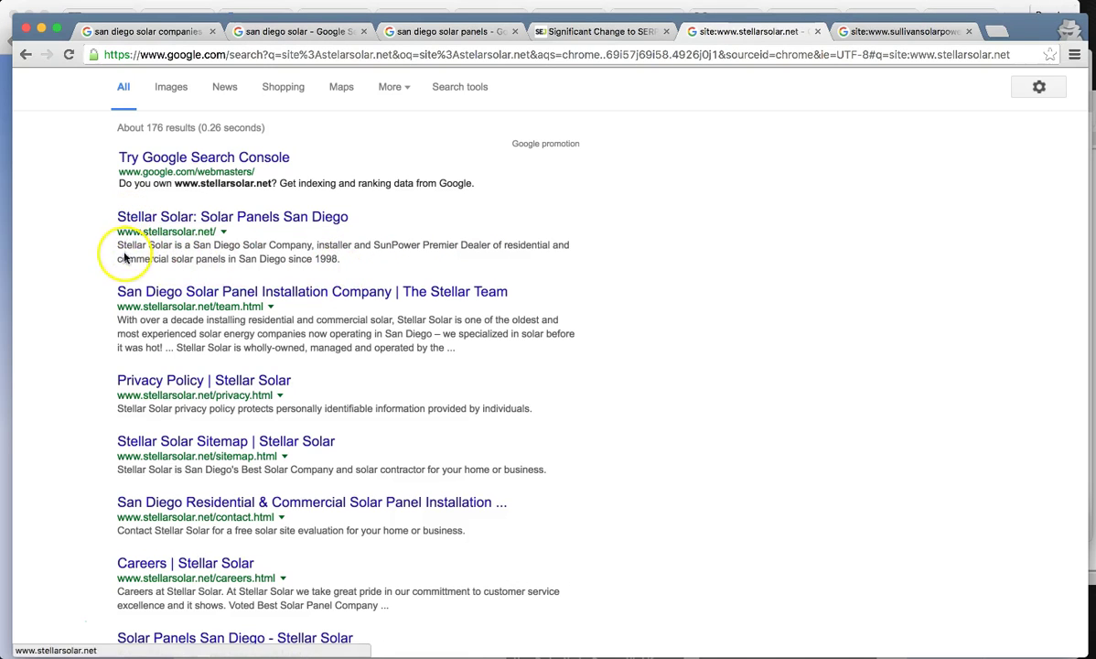
{"action": "left_click", "coordinate": [901, 31]}
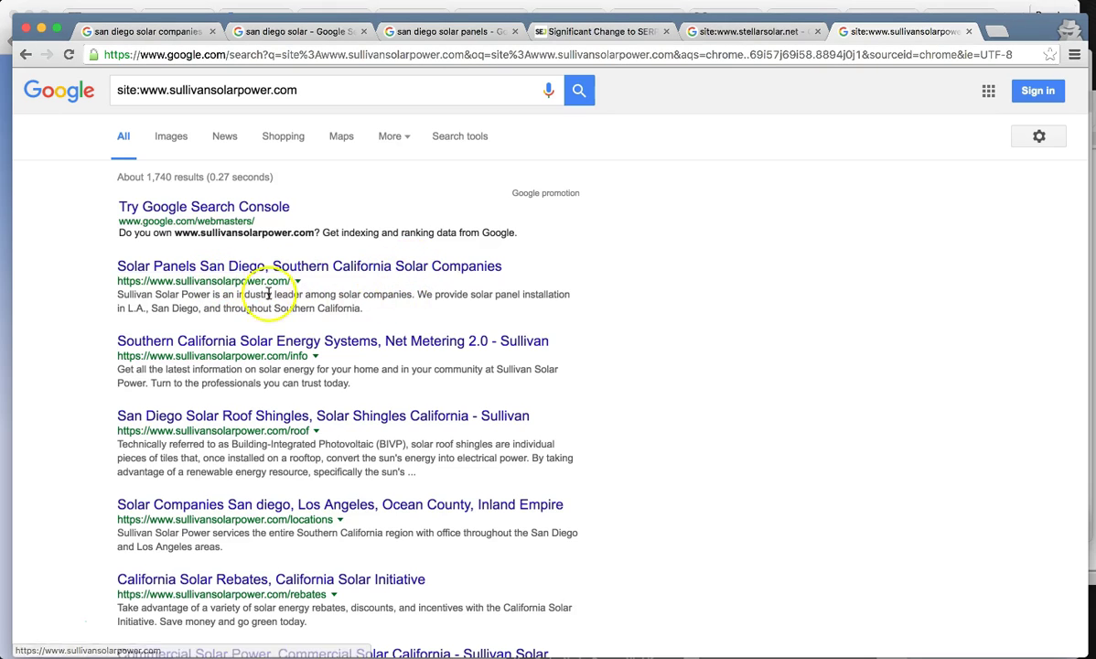
{"action": "left_click", "coordinate": [746, 29]}
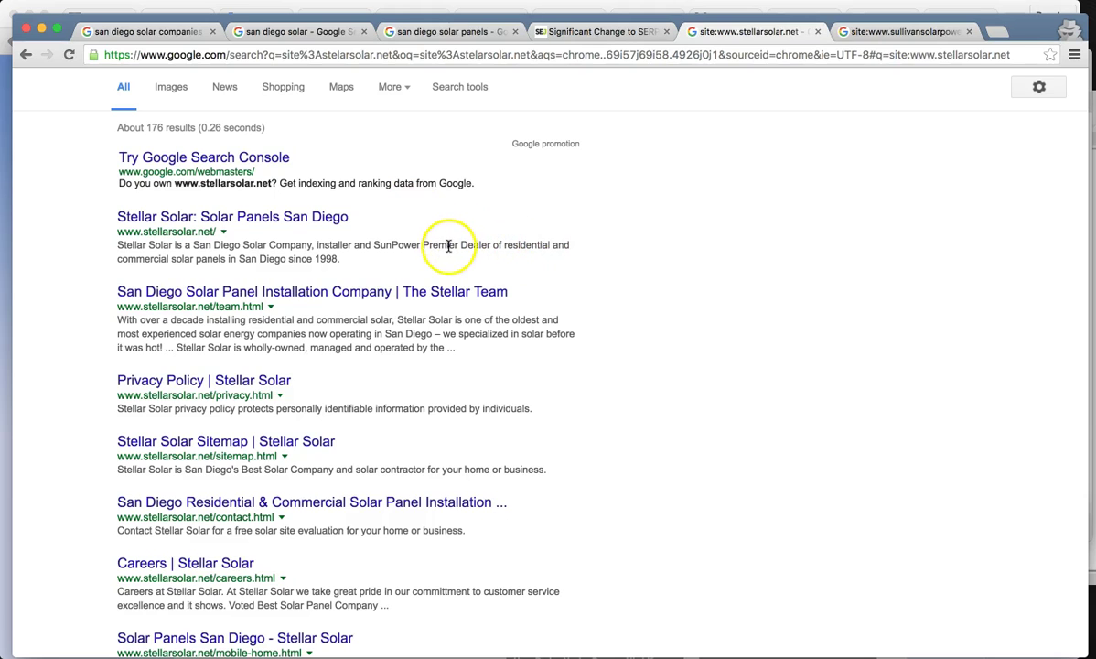
{"action": "scroll", "coordinate": [447, 245], "scroll_direction": "down", "scroll_amount": 1}
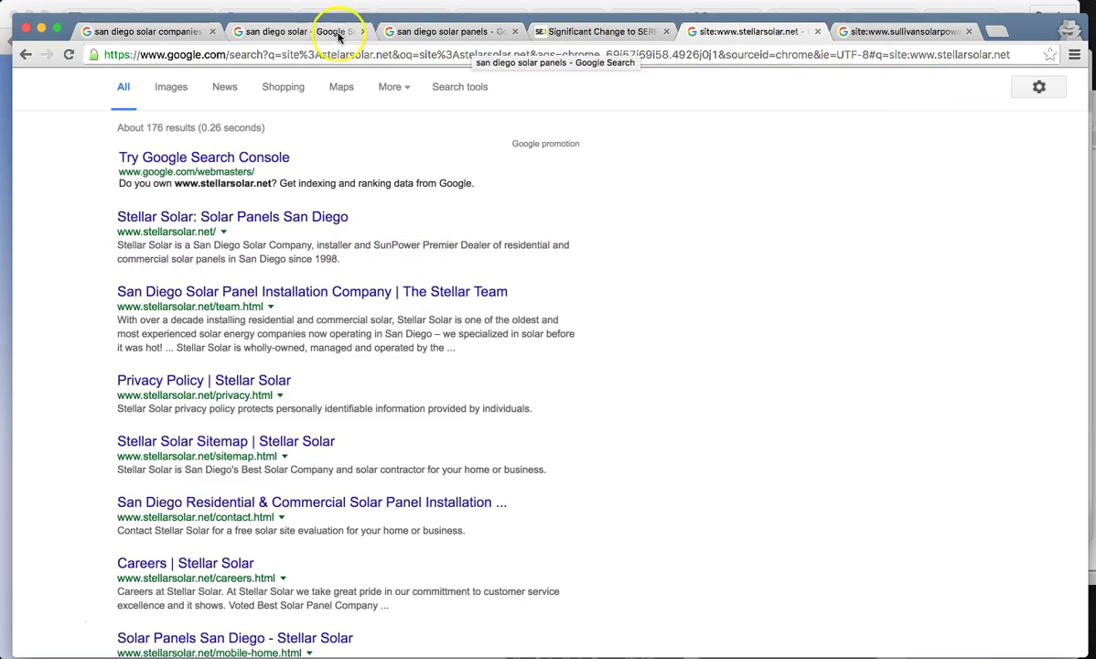
{"action": "left_click", "coordinate": [363, 9]}
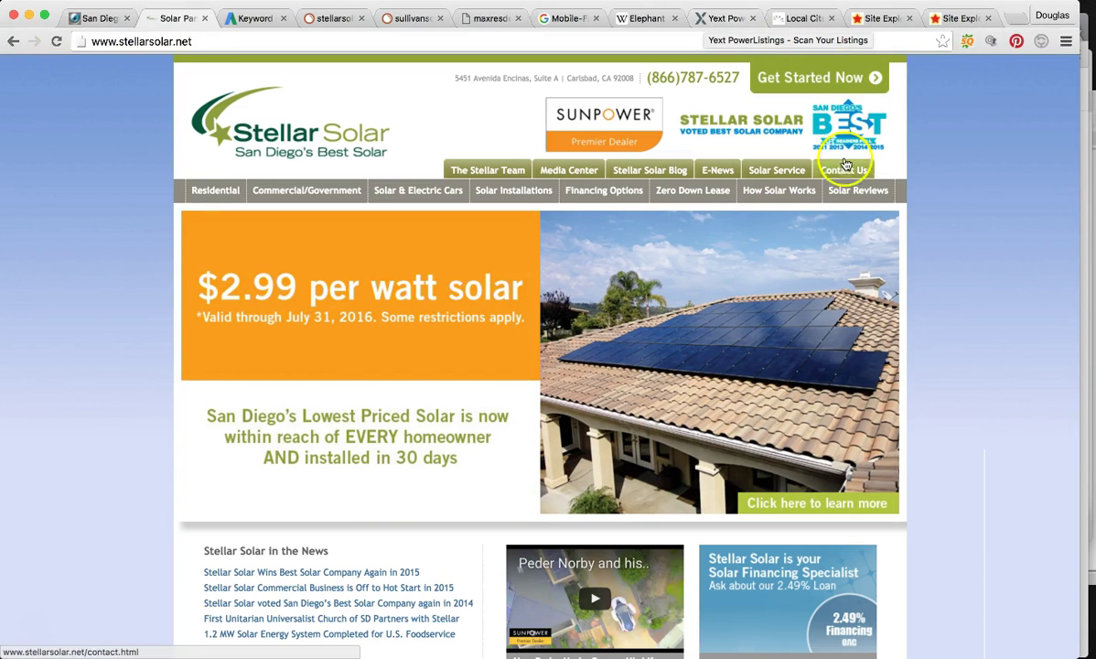
{"action": "left_click", "coordinate": [881, 289]}
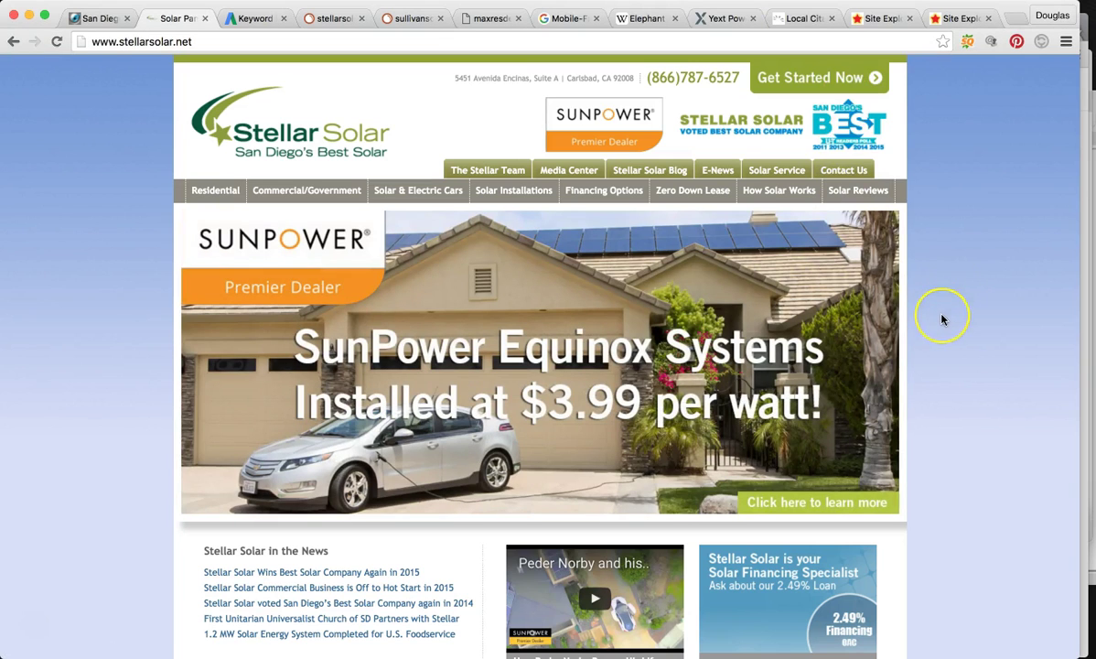
{"action": "scroll", "coordinate": [631, 291], "scroll_direction": "down", "scroll_amount": 4}
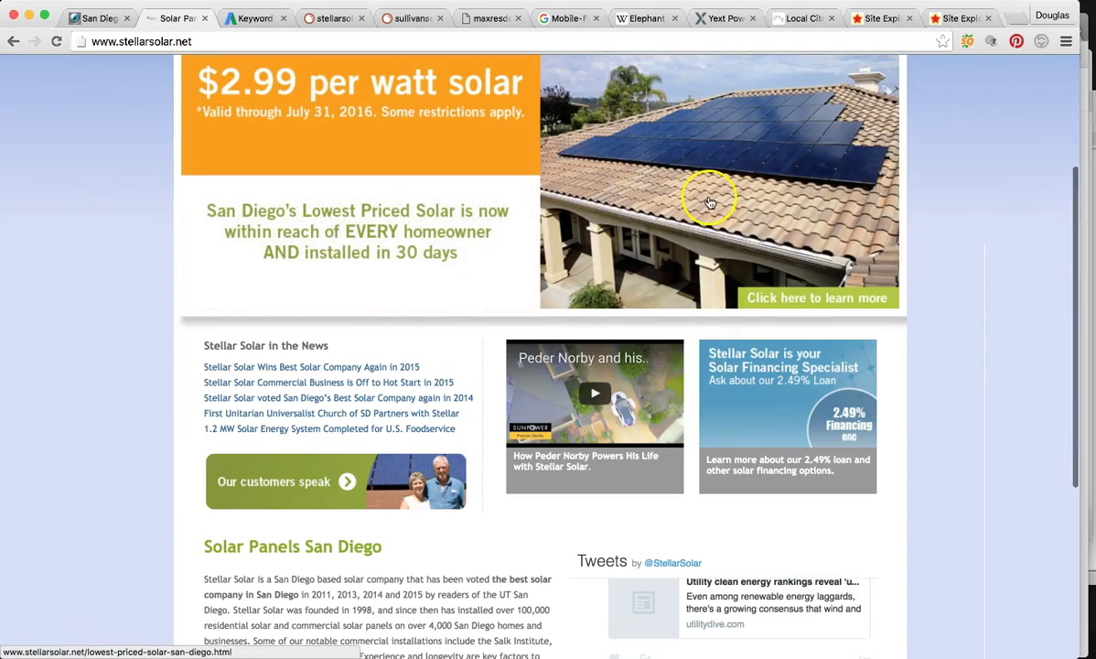
{"action": "scroll", "coordinate": [708, 198], "scroll_direction": "down", "scroll_amount": 6}
{"action": "scroll", "coordinate": [421, 489], "scroll_direction": "up", "scroll_amount": 10}
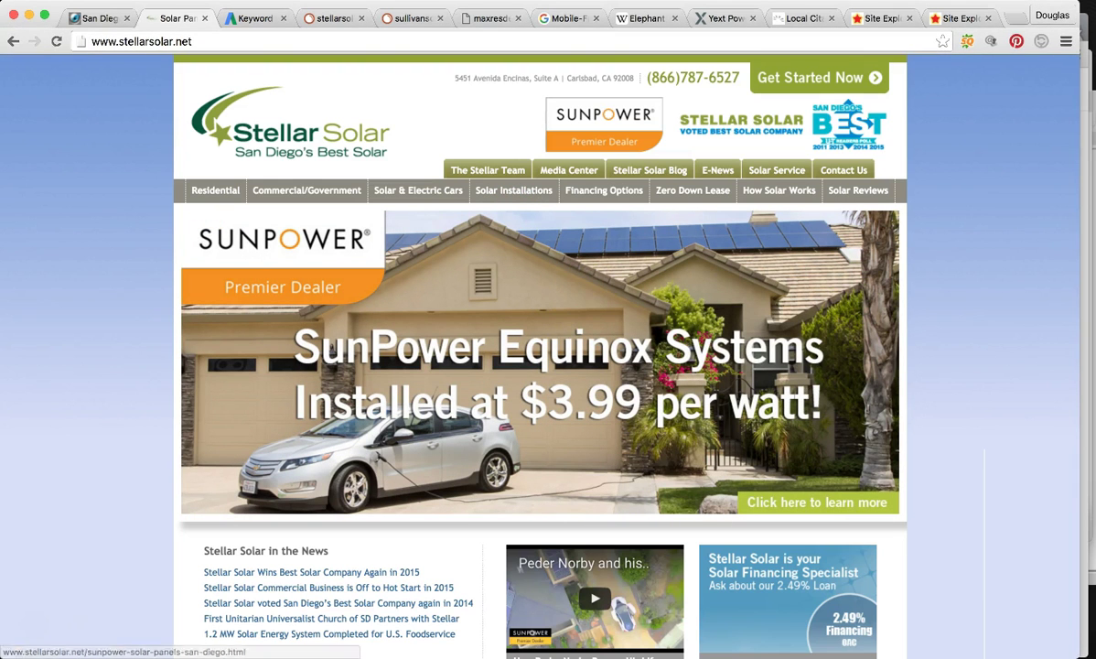
{"action": "left_click", "coordinate": [943, 196]}
{"action": "scroll", "coordinate": [939, 197], "scroll_direction": "down", "scroll_amount": 1}
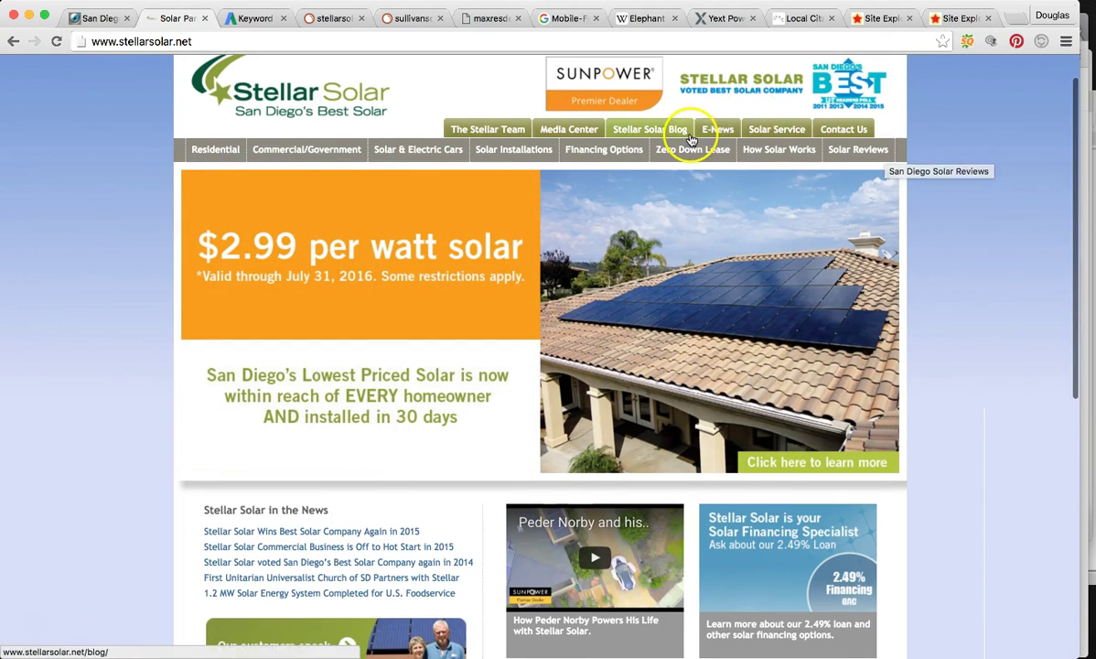
- Open the "san diego solar companies" search results and examine the companies in the local map listings
{"action": "left_click", "coordinate": [1086, 28]}
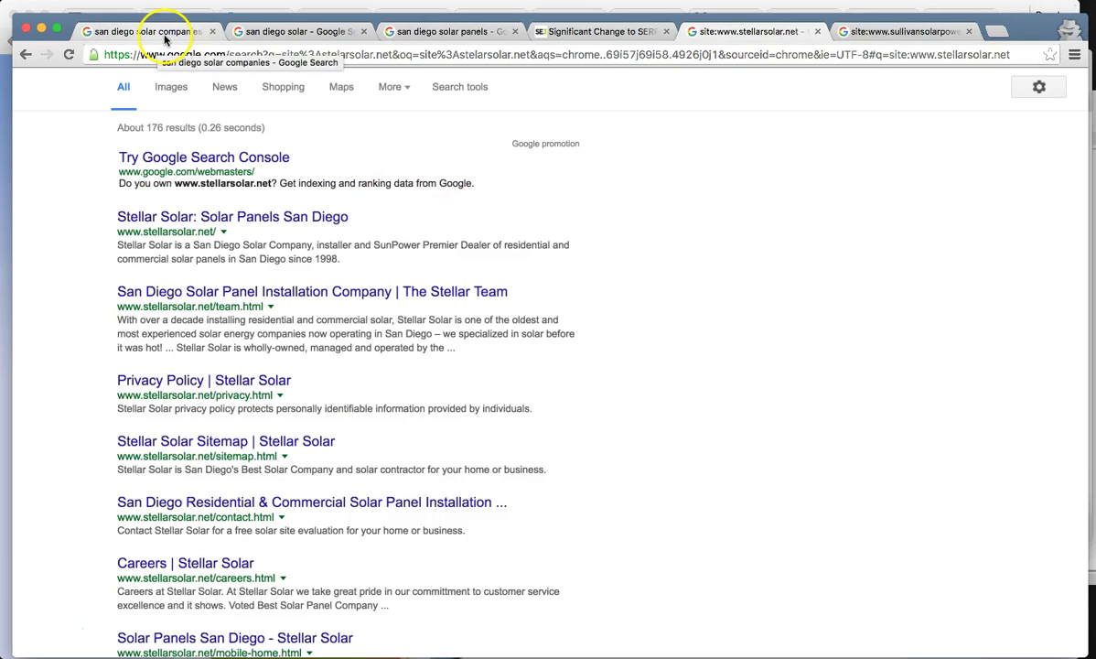
{"action": "left_click", "coordinate": [358, 10]}
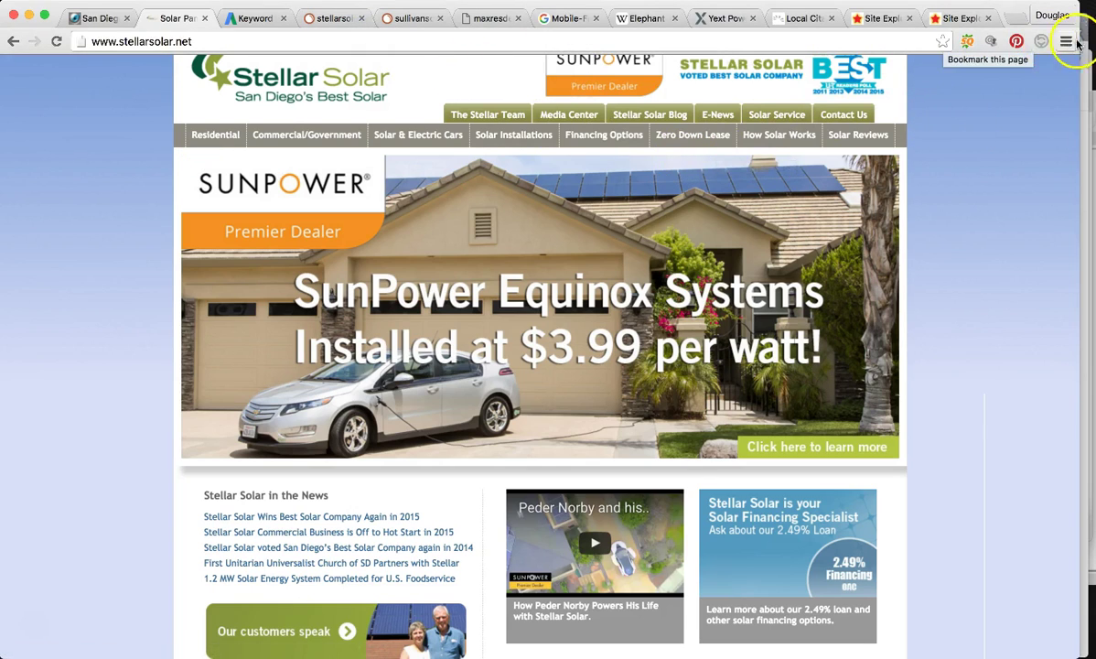
{"action": "left_click", "coordinate": [1087, 82]}
{"action": "left_click", "coordinate": [146, 33]}
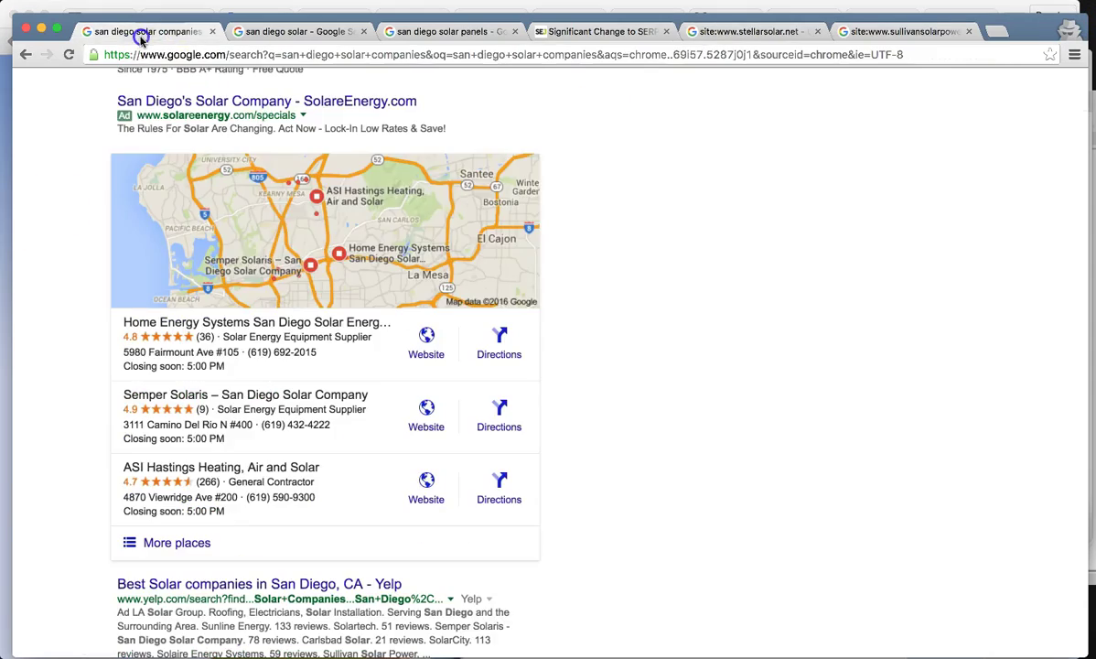
{"action": "scroll", "coordinate": [281, 294], "scroll_direction": "down", "scroll_amount": 3}
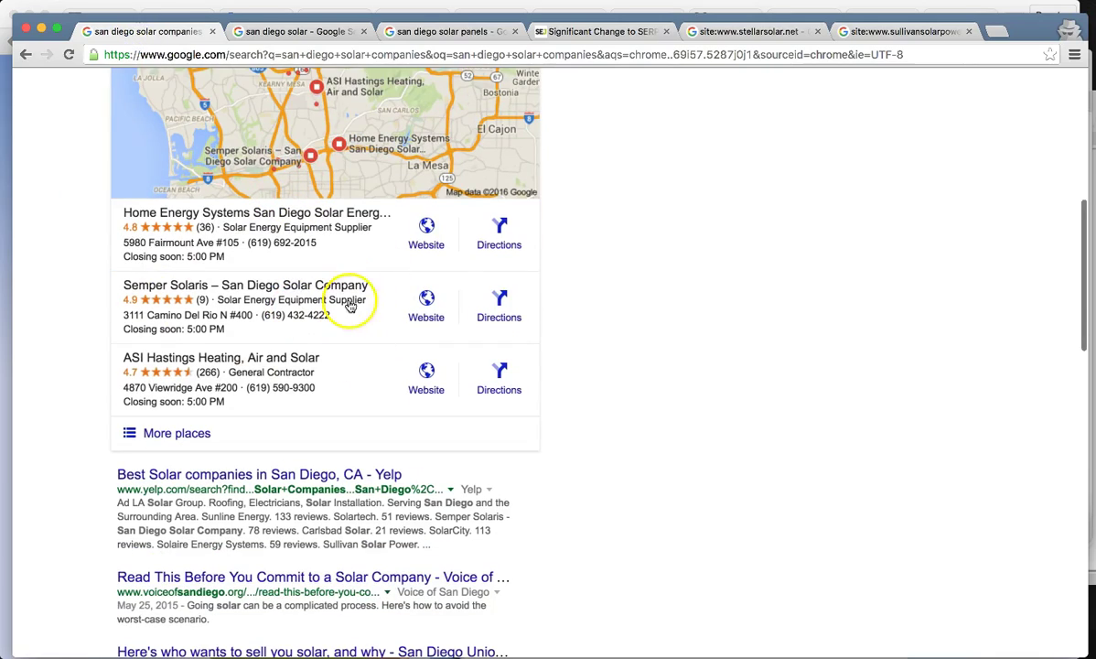
- Examine the local map listings in the "san diego solar" and "san diego solar panels" search results
{"action": "left_click", "coordinate": [294, 31]}
{"action": "scroll", "coordinate": [296, 210], "scroll_direction": "up", "scroll_amount": 3}
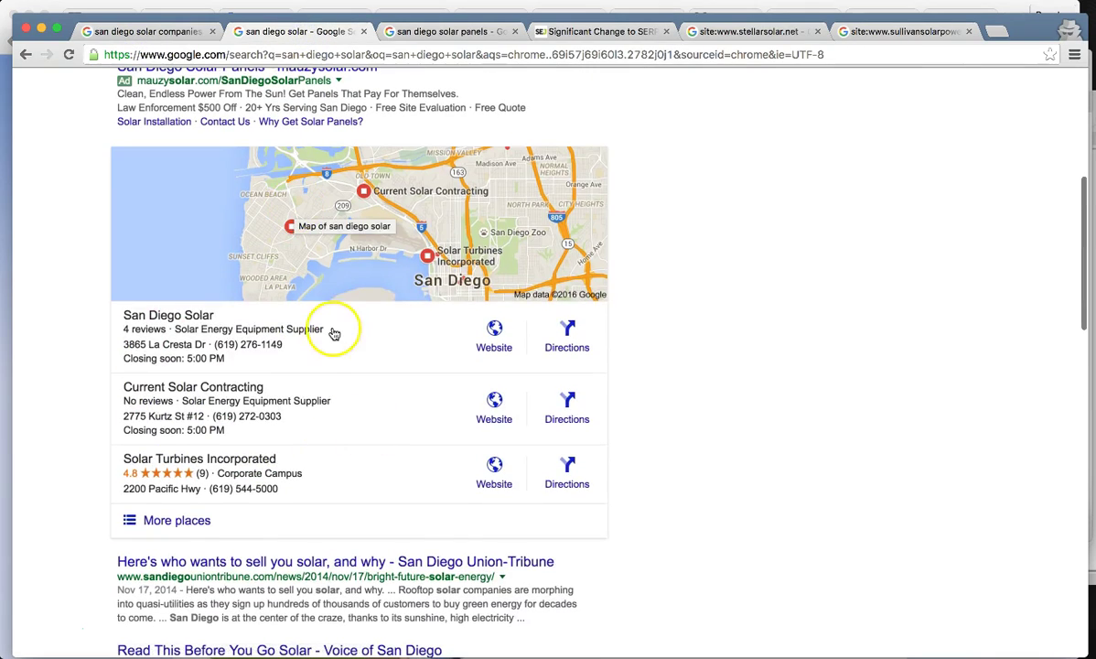
{"action": "left_click", "coordinate": [445, 33]}
{"action": "scroll", "coordinate": [419, 265], "scroll_direction": "down", "scroll_amount": 15}
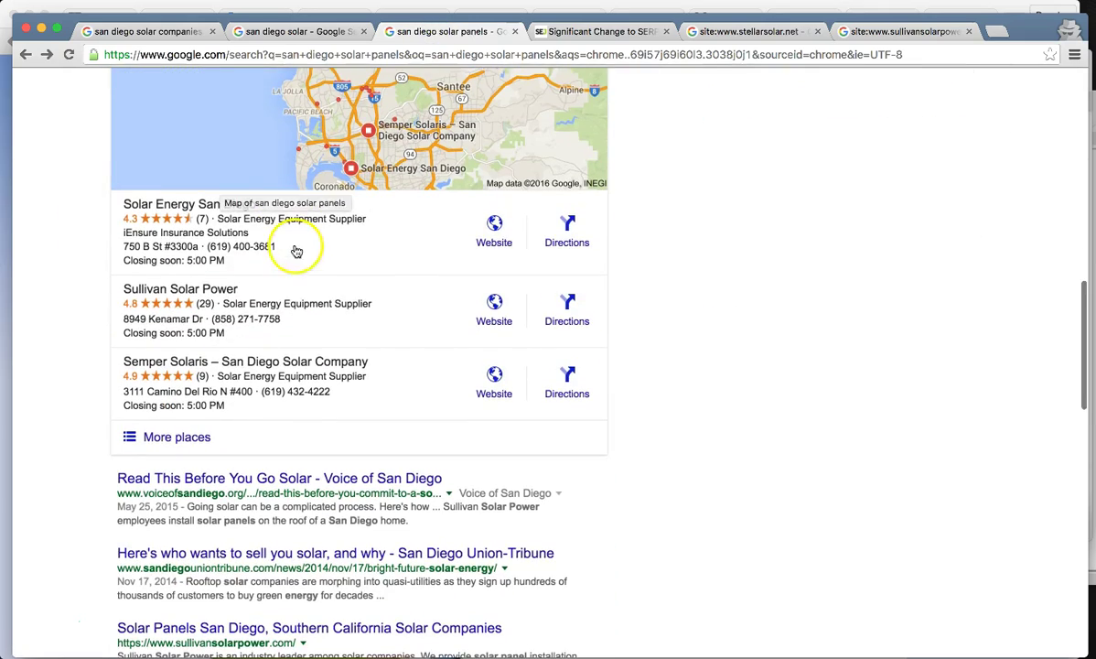
{"action": "scroll", "coordinate": [653, 284], "scroll_direction": "up", "scroll_amount": 6}
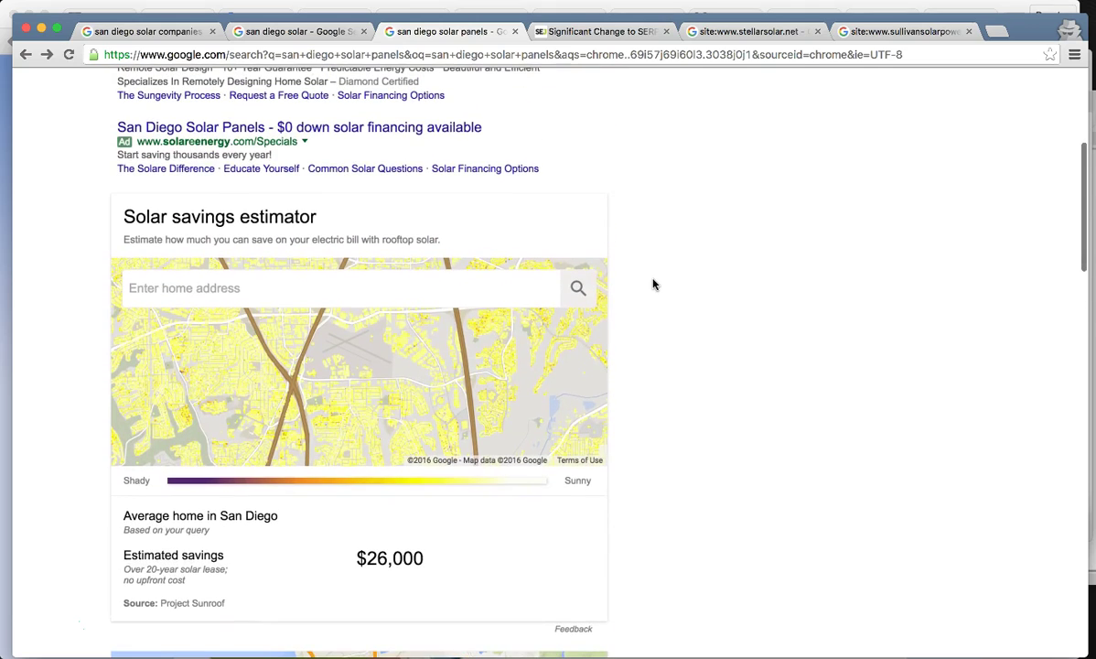
- Open the Yext PowerListings scan results for Stellar Solar and examine the error rate and the business addresses on the first directories
{"action": "left_click", "coordinate": [594, 7]}
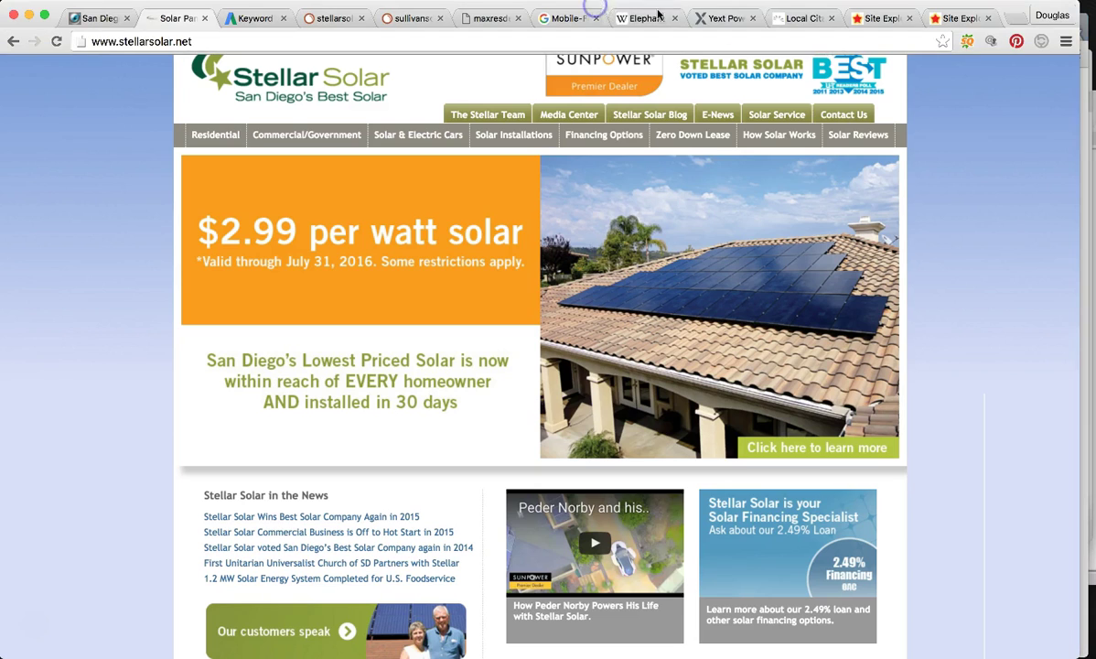
{"action": "left_click", "coordinate": [723, 20]}
{"action": "left_click", "coordinate": [596, 344]}
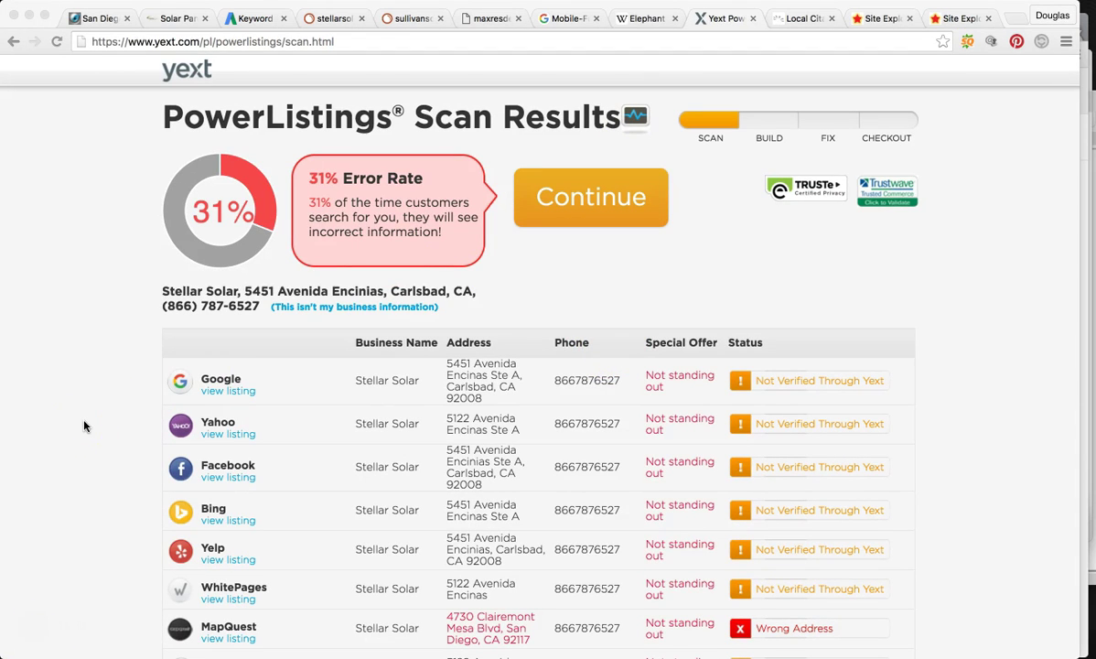
{"action": "scroll", "coordinate": [89, 330], "scroll_direction": "down", "scroll_amount": 1}
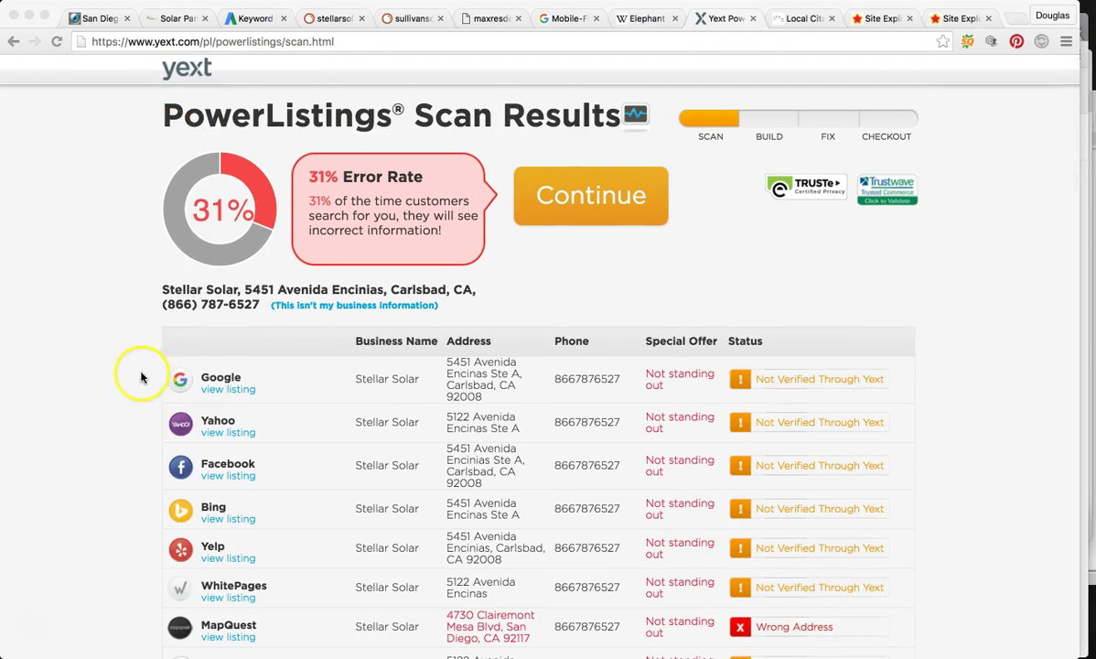
{"action": "scroll", "coordinate": [101, 380], "scroll_direction": "down", "scroll_amount": 2}
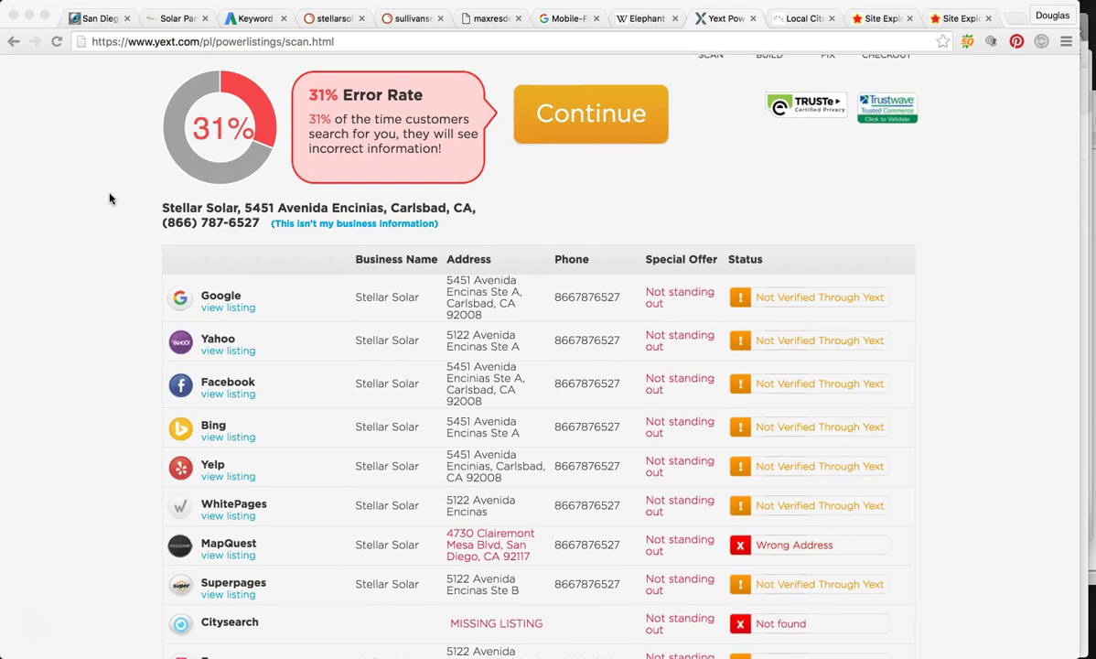
{"action": "scroll", "coordinate": [113, 231], "scroll_direction": "down", "scroll_amount": 3}
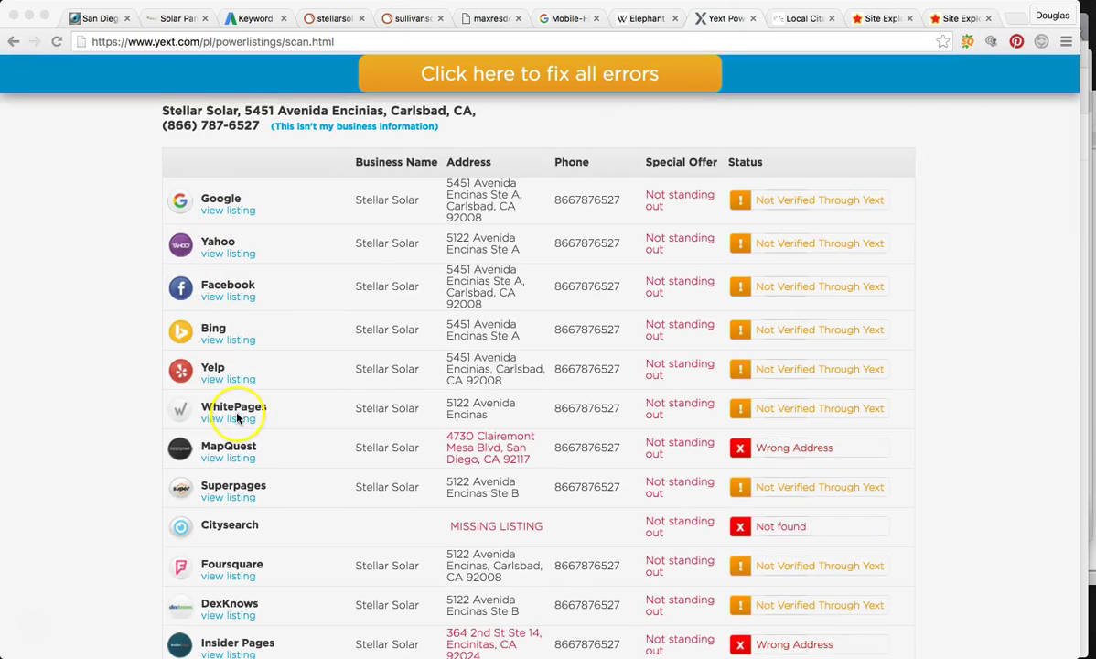
{"action": "scroll", "coordinate": [234, 468], "scroll_direction": "up", "scroll_amount": 5}
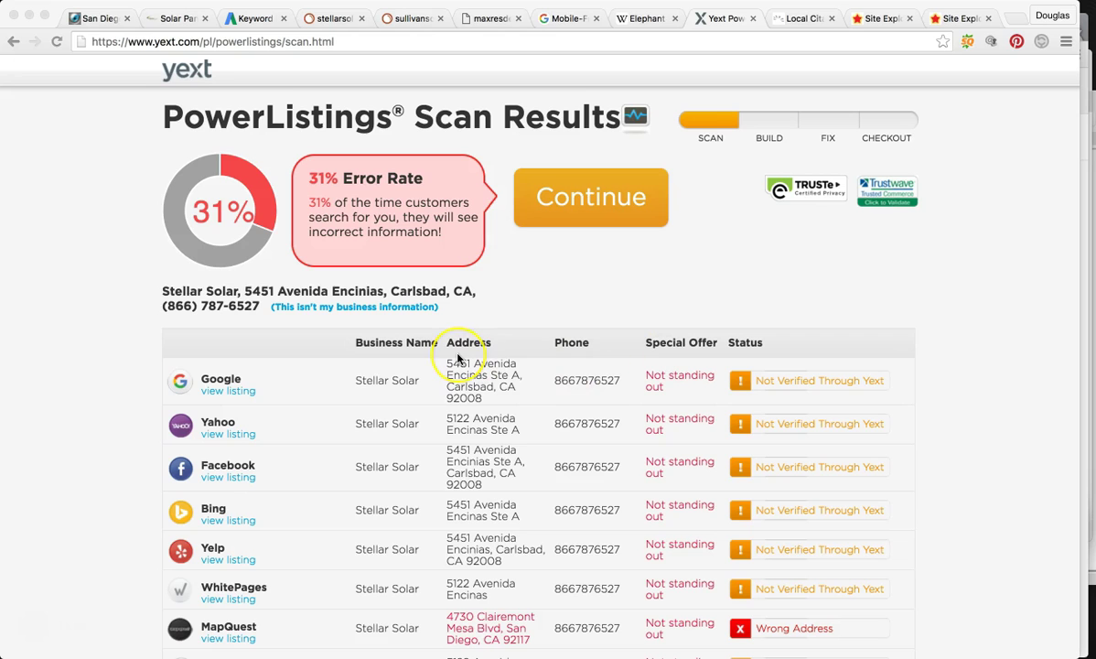
{"action": "scroll", "coordinate": [456, 358], "scroll_direction": "down", "scroll_amount": 2}
{"action": "scroll", "coordinate": [457, 358], "scroll_direction": "up", "scroll_amount": 2}
{"action": "scroll", "coordinate": [953, 205], "scroll_direction": "down", "scroll_amount": 2}
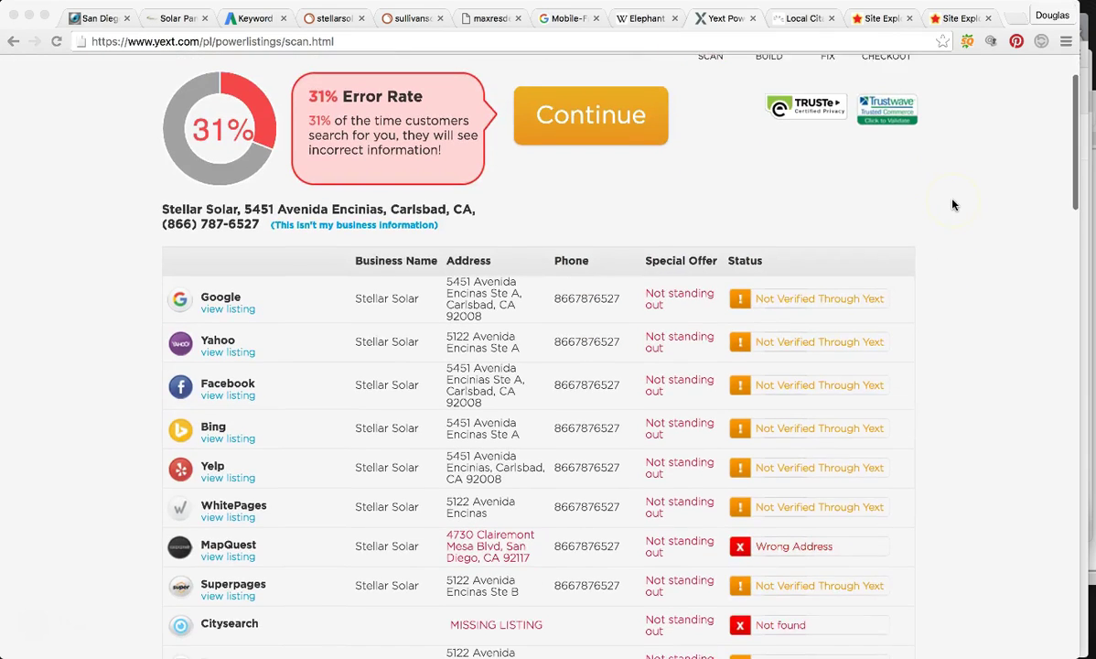
- Examine the business name, address and status columns for the first directories in the Yext scan results, from Google to MerchantCircle
{"action": "scroll", "coordinate": [953, 205], "scroll_direction": "down", "scroll_amount": 4}
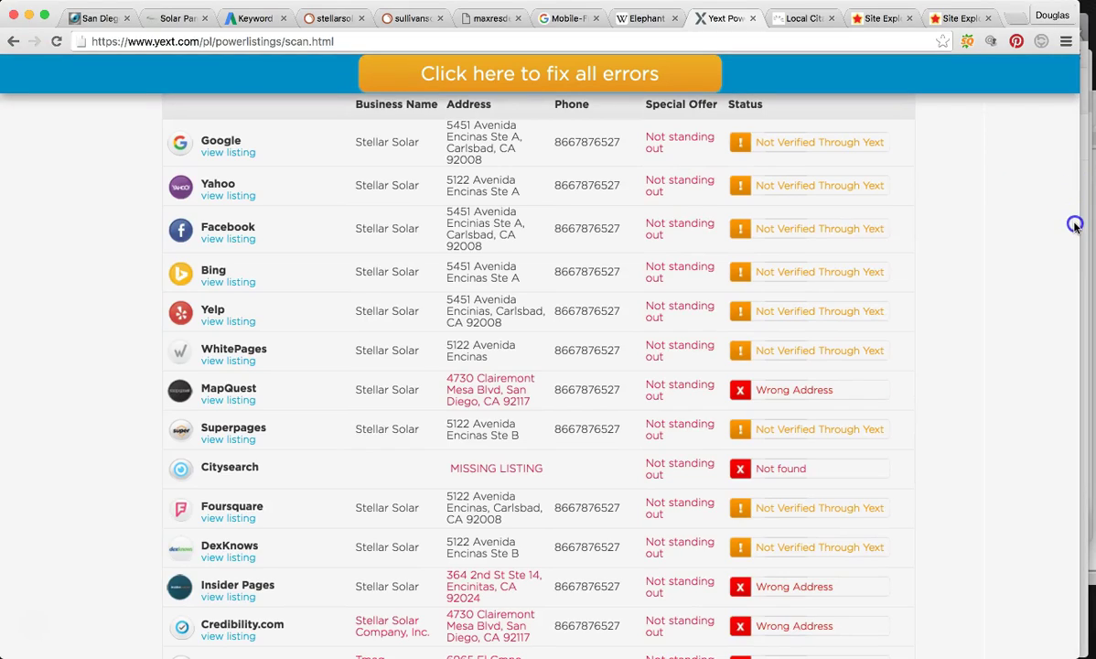
{"action": "scroll", "coordinate": [929, 280], "scroll_direction": "down", "scroll_amount": 3}
{"action": "scroll", "coordinate": [930, 281], "scroll_direction": "up", "scroll_amount": 8}
{"action": "scroll", "coordinate": [930, 281], "scroll_direction": "down", "scroll_amount": 2}
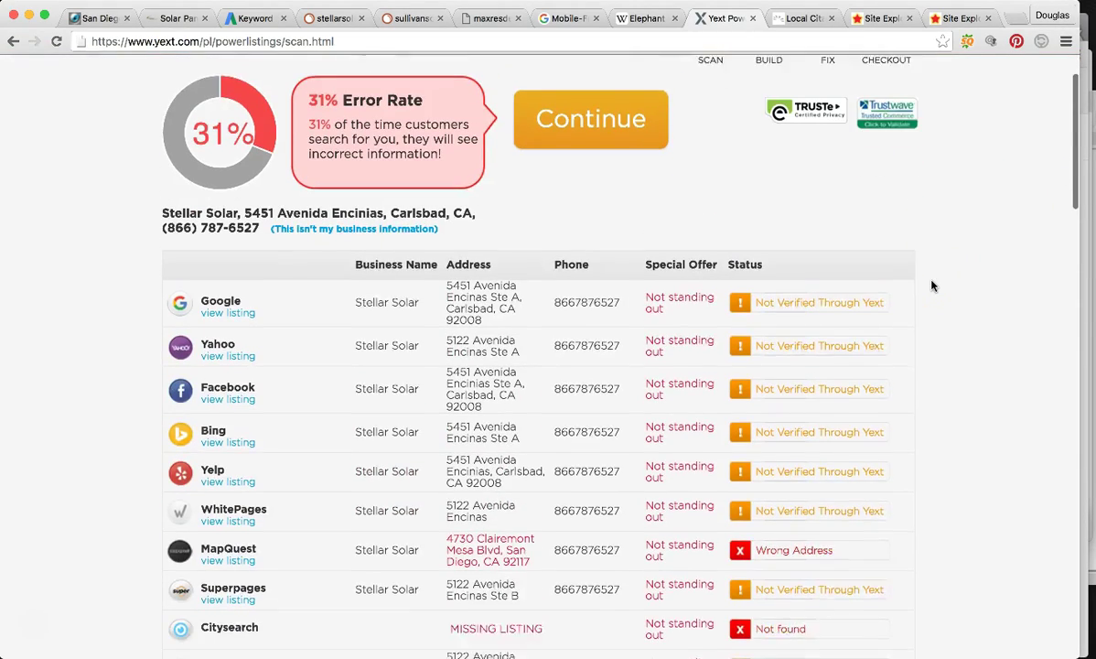
{"action": "scroll", "coordinate": [924, 286], "scroll_direction": "down", "scroll_amount": 4}
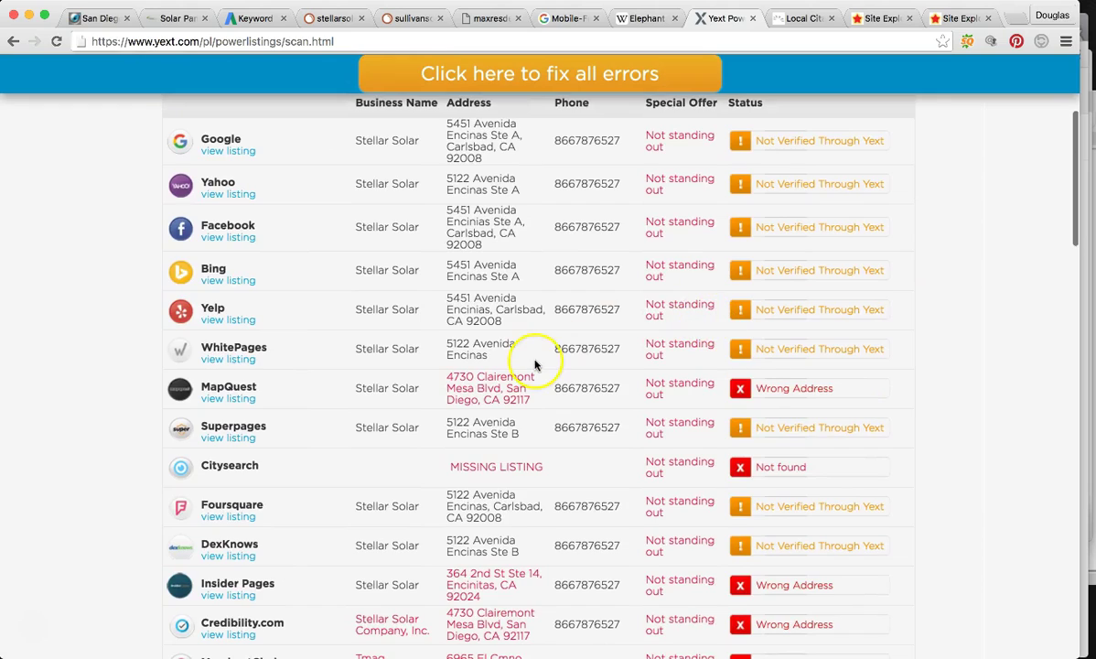
{"action": "scroll", "coordinate": [534, 363], "scroll_direction": "up", "scroll_amount": 2}
{"action": "scroll", "coordinate": [501, 459], "scroll_direction": "down", "scroll_amount": 3}
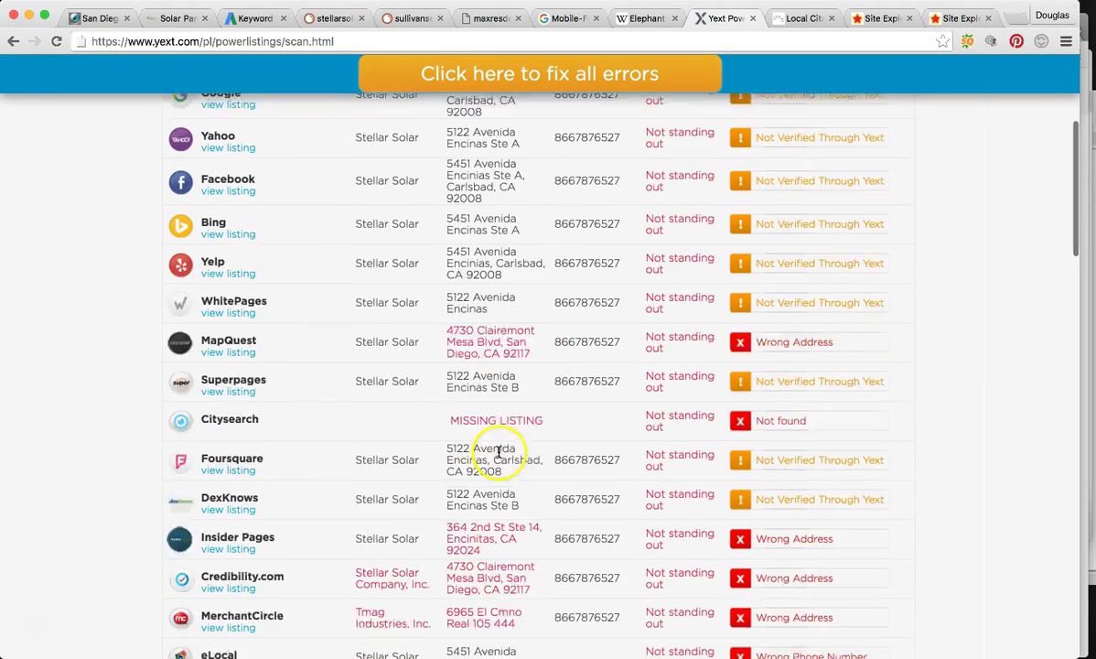
{"action": "scroll", "coordinate": [590, 389], "scroll_direction": "down", "scroll_amount": 5}
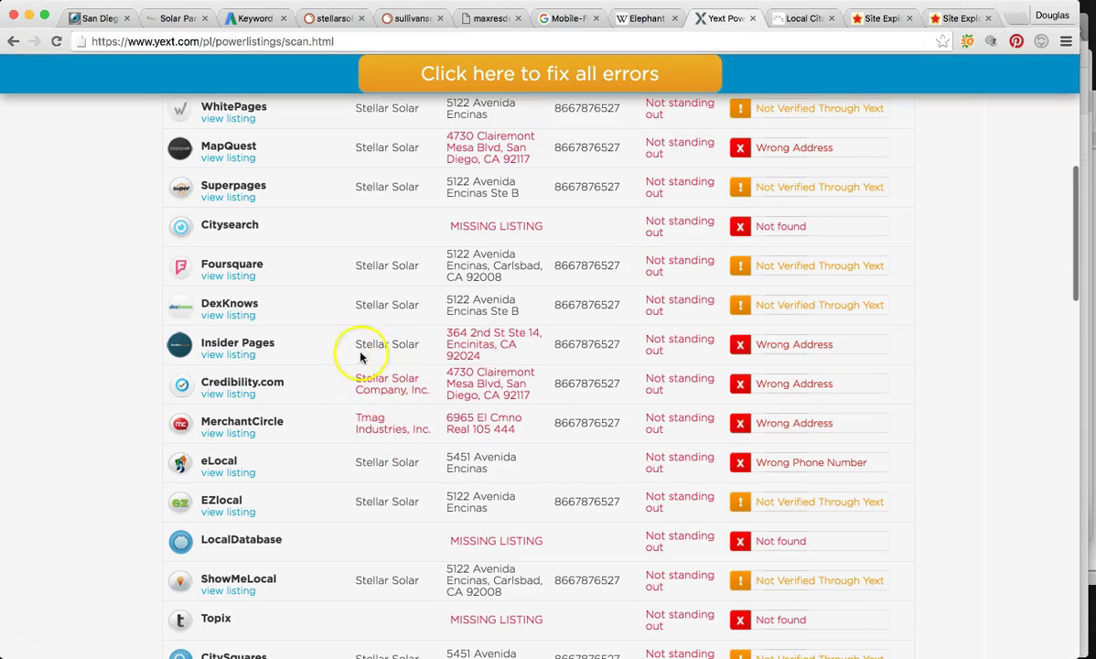
- Examine the remaining Yext directories through Around Me for missing listings, wrong addresses and wrong phone numbers, and return to the error rate summary
{"action": "scroll", "coordinate": [457, 394], "scroll_direction": "down", "scroll_amount": 5}
{"action": "scroll", "coordinate": [486, 498], "scroll_direction": "down", "scroll_amount": 5}
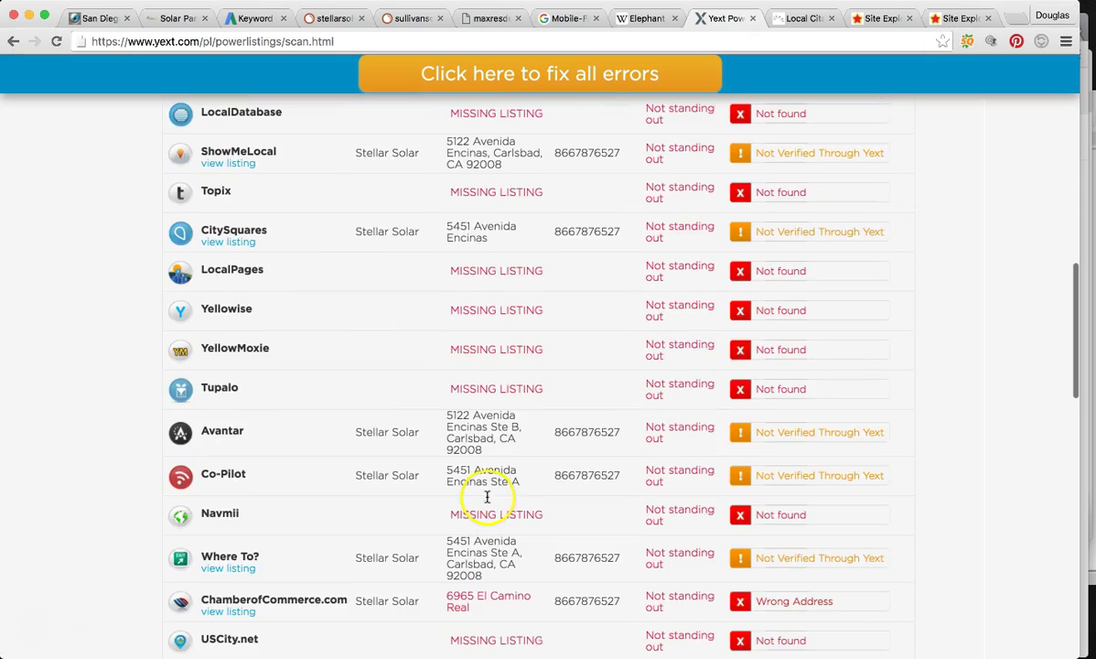
{"action": "scroll", "coordinate": [560, 311], "scroll_direction": "down", "scroll_amount": 4}
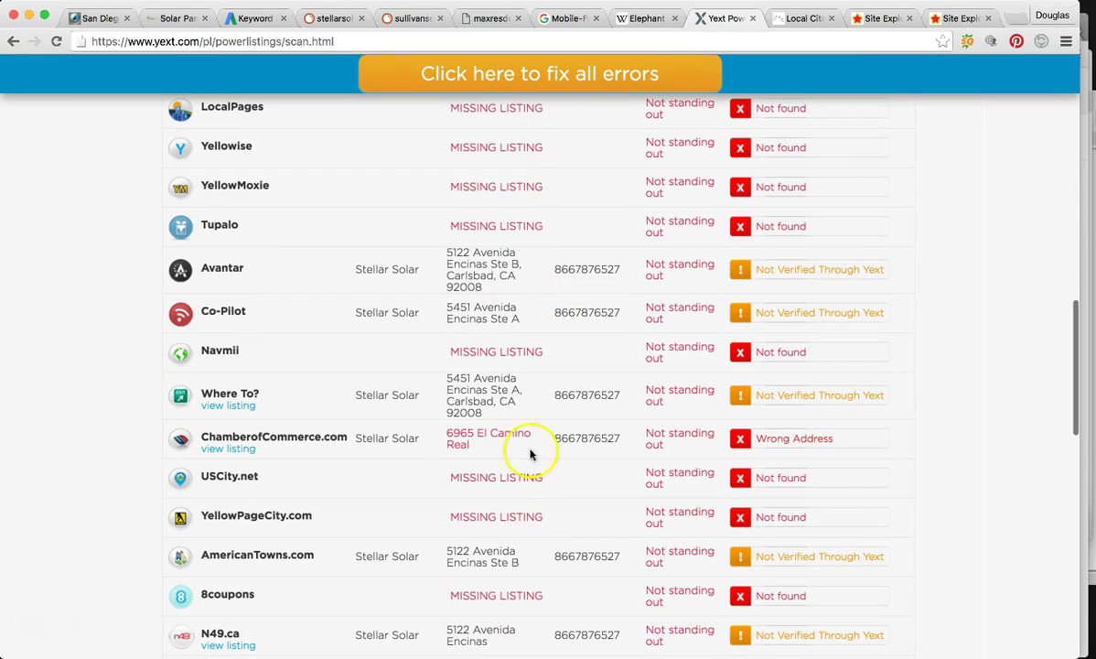
{"action": "scroll", "coordinate": [451, 497], "scroll_direction": "down", "scroll_amount": 4}
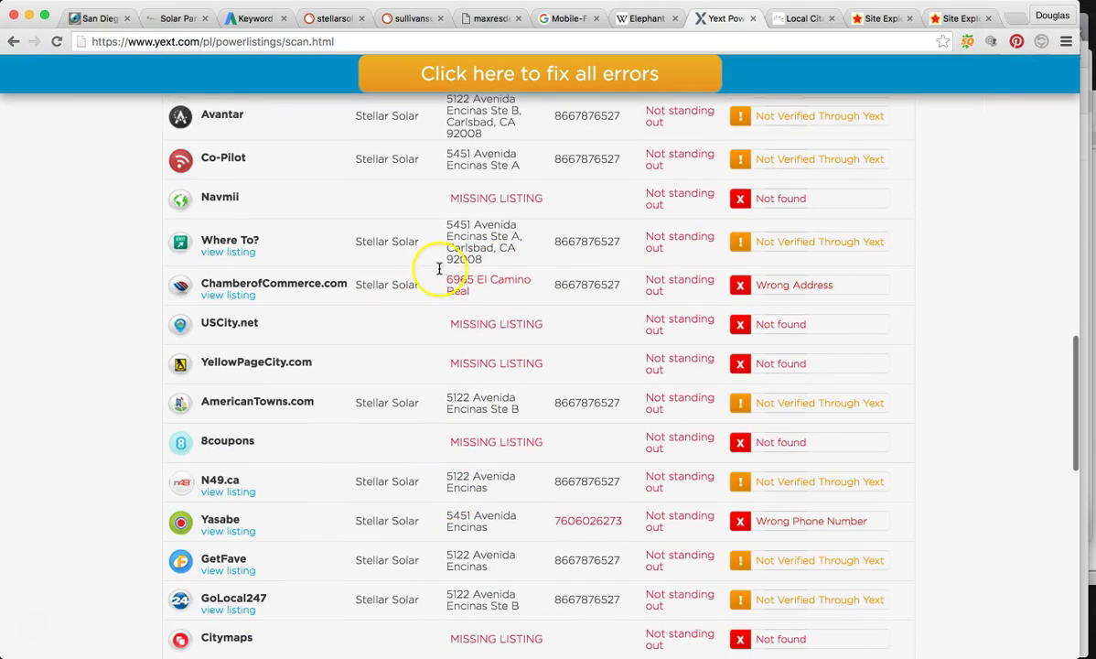
{"action": "scroll", "coordinate": [457, 382], "scroll_direction": "down", "scroll_amount": 6}
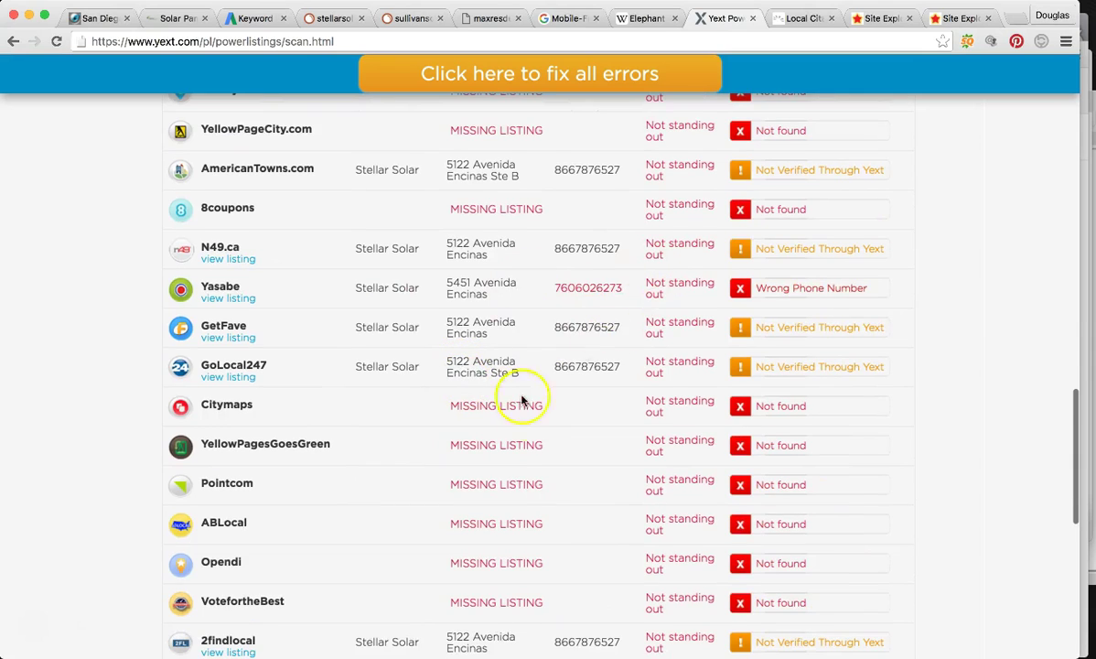
{"action": "scroll", "coordinate": [526, 403], "scroll_direction": "down", "scroll_amount": 4}
{"action": "scroll", "coordinate": [594, 458], "scroll_direction": "down", "scroll_amount": 8}
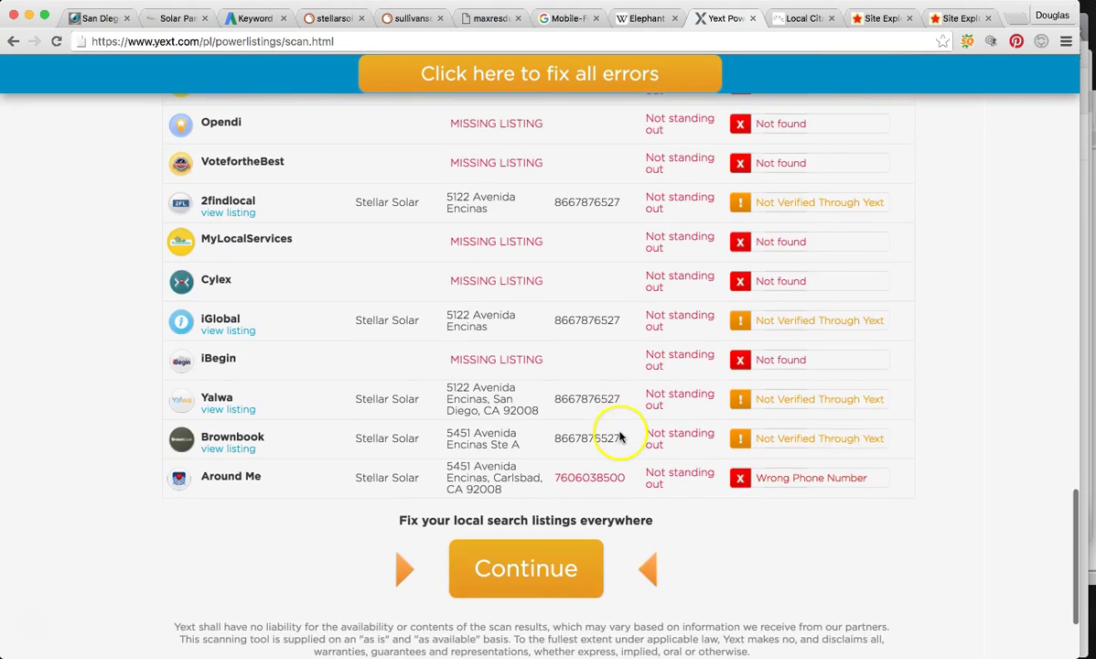
{"action": "left_click_drag", "start_coordinate": [1070, 531], "coordinate": [1072, 73]}
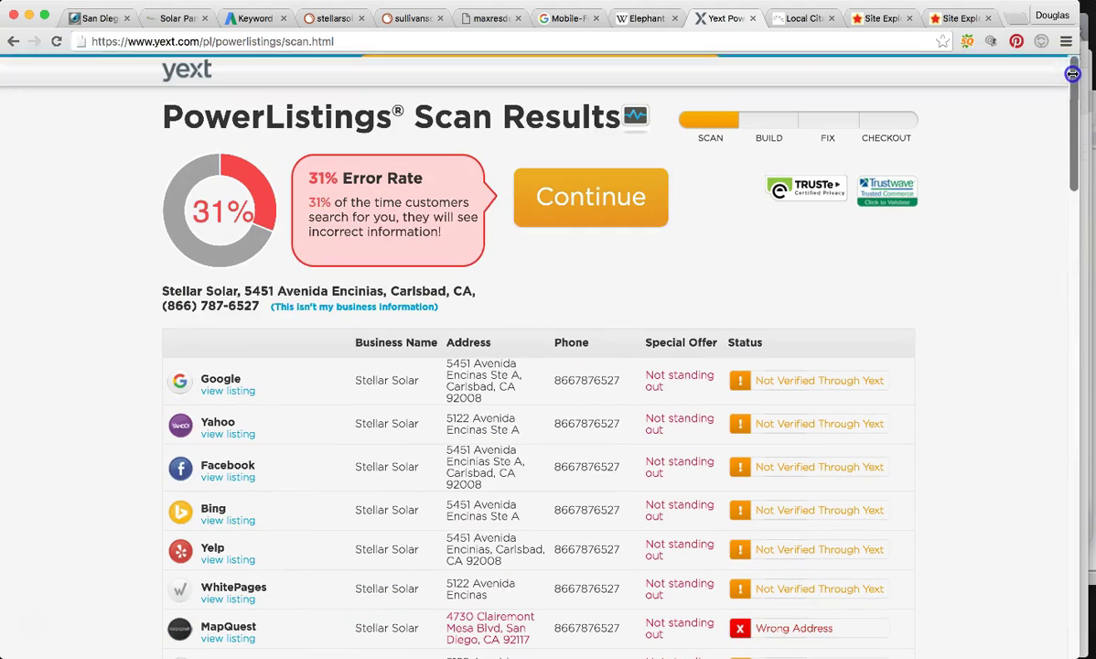
{"action": "left_click", "coordinate": [946, 286]}
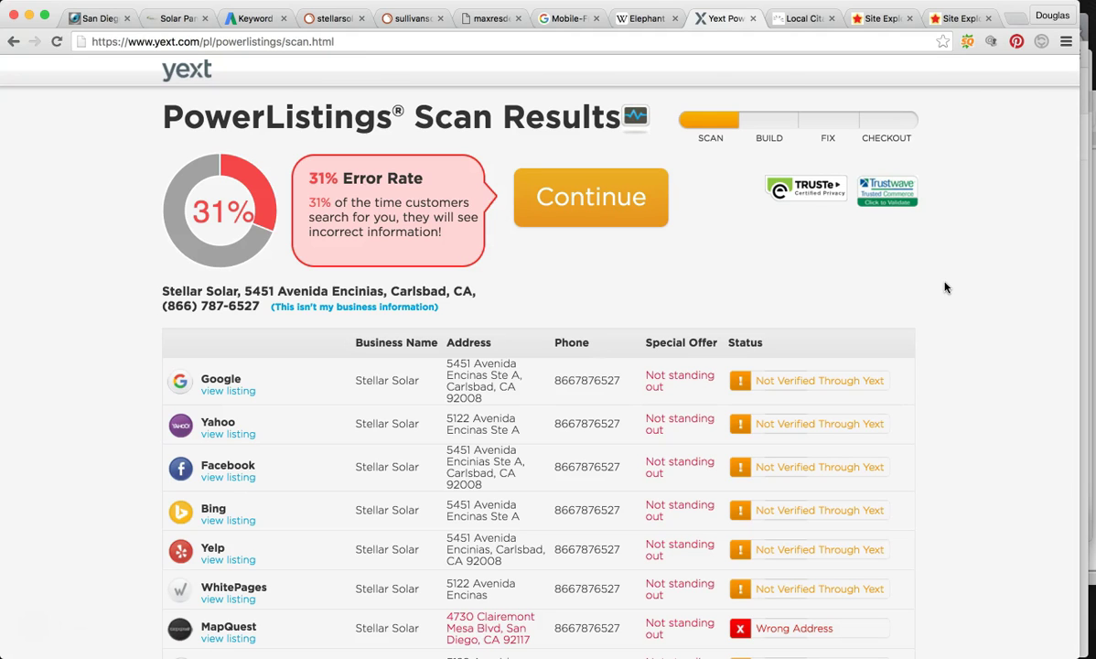
- Open the "san diego solar companies" search results and examine the local map listings
{"action": "left_click", "coordinate": [1084, 32]}
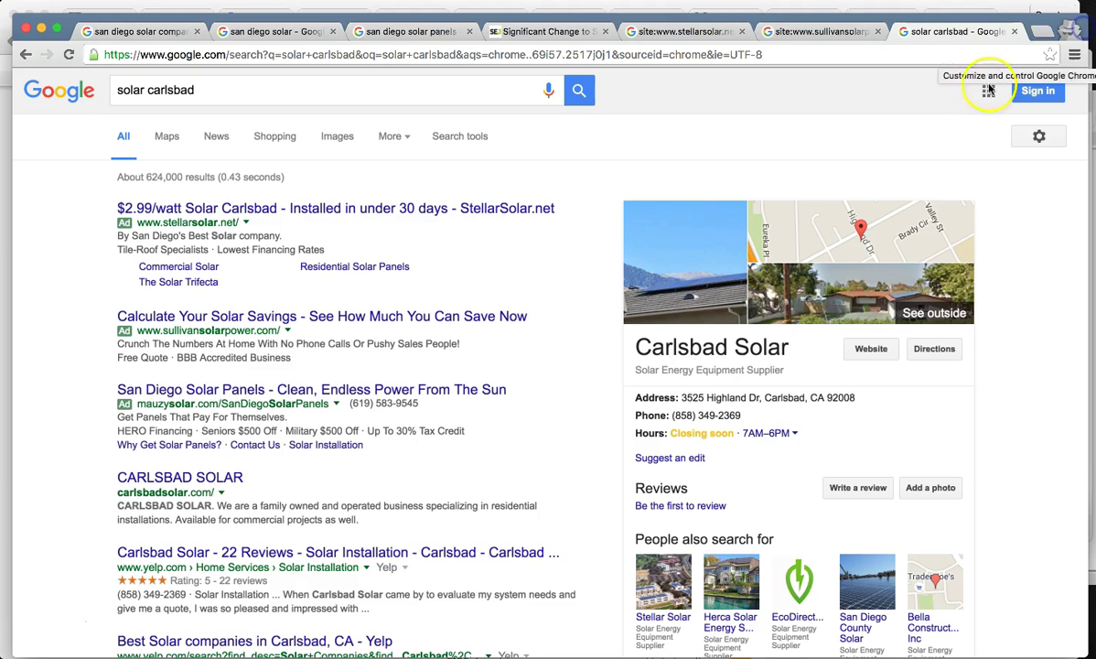
{"action": "left_click", "coordinate": [161, 34]}
{"action": "scroll", "coordinate": [243, 220], "scroll_direction": "up", "scroll_amount": 2}
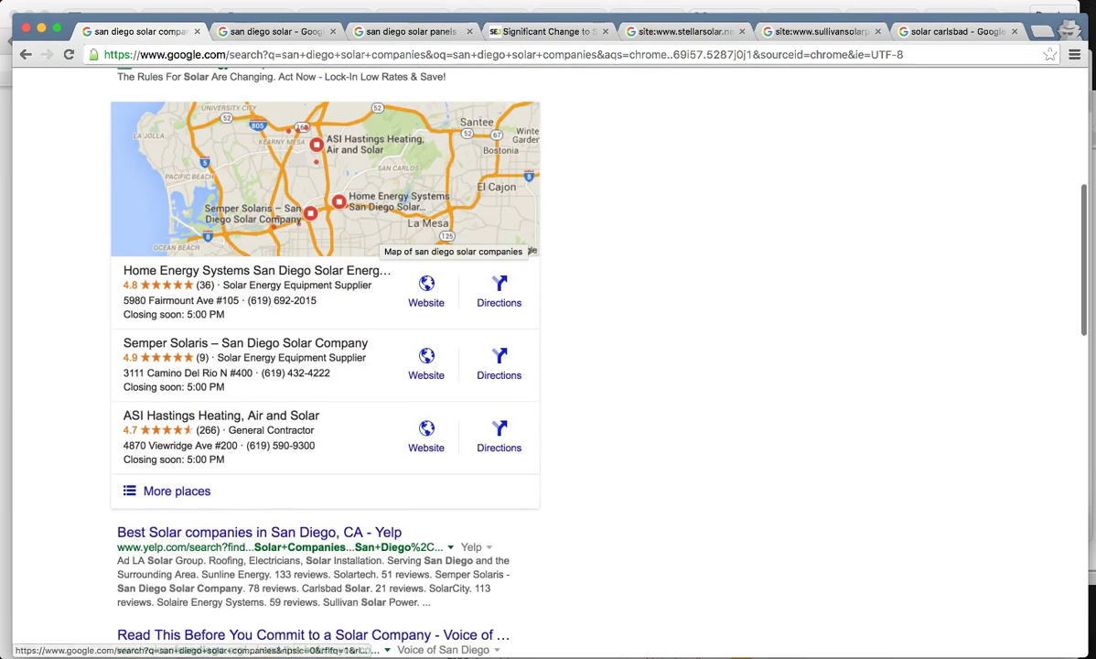
- Return to the Yext PowerListings scan results and recheck Stellar Solar's directory listings and error rate summary
{"action": "left_click", "coordinate": [651, 9]}
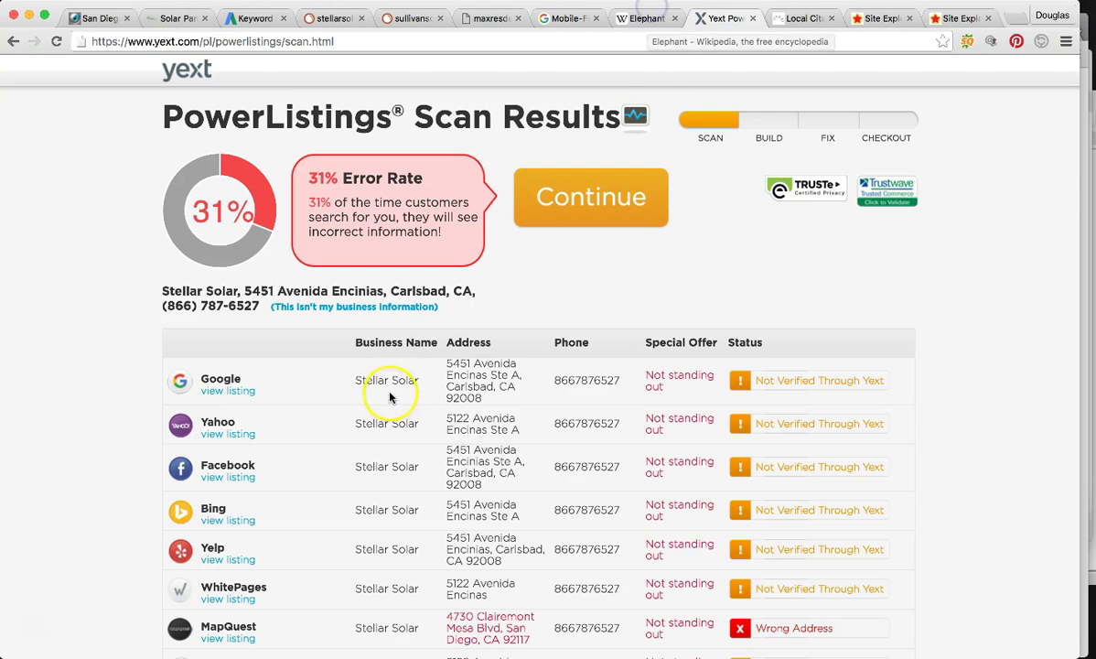
{"action": "scroll", "coordinate": [406, 395], "scroll_direction": "down", "scroll_amount": 2}
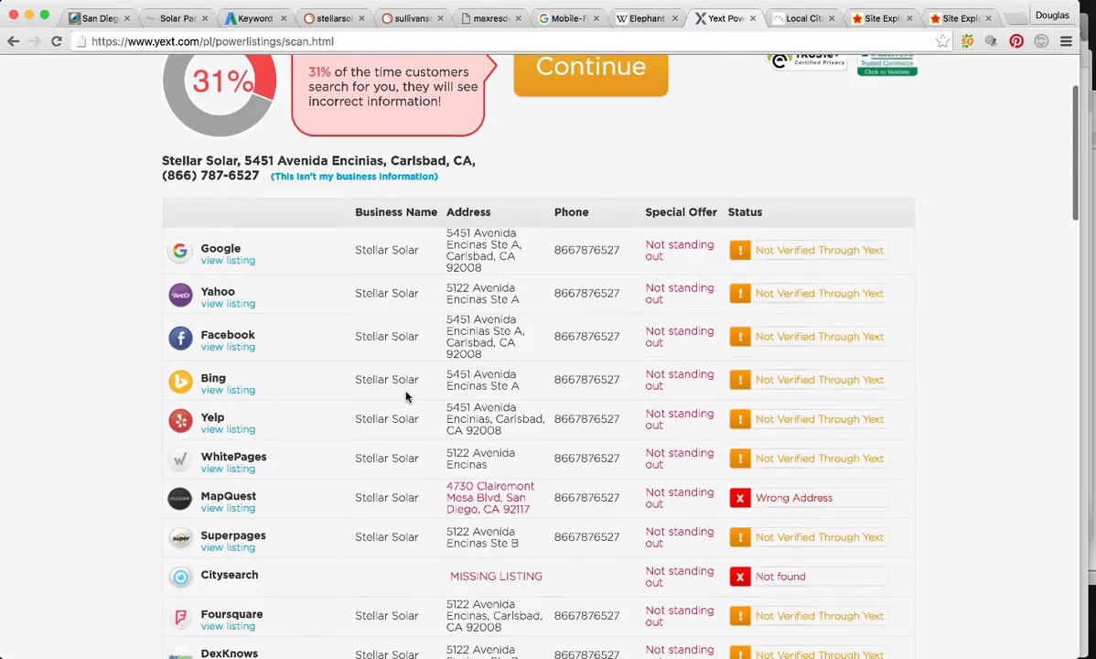
{"action": "scroll", "coordinate": [407, 395], "scroll_direction": "down", "scroll_amount": 5}
{"action": "scroll", "coordinate": [406, 393], "scroll_direction": "down", "scroll_amount": 2}
{"action": "scroll", "coordinate": [406, 393], "scroll_direction": "up", "scroll_amount": 10}
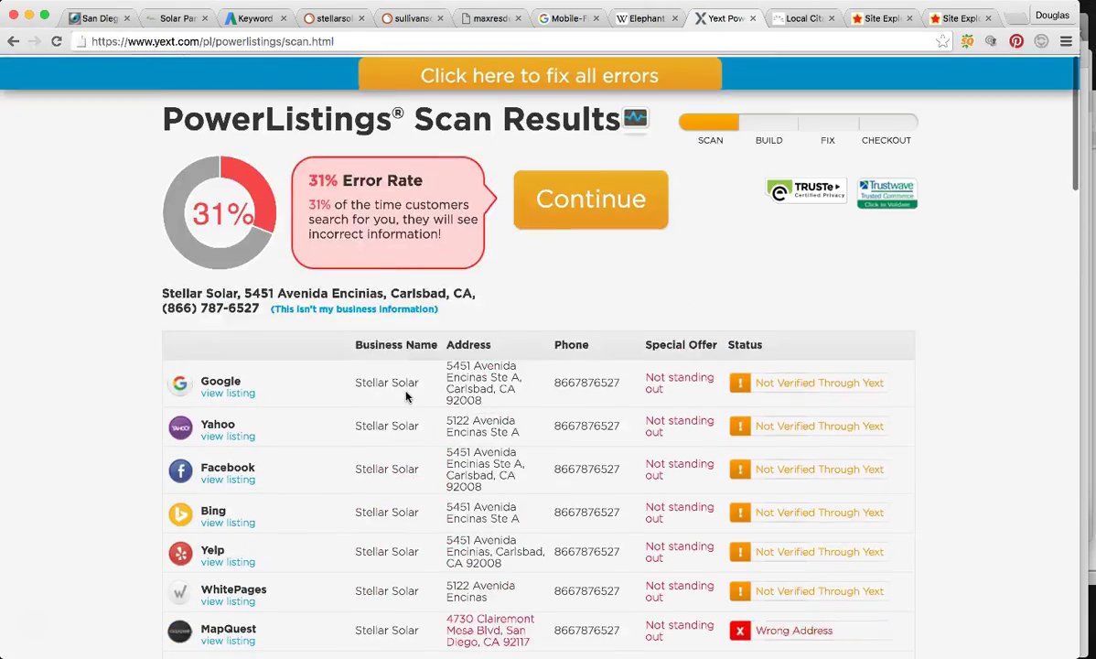
{"action": "left_click", "coordinate": [519, 296]}
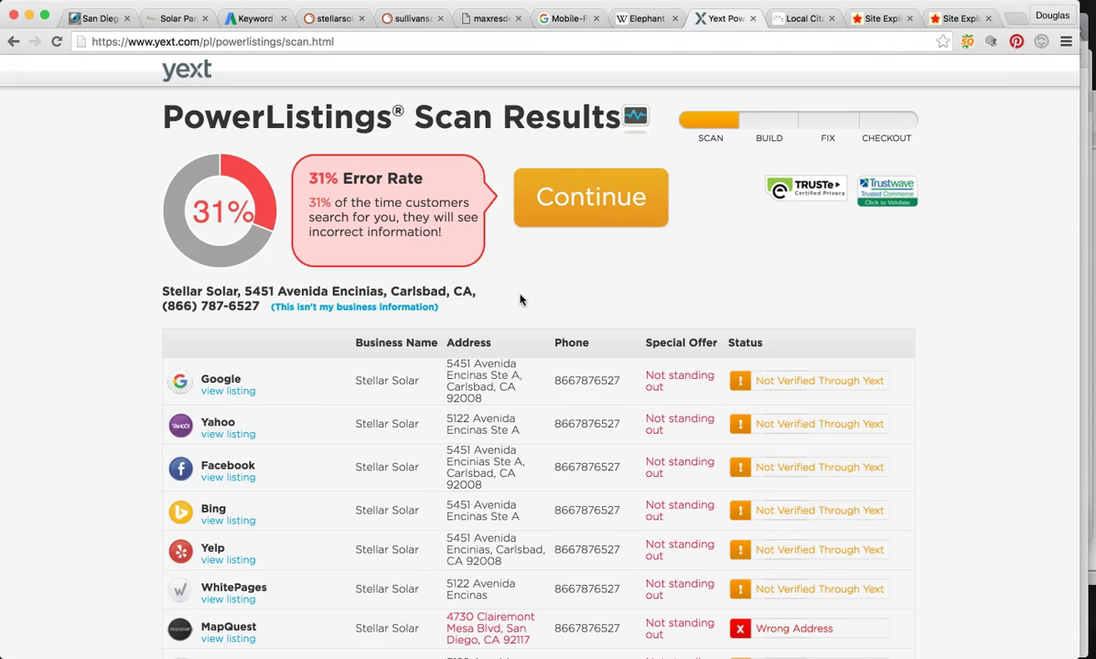
- Open the "san diego solar panels" search results and examine the companies in the local map listings
{"action": "left_click", "coordinate": [1086, 20]}
{"action": "left_click", "coordinate": [389, 32]}
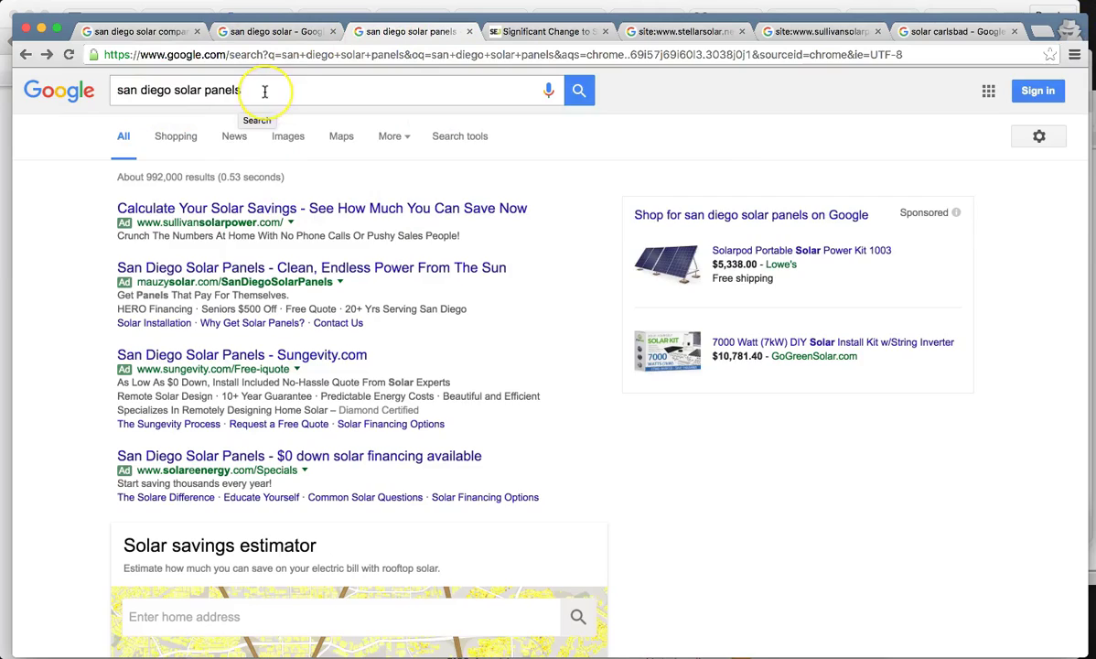
{"action": "scroll", "coordinate": [265, 93], "scroll_direction": "down", "scroll_amount": 3}
{"action": "scroll", "coordinate": [265, 93], "scroll_direction": "down", "scroll_amount": 3}
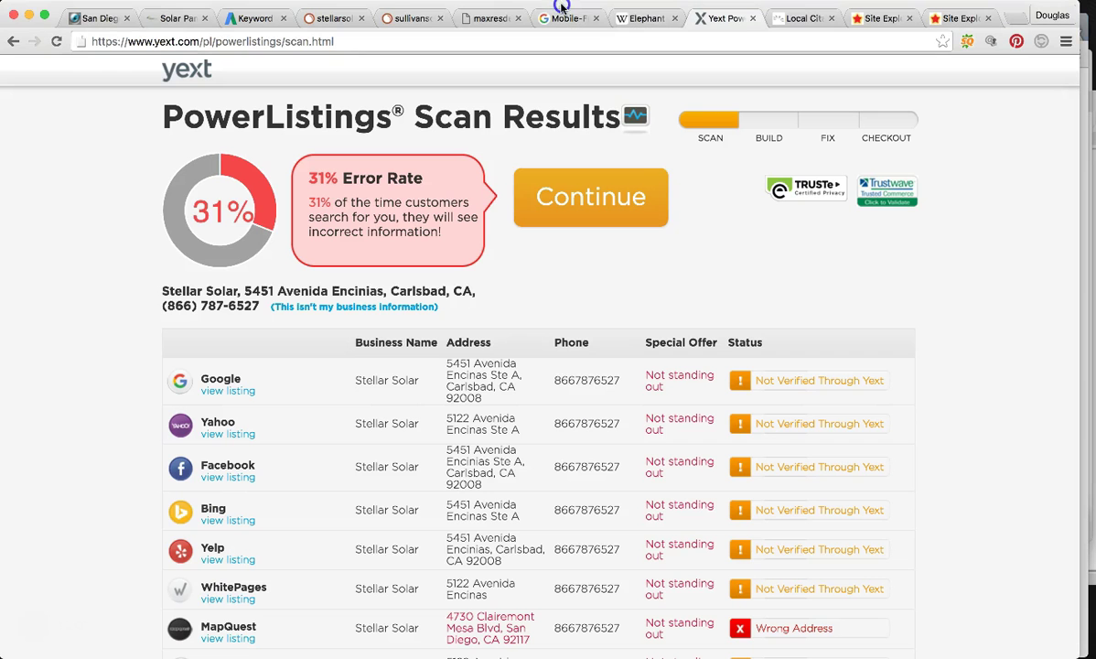
- Open the Whitespark Local Citation Finder search results and compare the citation sources for Sullivan Solar Power and Stellar Solar
{"action": "left_click", "coordinate": [791, 20]}
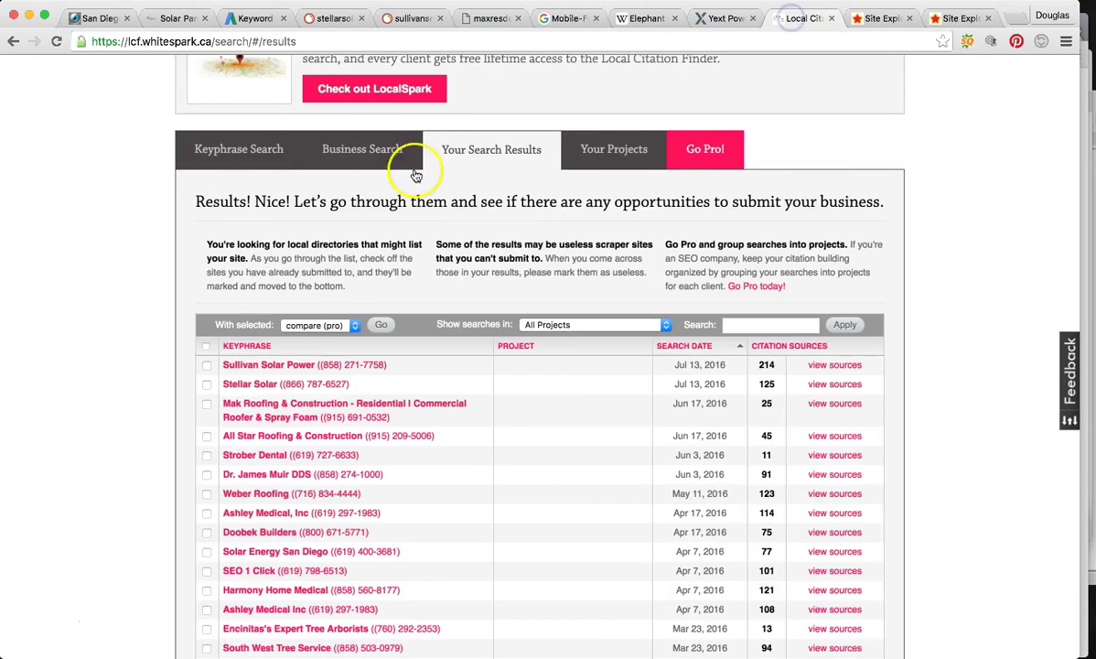
{"action": "scroll", "coordinate": [961, 217], "scroll_direction": "up", "scroll_amount": 3}
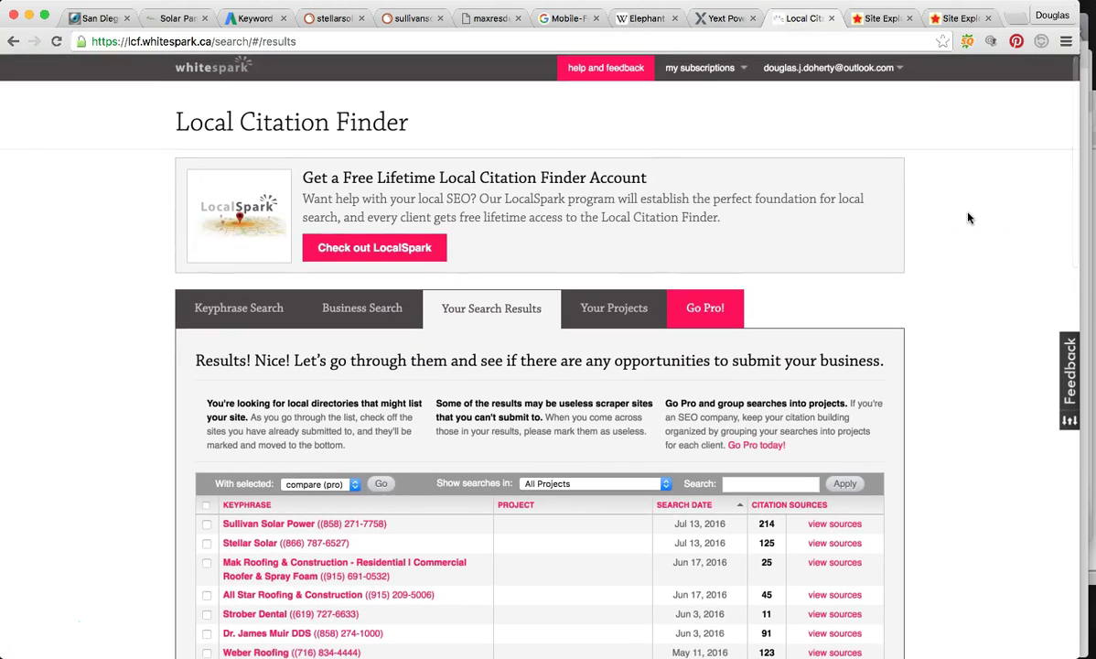
{"action": "scroll", "coordinate": [1030, 375], "scroll_direction": "down", "scroll_amount": 3}
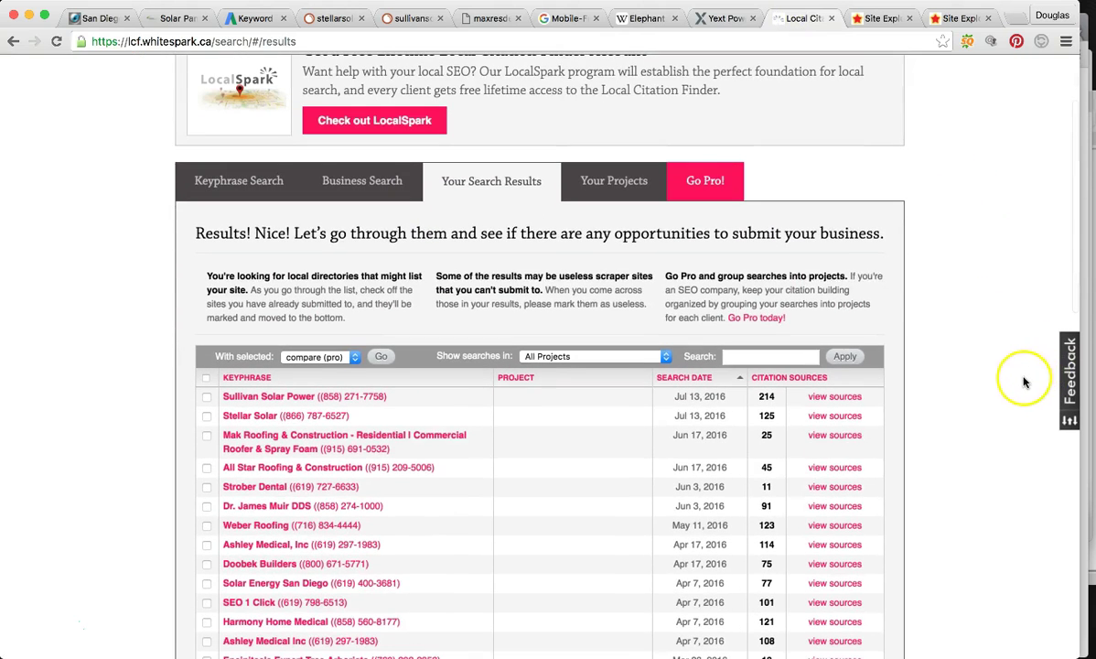
{"action": "scroll", "coordinate": [549, 385], "scroll_direction": "down", "scroll_amount": 1}
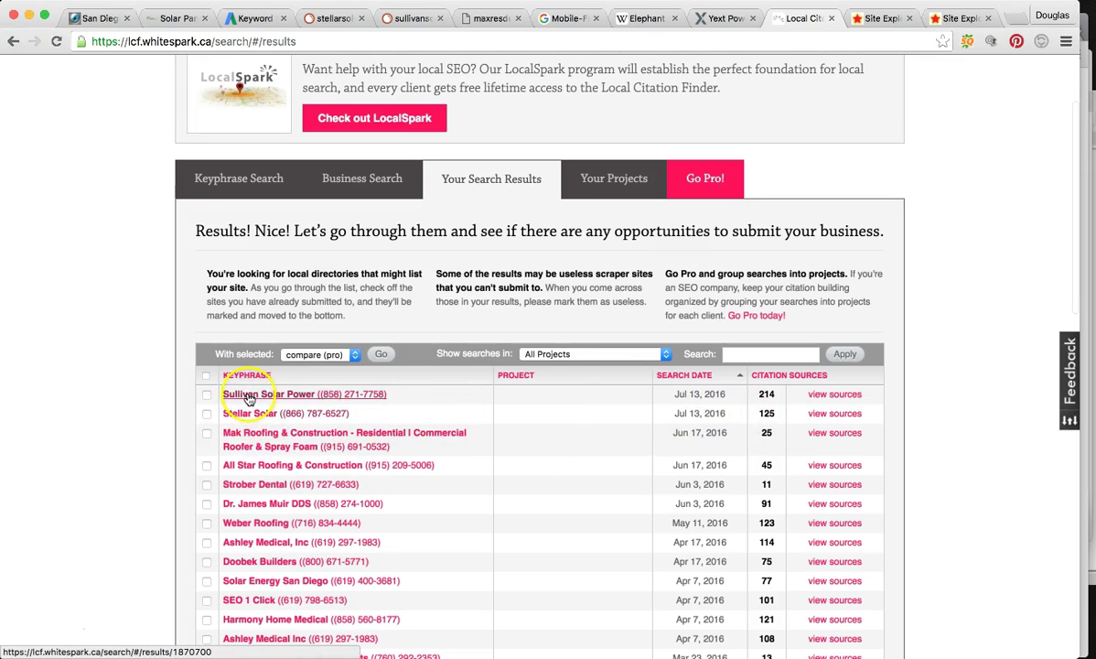
{"action": "scroll", "coordinate": [275, 398], "scroll_direction": "up", "scroll_amount": 1}
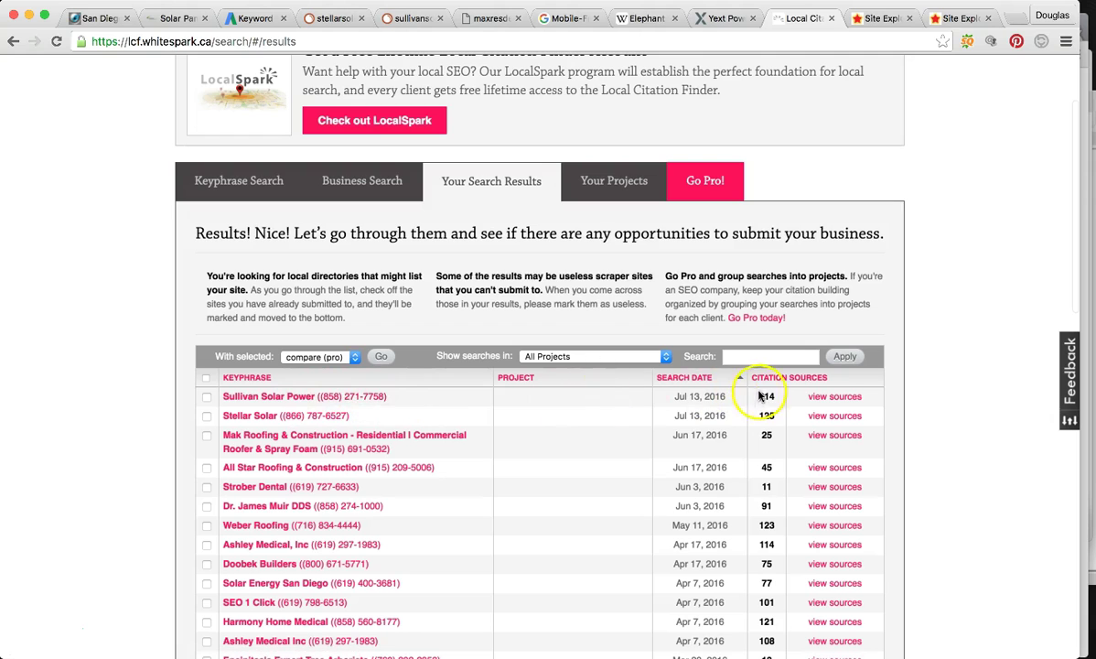
{"action": "scroll", "coordinate": [732, 417], "scroll_direction": "down", "scroll_amount": 1}
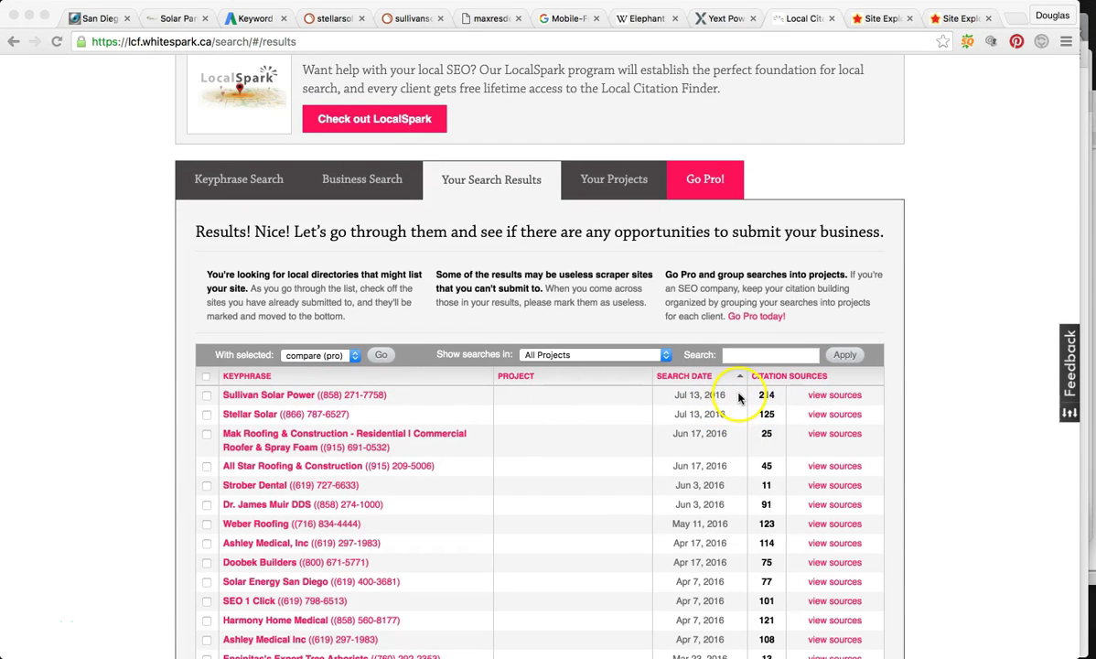
- Revisit the "san diego solar panels" local map listings and the Yext scan results for Stellar Solar
{"action": "left_click", "coordinate": [948, 375]}
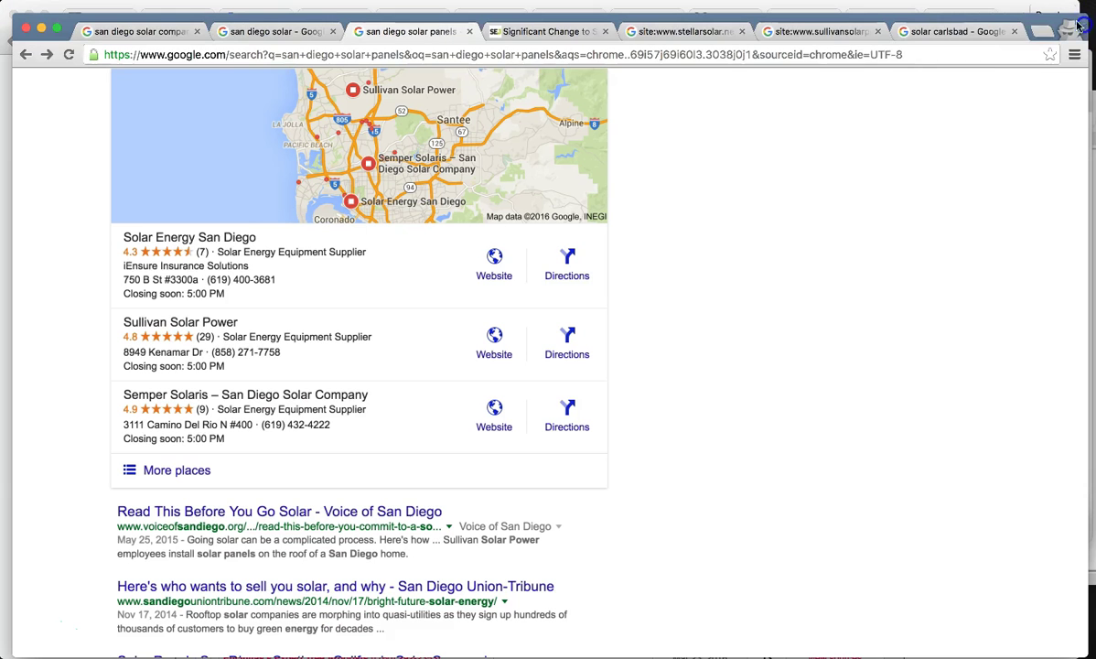
{"action": "scroll", "coordinate": [443, 337], "scroll_direction": "up", "scroll_amount": 3}
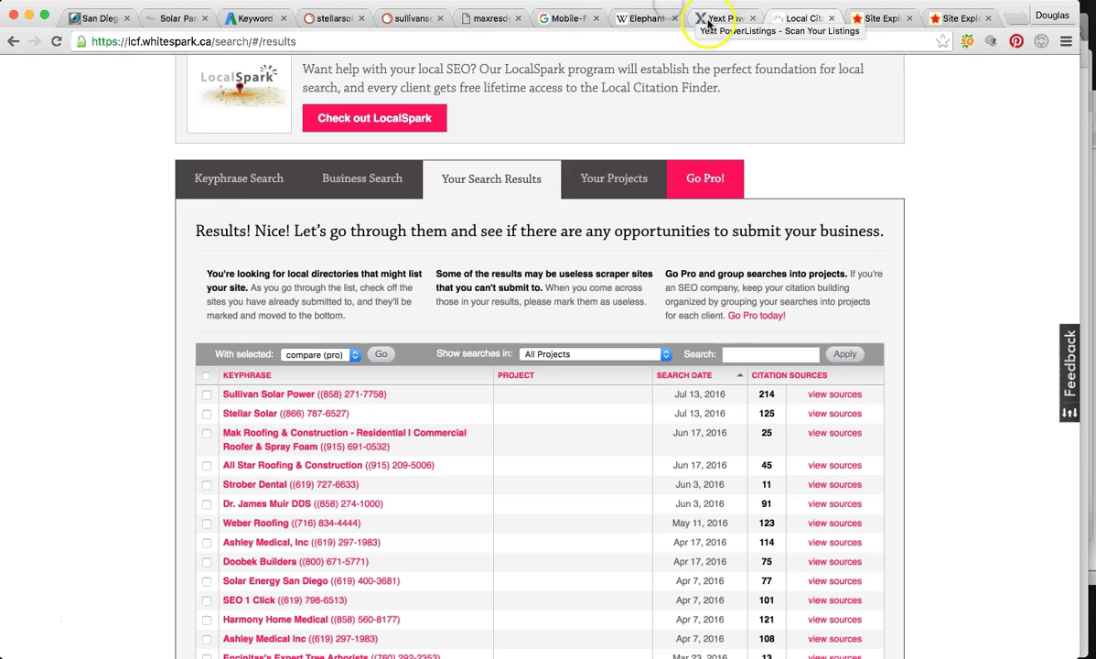
{"action": "left_click", "coordinate": [718, 17]}
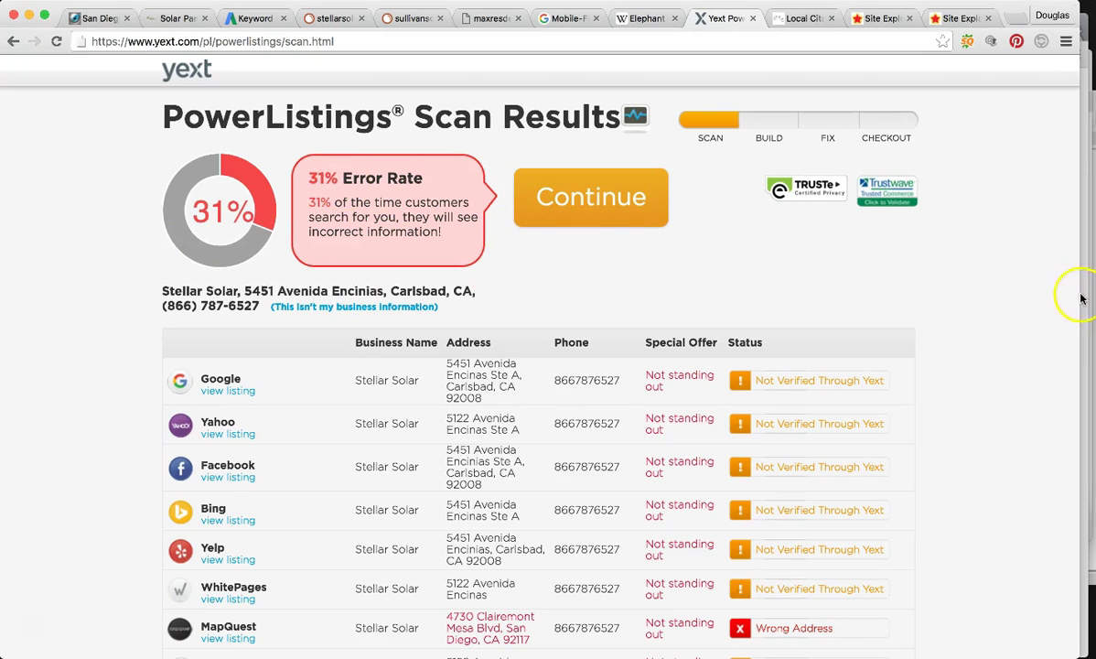
{"action": "scroll", "coordinate": [1040, 275], "scroll_direction": "down", "scroll_amount": 3}
{"action": "scroll", "coordinate": [1039, 275], "scroll_direction": "up", "scroll_amount": 4}
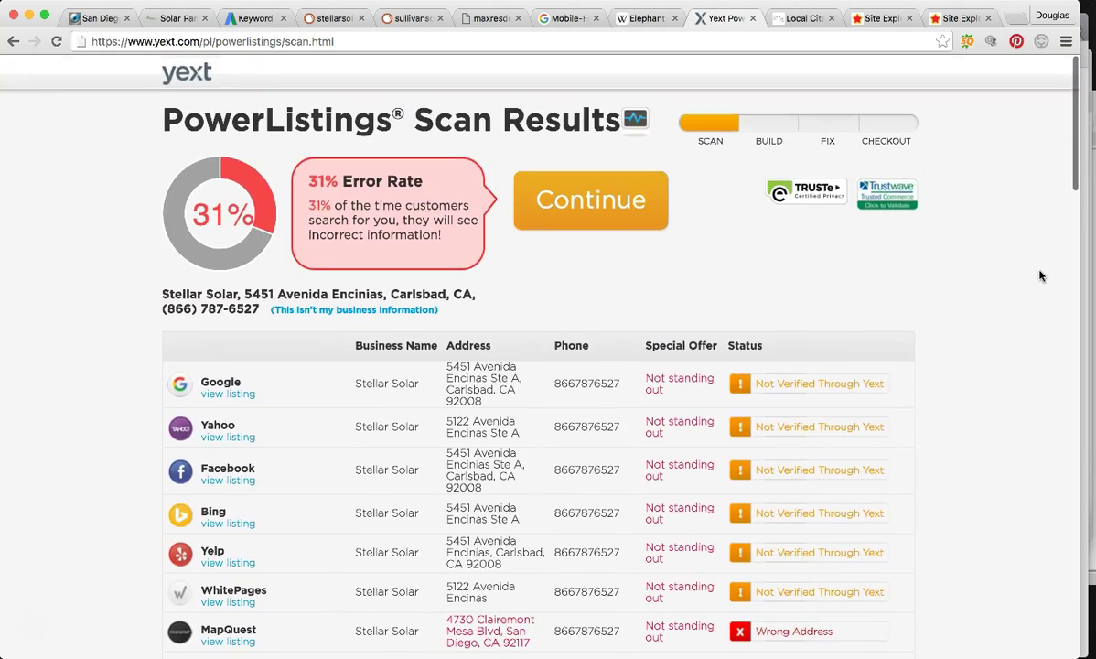
- Recheck both solar companies' citation sources in the Local Citation Finder and return to the "san diego solar panels" map listings
{"action": "left_click", "coordinate": [802, 19]}
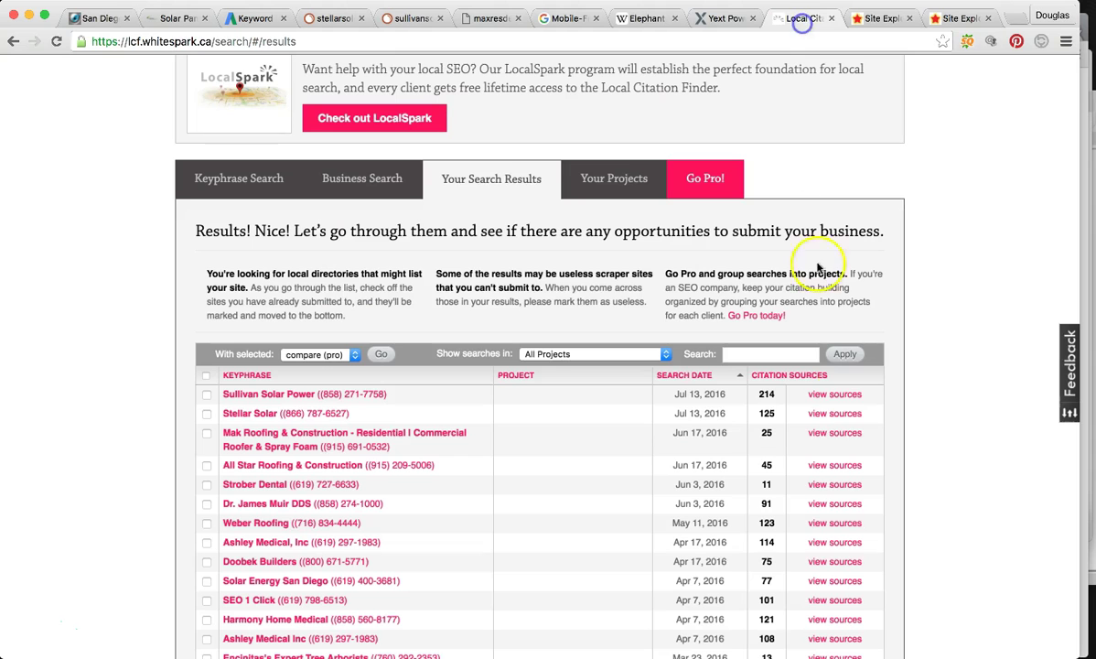
{"action": "scroll", "coordinate": [769, 421], "scroll_direction": "down", "scroll_amount": 1}
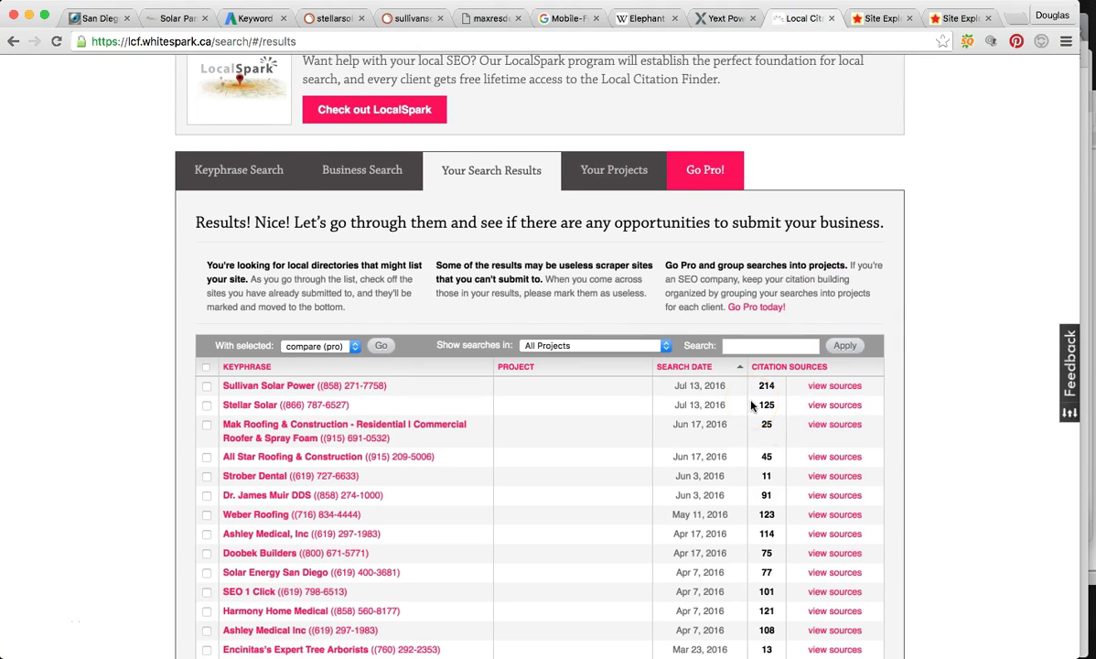
{"action": "scroll", "coordinate": [752, 406], "scroll_direction": "up", "scroll_amount": 3}
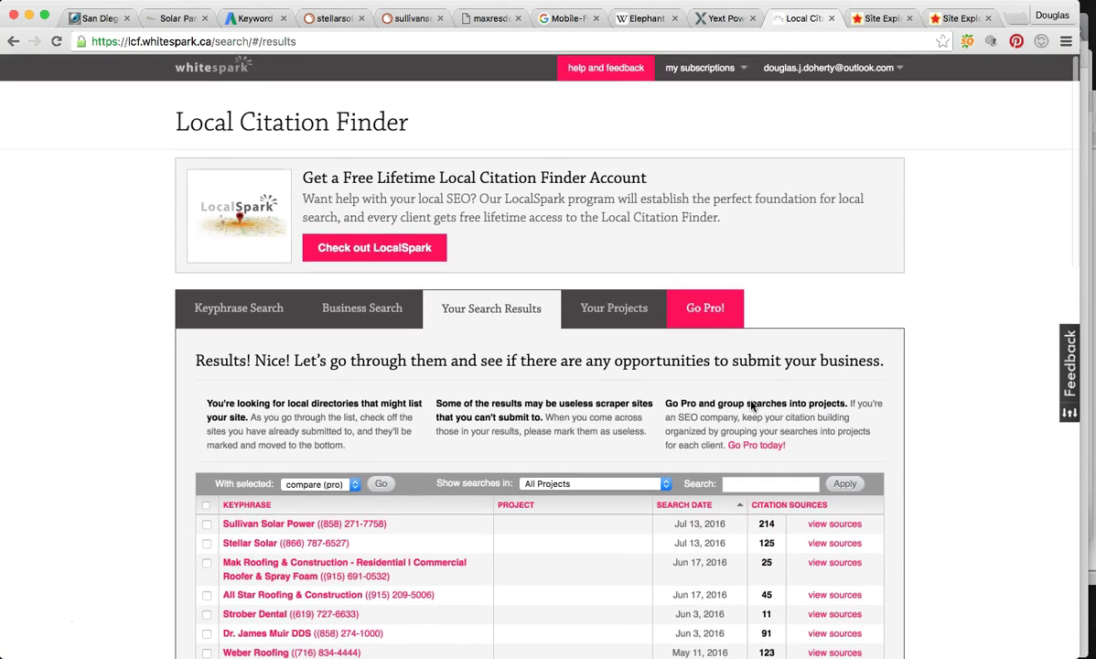
{"action": "scroll", "coordinate": [752, 405], "scroll_direction": "down", "scroll_amount": 1}
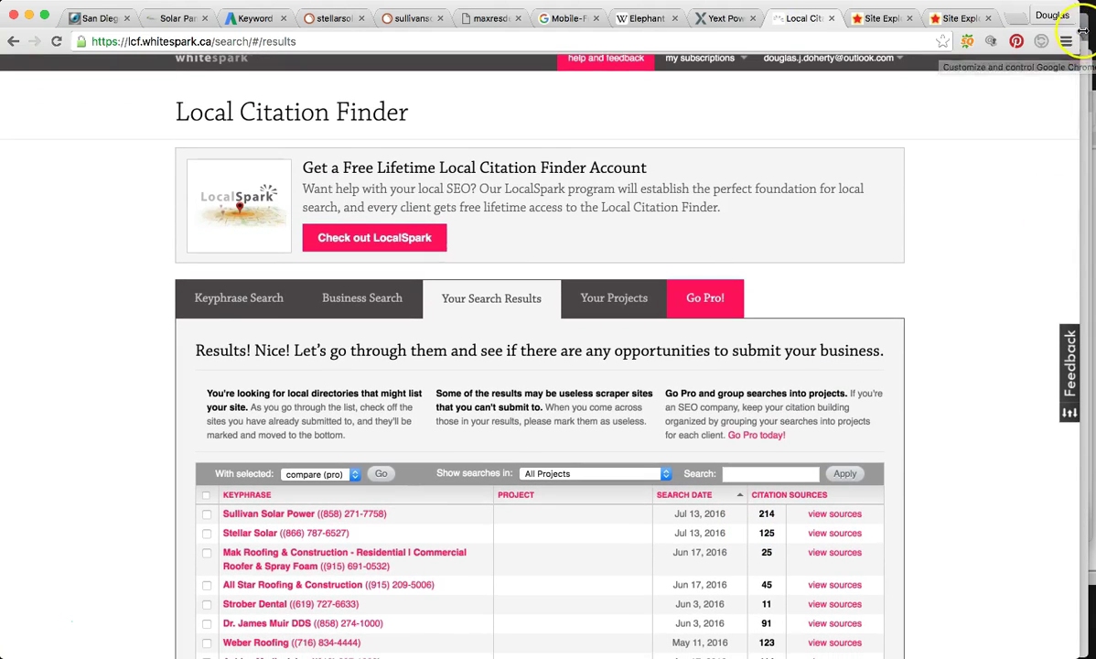
{"action": "left_click", "coordinate": [1087, 67]}
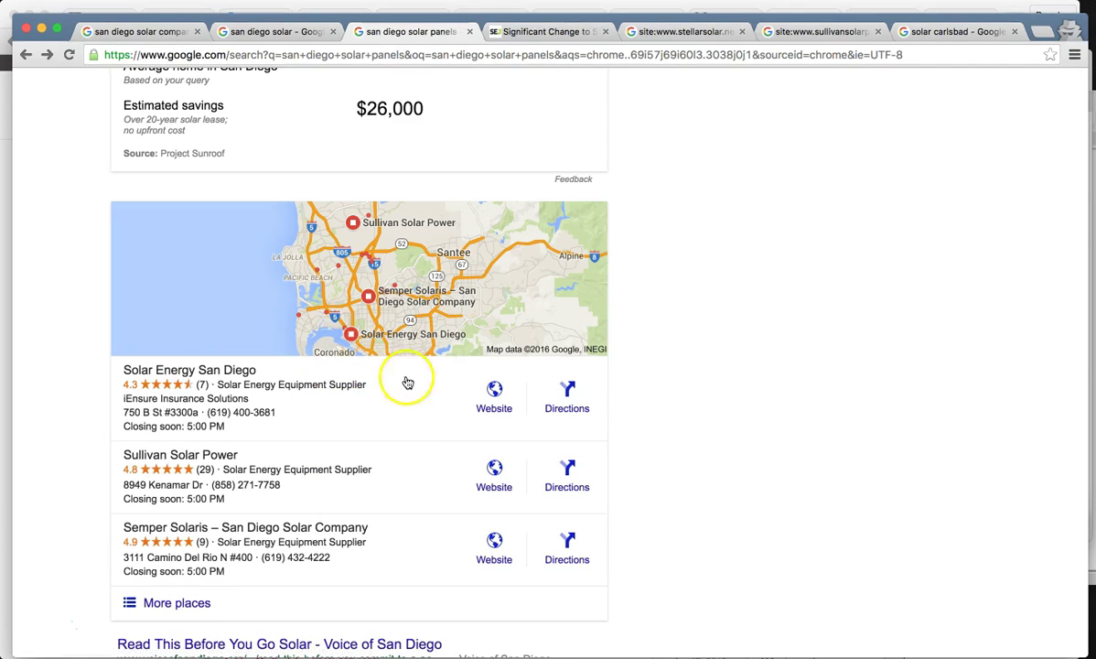
- Open the "solar carlsbad" search results and examine the ads, organic listings and Carlsbad Solar business profile
{"action": "scroll", "coordinate": [536, 359], "scroll_direction": "down", "scroll_amount": 1}
{"action": "left_click", "coordinate": [942, 23]}
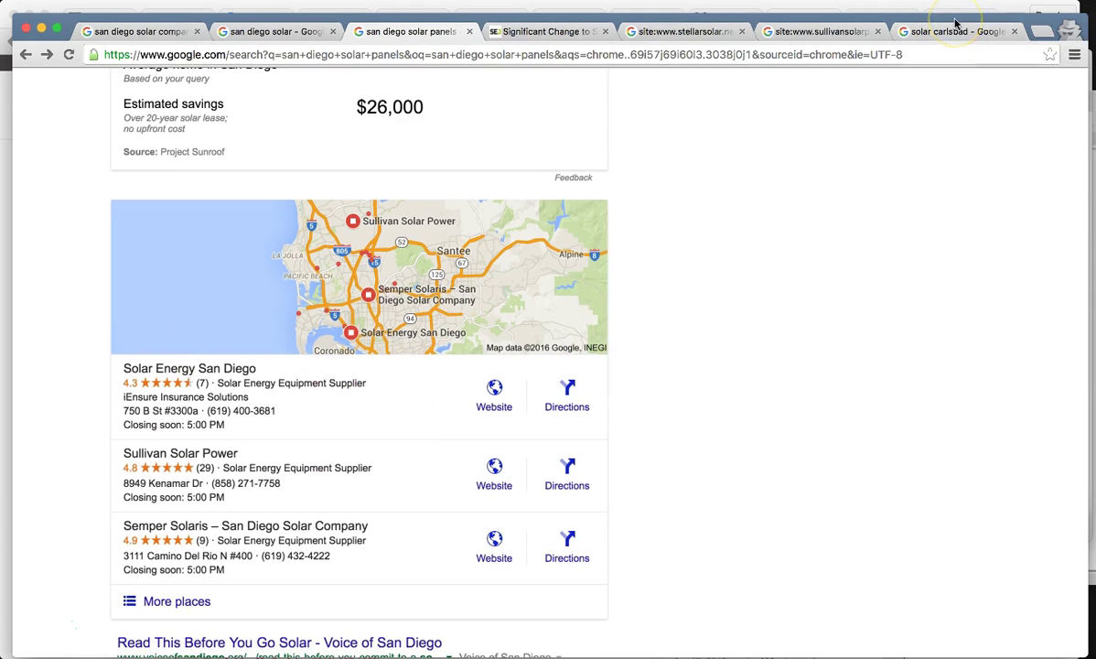
{"action": "left_click", "coordinate": [955, 22]}
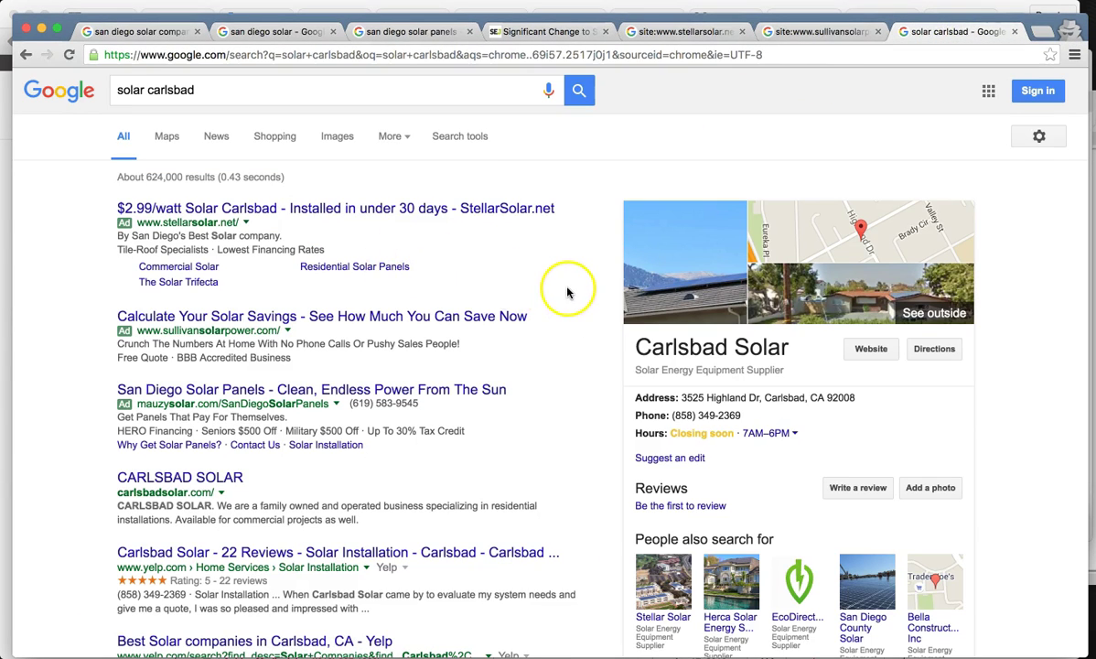
{"action": "left_click_drag", "start_coordinate": [131, 90], "coordinate": [235, 90]}
{"action": "left_click", "coordinate": [235, 90]}
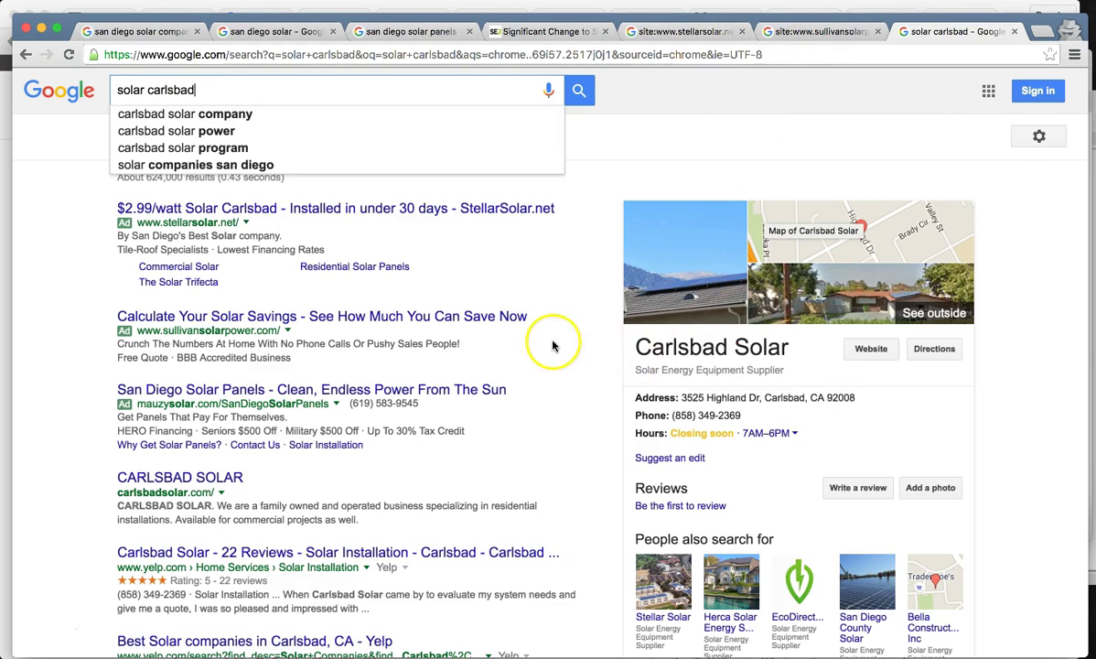
{"action": "scroll", "coordinate": [577, 341], "scroll_direction": "down", "scroll_amount": 3}
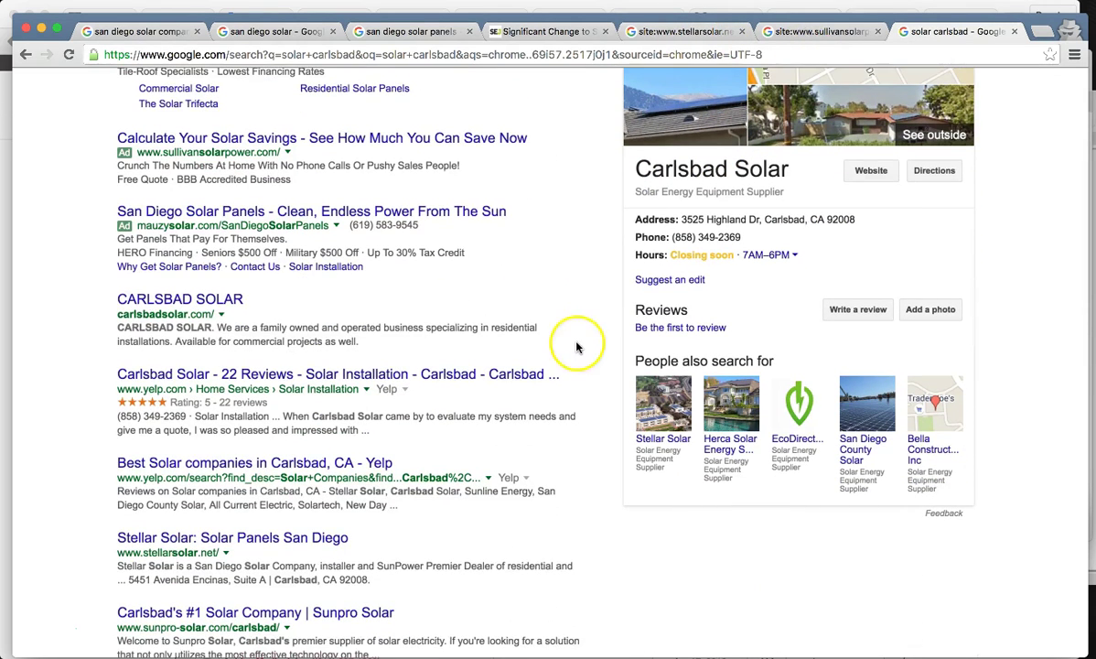
{"action": "scroll", "coordinate": [421, 375], "scroll_direction": "down", "scroll_amount": 2}
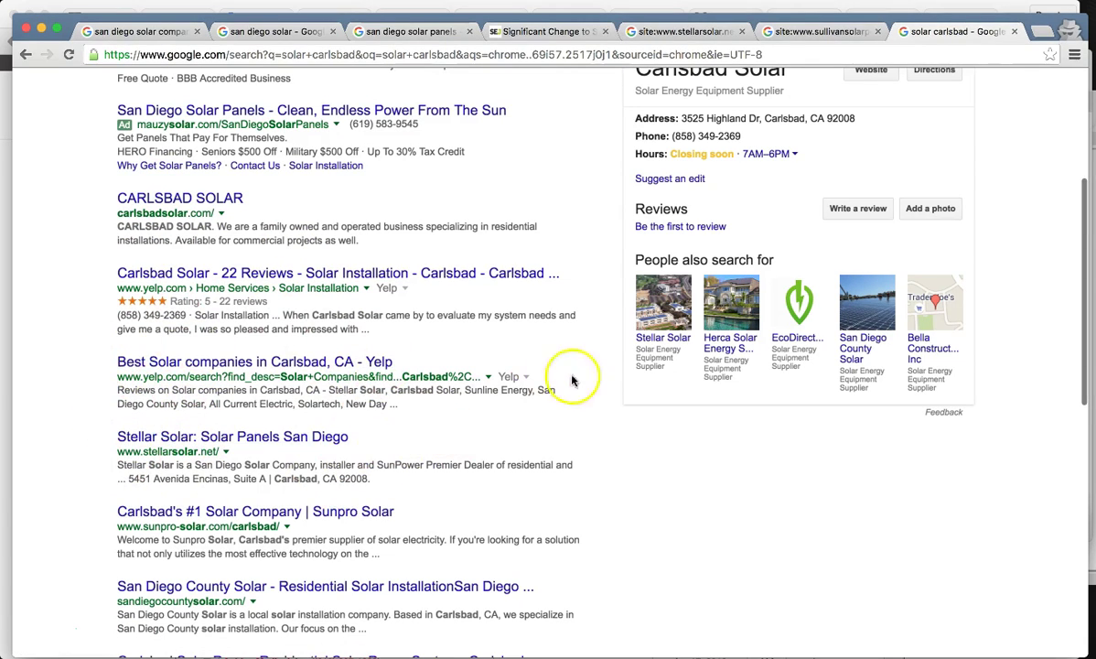
{"action": "scroll", "coordinate": [618, 353], "scroll_direction": "up", "scroll_amount": 5}
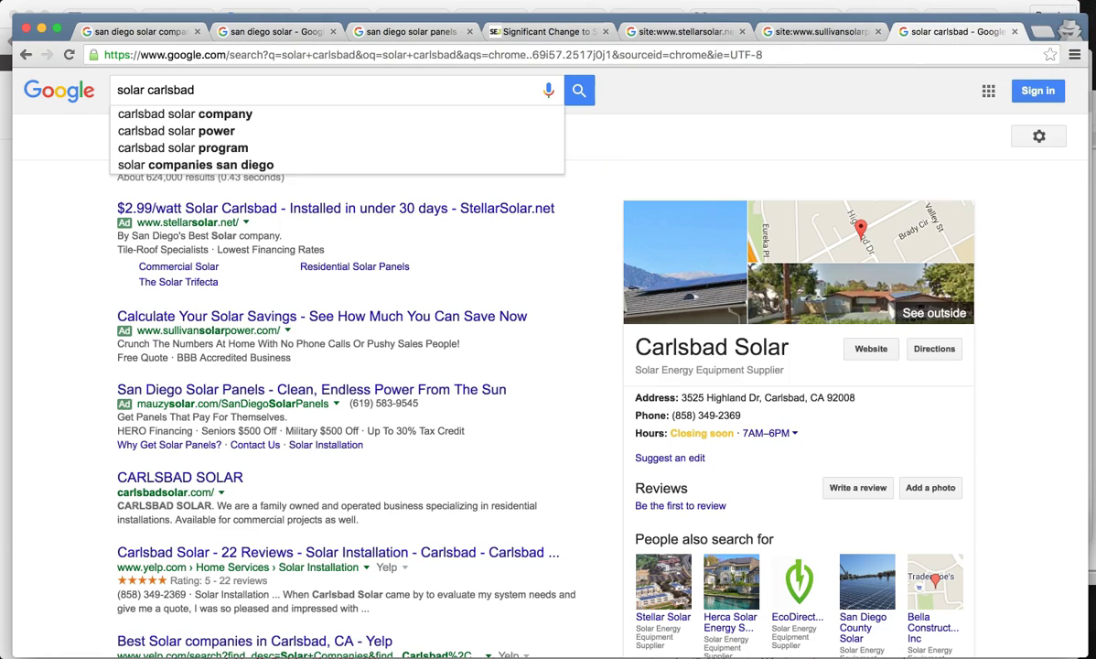
- Switch from the search results window to the Majestic Site Explorer report for stellarsolar.net and view its summary
{"action": "left_click_drag", "start_coordinate": [1011, 30], "coordinate": [876, 11]}
{"action": "left_click", "coordinate": [942, 12]}
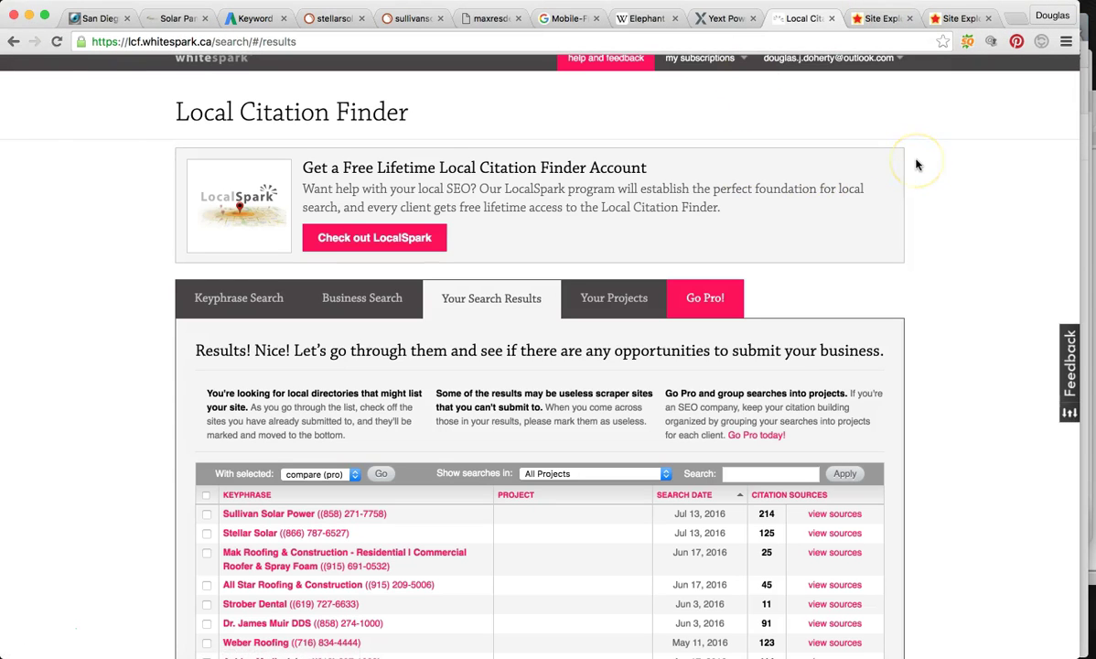
{"action": "left_click", "coordinate": [882, 103]}
{"action": "left_click", "coordinate": [876, 19]}
{"action": "scroll", "coordinate": [118, 199], "scroll_direction": "down", "scroll_amount": 1}
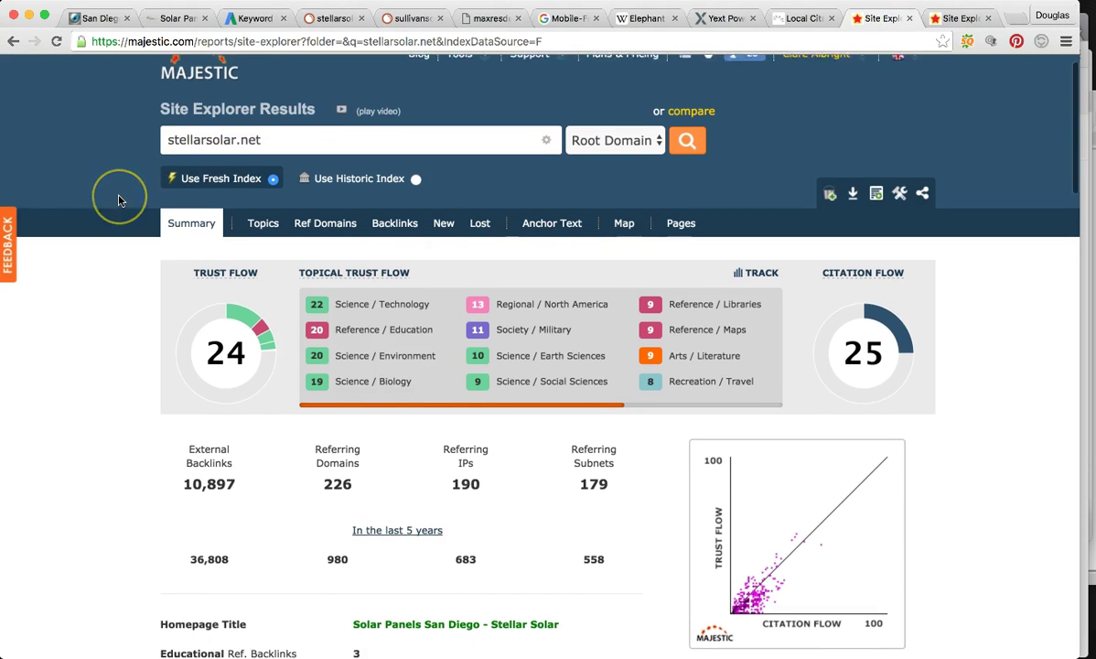
{"action": "scroll", "coordinate": [118, 199], "scroll_direction": "down", "scroll_amount": 1}
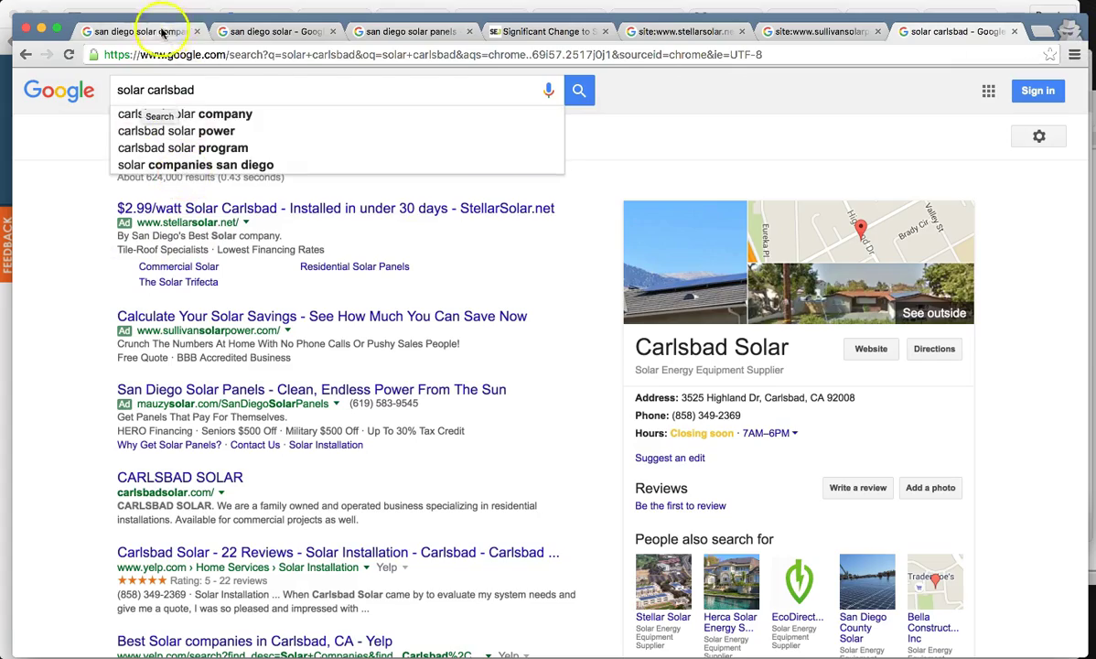
- Revisit the "san diego solar companies" and "san diego solar panels" search results and examine the ads, map and organic listings
{"action": "left_click", "coordinate": [161, 28]}
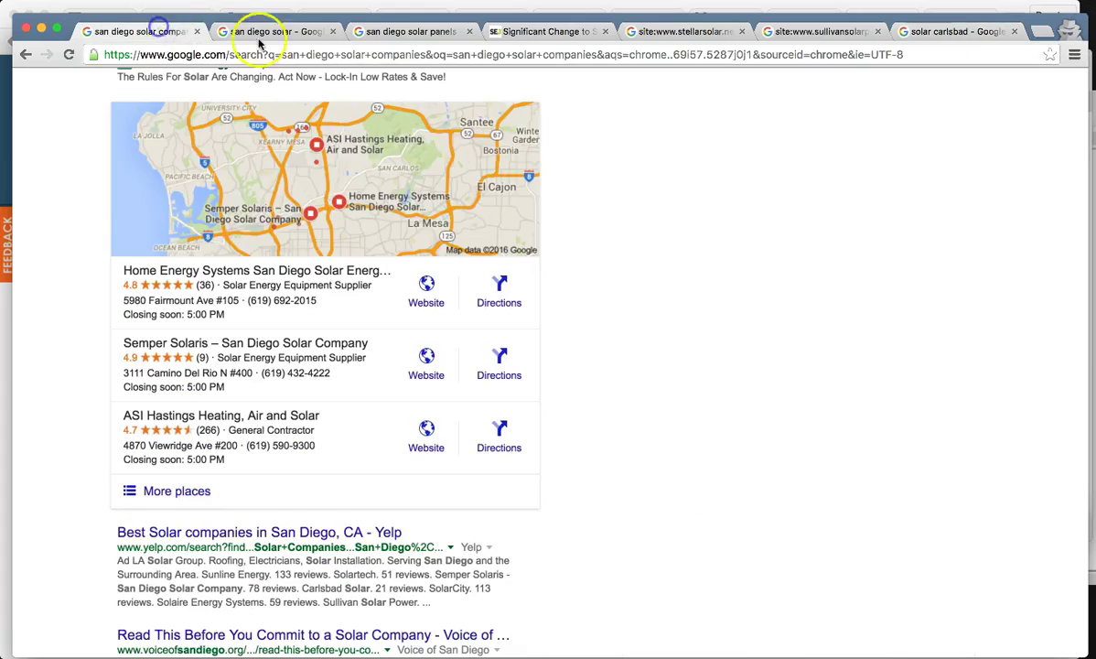
{"action": "left_click", "coordinate": [397, 34]}
{"action": "scroll", "coordinate": [252, 342], "scroll_direction": "down", "scroll_amount": 5}
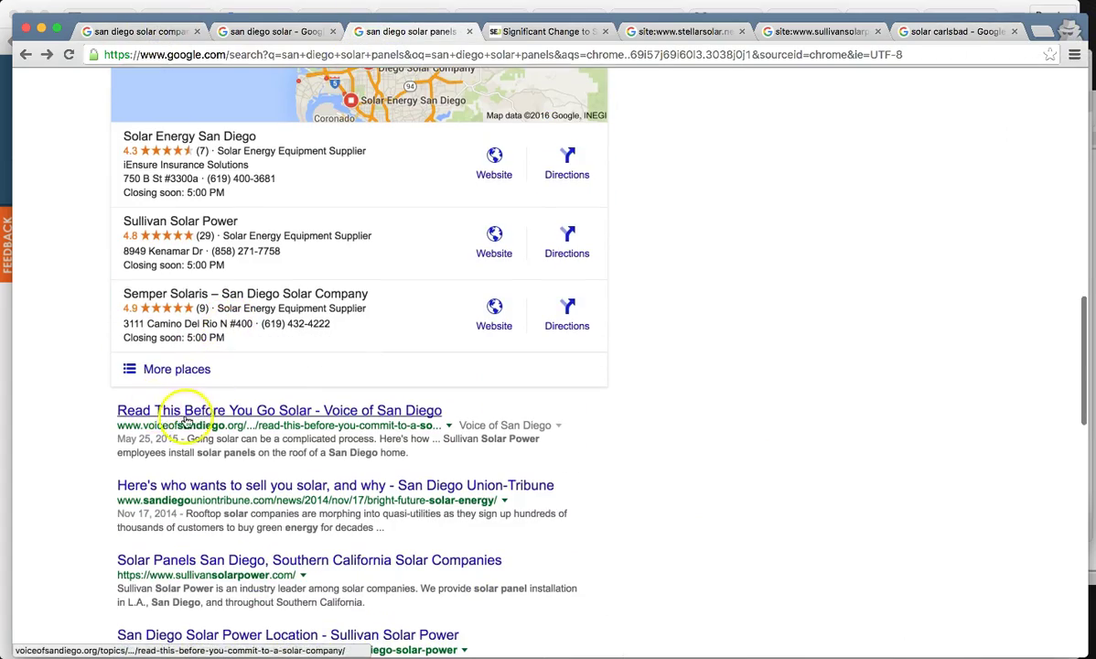
{"action": "scroll", "coordinate": [185, 421], "scroll_direction": "up", "scroll_amount": 10}
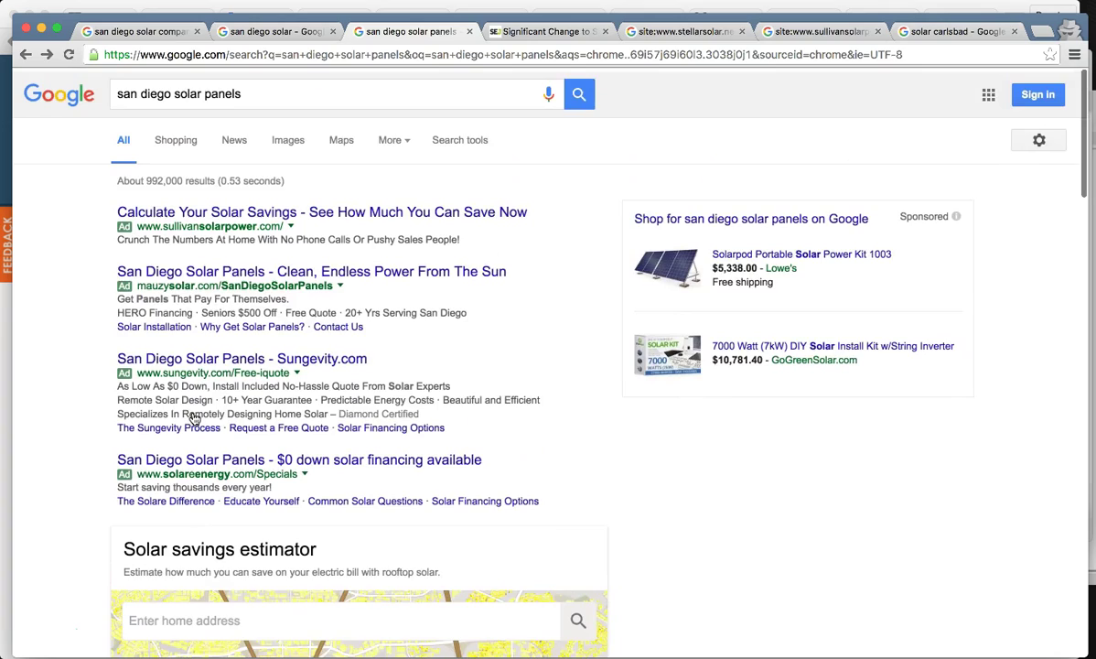
{"action": "scroll", "coordinate": [194, 418], "scroll_direction": "down", "scroll_amount": 10}
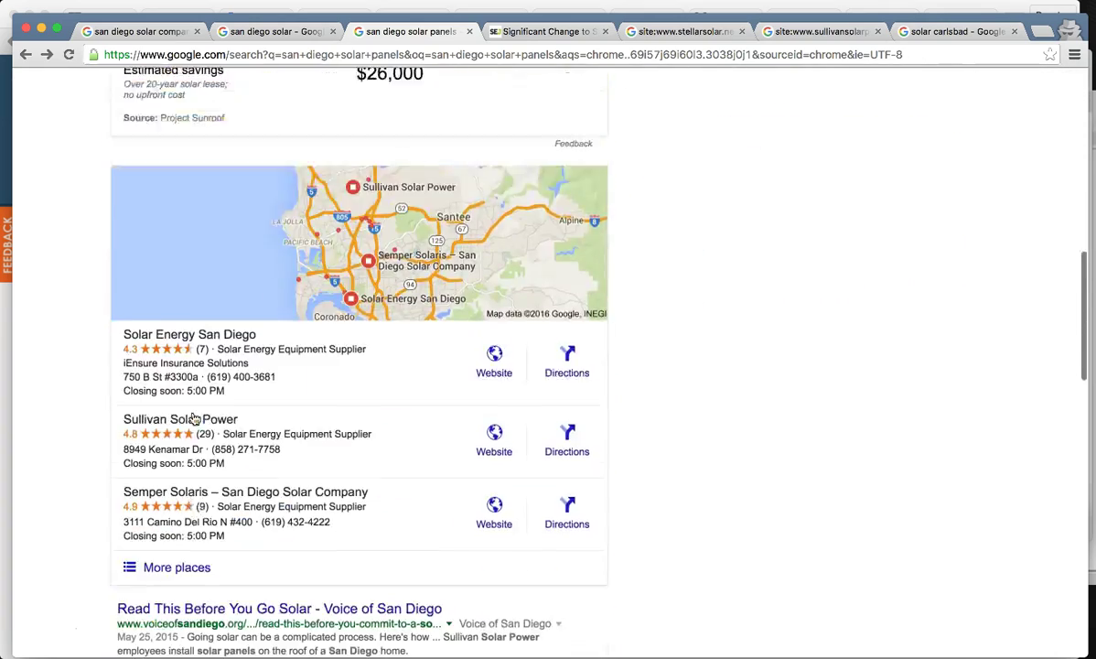
{"action": "scroll", "coordinate": [194, 418], "scroll_direction": "down", "scroll_amount": 4}
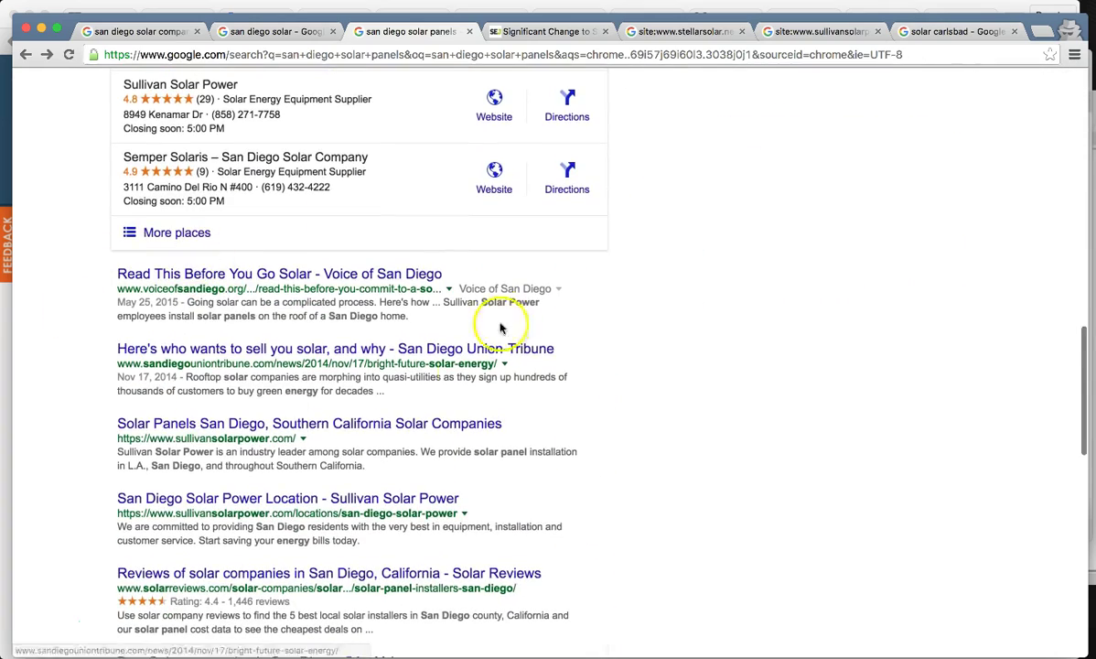
{"action": "scroll", "coordinate": [857, 159], "scroll_direction": "down", "scroll_amount": 1}
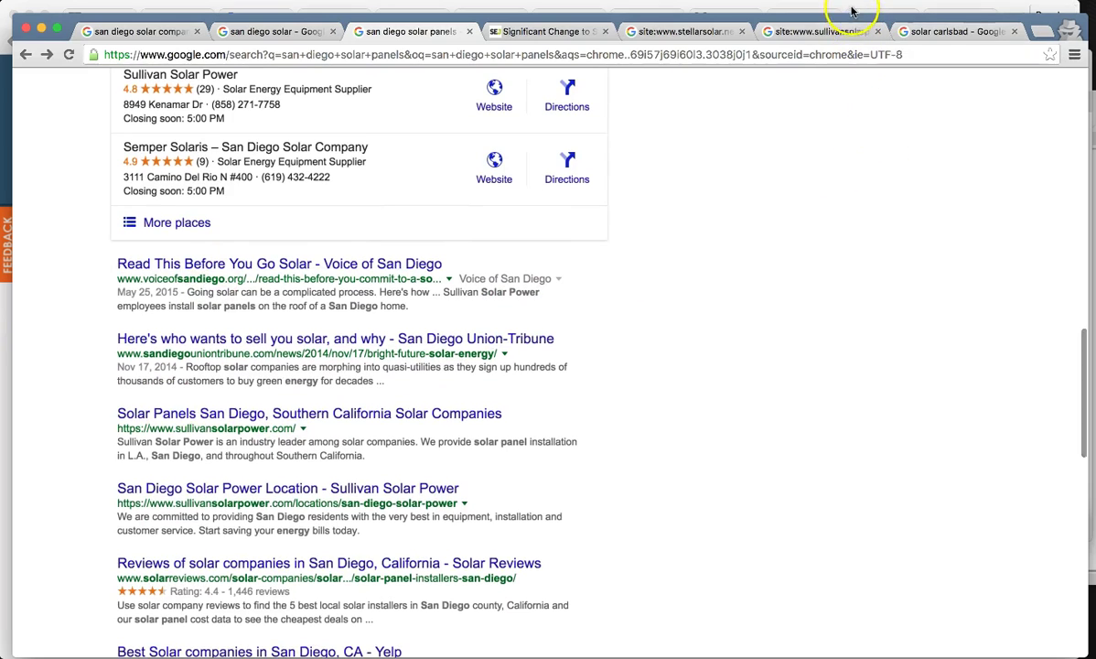
- Return to the Majestic report for stellarsolar.net and examine its Trust Flow definition and backlink metrics
{"action": "left_click", "coordinate": [851, 7]}
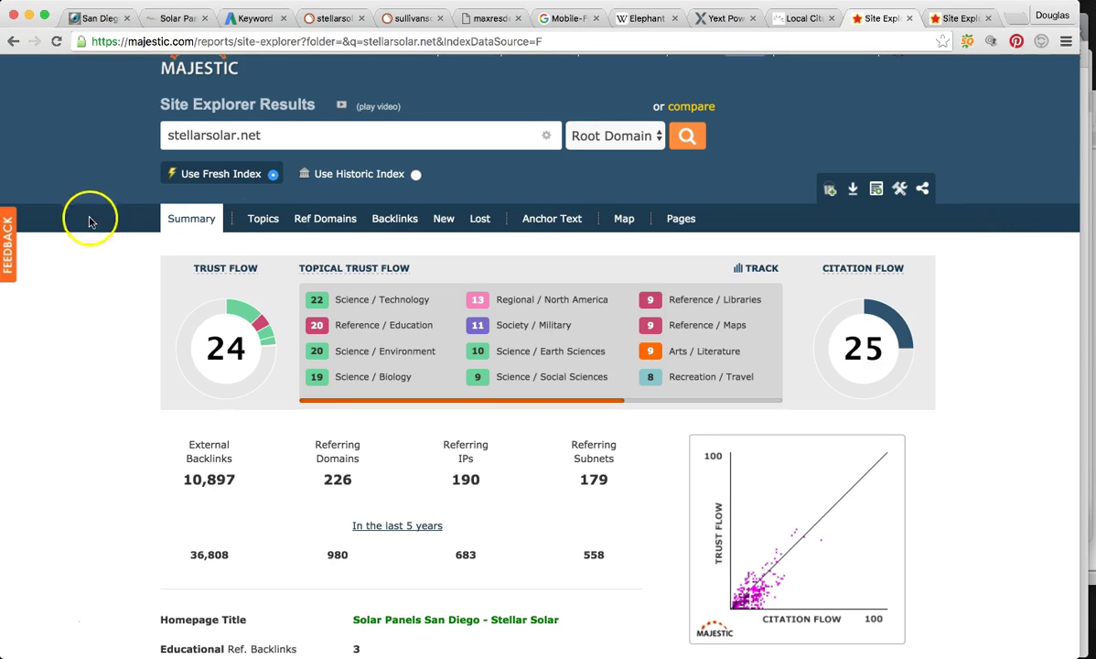
{"action": "left_click_drag", "start_coordinate": [164, 136], "coordinate": [290, 137]}
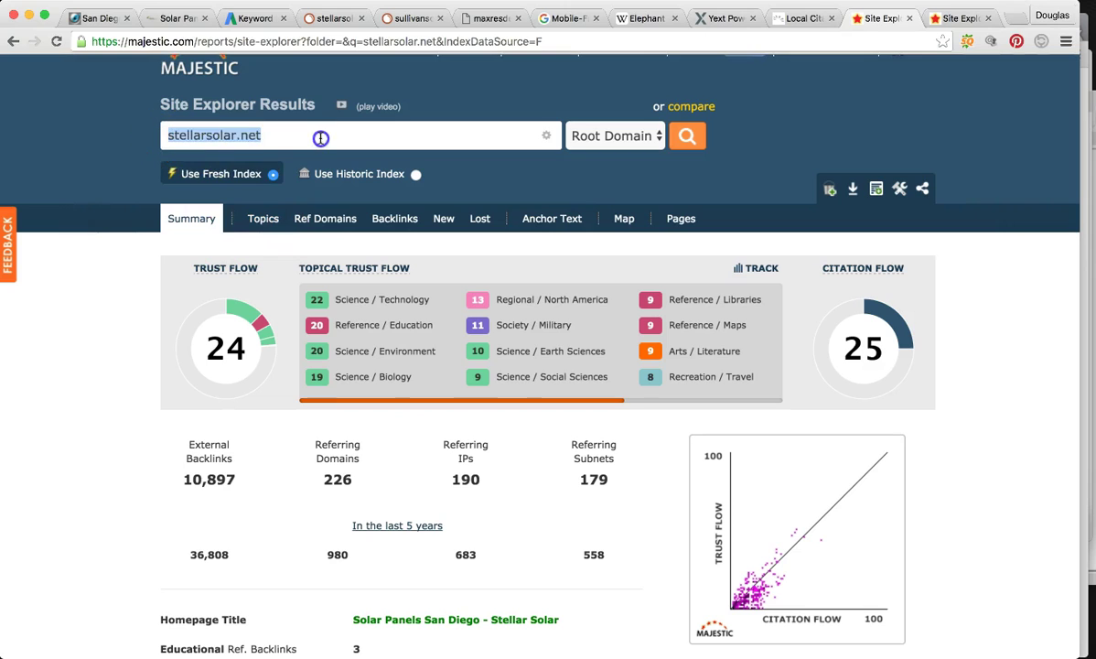
{"action": "left_click", "coordinate": [289, 137]}
{"action": "left_click", "coordinate": [147, 462]}
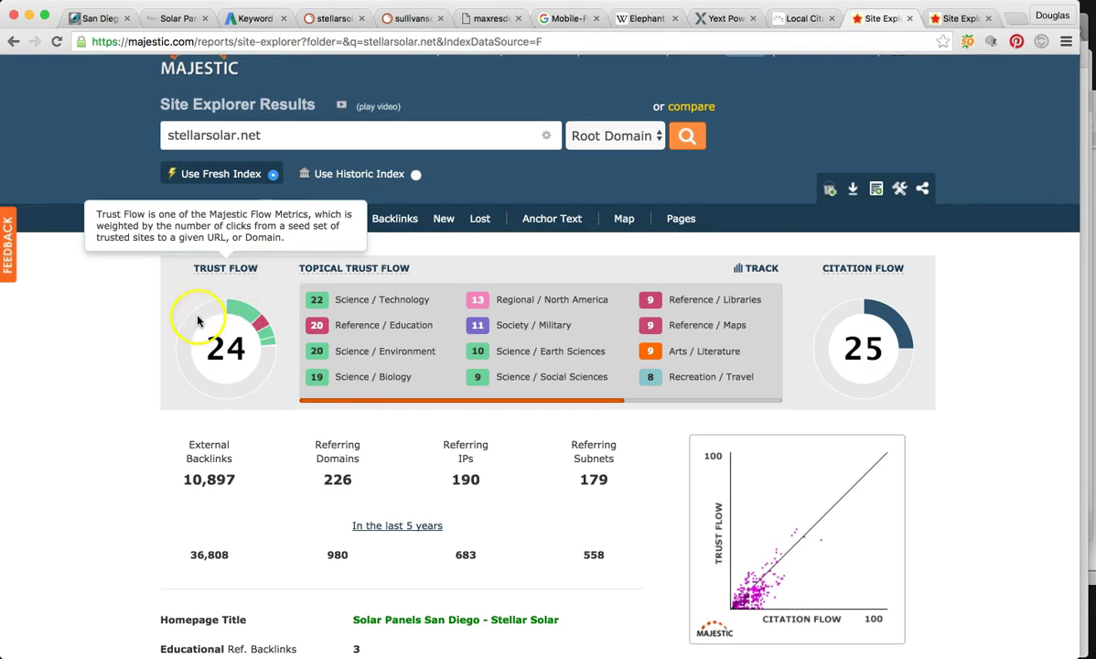
- View the "Links from each website type" chart, and go back to stellarsolar.net's Trust Flow score in Majestic
{"action": "left_click", "coordinate": [1085, 110]}
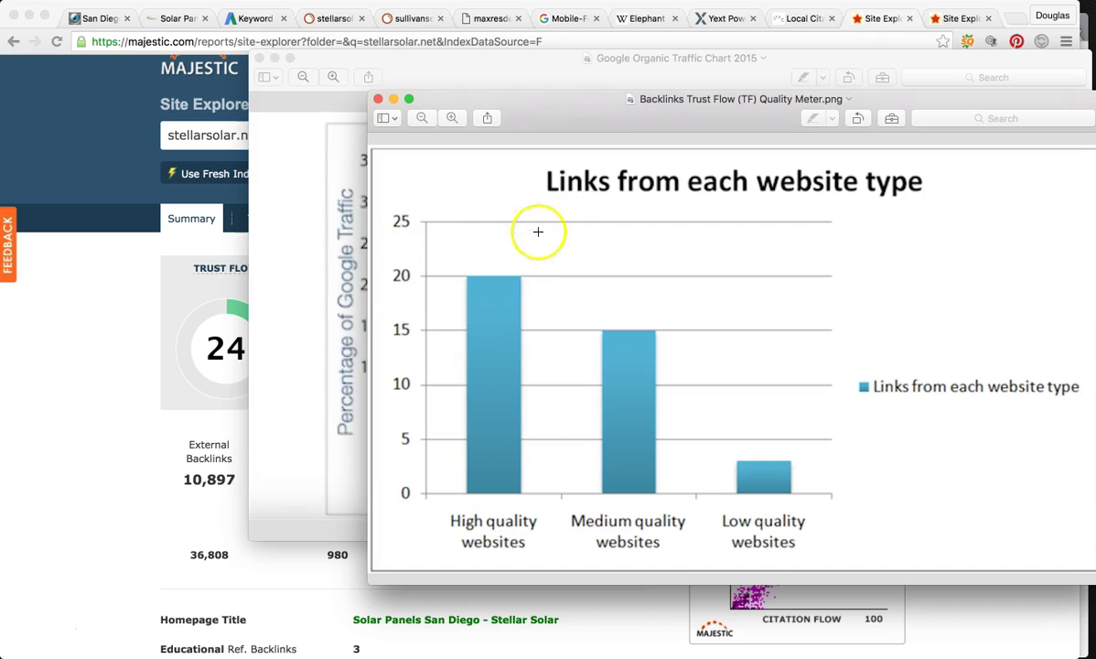
{"action": "left_click", "coordinate": [171, 378]}
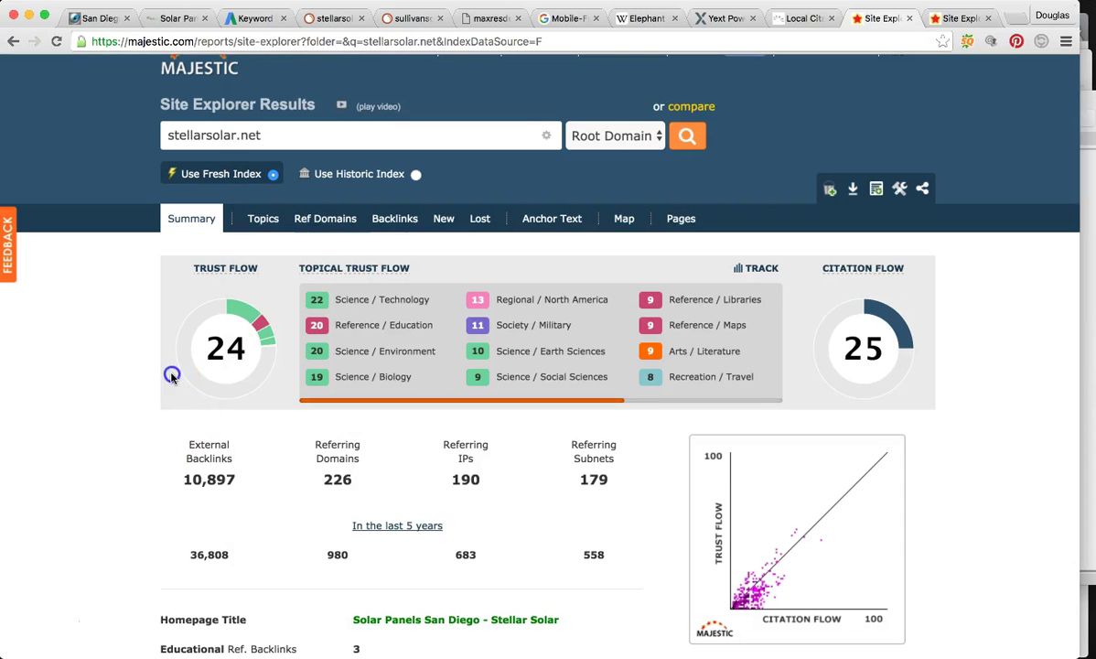
{"action": "scroll", "coordinate": [397, 445], "scroll_direction": "down", "scroll_amount": 1}
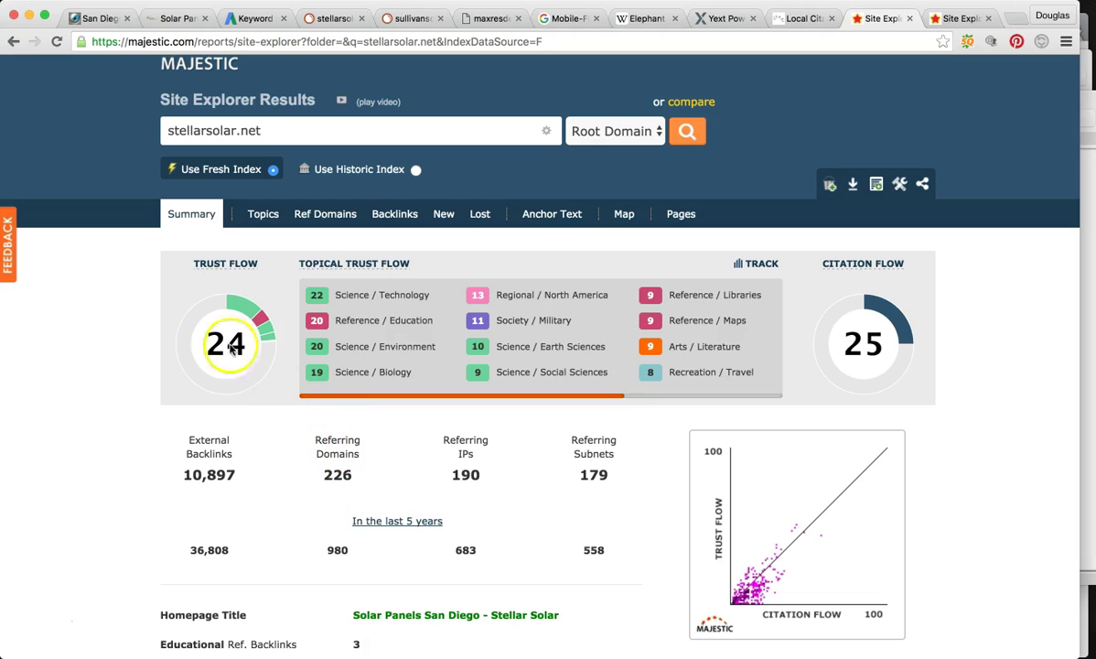
{"action": "scroll", "coordinate": [196, 298], "scroll_direction": "down", "scroll_amount": 1}
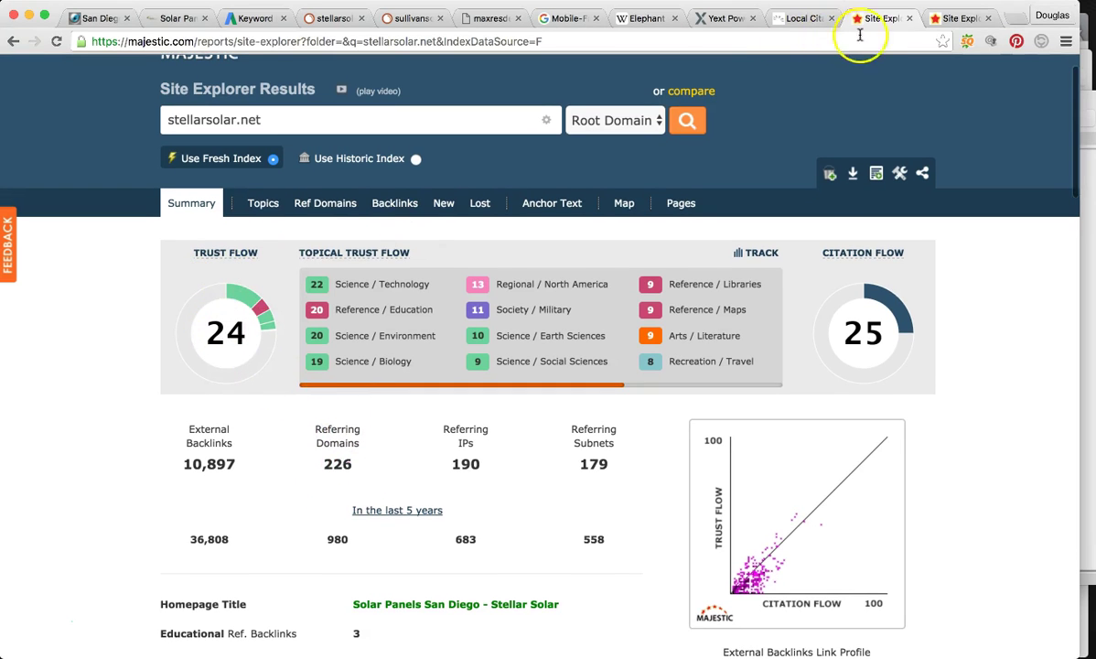
{"action": "left_click", "coordinate": [950, 20]}
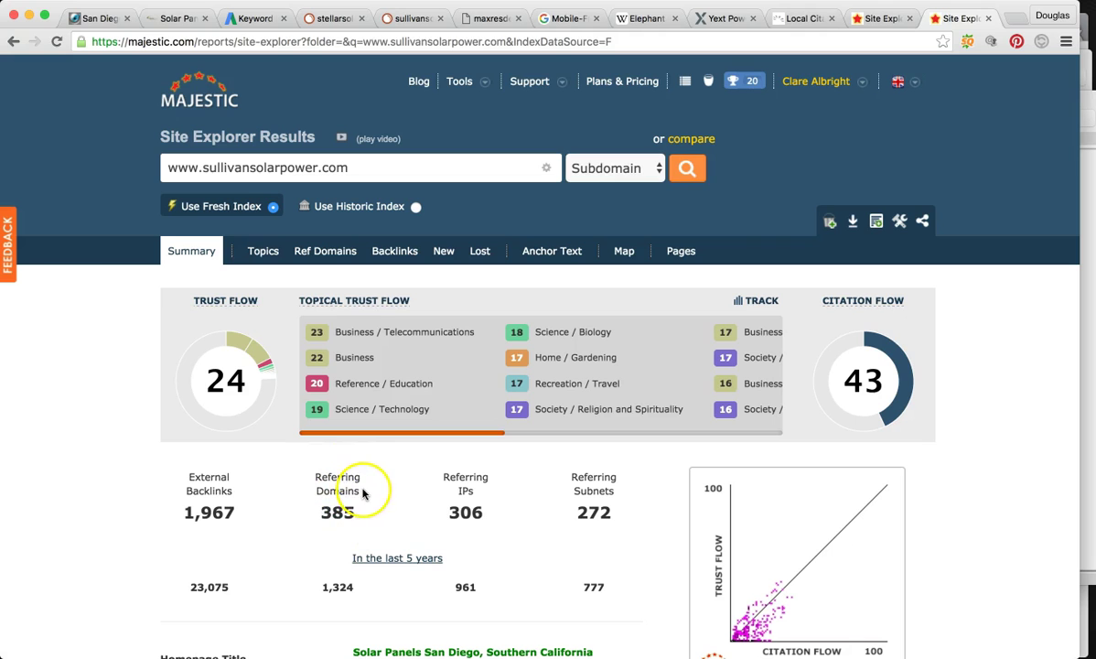
{"action": "left_click", "coordinate": [878, 18]}
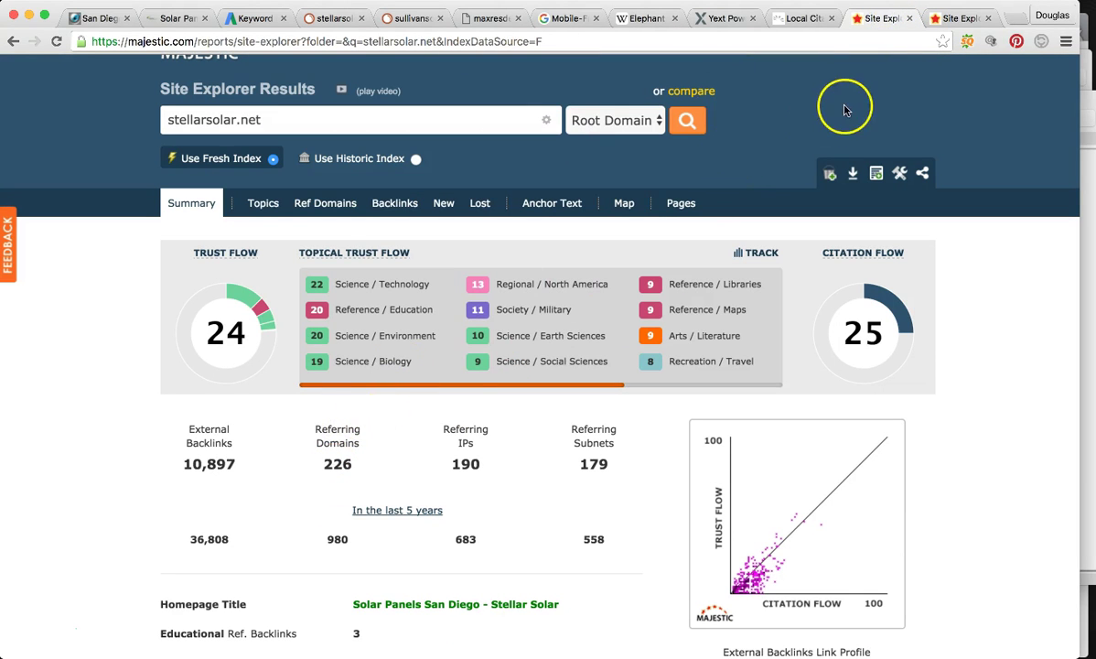
{"action": "left_click", "coordinate": [957, 19]}
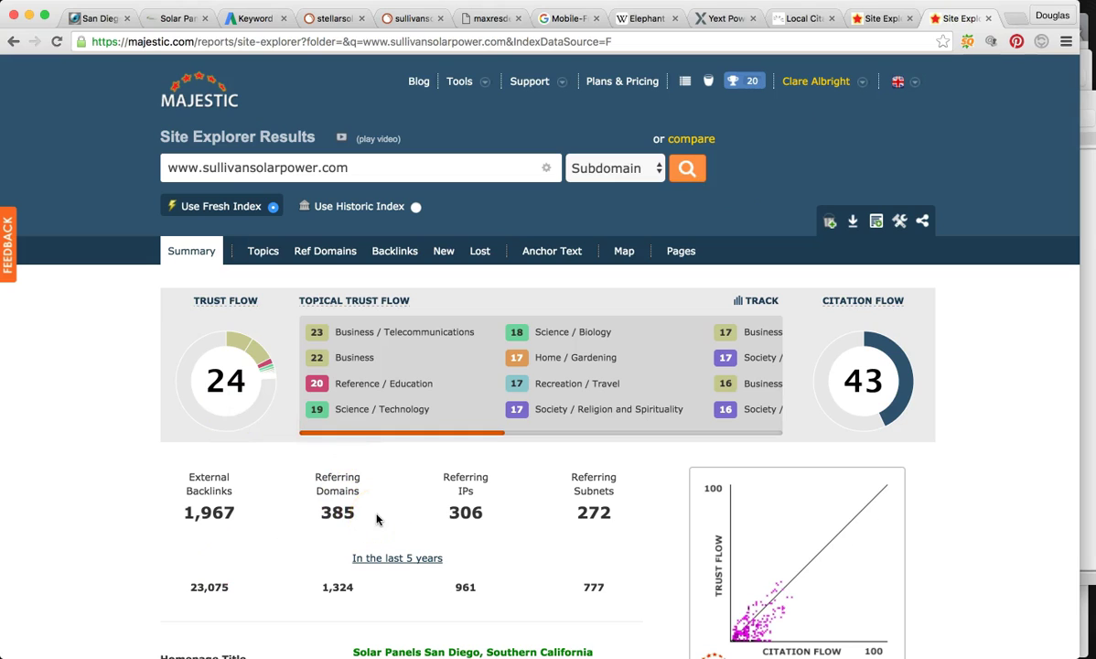
{"action": "left_click", "coordinate": [349, 505]}
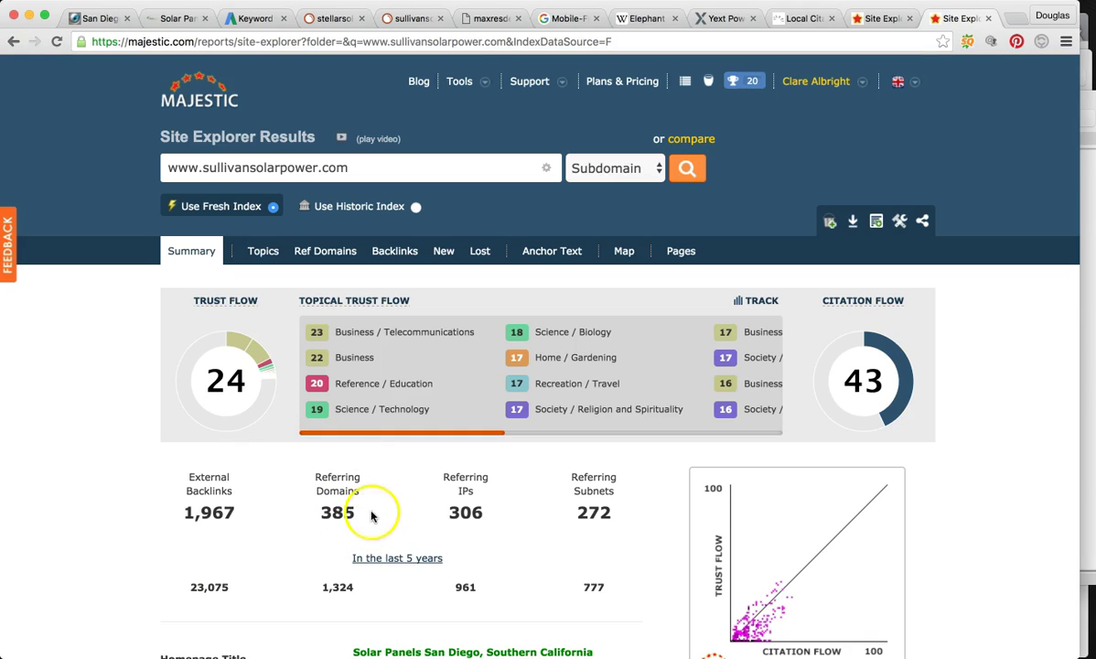
{"action": "left_click", "coordinate": [260, 494]}
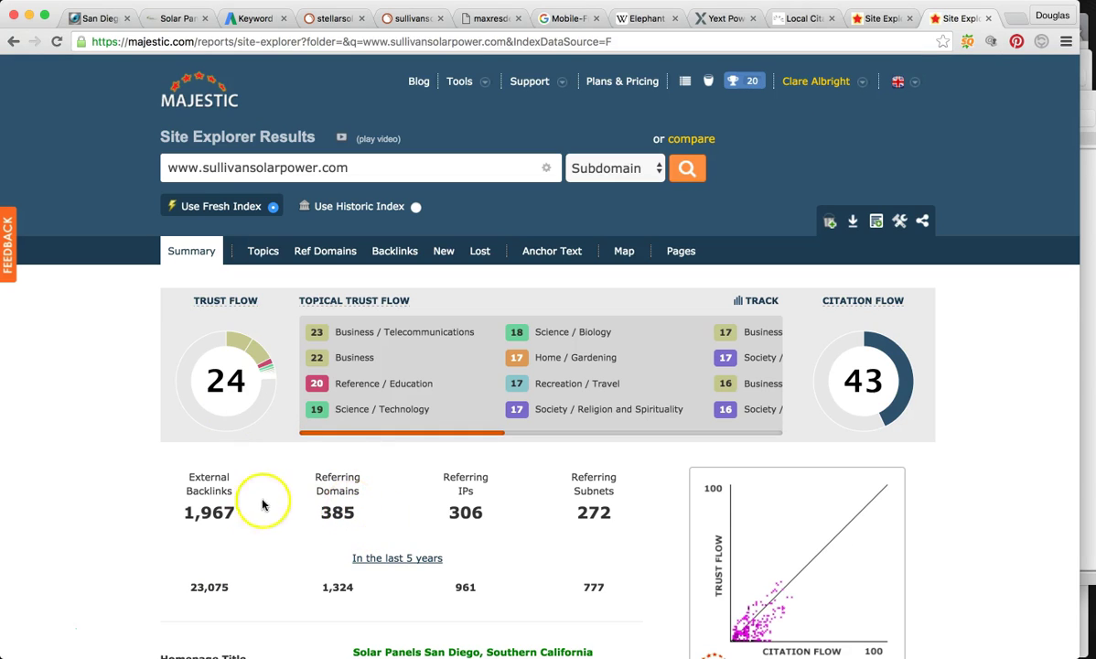
{"action": "scroll", "coordinate": [306, 487], "scroll_direction": "down", "scroll_amount": 1}
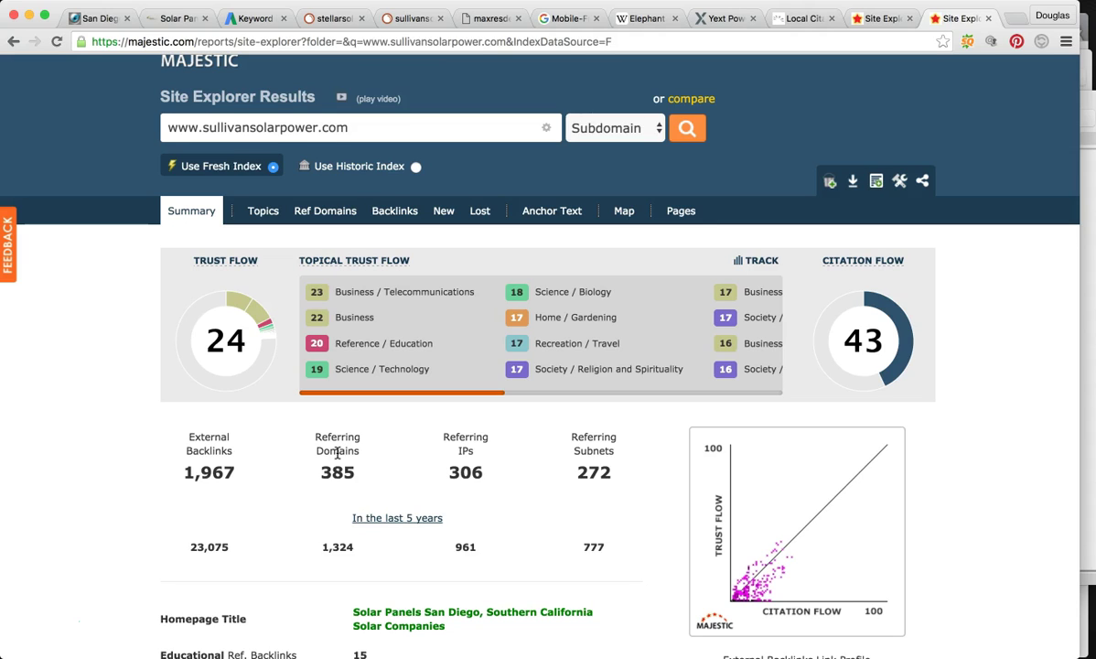
{"action": "scroll", "coordinate": [337, 452], "scroll_direction": "up", "scroll_amount": 1}
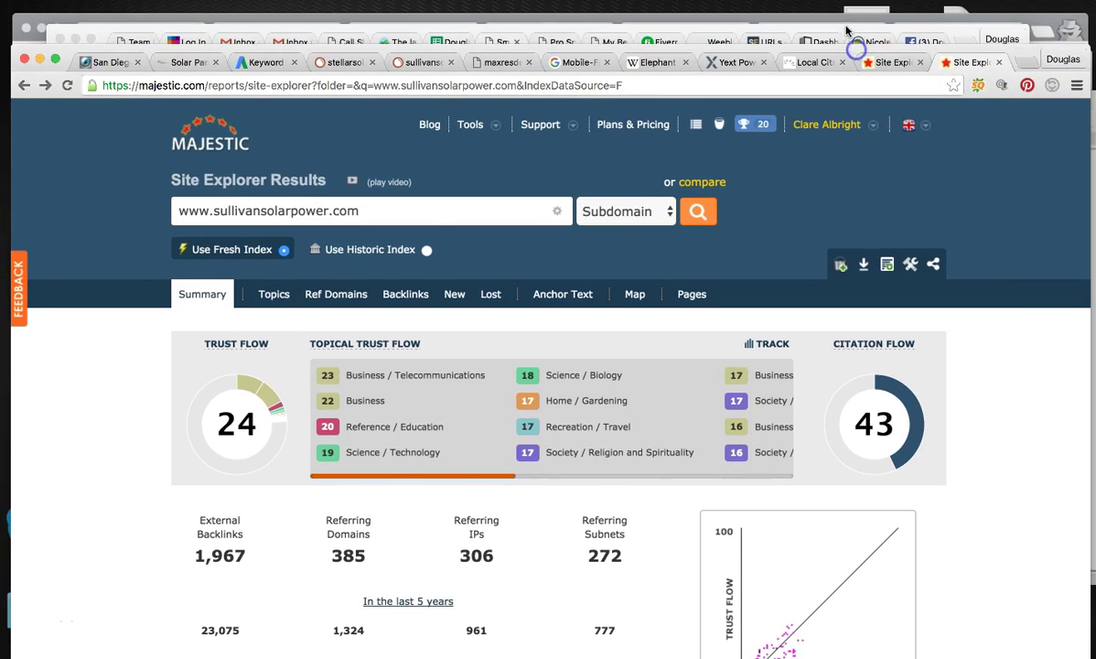
- Switch to the other browser window and examine the Amped Local backlinks in the spreadsheet's Influence Report
{"action": "left_click", "coordinate": [846, 32]}
{"action": "mouse_move", "coordinate": [794, 30]}
{"action": "left_mouse_down"}
{"action": "mouse_move", "coordinate": [803, 11]}
{"action": "mouse_move", "coordinate": [785, 10]}
{"action": "left_mouse_up"}
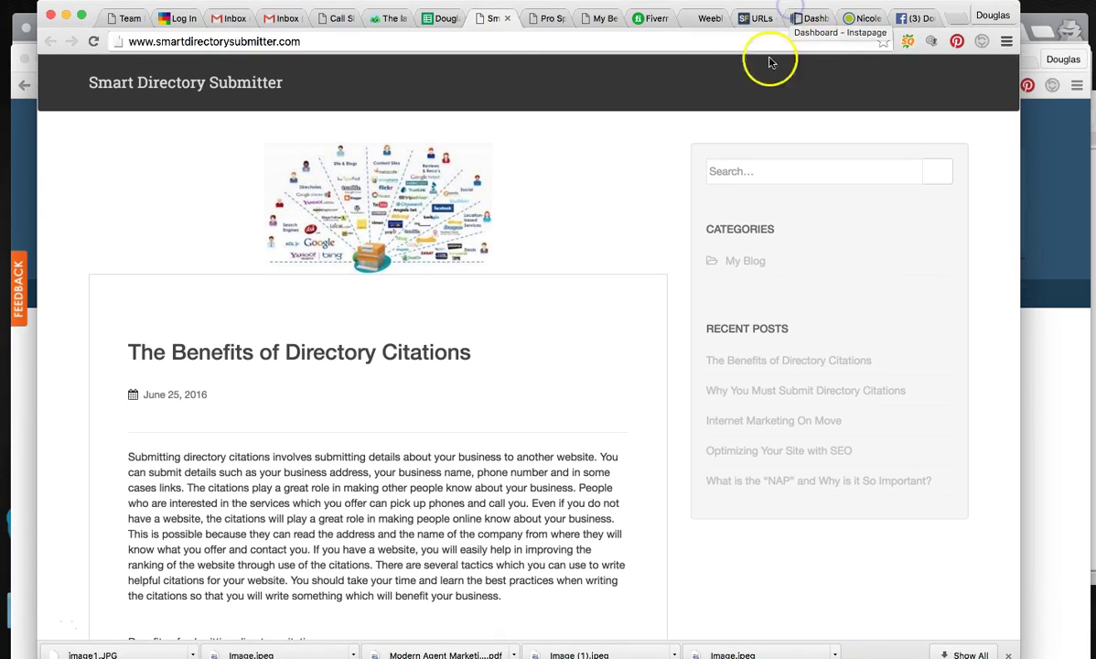
{"action": "left_click", "coordinate": [443, 23]}
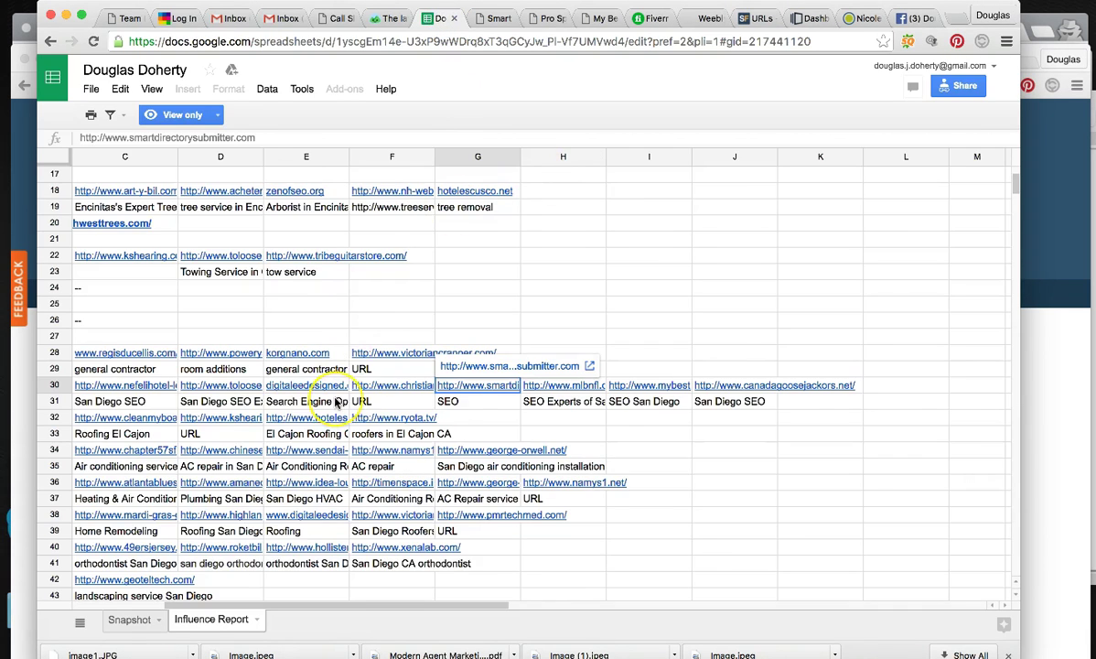
{"action": "scroll", "coordinate": [337, 403], "scroll_direction": "left", "scroll_amount": 3}
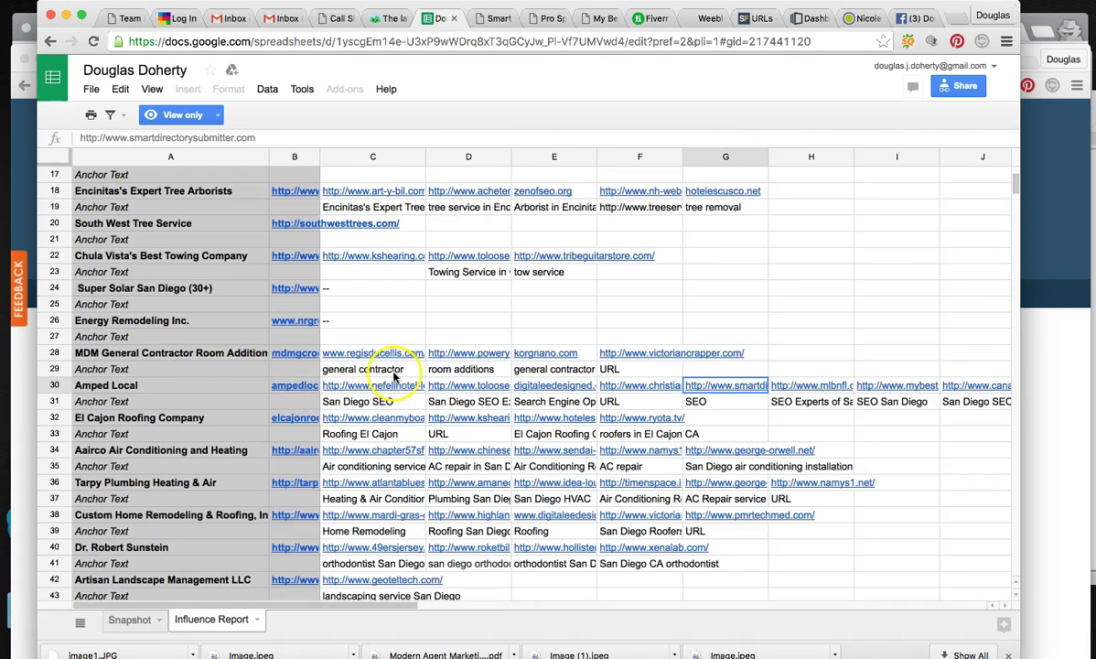
{"action": "scroll", "coordinate": [395, 377], "scroll_direction": "right", "scroll_amount": 5}
{"action": "left_click", "coordinate": [293, 385]}
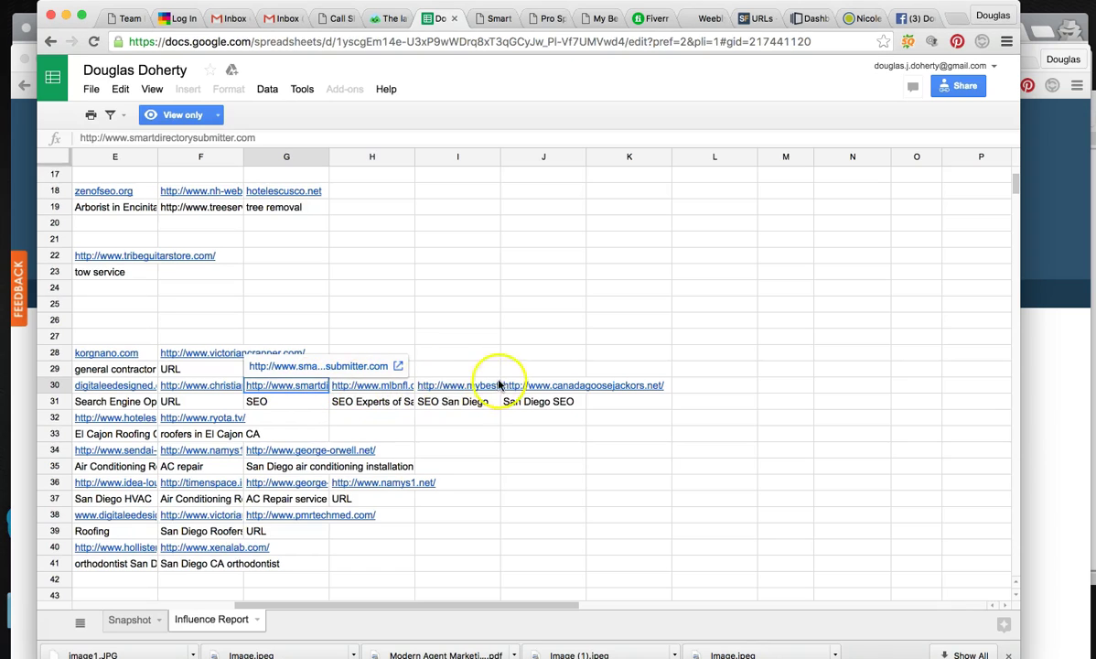
- Open the Smart Directory Submitter site and copy its web address
{"action": "left_click", "coordinate": [495, 19]}
{"action": "left_click", "coordinate": [212, 42]}
{"action": "right_click", "coordinate": [212, 42]}
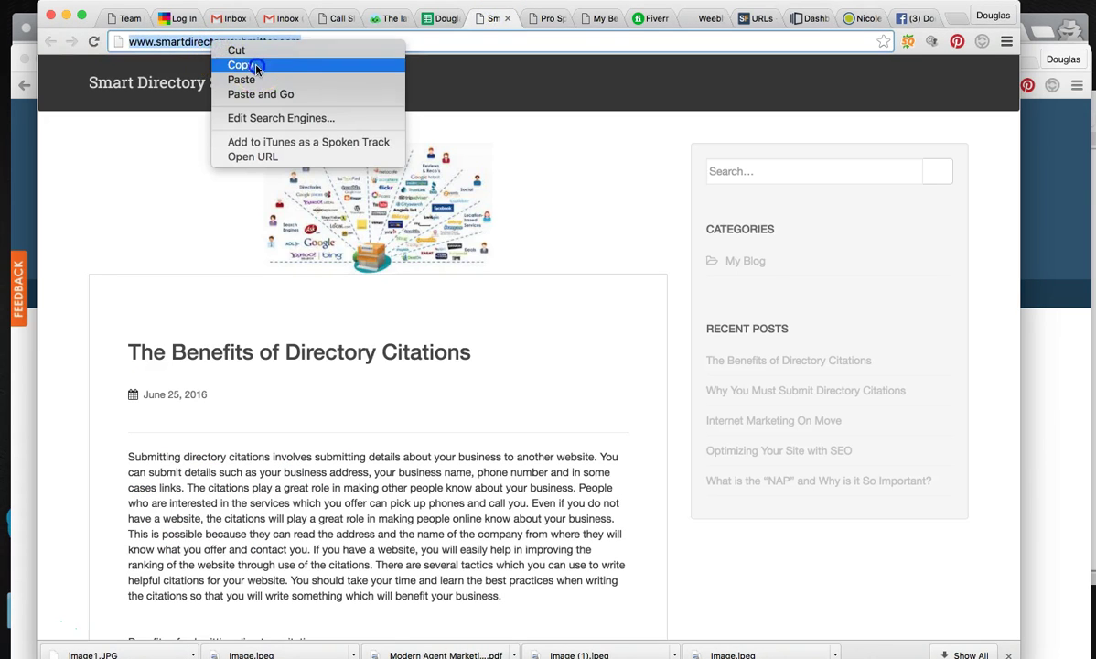
{"action": "left_click", "coordinate": [244, 69]}
{"action": "left_click", "coordinate": [1073, 144]}
{"action": "left_click_drag", "start_coordinate": [391, 210], "coordinate": [183, 212]}
{"action": "right_click", "coordinate": [195, 214]}
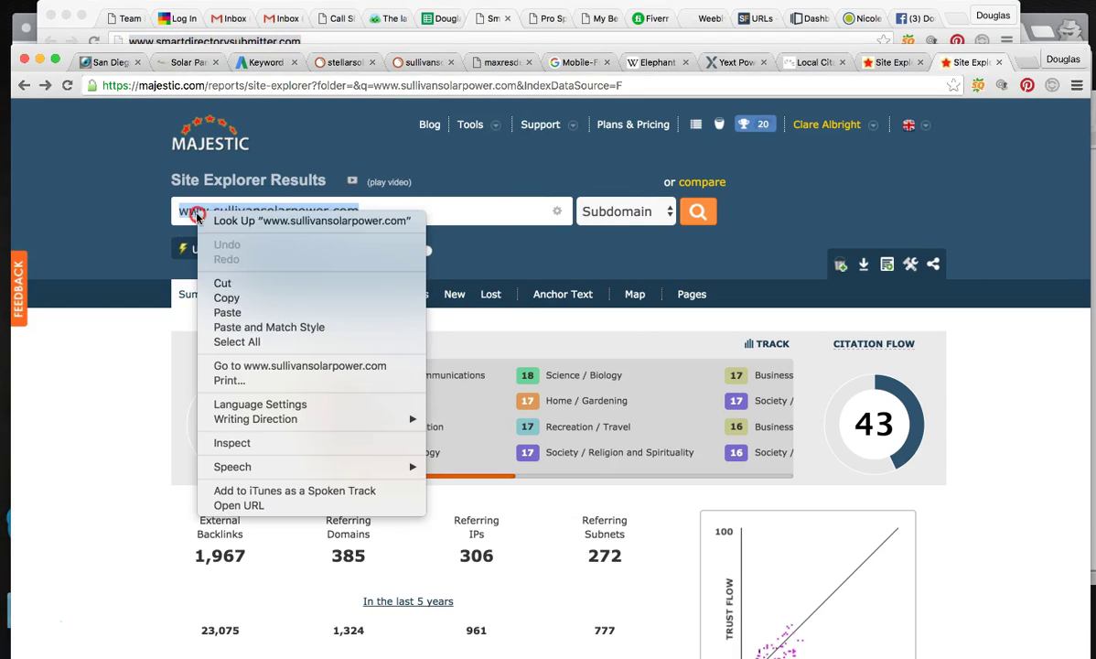
{"action": "left_click", "coordinate": [265, 312]}
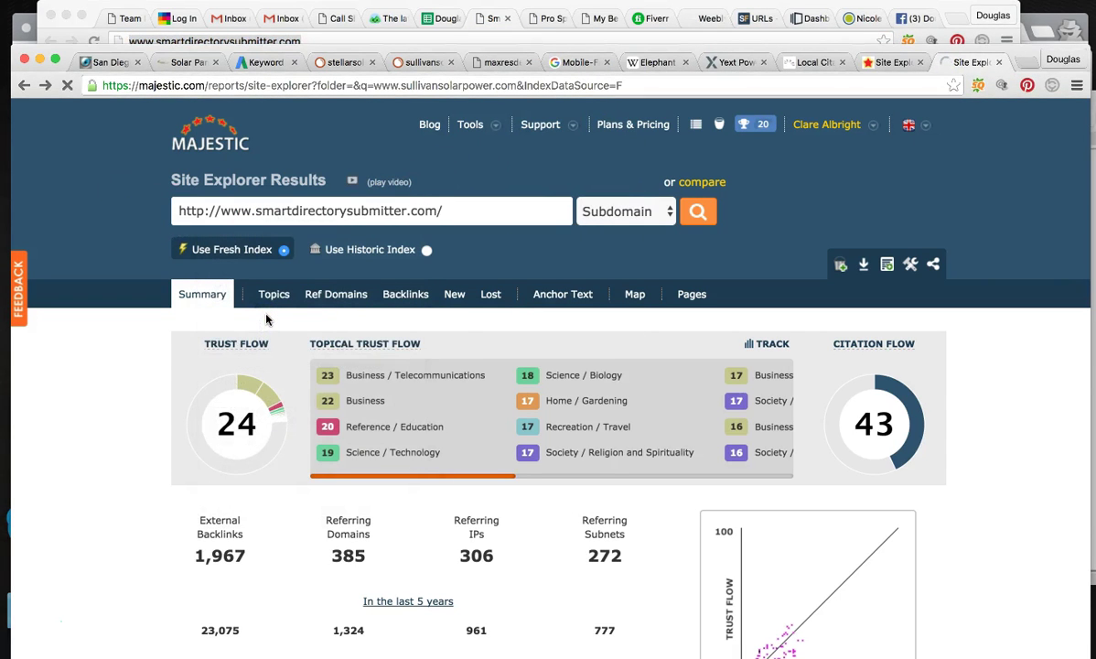
{"action": "key", "text": "Return"}
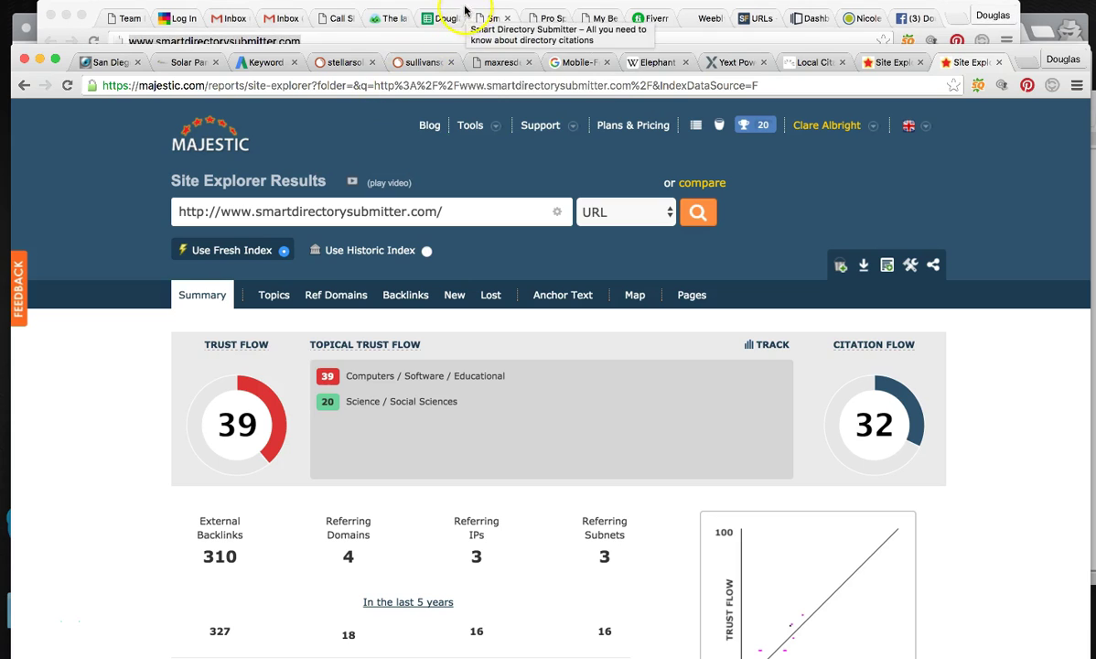
{"action": "left_click", "coordinate": [500, 16]}
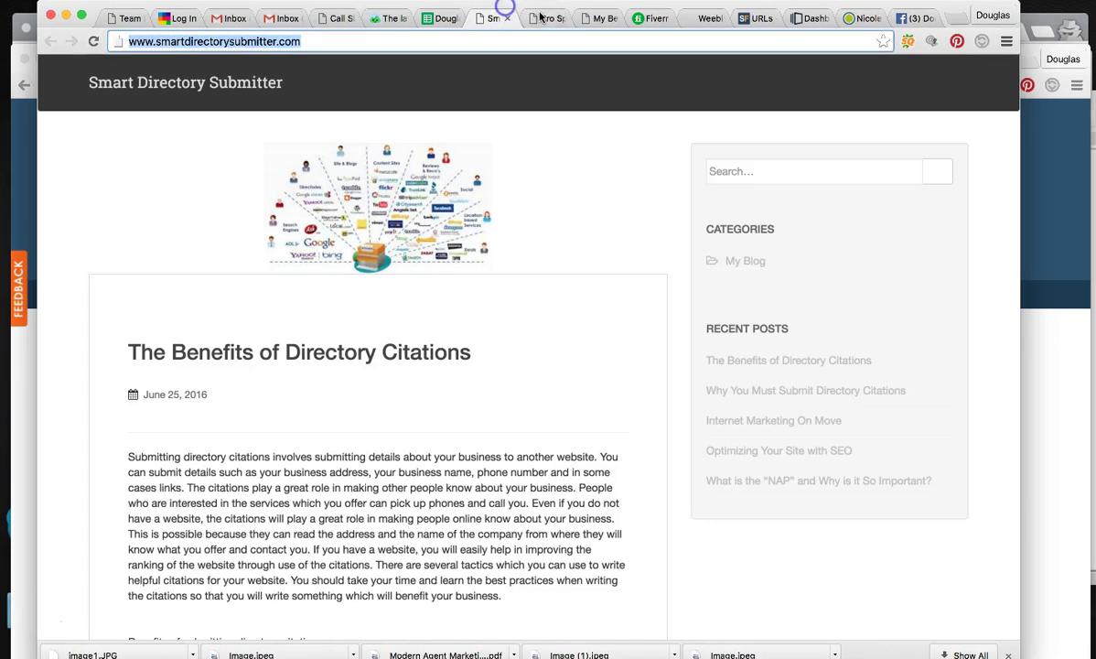
{"action": "right_click", "coordinate": [192, 41]}
{"action": "left_click", "coordinate": [235, 66]}
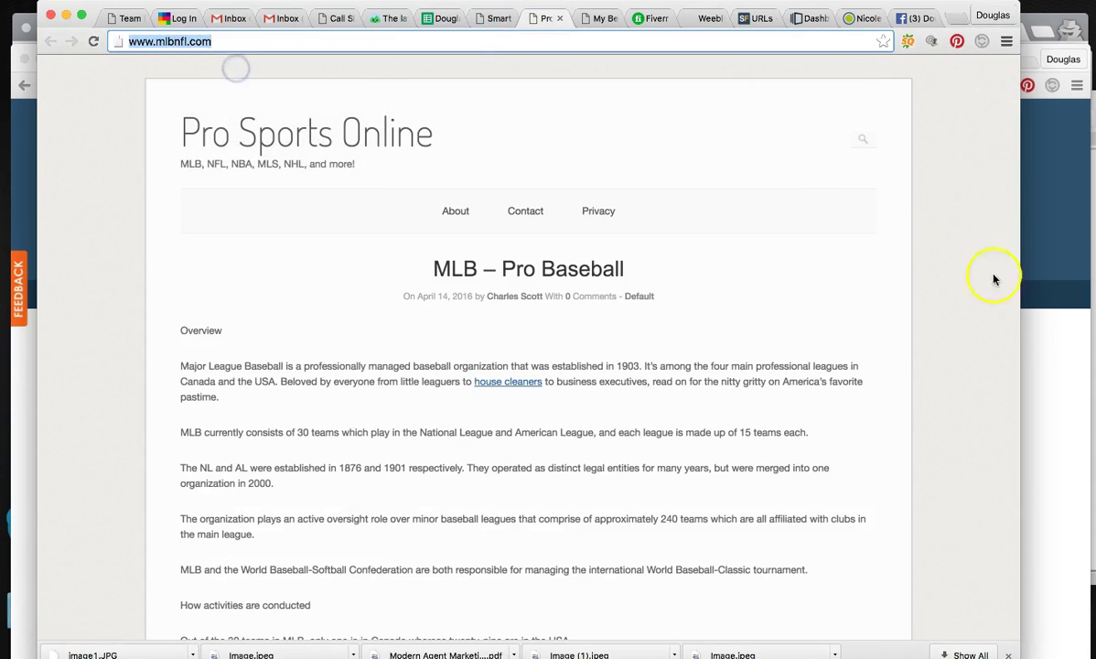
{"action": "left_click", "coordinate": [1062, 329]}
{"action": "left_click", "coordinate": [364, 219]}
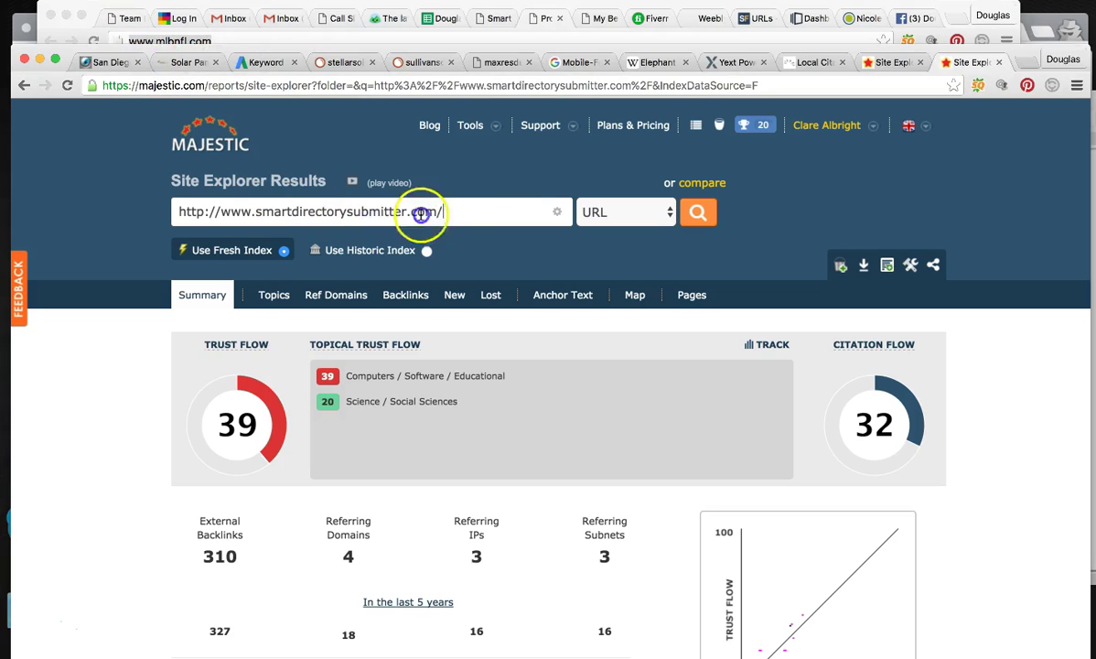
{"action": "left_click_drag", "start_coordinate": [417, 212], "coordinate": [123, 208]}
{"action": "right_click", "coordinate": [203, 215]}
{"action": "left_click", "coordinate": [265, 315]}
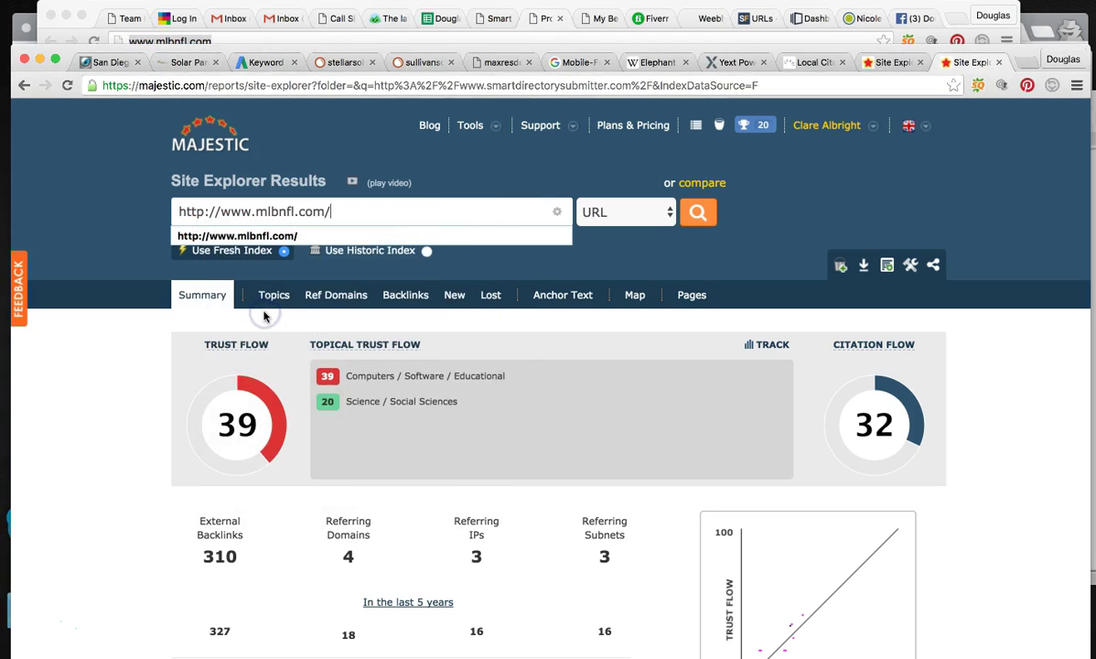
{"action": "key", "text": "Return"}
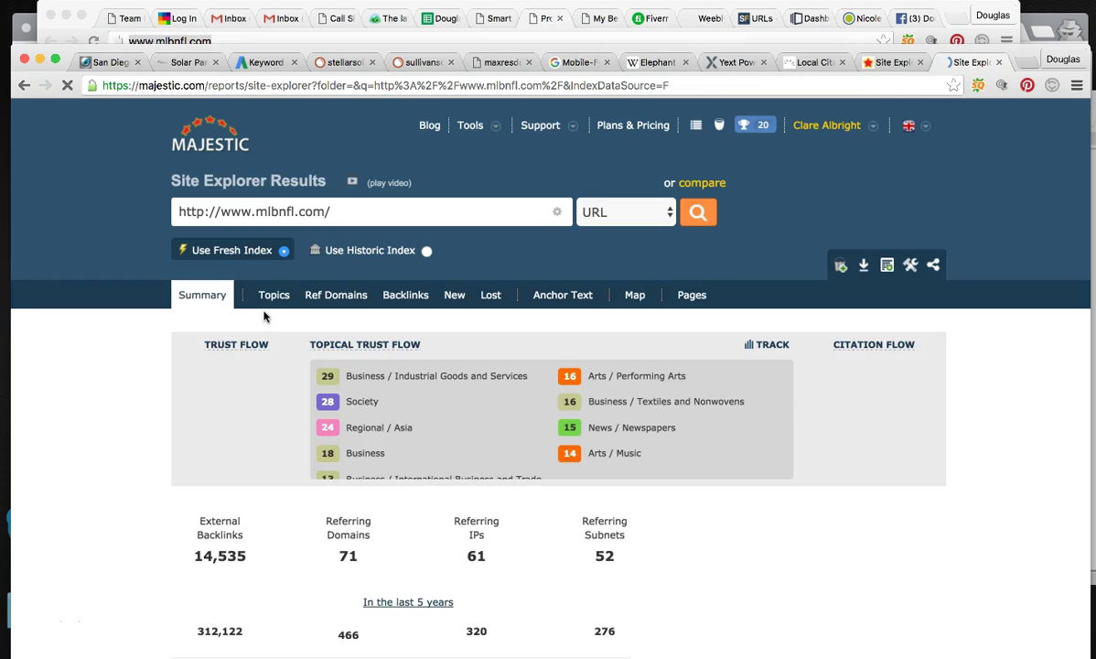
{"action": "left_click", "coordinate": [278, 316]}
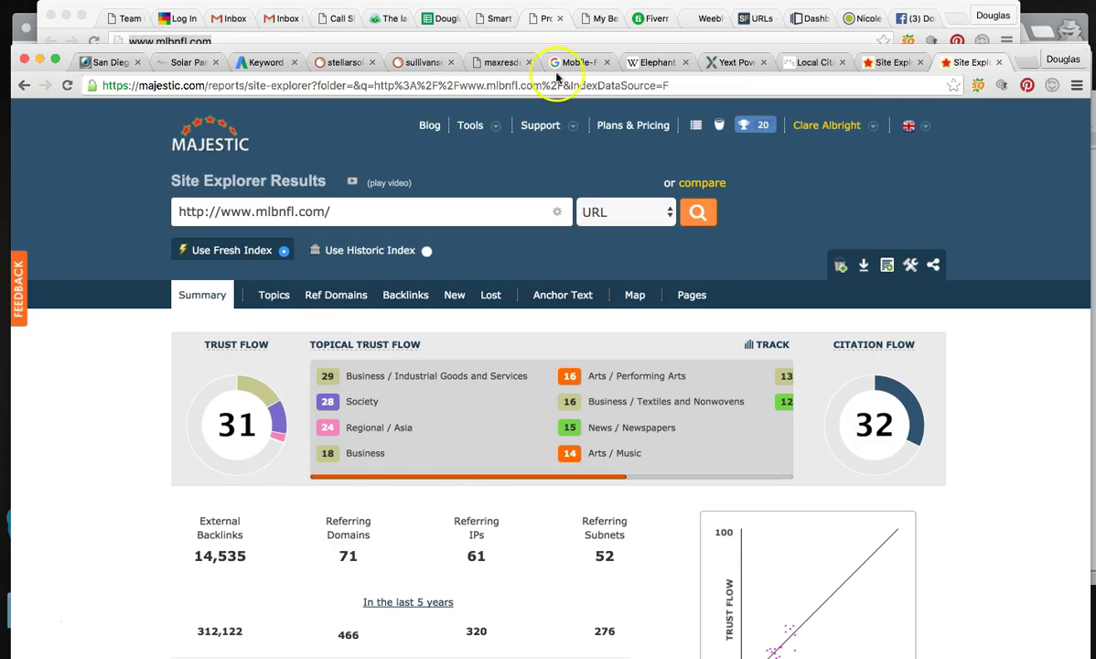
{"action": "left_click", "coordinate": [587, 20]}
{"action": "left_click", "coordinate": [226, 39]}
{"action": "right_click", "coordinate": [225, 39]}
{"action": "left_click", "coordinate": [331, 64]}
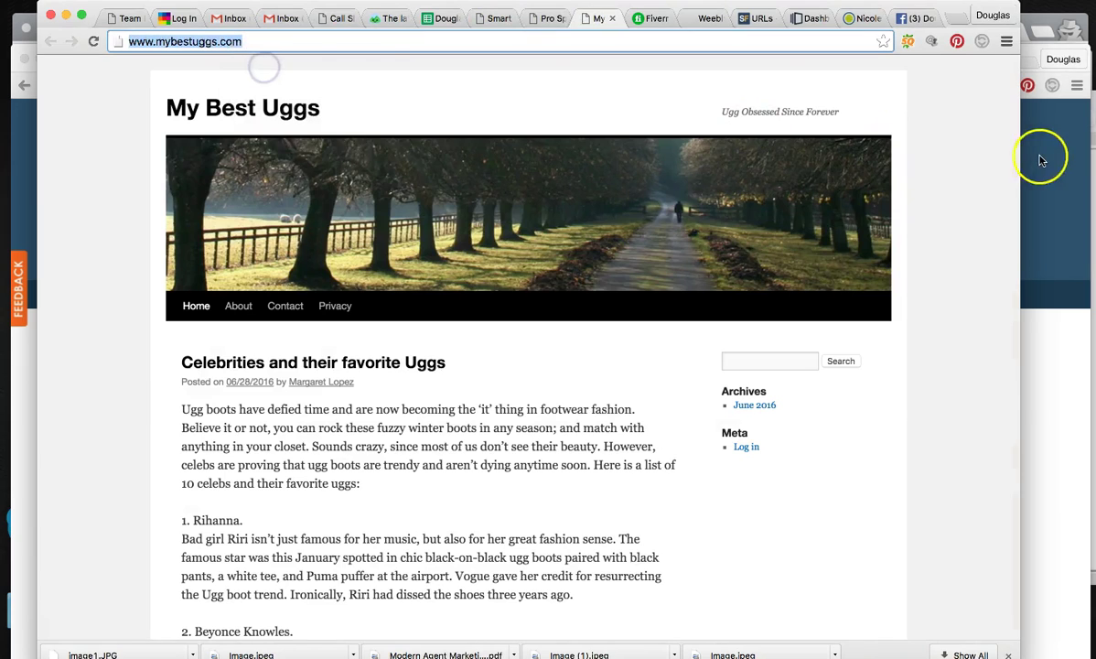
{"action": "left_click", "coordinate": [1037, 159]}
{"action": "left_click_drag", "start_coordinate": [430, 212], "coordinate": [146, 210]}
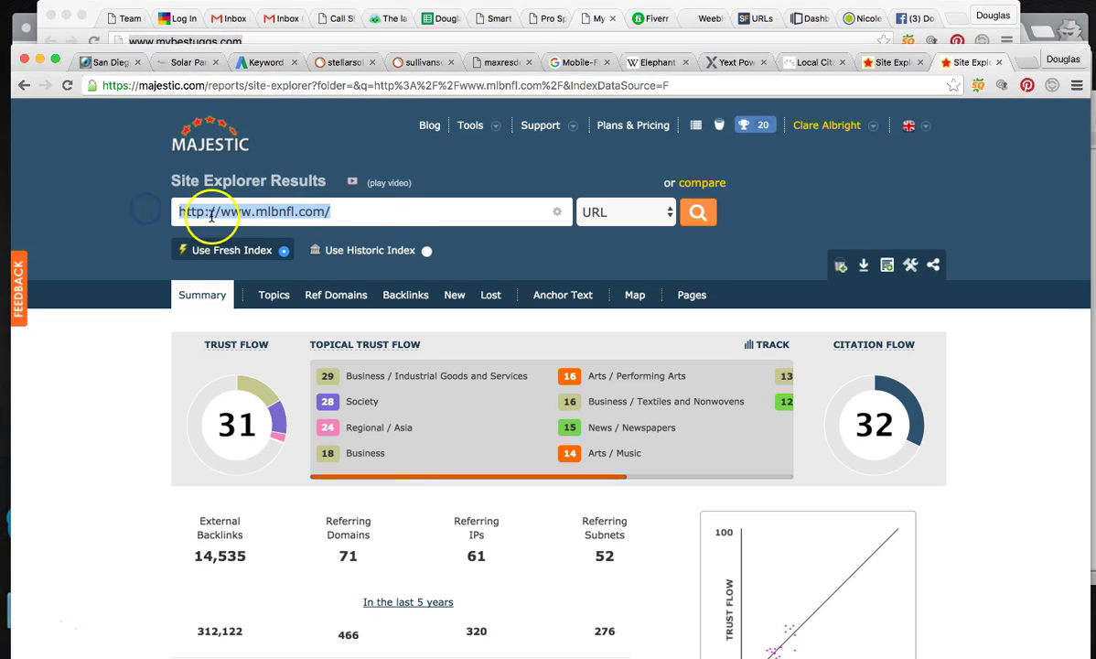
{"action": "right_click", "coordinate": [220, 213]}
{"action": "left_click", "coordinate": [322, 313]}
{"action": "key", "text": "Return"}
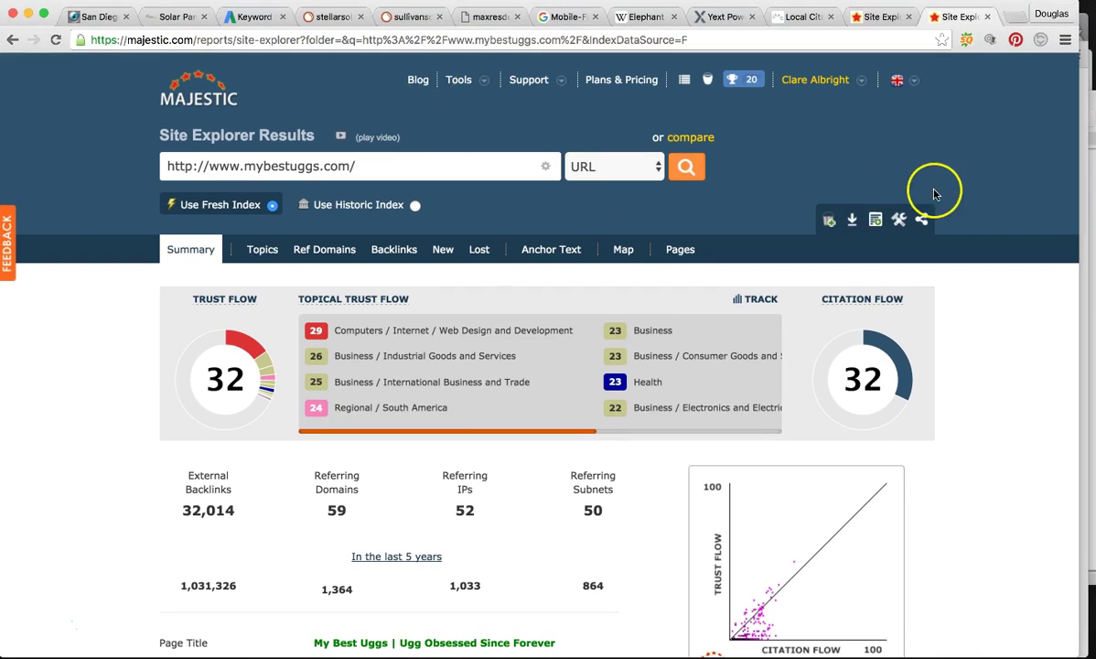
- Examine the My Best Uggs report's Trust Flow, Citation Flow and external backlinks, including the five-year backlink figure
{"action": "scroll", "coordinate": [938, 187], "scroll_direction": "down", "scroll_amount": 1}
{"action": "left_click", "coordinate": [896, 377]}
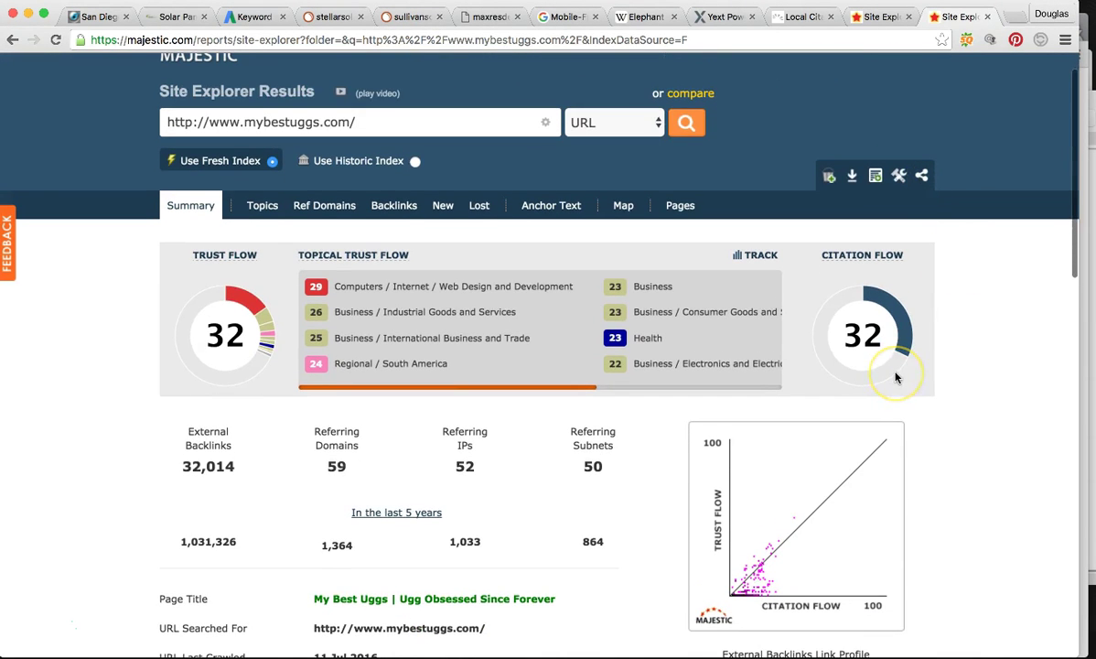
{"action": "scroll", "coordinate": [622, 435], "scroll_direction": "up", "scroll_amount": 1}
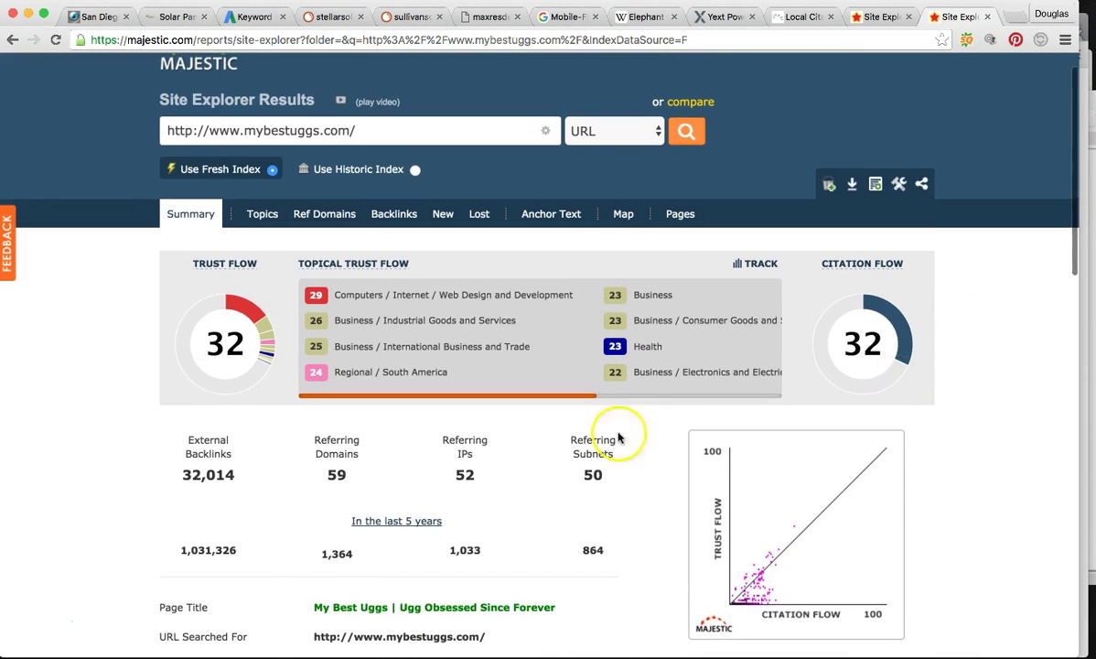
{"action": "left_click", "coordinate": [203, 550]}
{"action": "scroll", "coordinate": [236, 550], "scroll_direction": "up", "scroll_amount": 1}
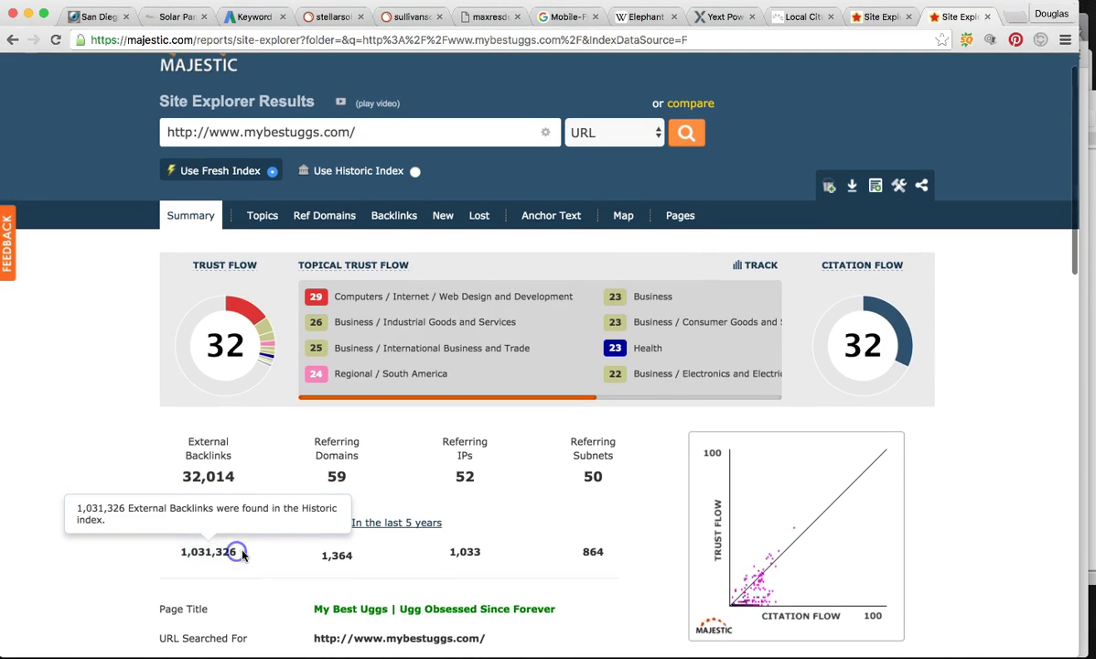
{"action": "double_click", "coordinate": [239, 553]}
{"action": "left_click", "coordinate": [203, 552]}
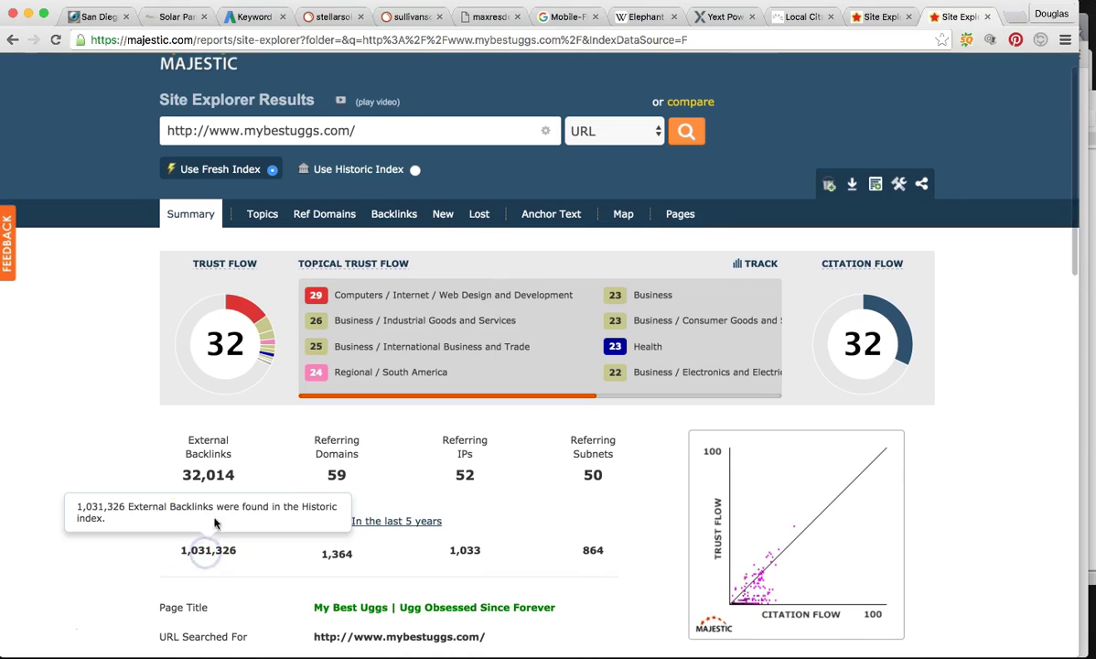
{"action": "scroll", "coordinate": [507, 152], "scroll_direction": "down", "scroll_amount": 1}
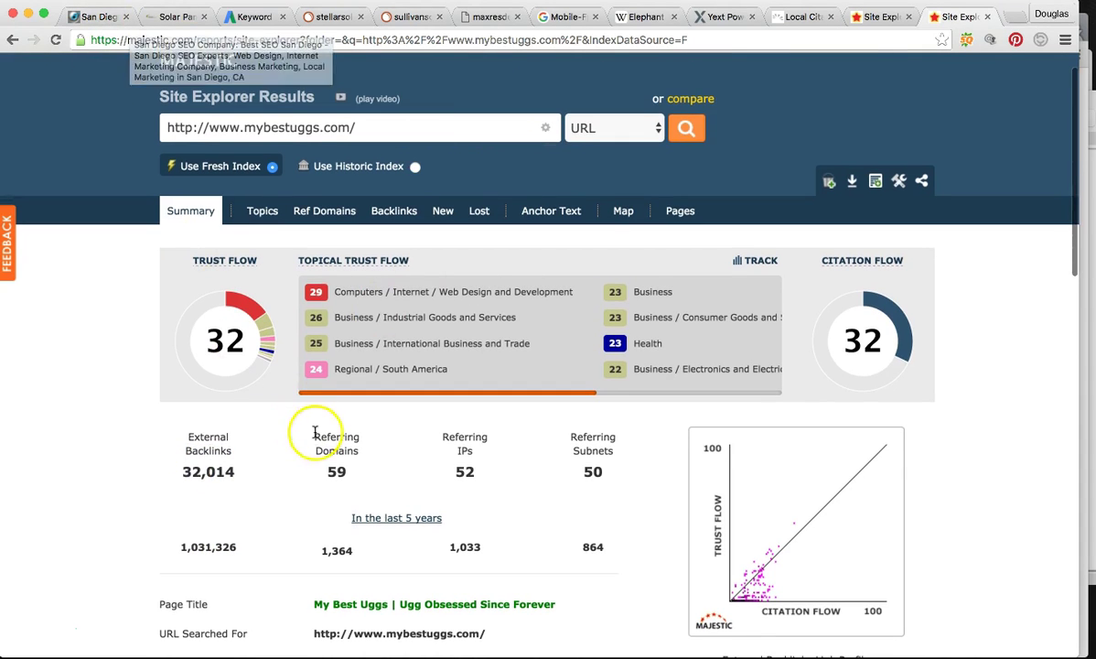
{"action": "scroll", "coordinate": [284, 316], "scroll_direction": "up", "scroll_amount": 1}
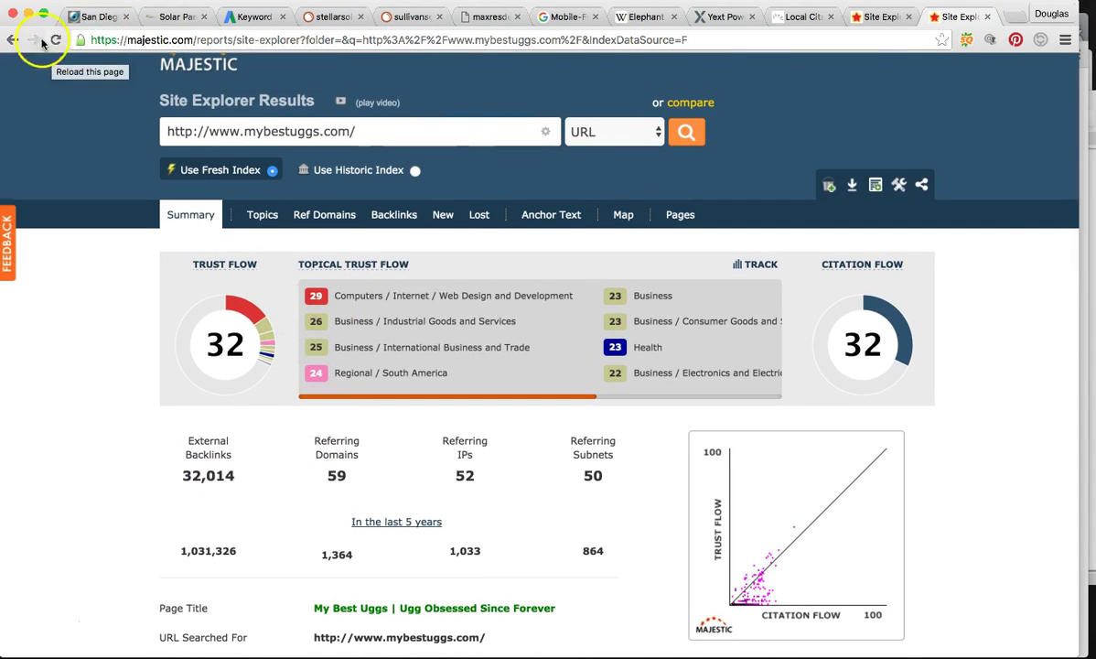
{"action": "left_click", "coordinate": [91, 17]}
{"action": "right_click", "coordinate": [144, 42]}
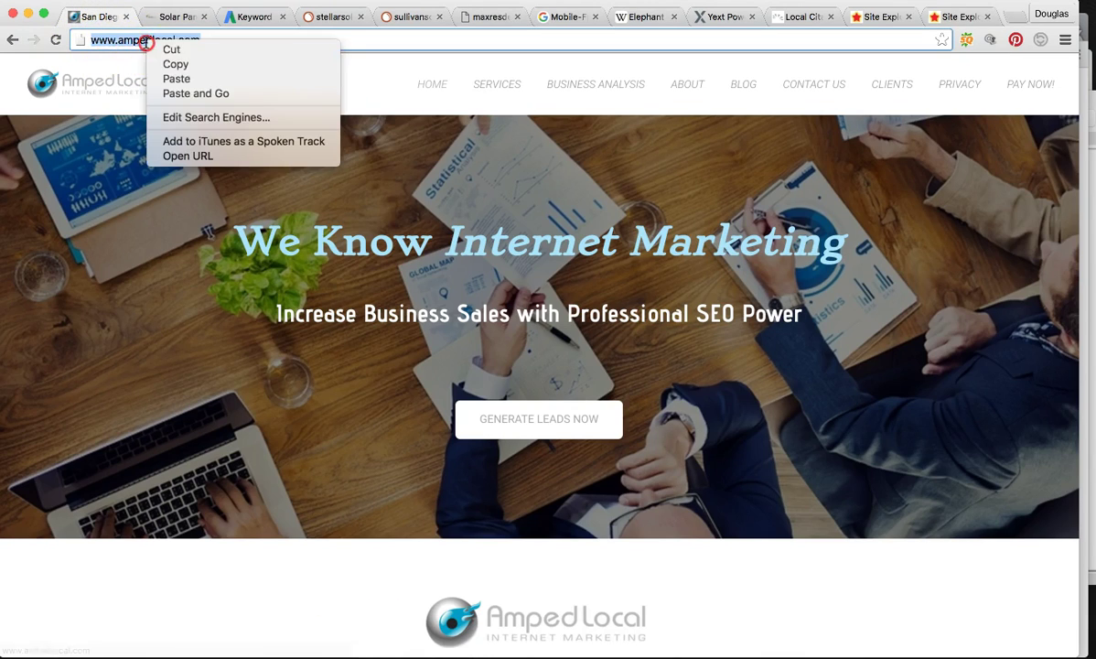
{"action": "left_click", "coordinate": [197, 64]}
{"action": "left_click", "coordinate": [956, 17]}
{"action": "left_click_drag", "start_coordinate": [359, 131], "coordinate": [170, 131]}
{"action": "right_click", "coordinate": [203, 131]}
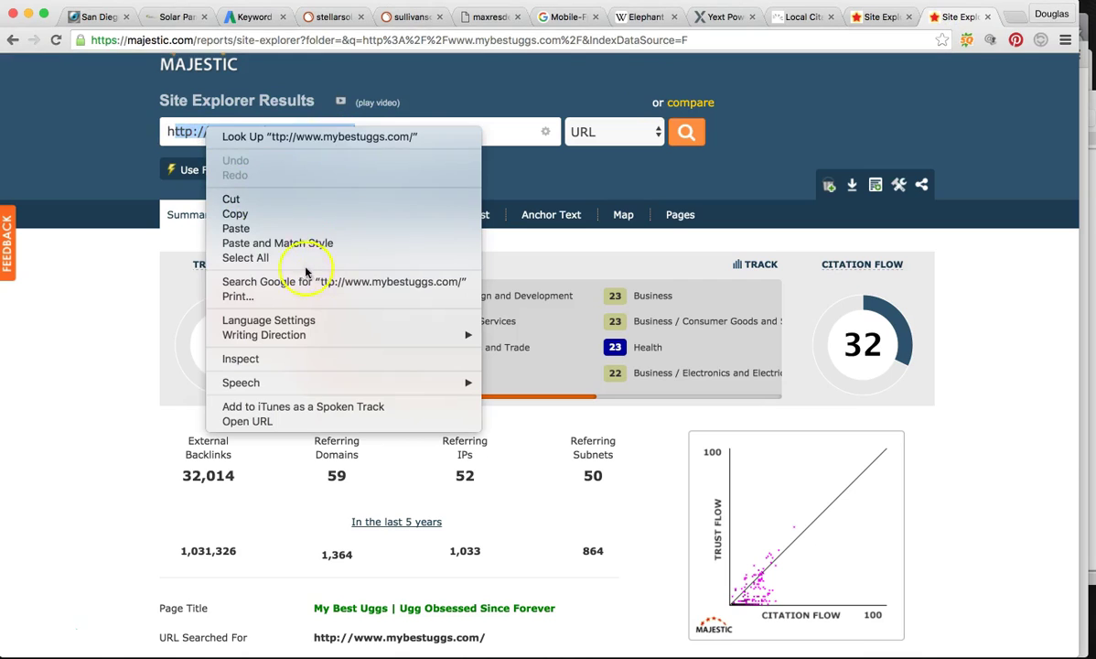
{"action": "left_click", "coordinate": [274, 228]}
{"action": "left_click", "coordinate": [173, 131]}
{"action": "key", "text": "BackSpace"}
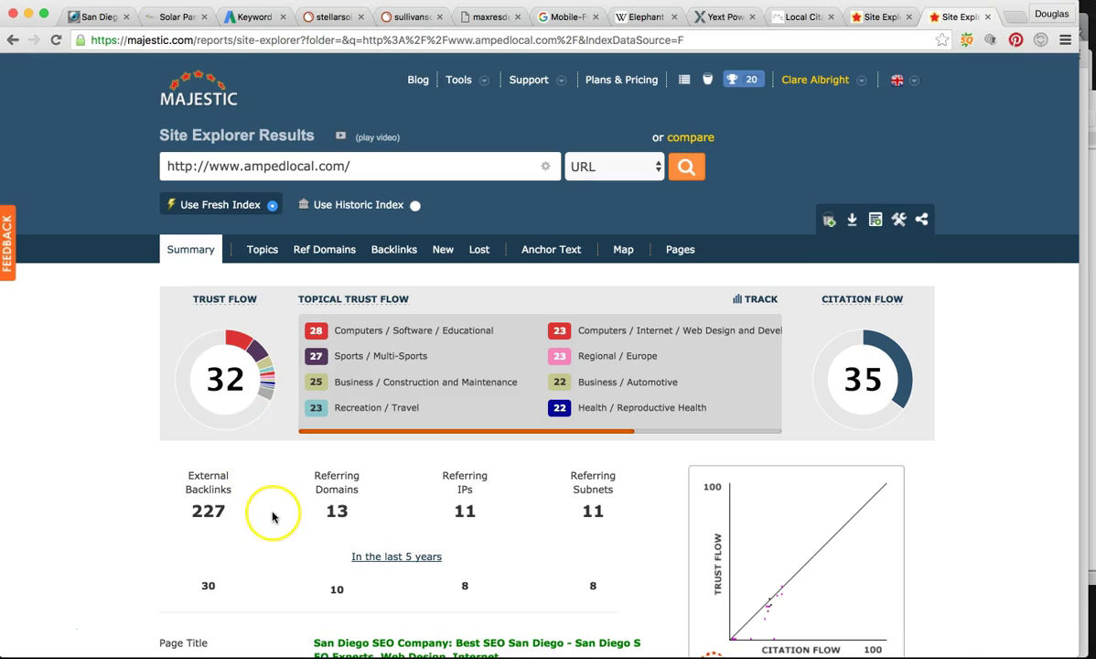
- Examine Amped Local's Trust Flow and backlink figures, and compare them with the stellarsolar.net report's Trust Flow and referring domains
{"action": "scroll", "coordinate": [274, 503], "scroll_direction": "down", "scroll_amount": 1}
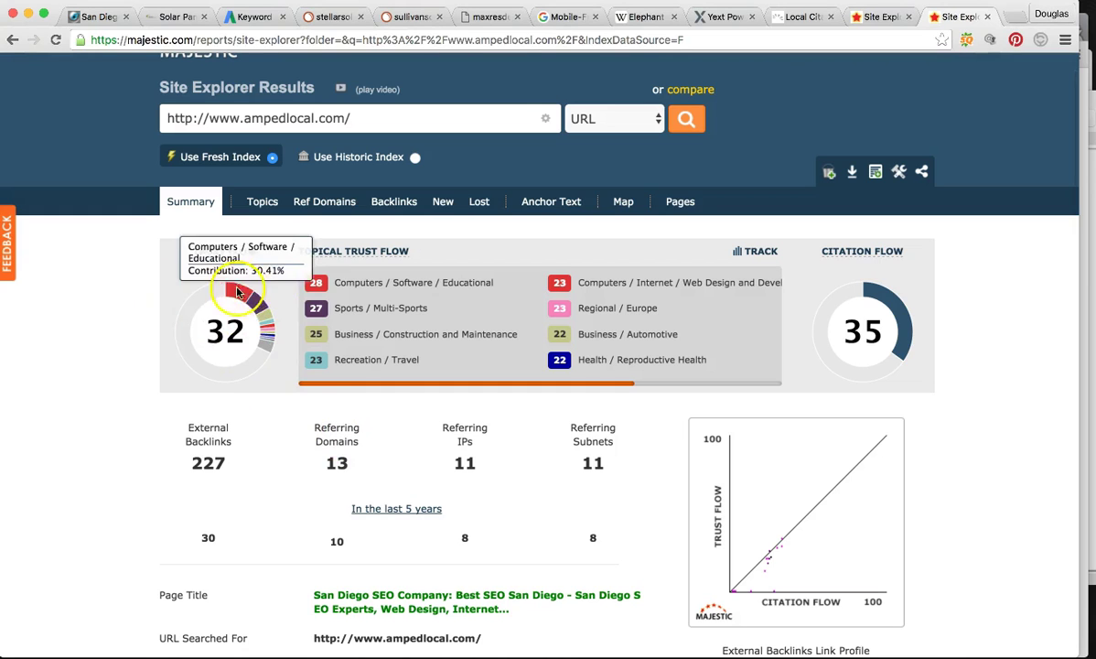
{"action": "mouse_move", "coordinate": [259, 335]}
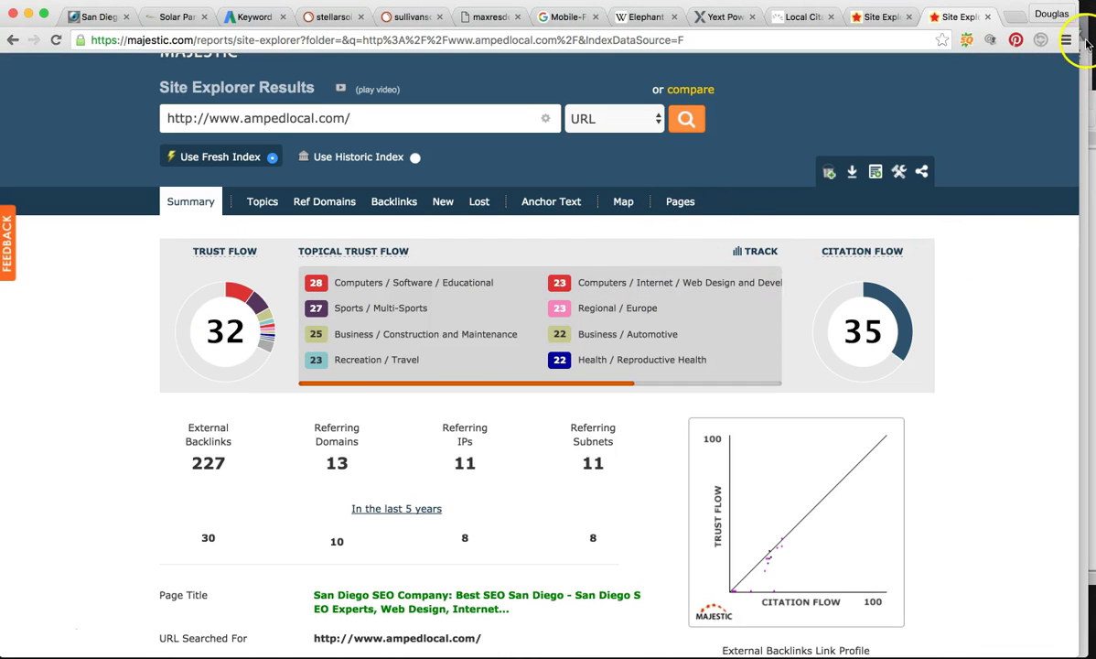
{"action": "left_click", "coordinate": [878, 16]}
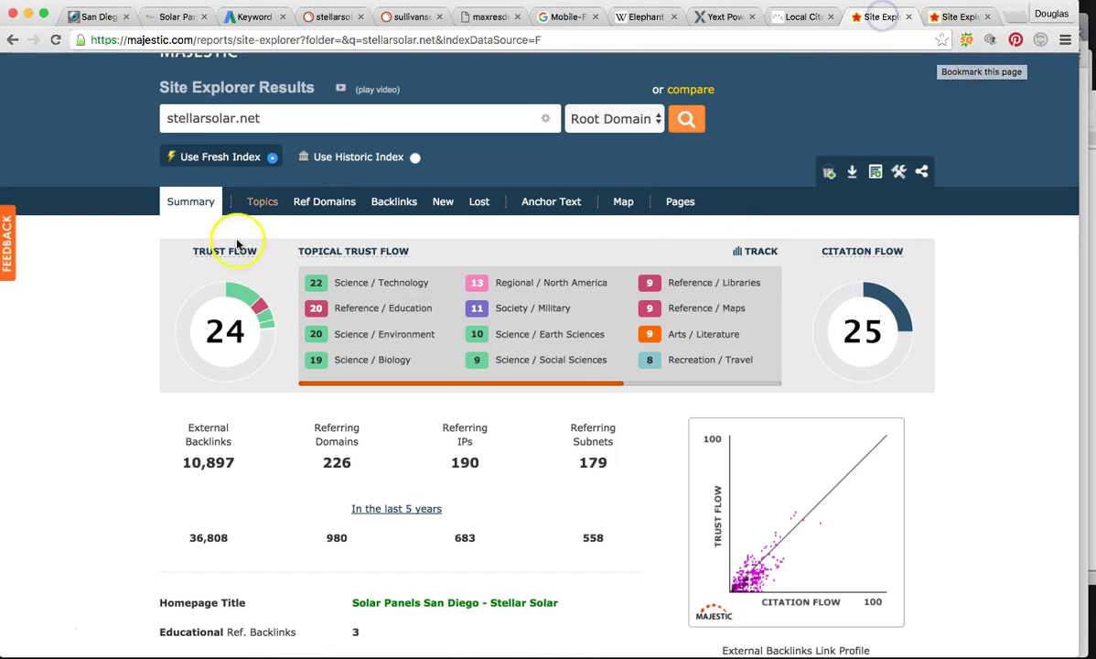
{"action": "left_click", "coordinate": [353, 459]}
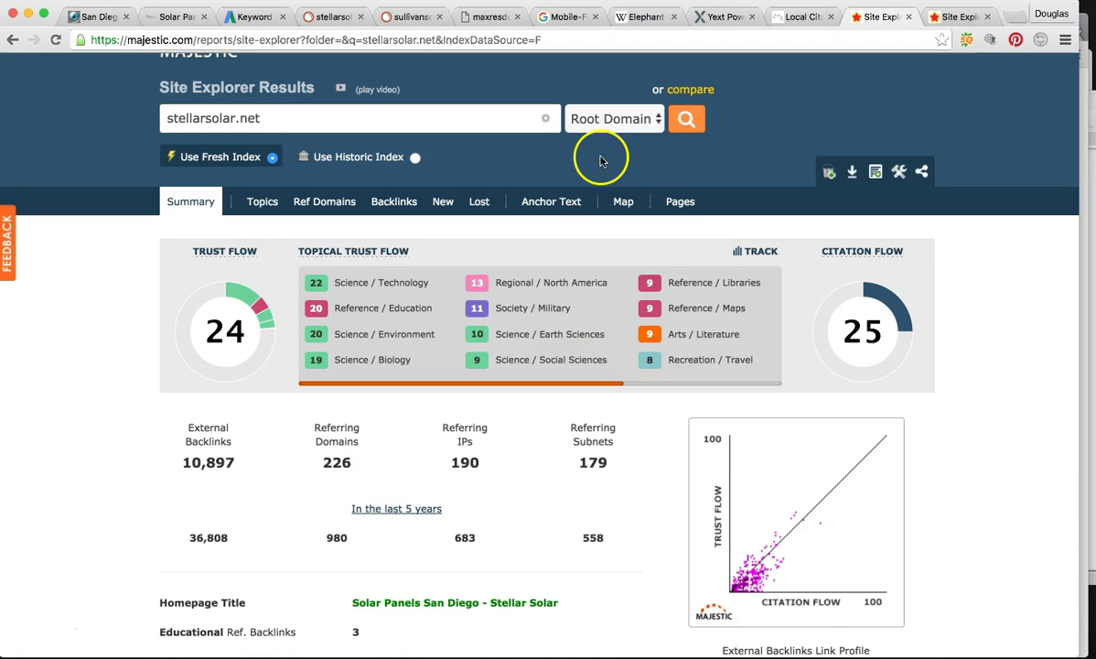
{"action": "scroll", "coordinate": [509, 143], "scroll_direction": "down", "scroll_amount": 1}
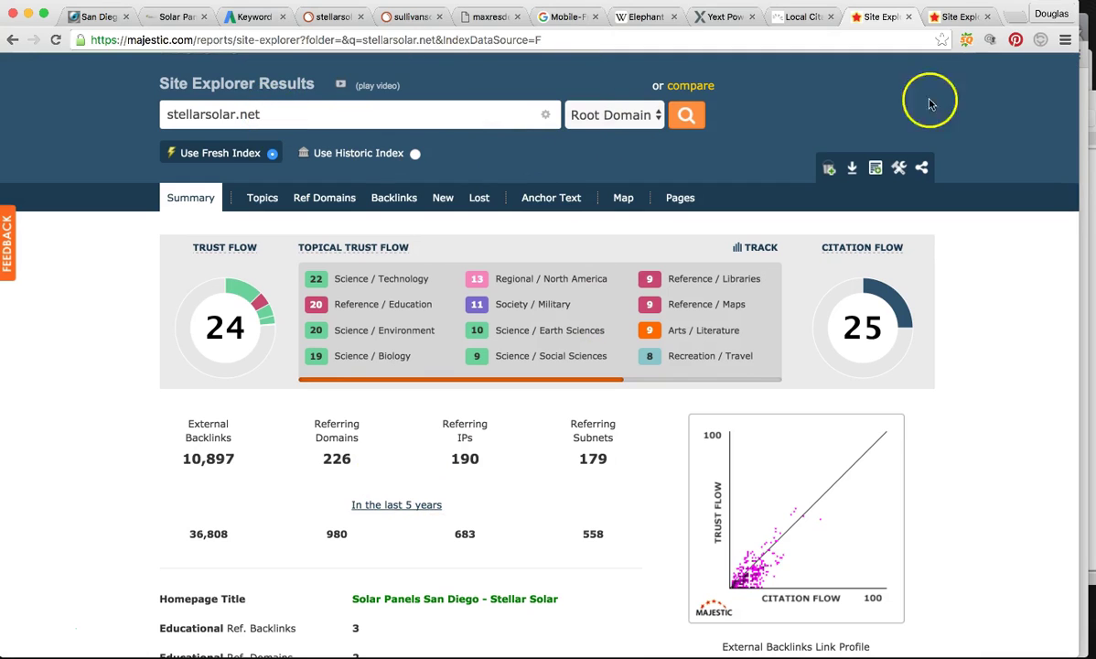
- Switch to the Google results window and review the local map listings for "san diego solar companies" and "san diego solar panels"
{"action": "left_click", "coordinate": [1085, 43]}
{"action": "left_click", "coordinate": [279, 32]}
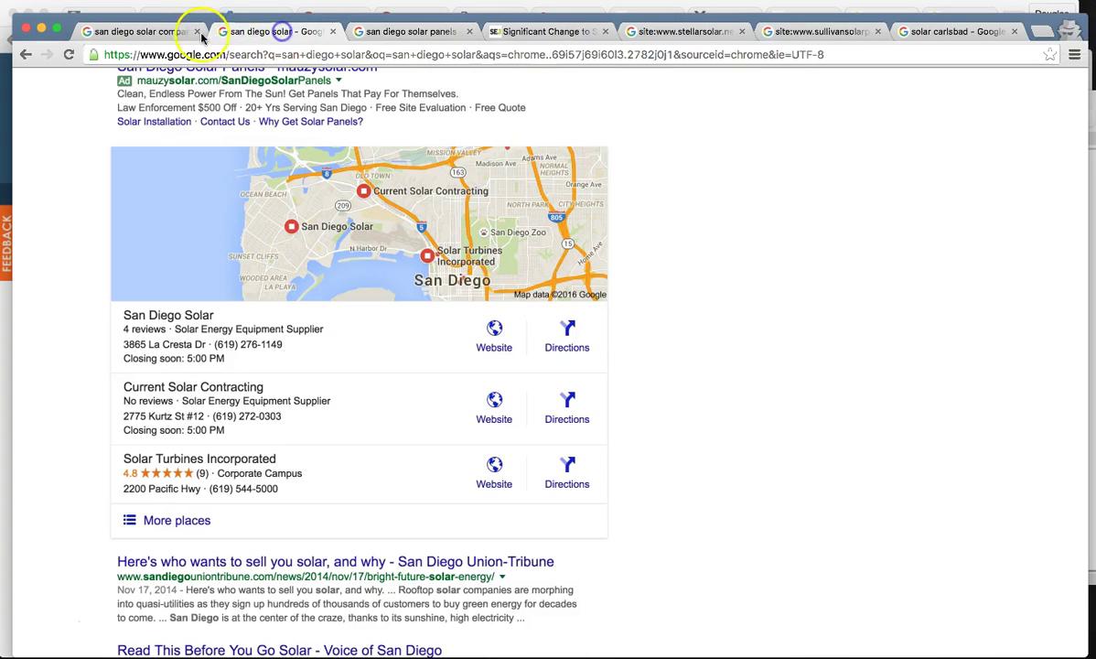
{"action": "left_click", "coordinate": [172, 32]}
{"action": "scroll", "coordinate": [460, 303], "scroll_direction": "down", "scroll_amount": 1}
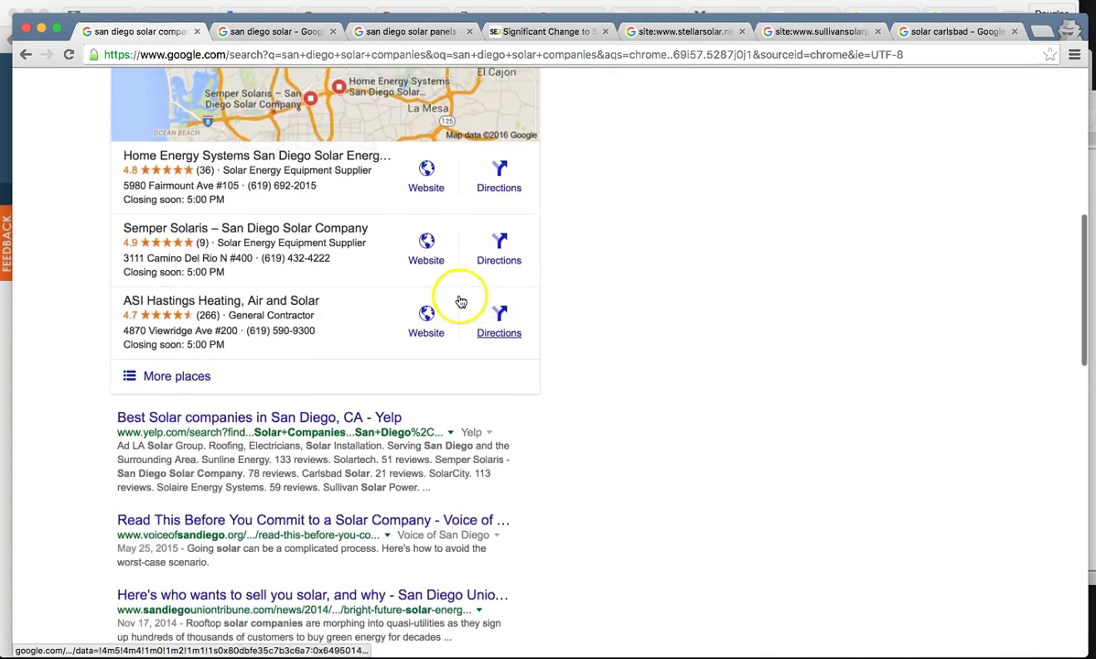
{"action": "scroll", "coordinate": [460, 294], "scroll_direction": "up", "scroll_amount": 3}
{"action": "left_click", "coordinate": [400, 34]}
{"action": "scroll", "coordinate": [714, 195], "scroll_direction": "up", "scroll_amount": 8}
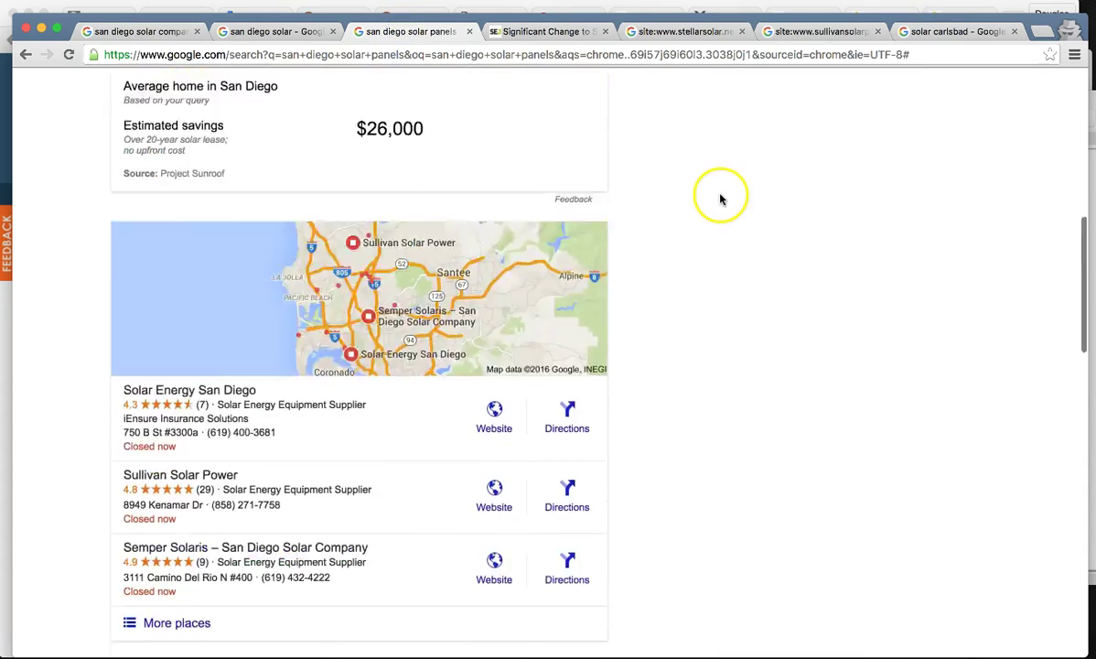
{"action": "scroll", "coordinate": [714, 215], "scroll_direction": "down", "scroll_amount": 4}
{"action": "scroll", "coordinate": [715, 214], "scroll_direction": "down", "scroll_amount": 3}
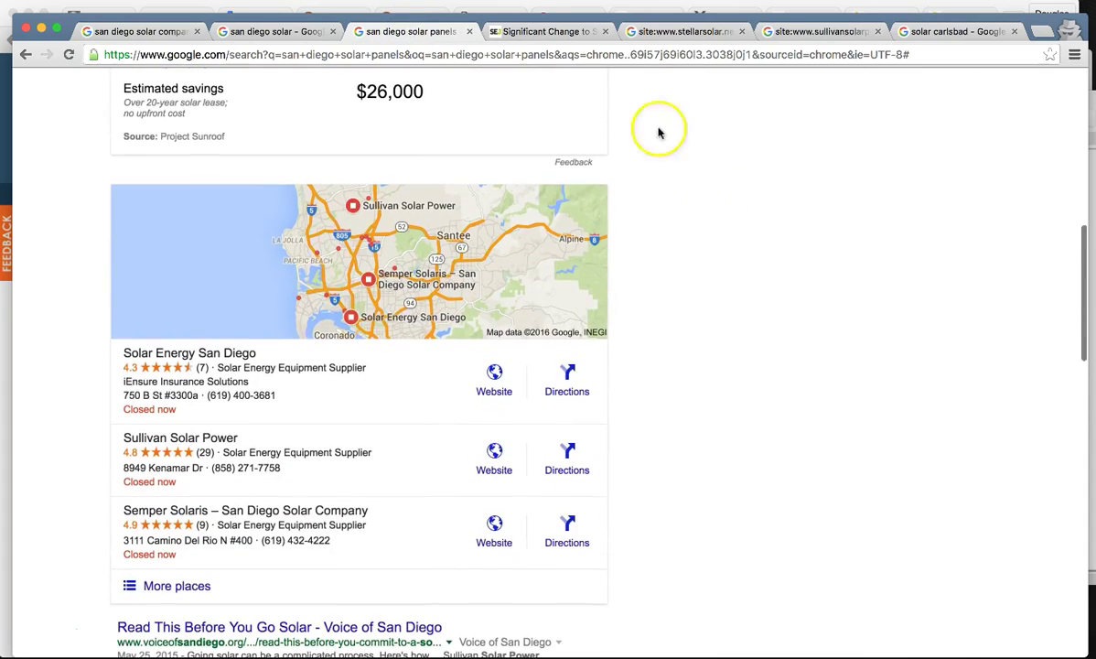
- Return to the main browser window and examine stellarsolar.net's Monthly PPC Overview in SpyFu
{"action": "left_click", "coordinate": [305, 8]}
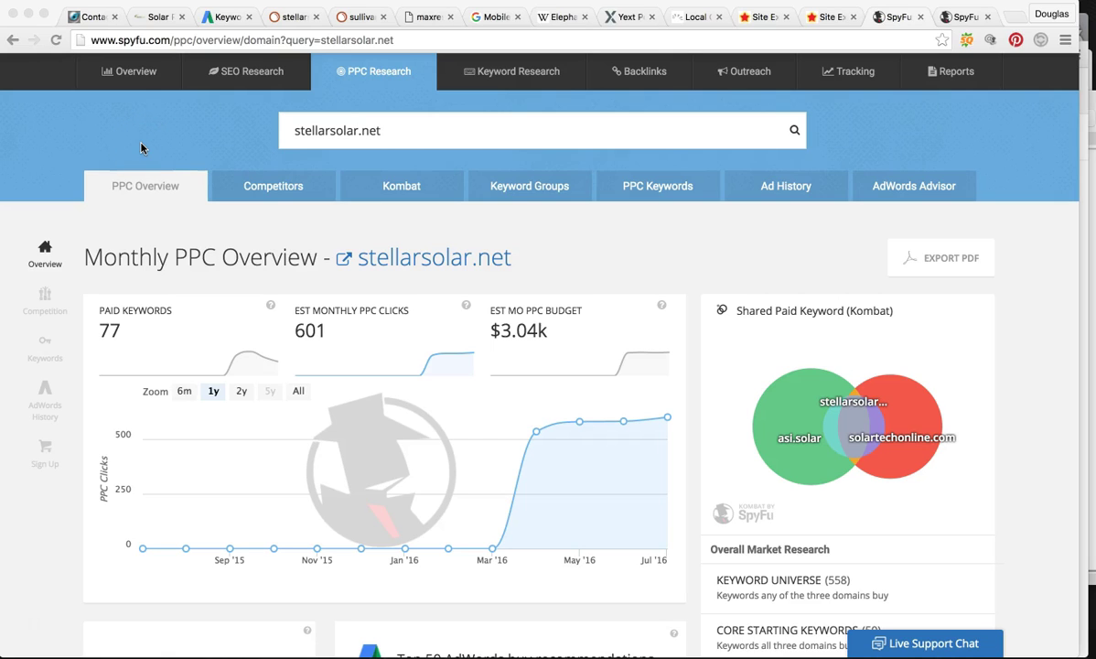
{"action": "scroll", "coordinate": [399, 228], "scroll_direction": "down", "scroll_amount": 1}
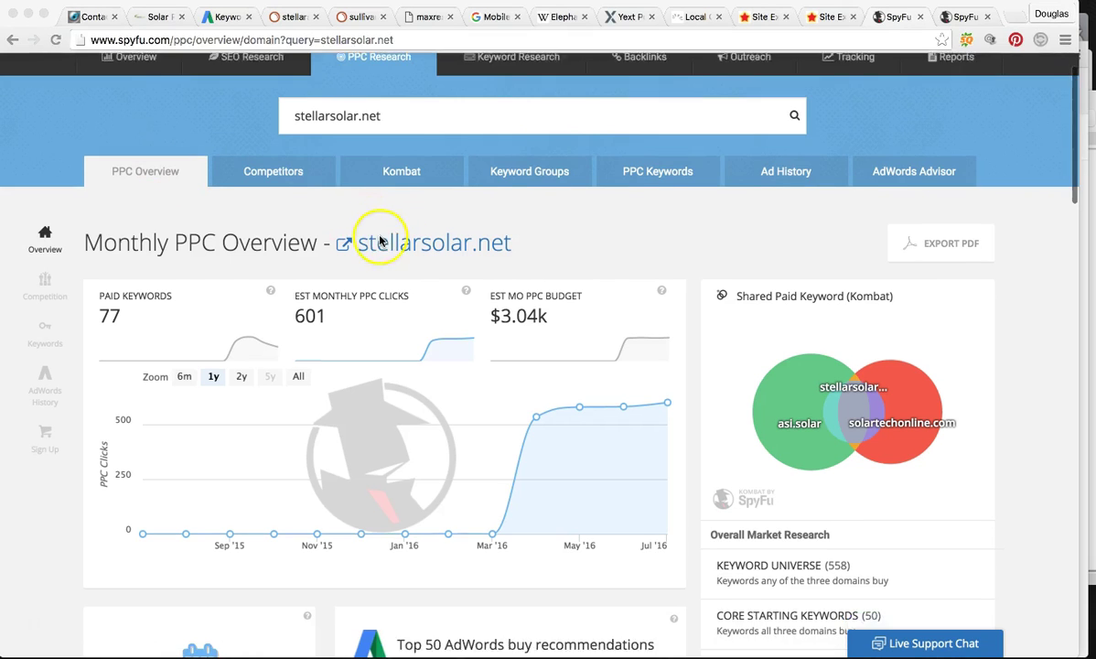
{"action": "scroll", "coordinate": [321, 226], "scroll_direction": "up", "scroll_amount": 2}
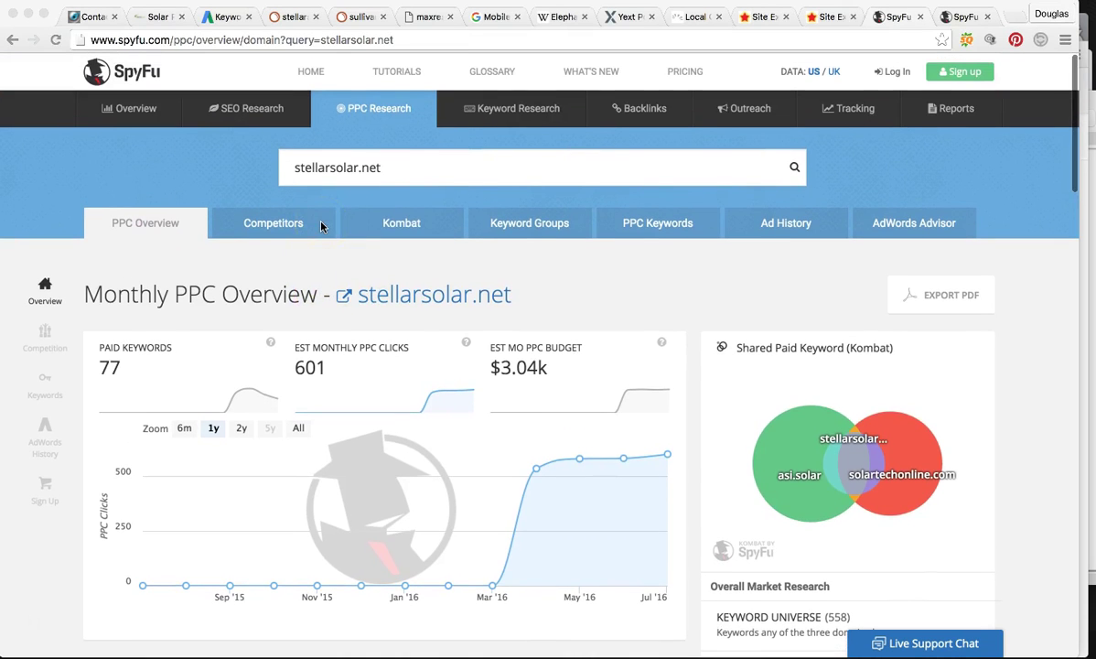
{"action": "scroll", "coordinate": [320, 226], "scroll_direction": "down", "scroll_amount": 1}
{"action": "scroll", "coordinate": [321, 226], "scroll_direction": "down", "scroll_amount": 1}
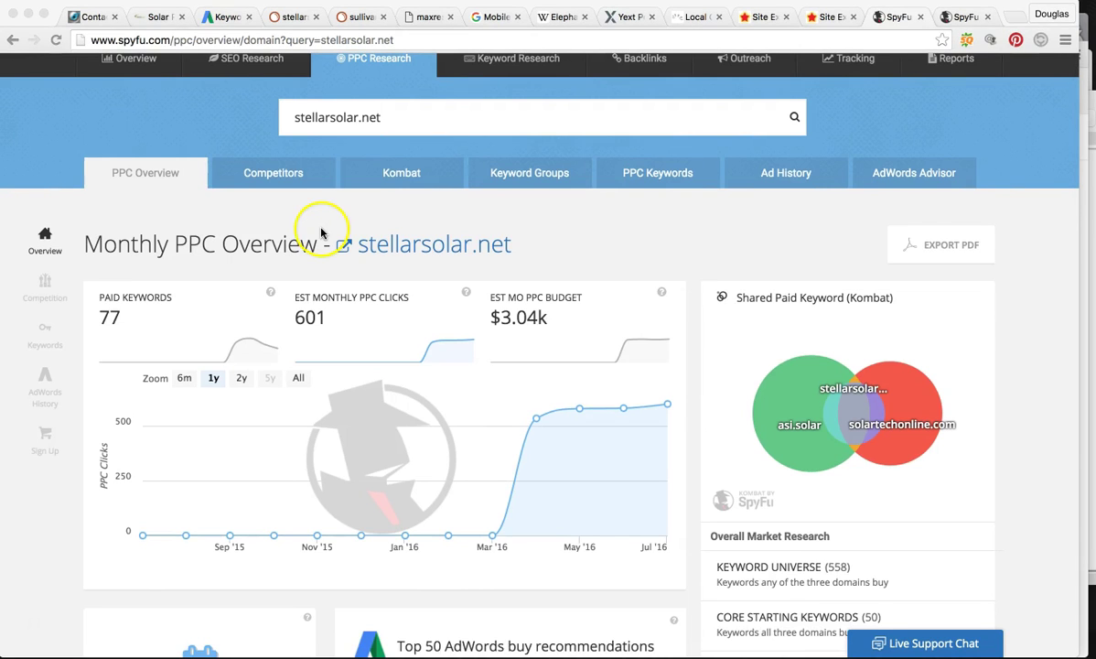
{"action": "scroll", "coordinate": [319, 225], "scroll_direction": "down", "scroll_amount": 1}
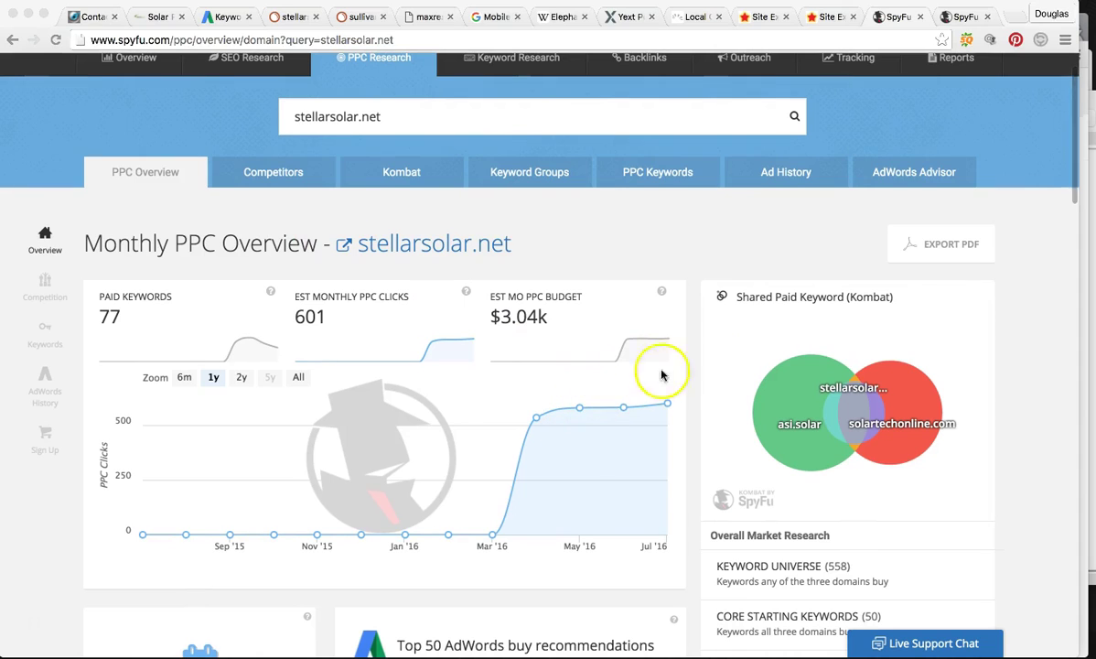
- Check stellarsolar.net's estimated monthly PPC budget and latest click figure, and compare monthly paid clicks across its Top Paid Competitors
{"action": "left_click", "coordinate": [541, 325]}
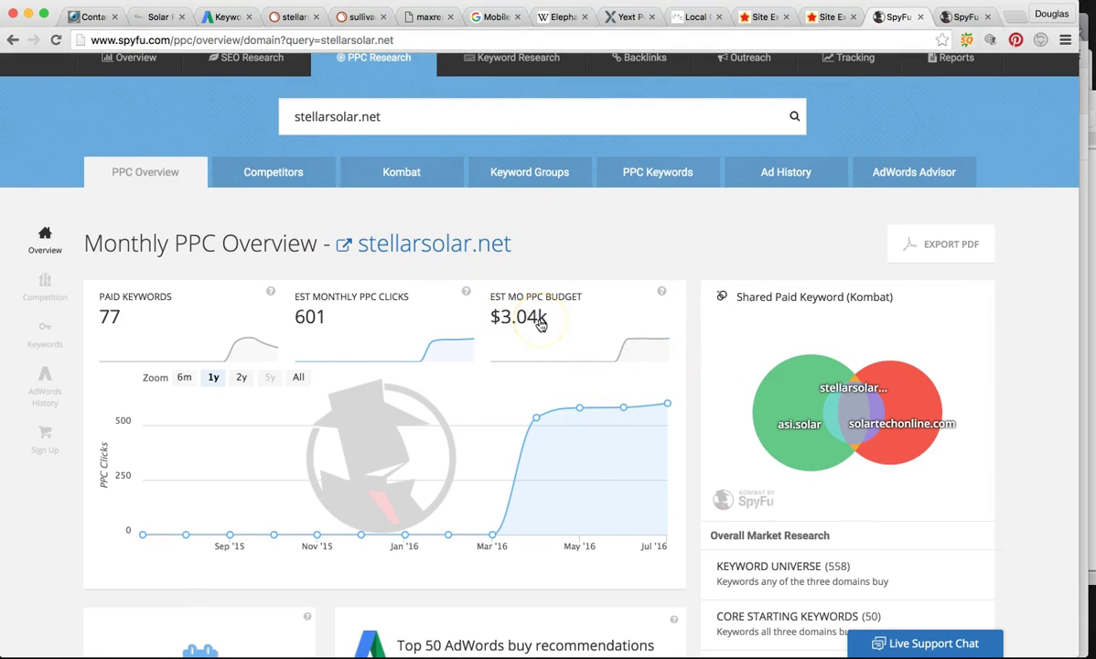
{"action": "mouse_move", "coordinate": [667, 405]}
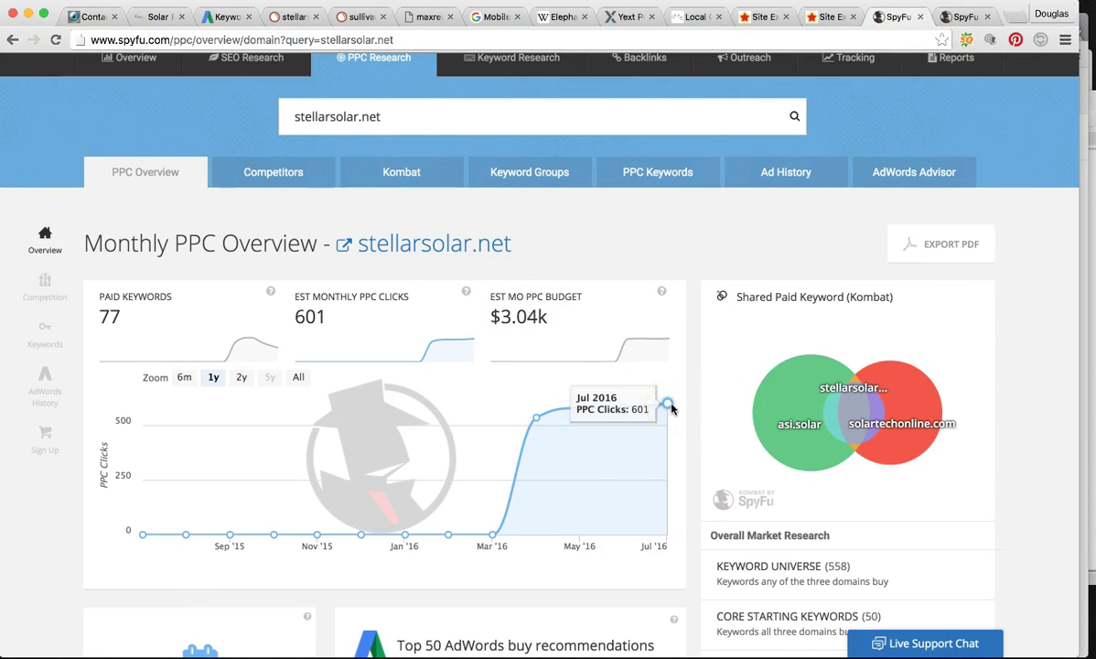
{"action": "scroll", "coordinate": [687, 392], "scroll_direction": "down", "scroll_amount": 10}
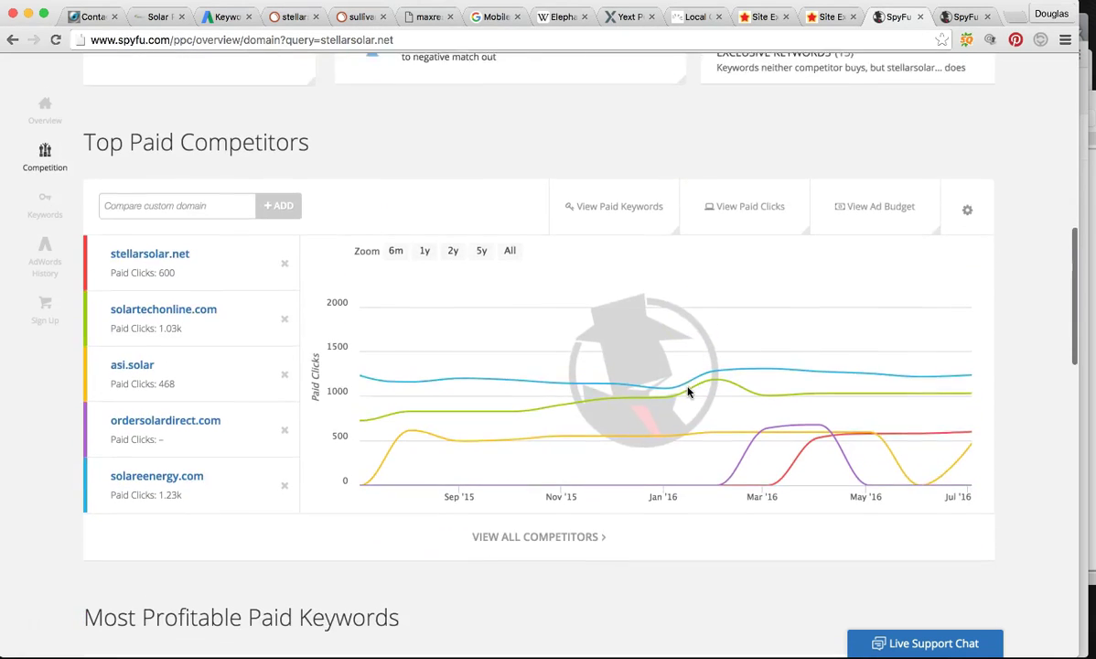
{"action": "scroll", "coordinate": [687, 392], "scroll_direction": "down", "scroll_amount": 2}
{"action": "left_click", "coordinate": [754, 149]}
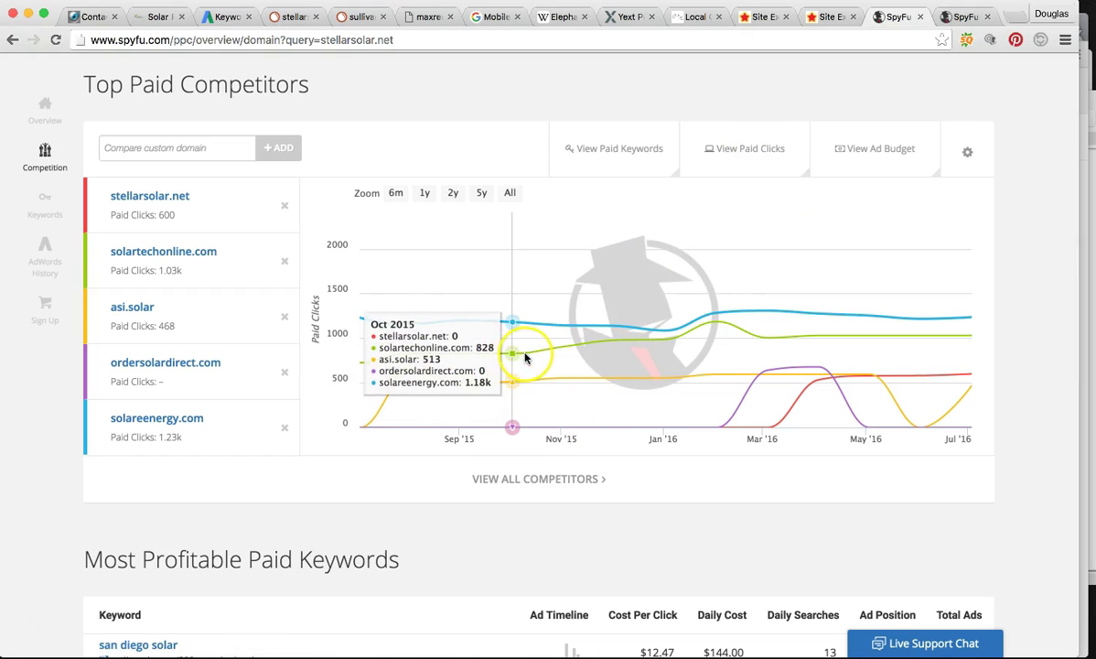
{"action": "scroll", "coordinate": [525, 357], "scroll_direction": "up", "scroll_amount": 1}
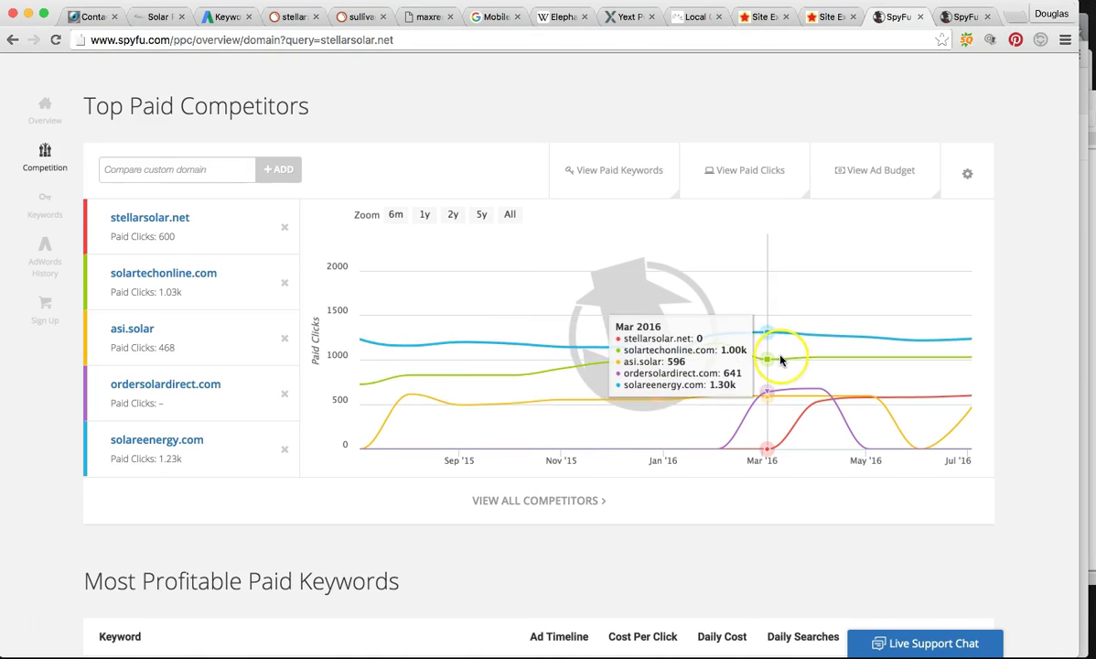
{"action": "scroll", "coordinate": [782, 359], "scroll_direction": "down", "scroll_amount": 1}
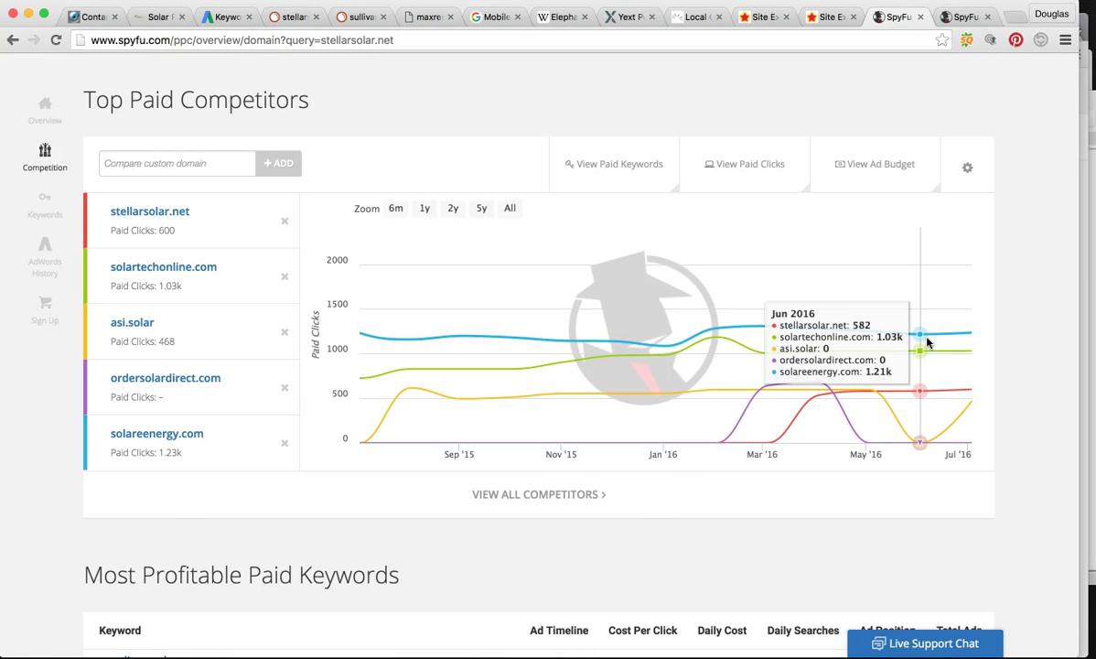
- Open competitor solareenergy.com's Monthly Domain Overview and bring up its full list of PPC keywords
{"action": "left_click", "coordinate": [180, 438]}
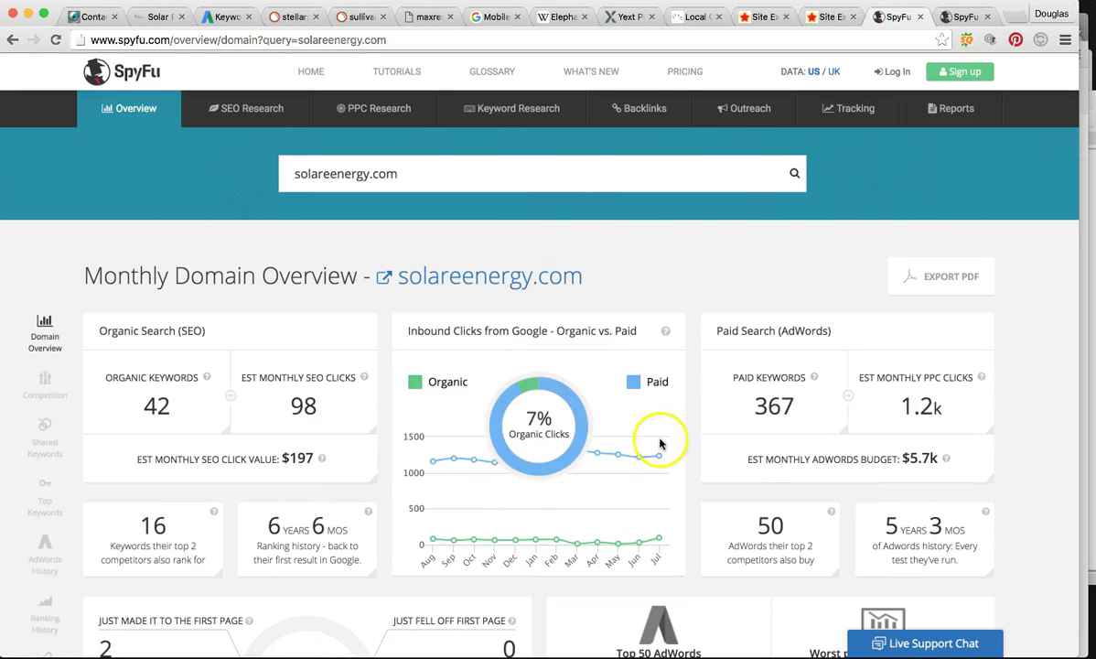
{"action": "scroll", "coordinate": [660, 440], "scroll_direction": "down", "scroll_amount": 1}
{"action": "left_click", "coordinate": [760, 353]}
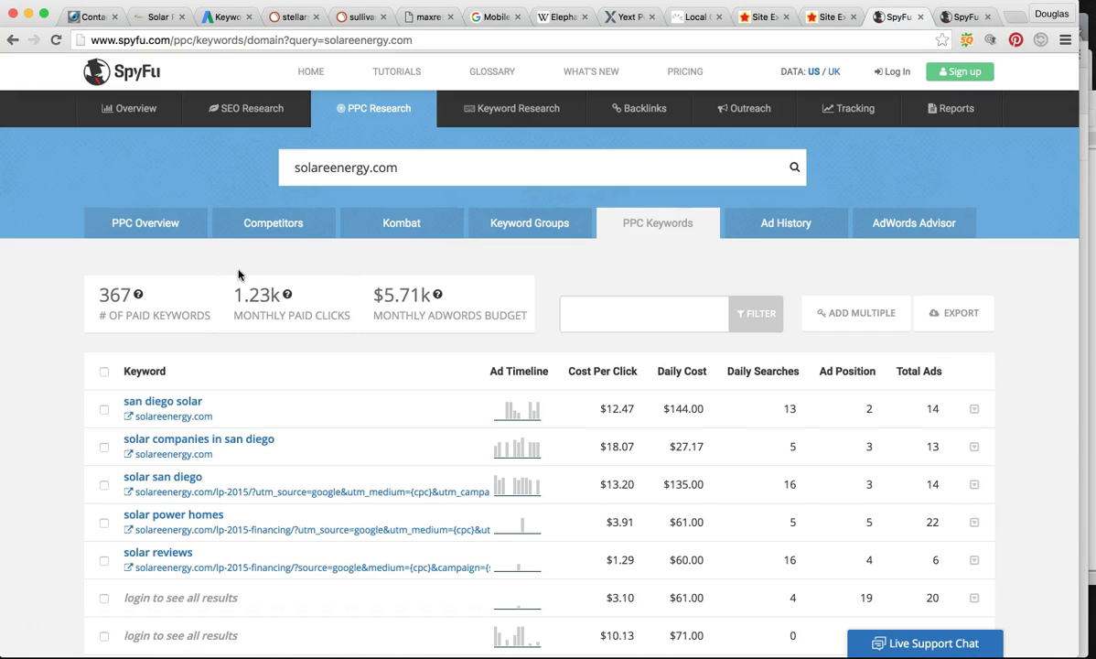
- Switch to the Google results window and review the paid ads for "solar carlsbad" and "san diego solar companies"
{"action": "scroll", "coordinate": [237, 274], "scroll_direction": "up", "scroll_amount": 2}
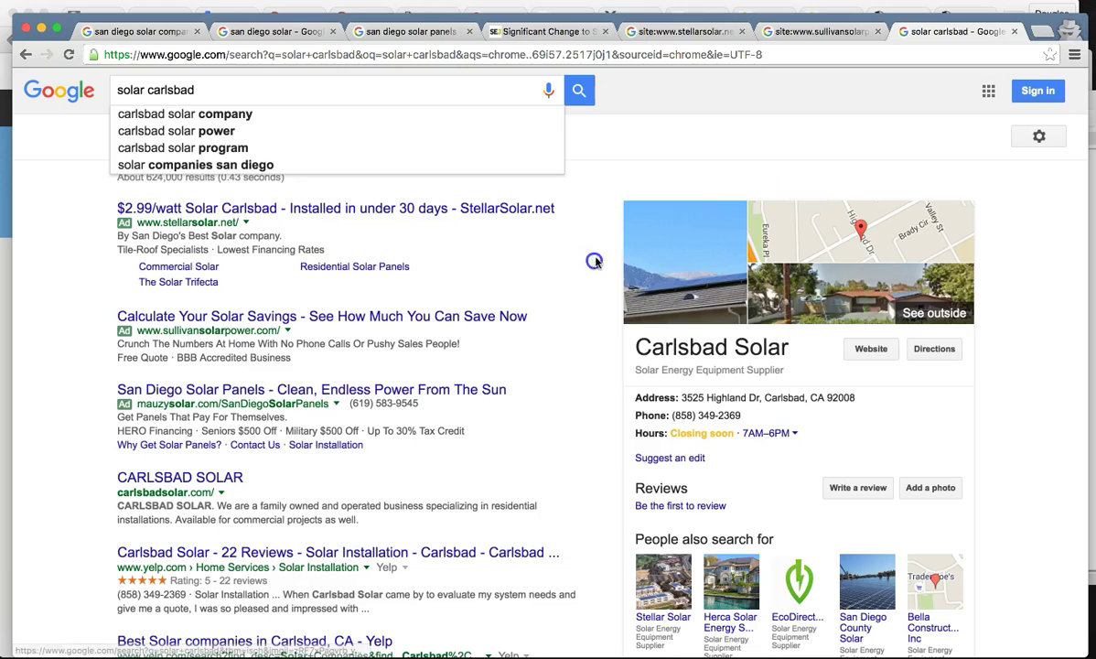
{"action": "left_click", "coordinate": [152, 33]}
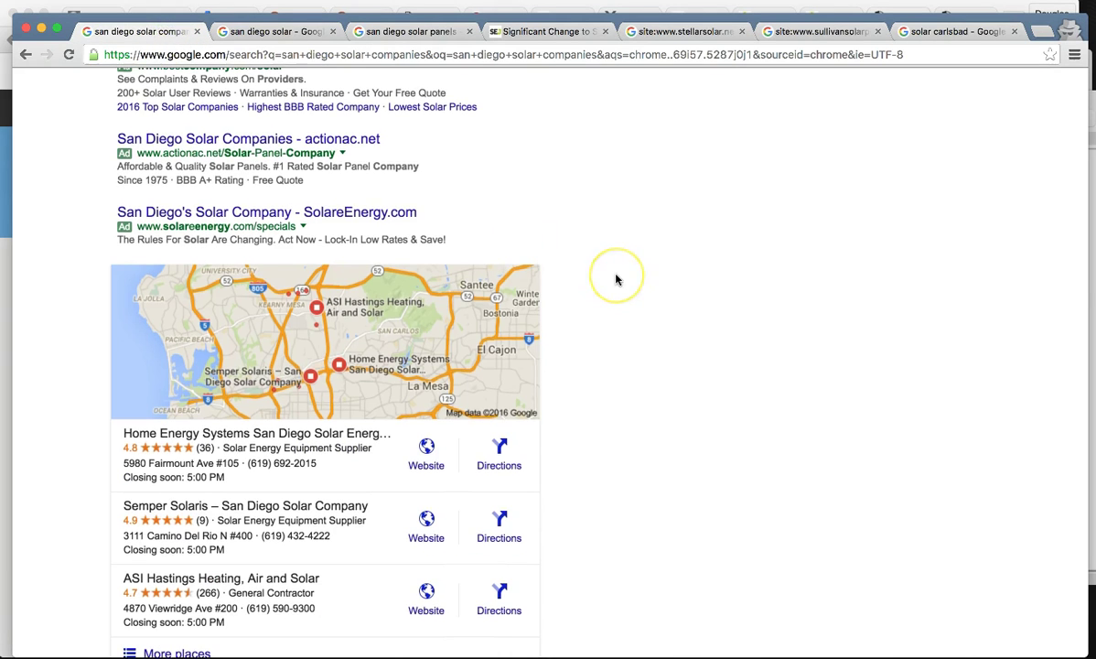
{"action": "scroll", "coordinate": [616, 280], "scroll_direction": "up", "scroll_amount": 5}
{"action": "scroll", "coordinate": [616, 279], "scroll_direction": "up", "scroll_amount": 3}
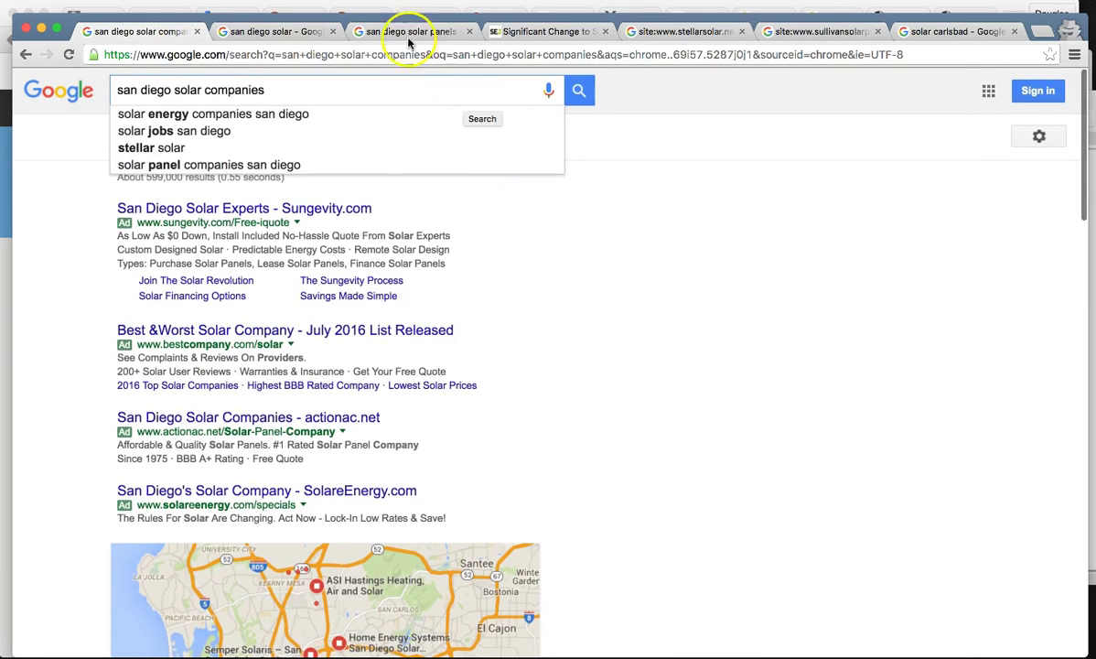
- Examine the paid ads above and below the organic results for "san diego solar panels", including the Sungevity and solareenergy.com ads
{"action": "left_click", "coordinate": [404, 31]}
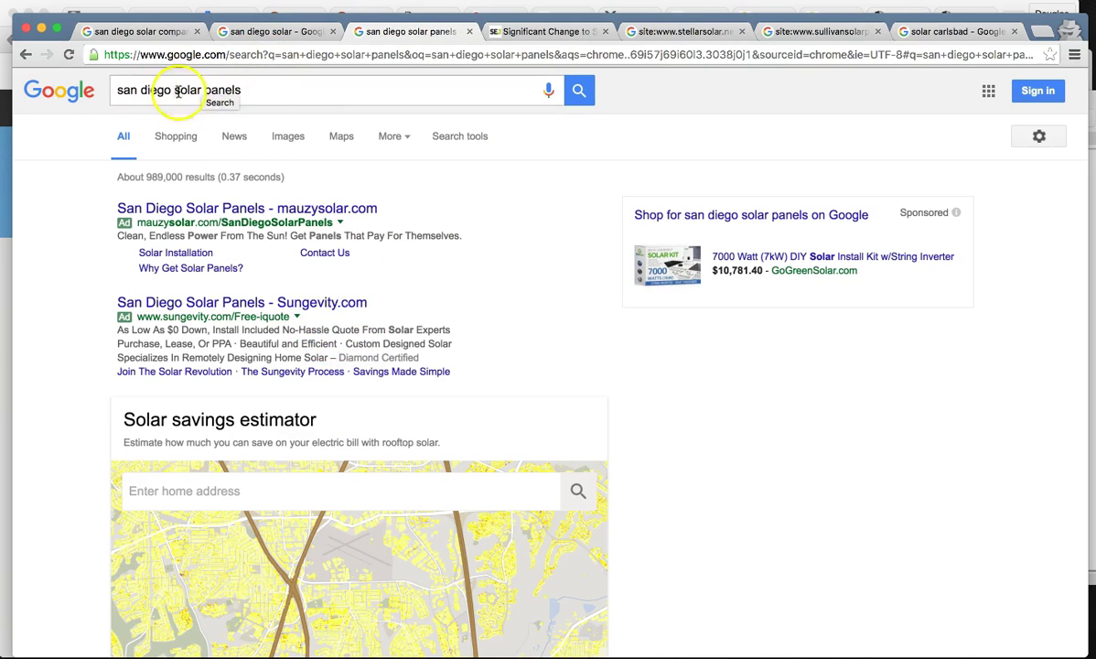
{"action": "scroll", "coordinate": [229, 306], "scroll_direction": "down", "scroll_amount": 1}
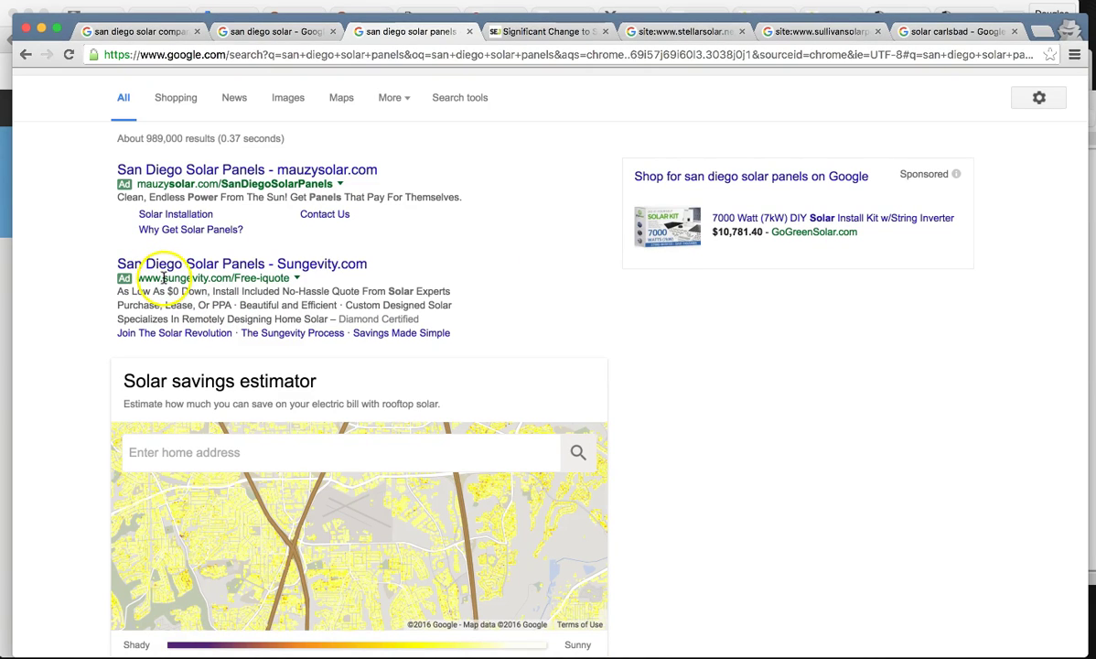
{"action": "left_click", "coordinate": [404, 270]}
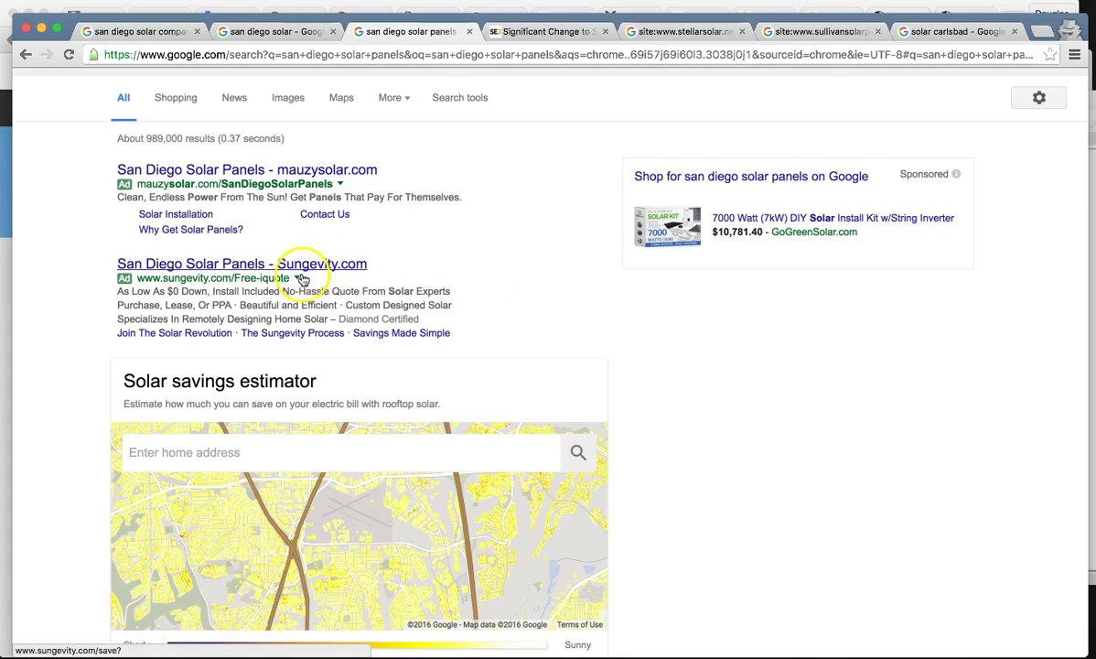
{"action": "scroll", "coordinate": [275, 293], "scroll_direction": "down", "scroll_amount": 1}
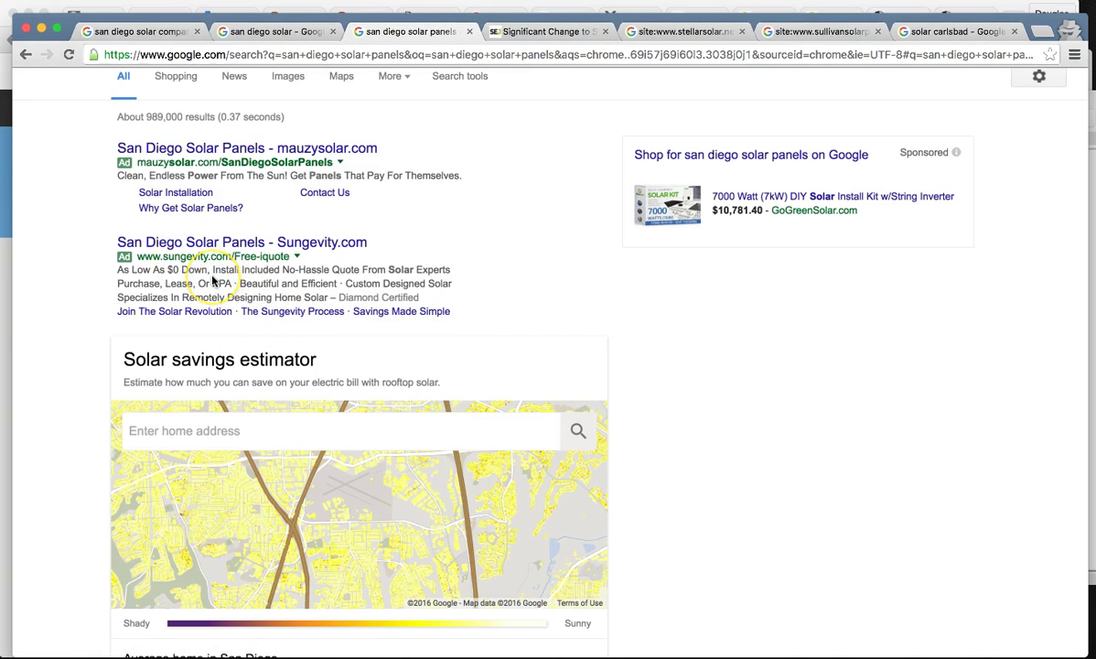
{"action": "scroll", "coordinate": [212, 280], "scroll_direction": "down", "scroll_amount": 20}
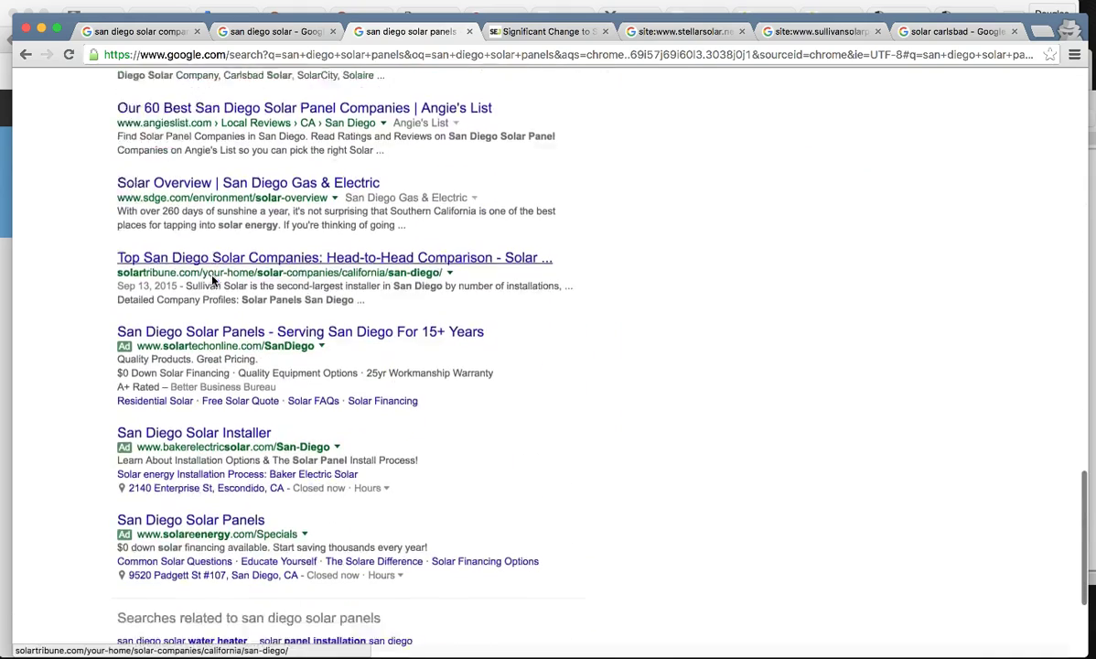
{"action": "scroll", "coordinate": [212, 280], "scroll_direction": "down", "scroll_amount": 5}
{"action": "left_click", "coordinate": [196, 274]}
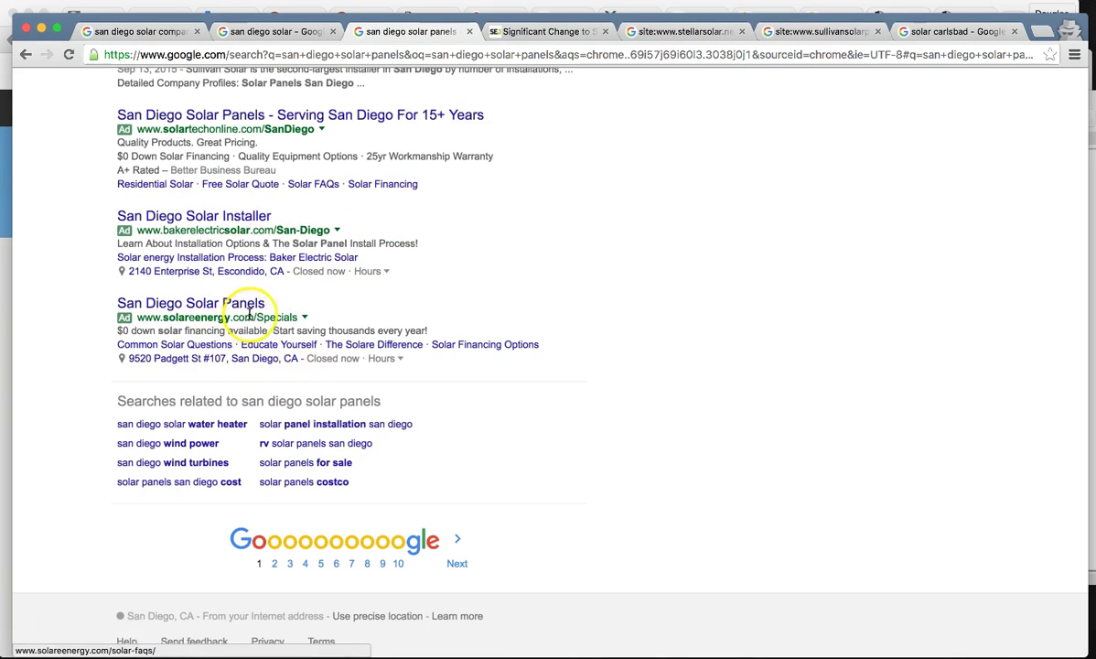
{"action": "scroll", "coordinate": [400, 360], "scroll_direction": "up", "scroll_amount": 1}
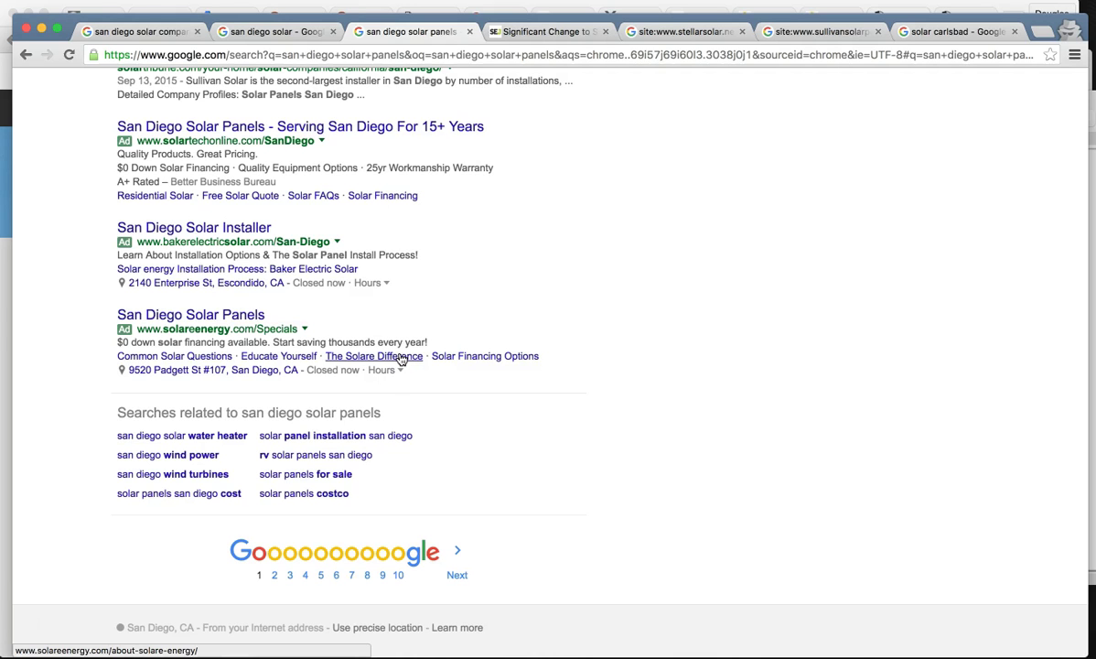
{"action": "scroll", "coordinate": [401, 359], "scroll_direction": "up", "scroll_amount": 15}
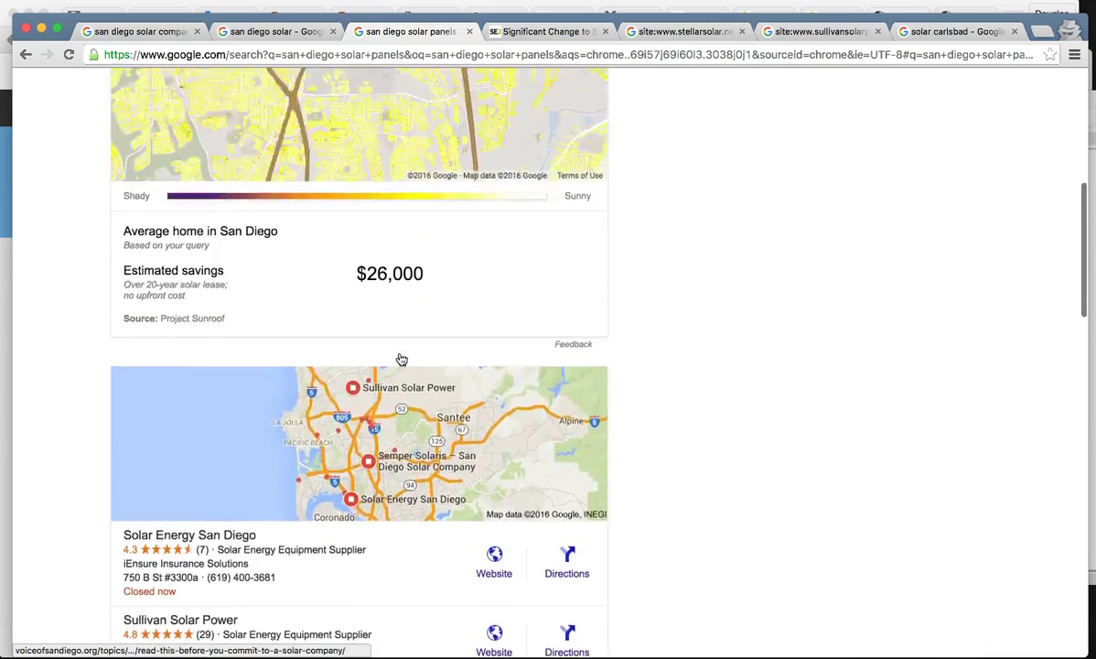
{"action": "scroll", "coordinate": [401, 358], "scroll_direction": "up", "scroll_amount": 3}
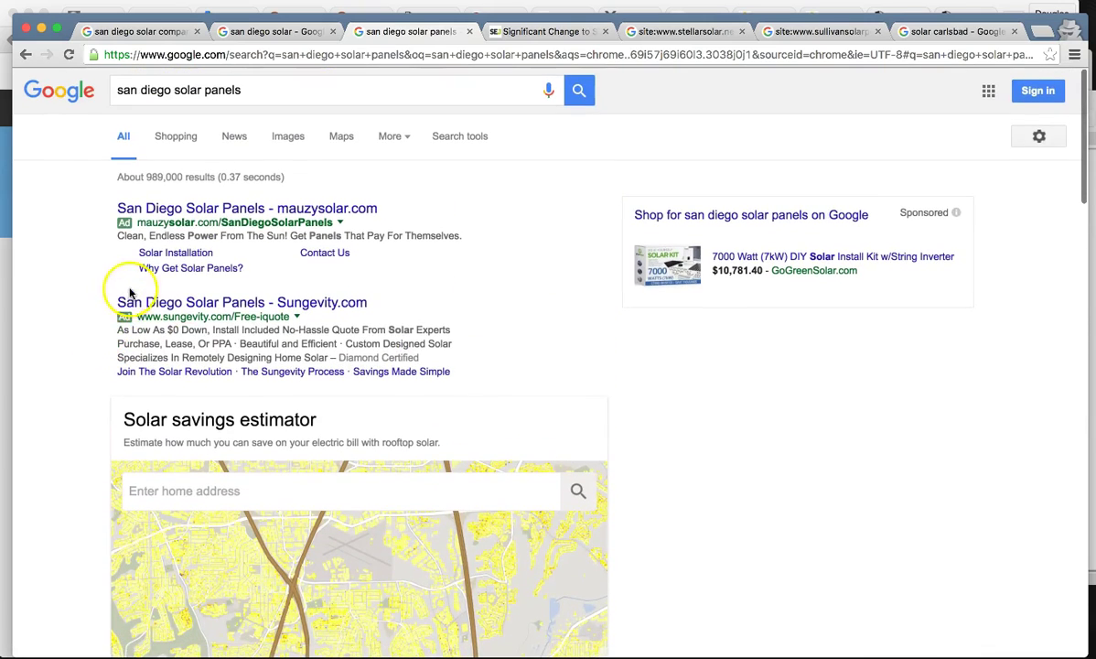